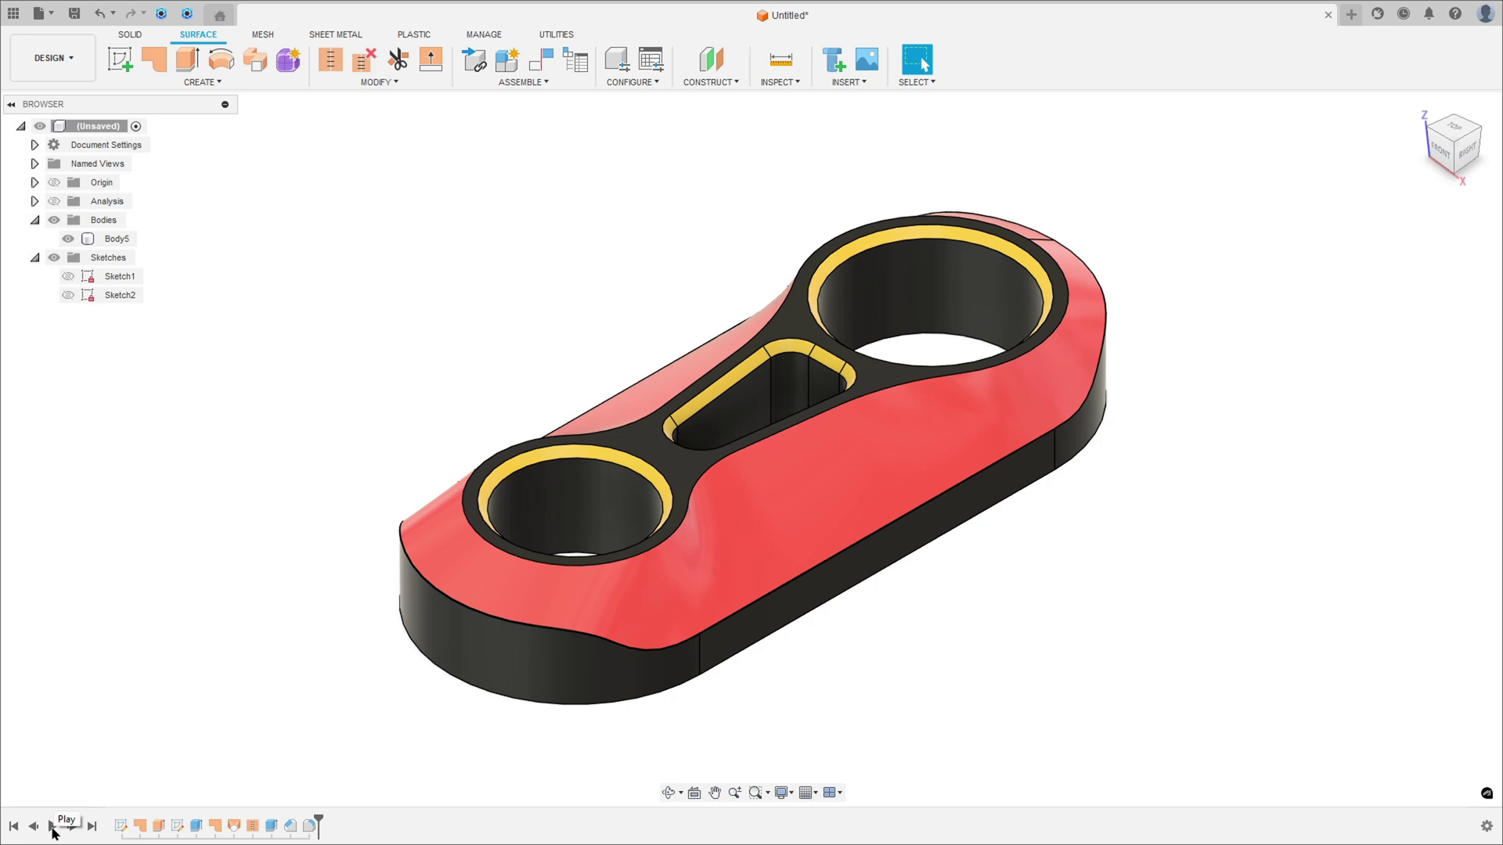
Step: Play back the finished link's feature timeline and inspect the model from different angles
left_click(53, 827)
mouse_move(179, 612)
middle_mouse_down("shift")
mouse_move(436, 413)
mouse_move(779, 269)
middle_mouse_up("shift")
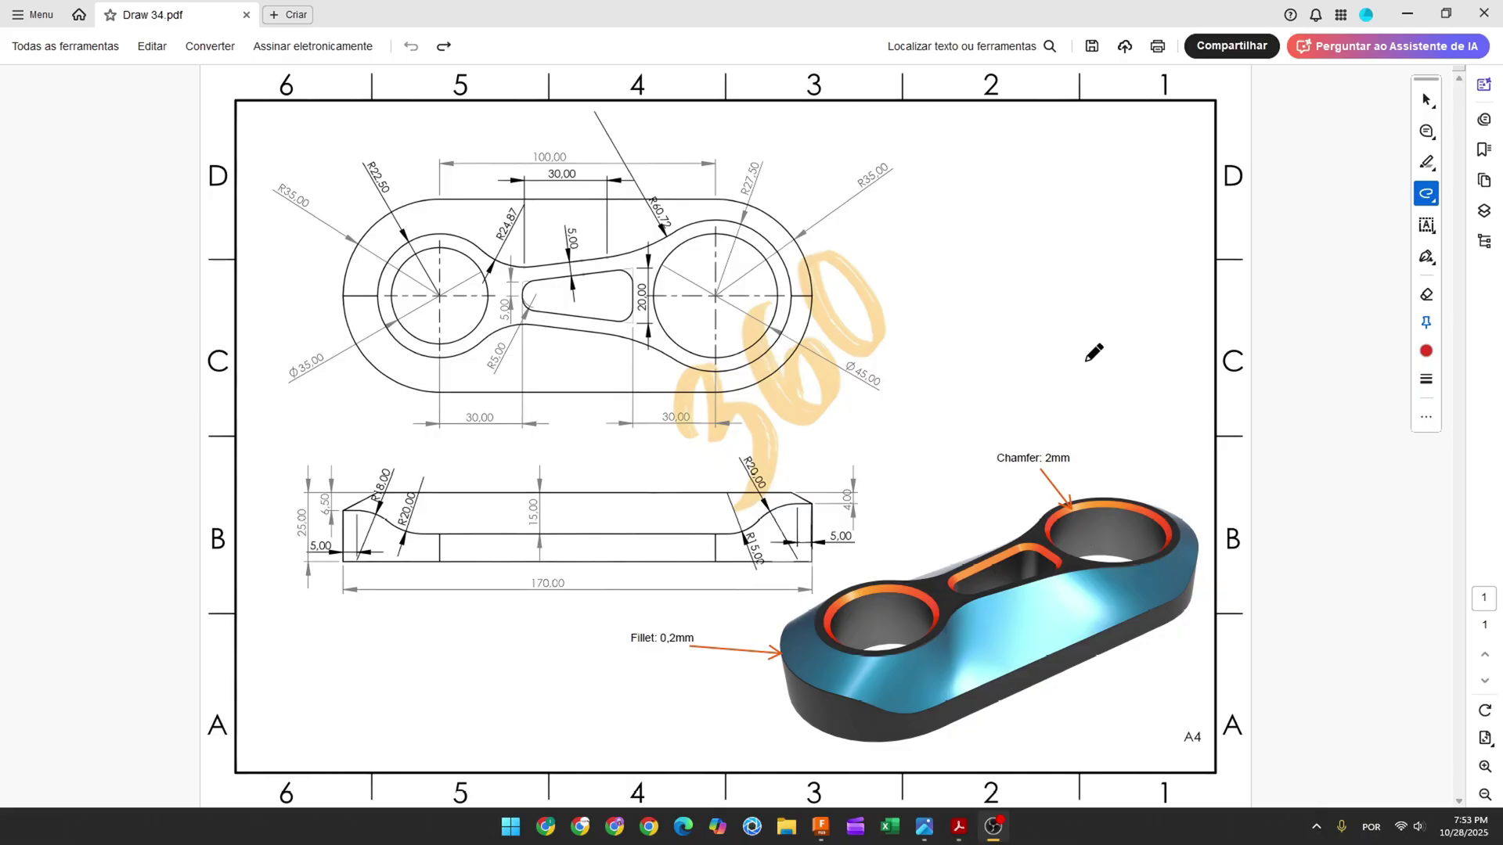
Step: In Draw 34.pdf, point arrows at the 3D and top views and pen-mark the centreline, 170 length, R35 label and its end arc
mouse_move(1085, 303)
left_mouse_down()
mouse_move(1074, 398)
mouse_move(1060, 381)
mouse_move(1063, 413)
left_mouse_up()
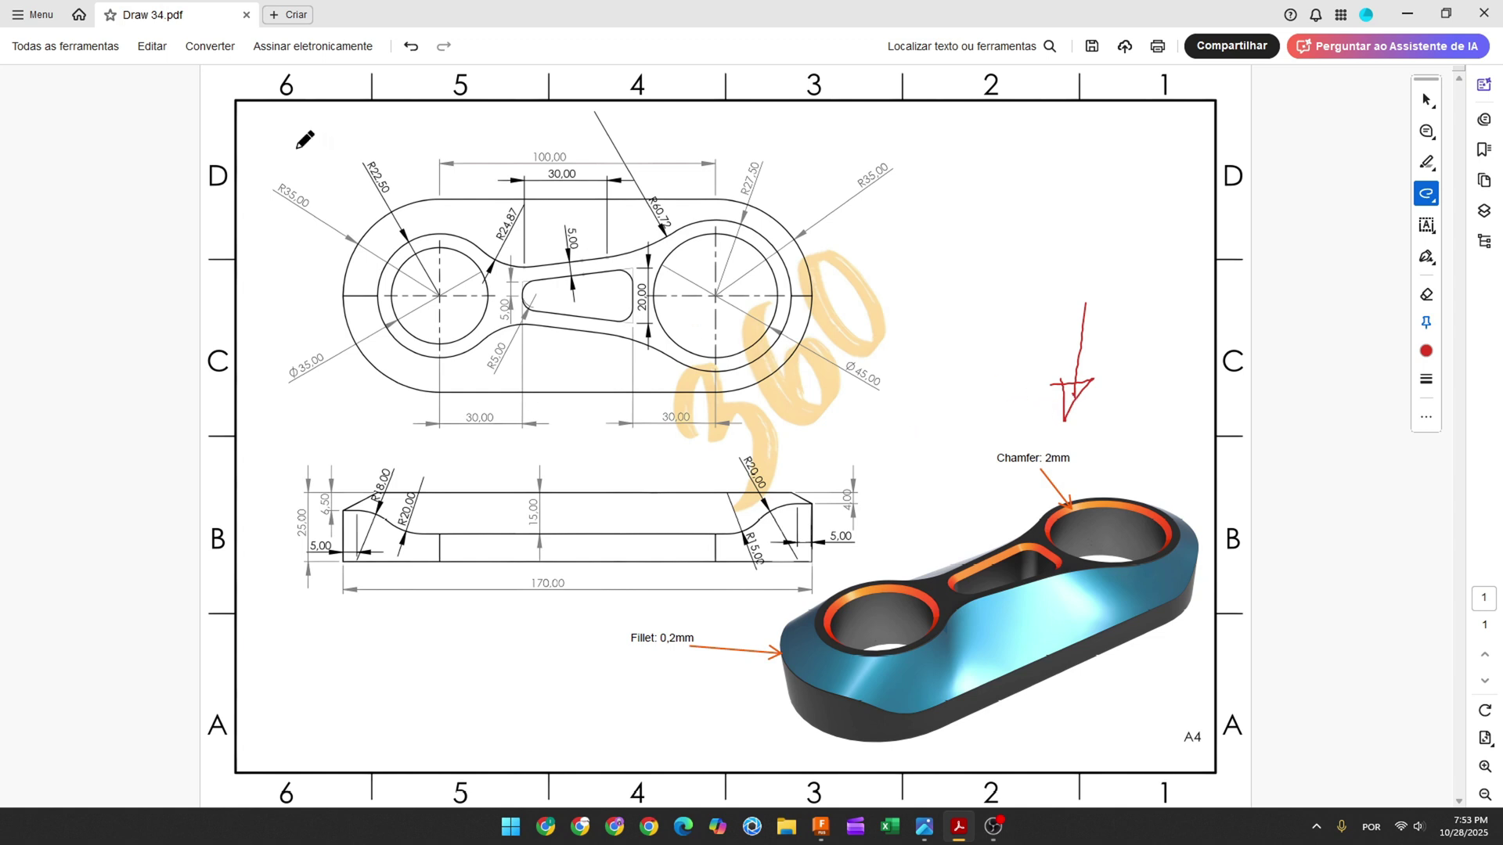
left_click_drag(288, 122, 326, 182)
left_click_drag(344, 296, 760, 295)
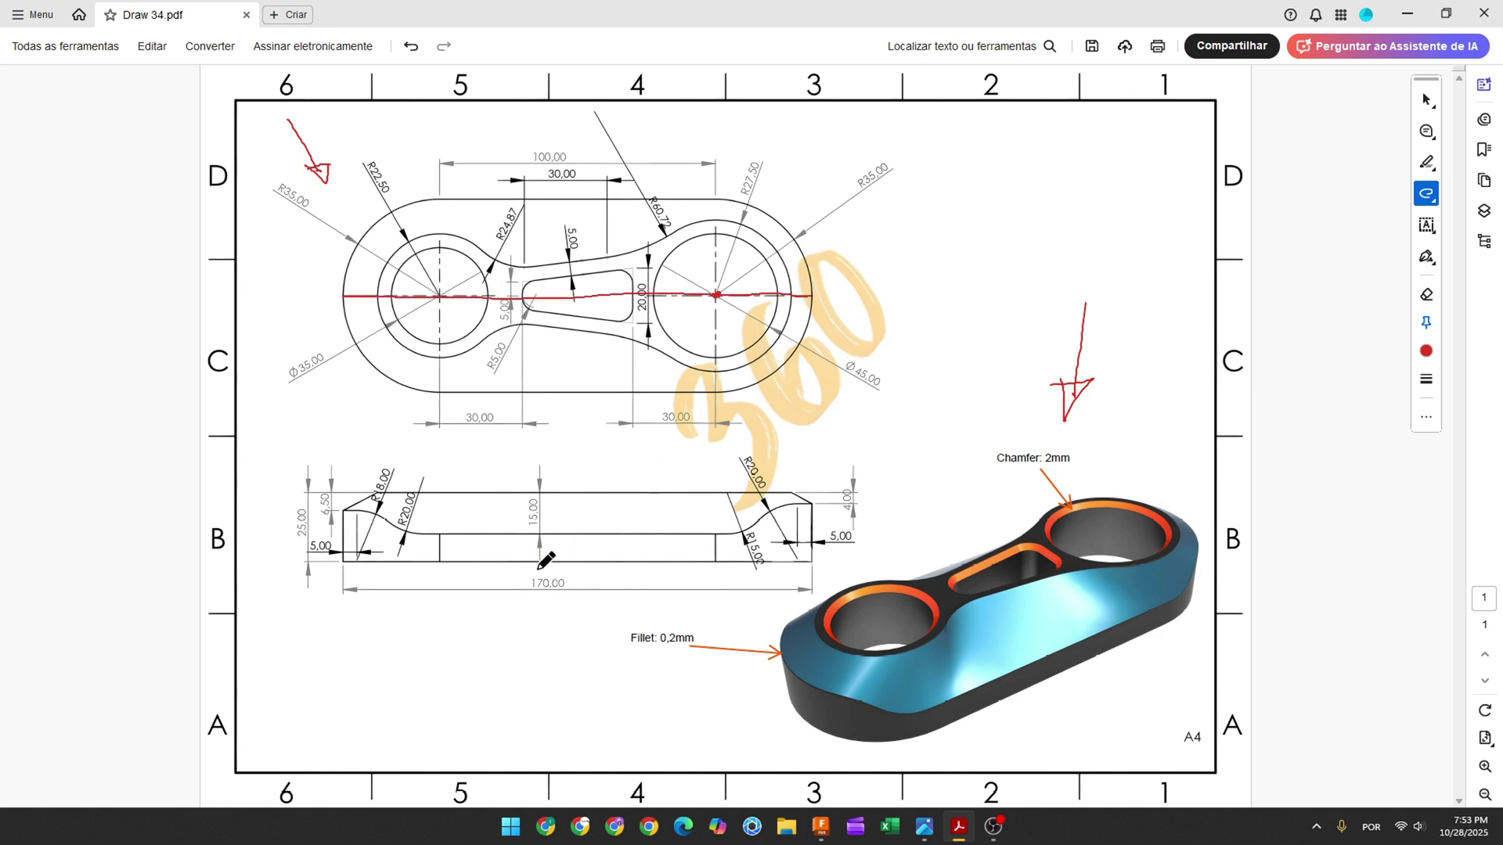
left_click_drag(527, 584, 568, 584)
left_click_drag(872, 179, 874, 188)
mouse_move(726, 198)
left_mouse_down()
mouse_move(794, 230)
mouse_move(806, 265)
mouse_move(798, 335)
mouse_move(745, 382)
left_mouse_up()
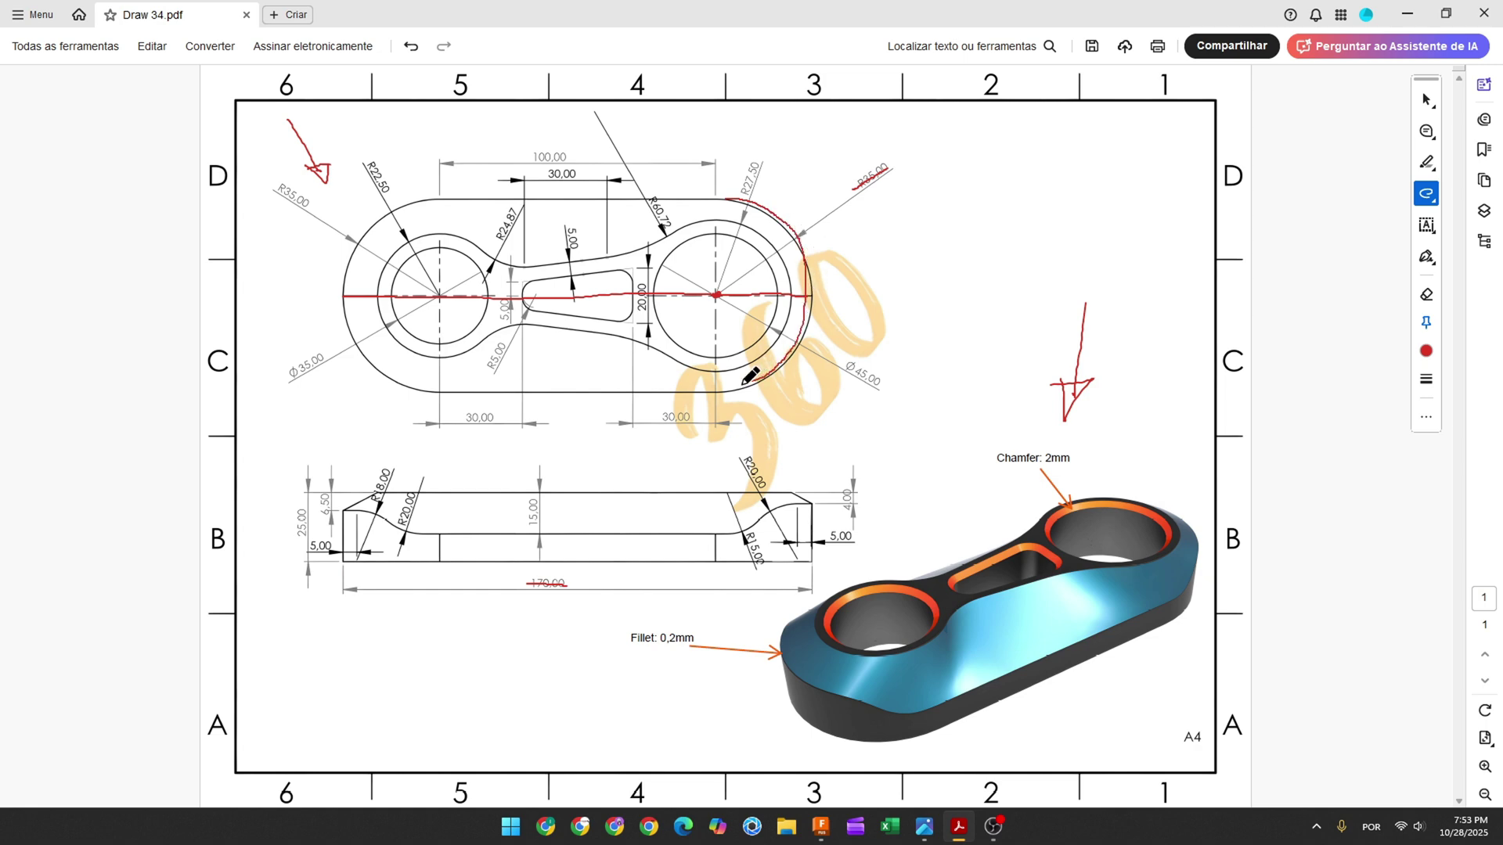
Step: Switch to Fusion and start a new sketch on the horizontal XY plane
left_click(765, 764)
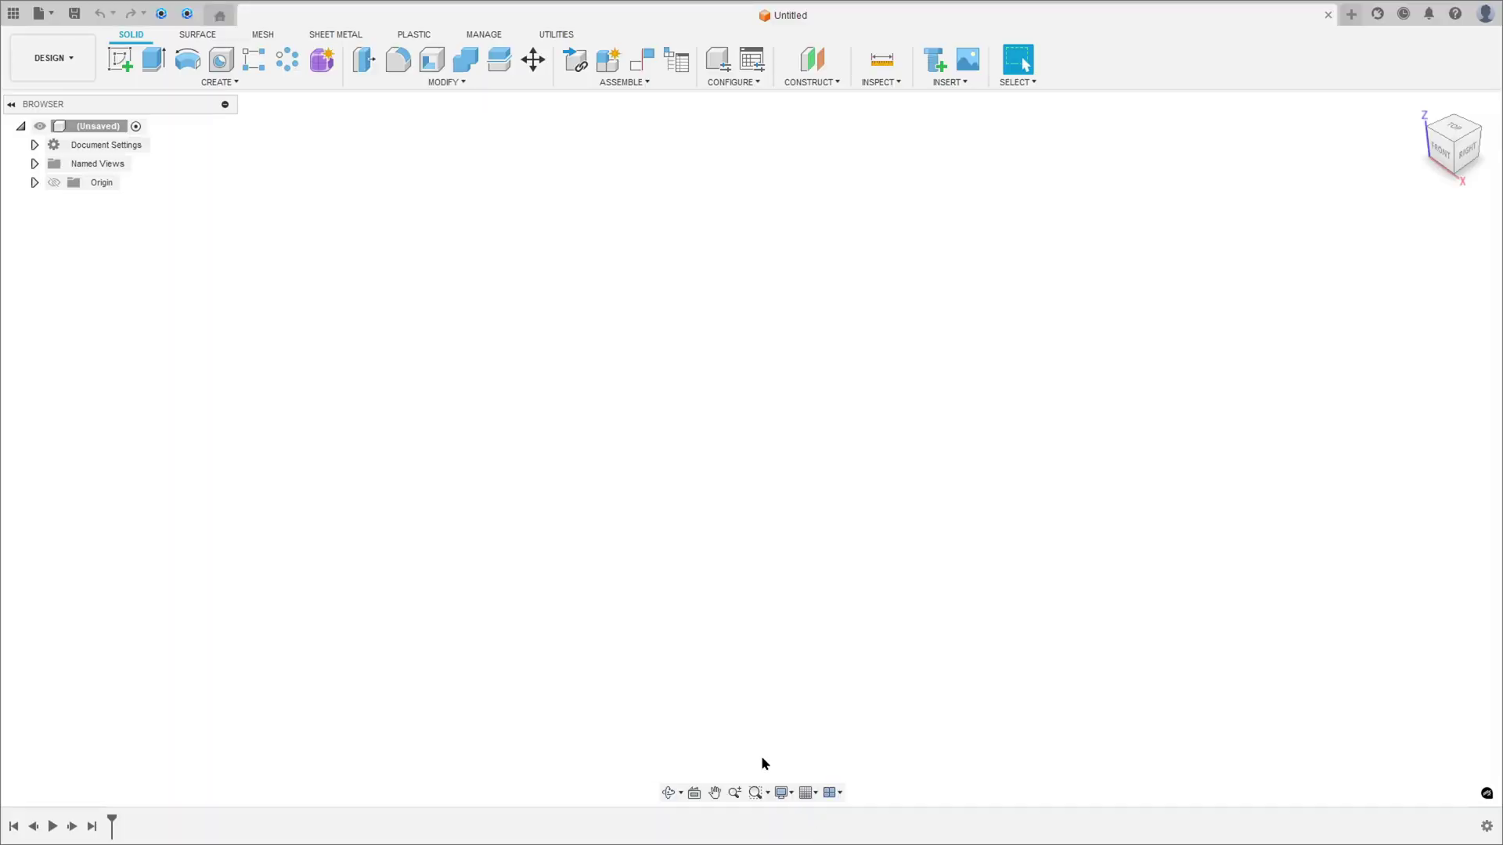
left_click(120, 59)
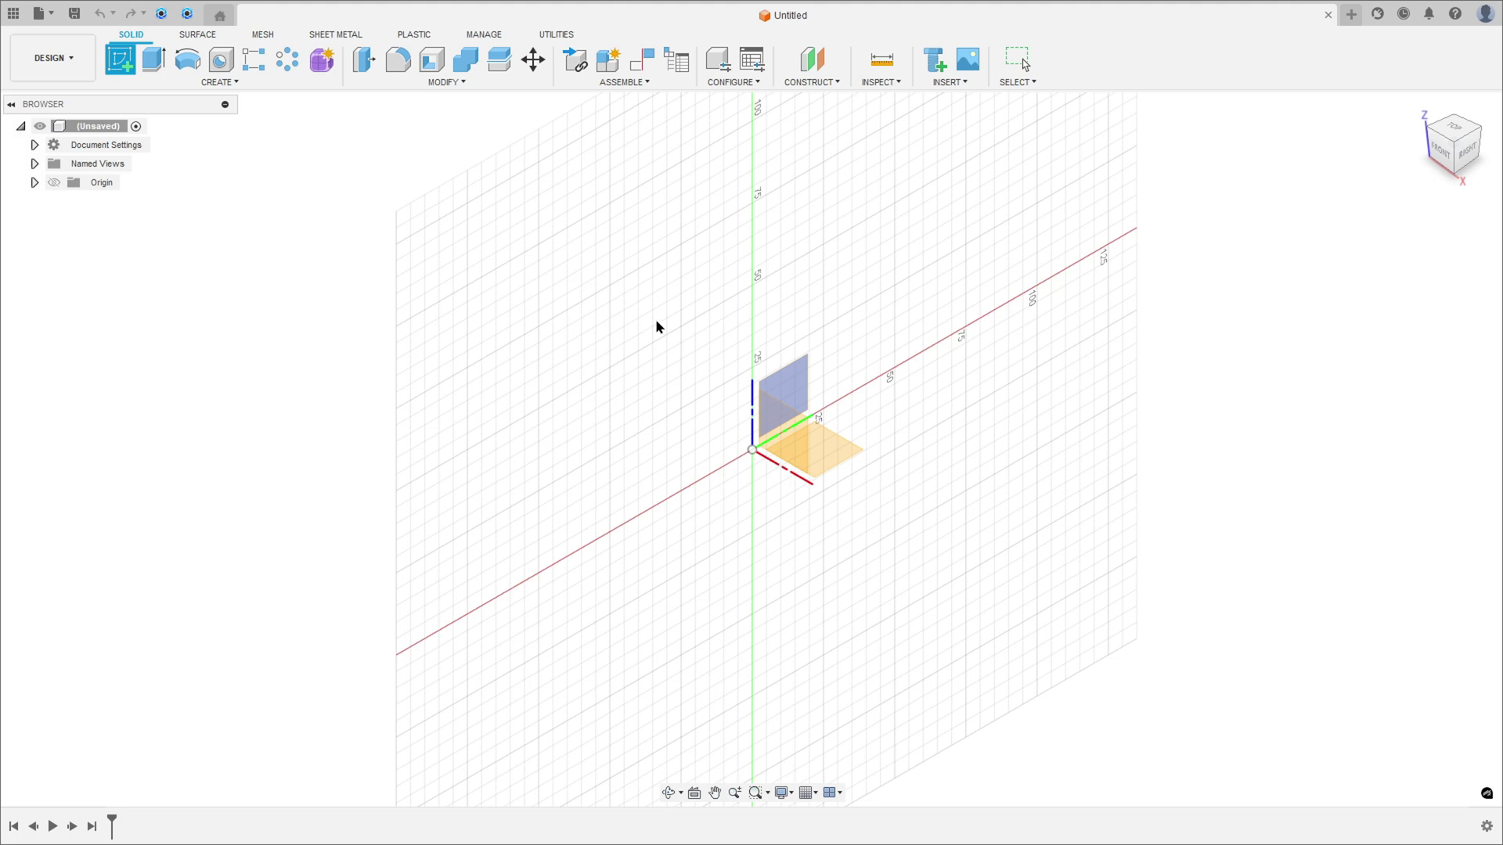
left_click(837, 449)
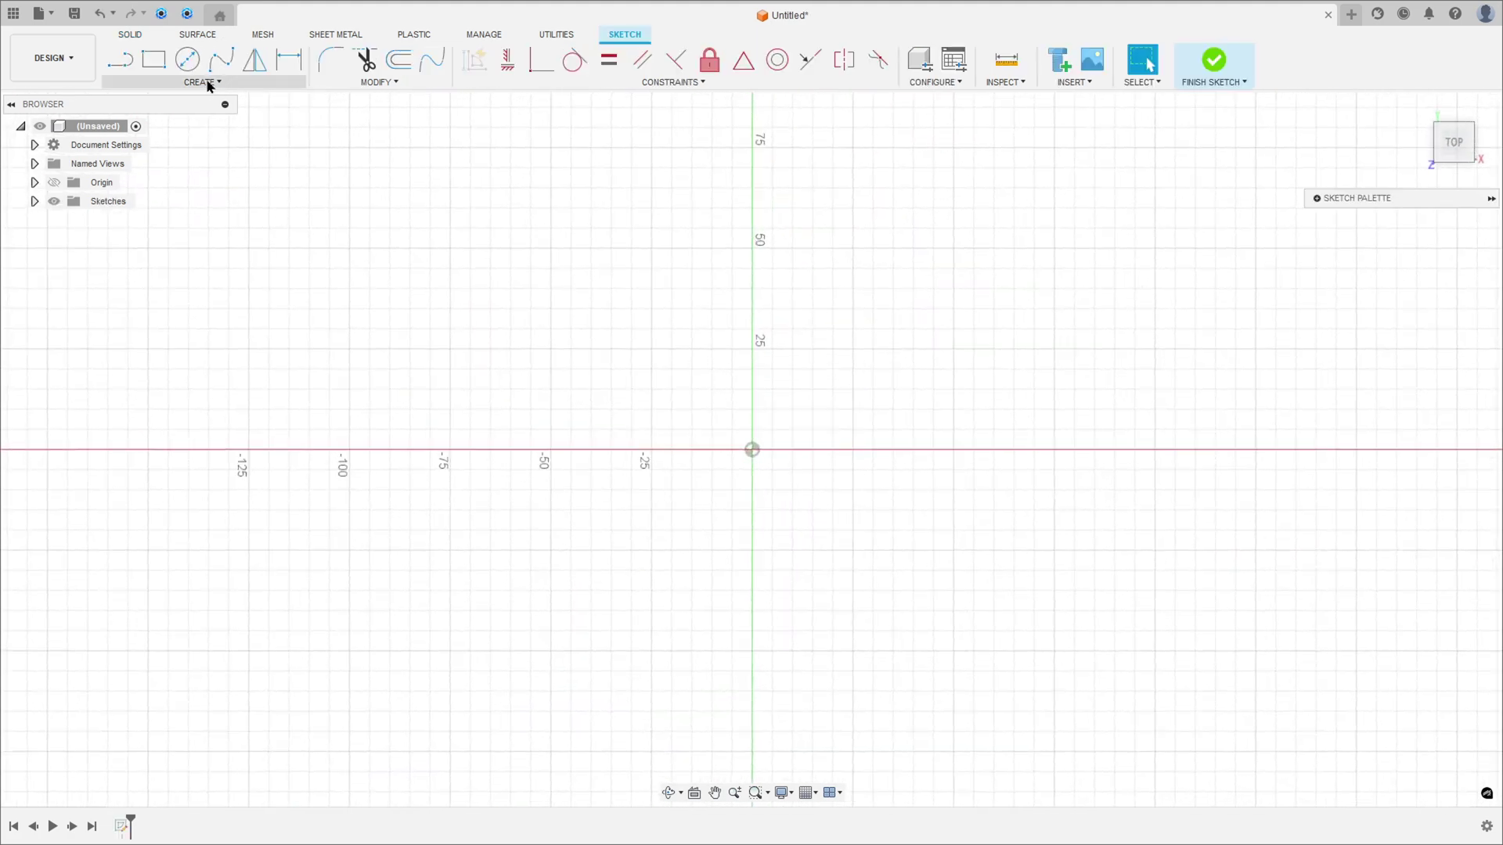
Step: Sketch an overall slot along the vertical axis, 170 mm long and about 57 mm wide, starting above the origin
left_click(209, 83)
mouse_move(173, 193)
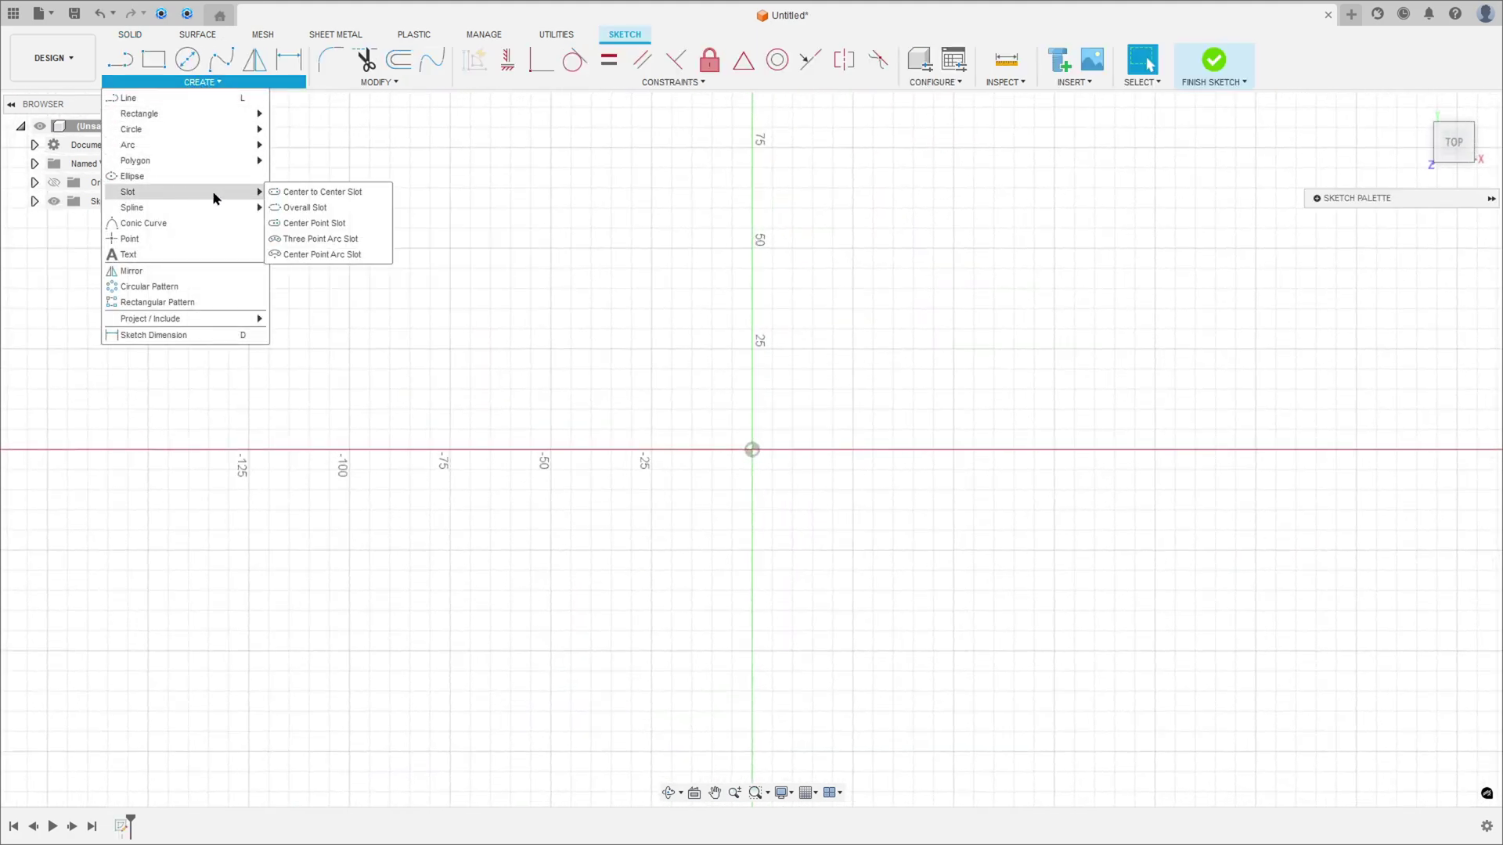
left_click(312, 208)
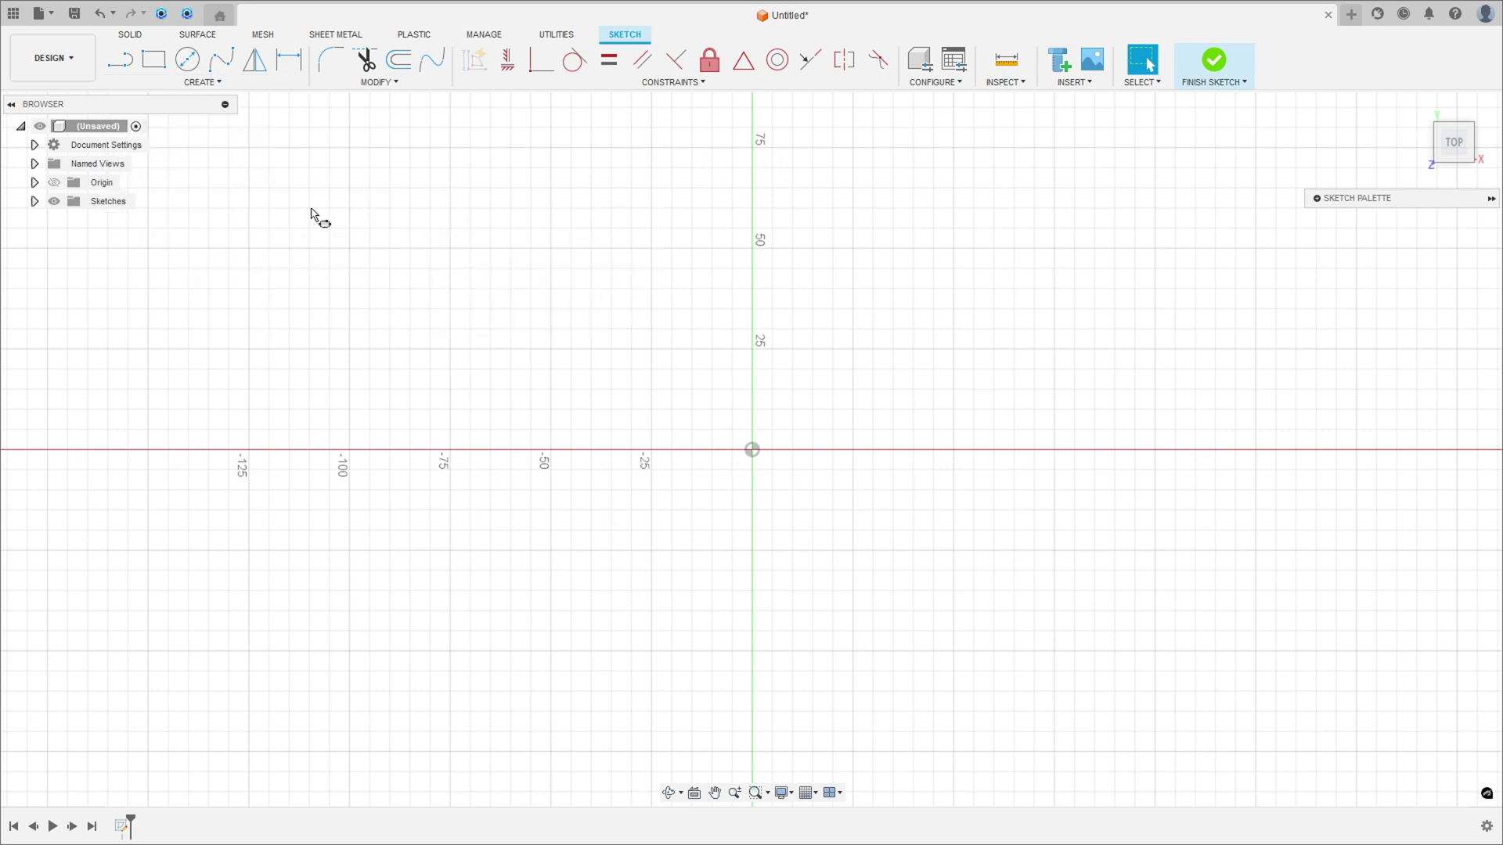
left_click(752, 309)
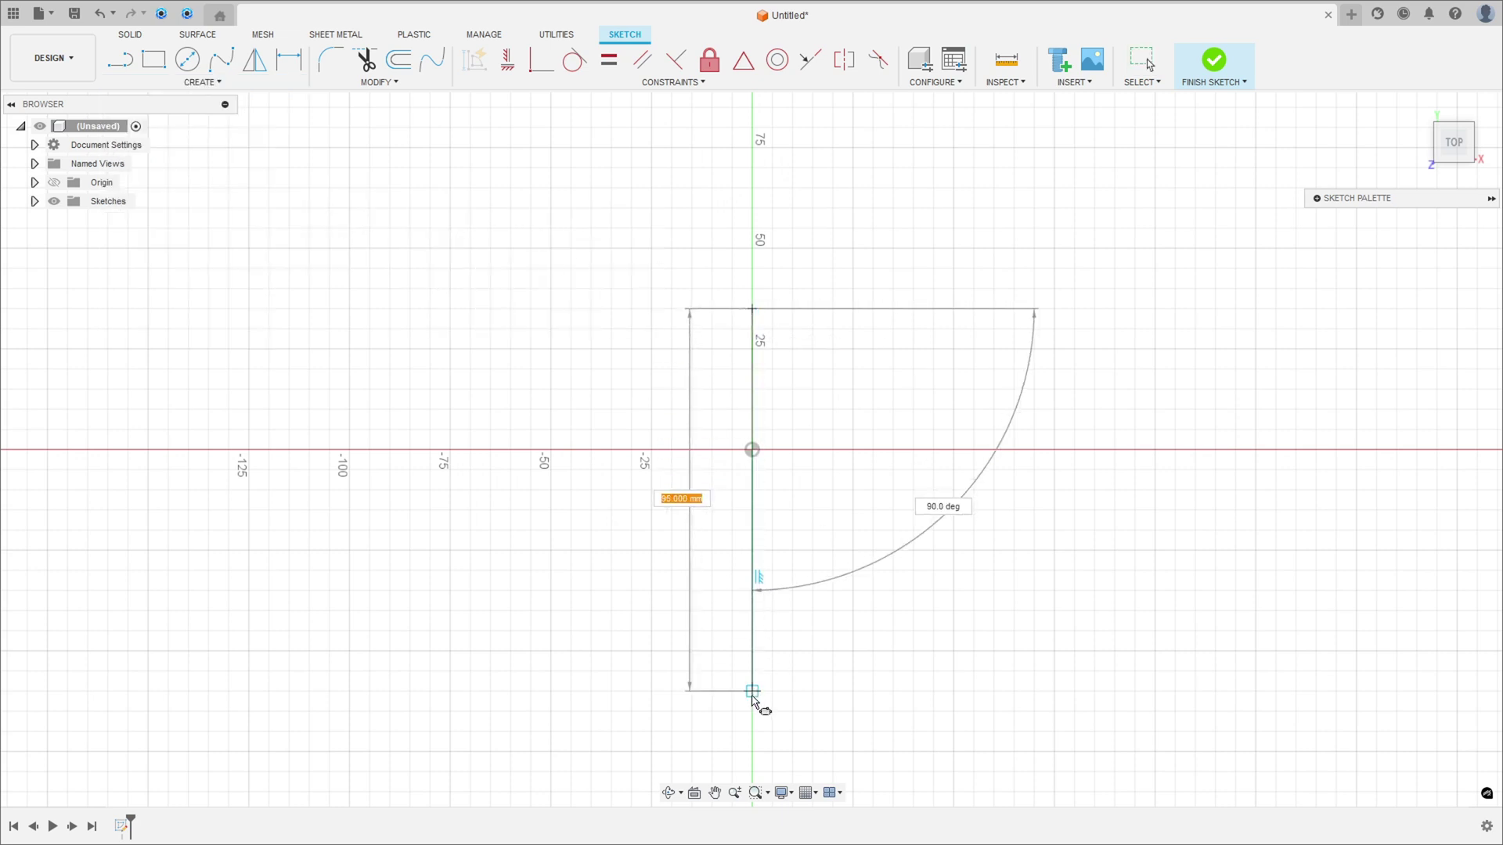
type("170")
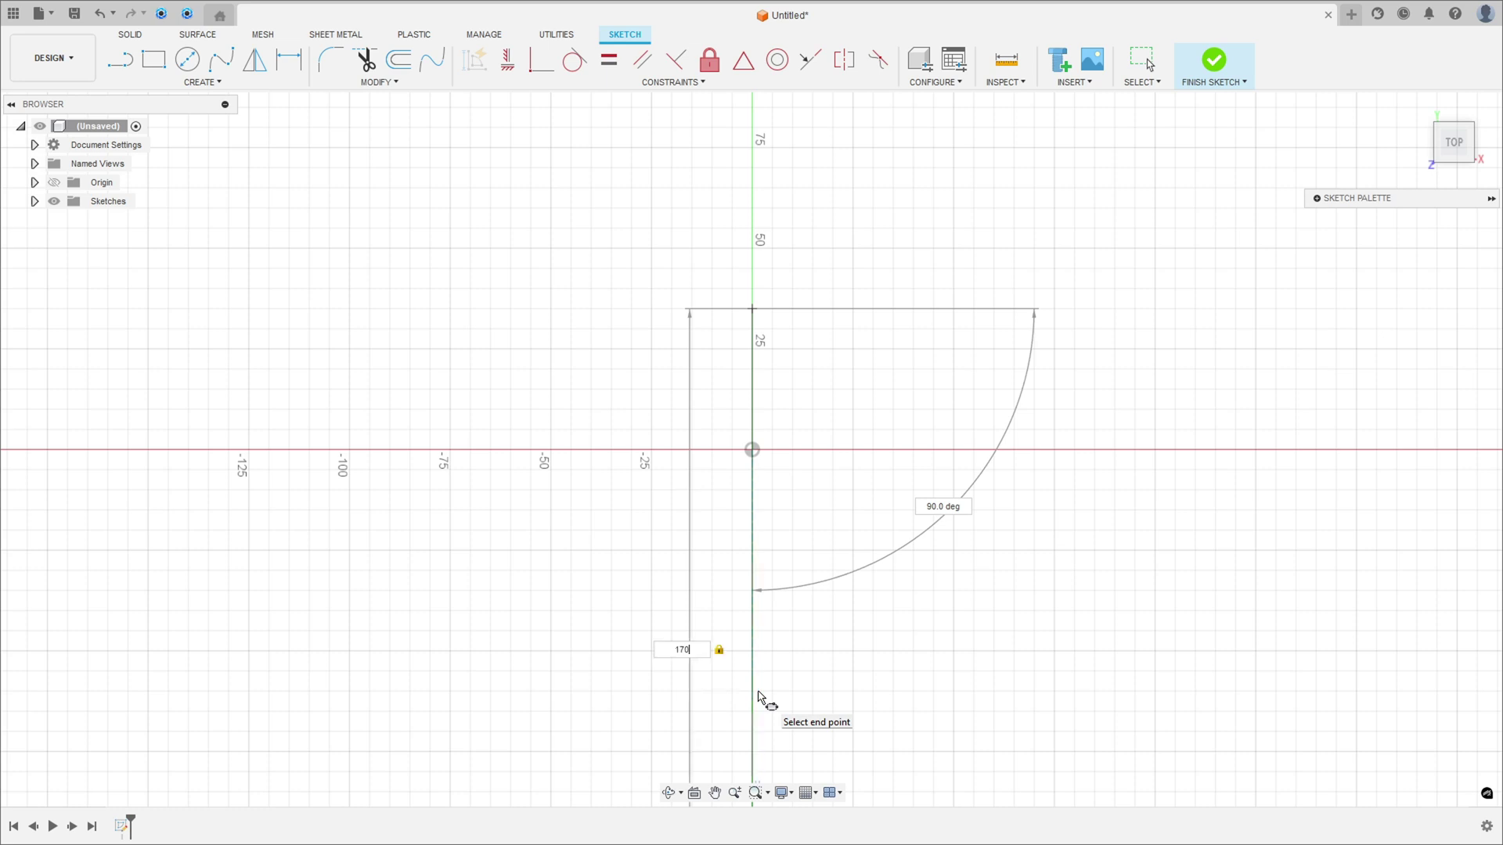
key("Tab")
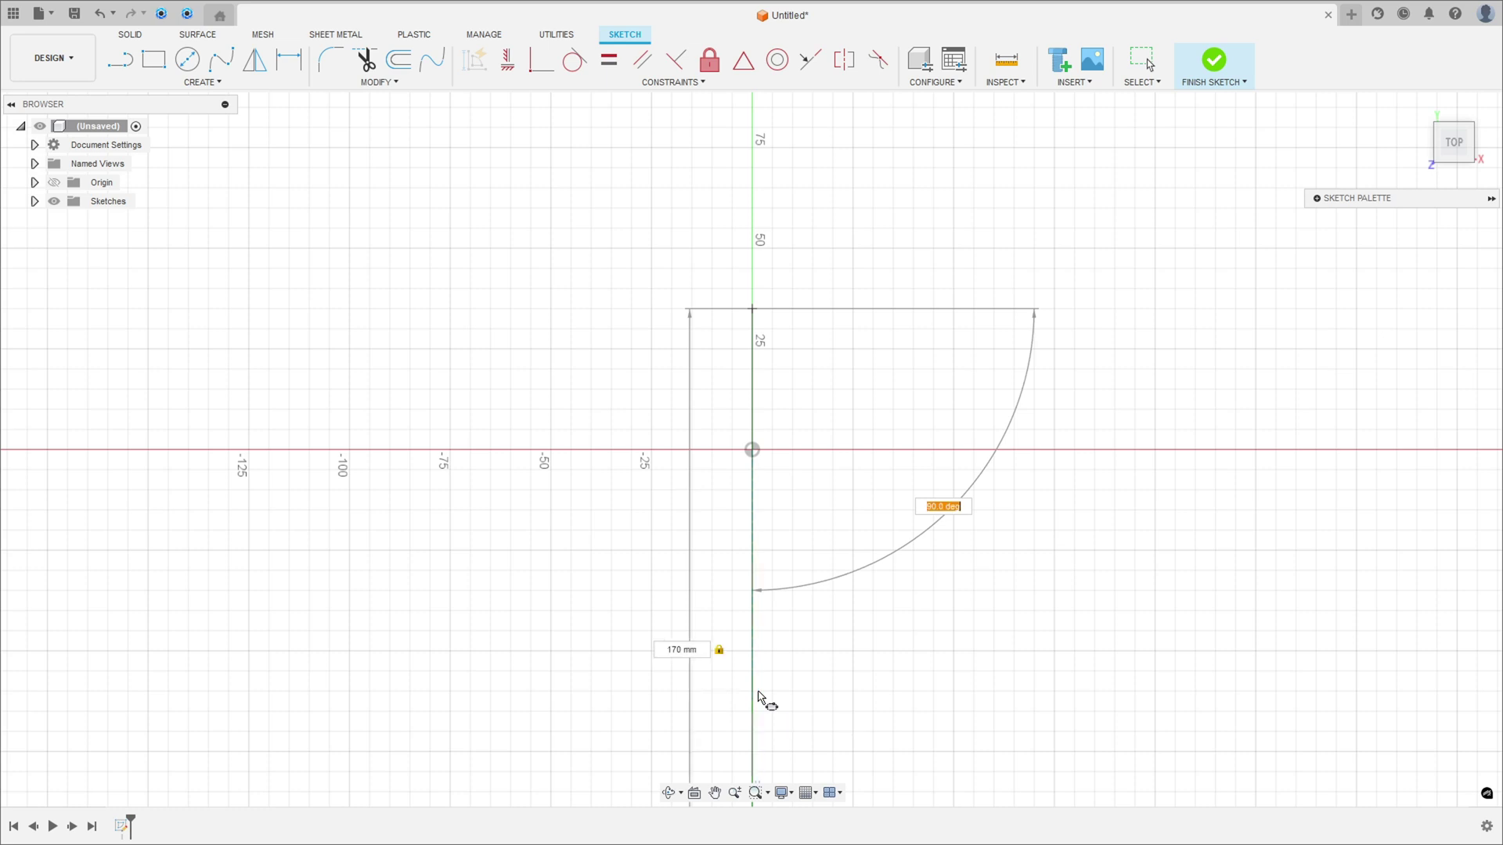
key("Return")
left_click(872, 648)
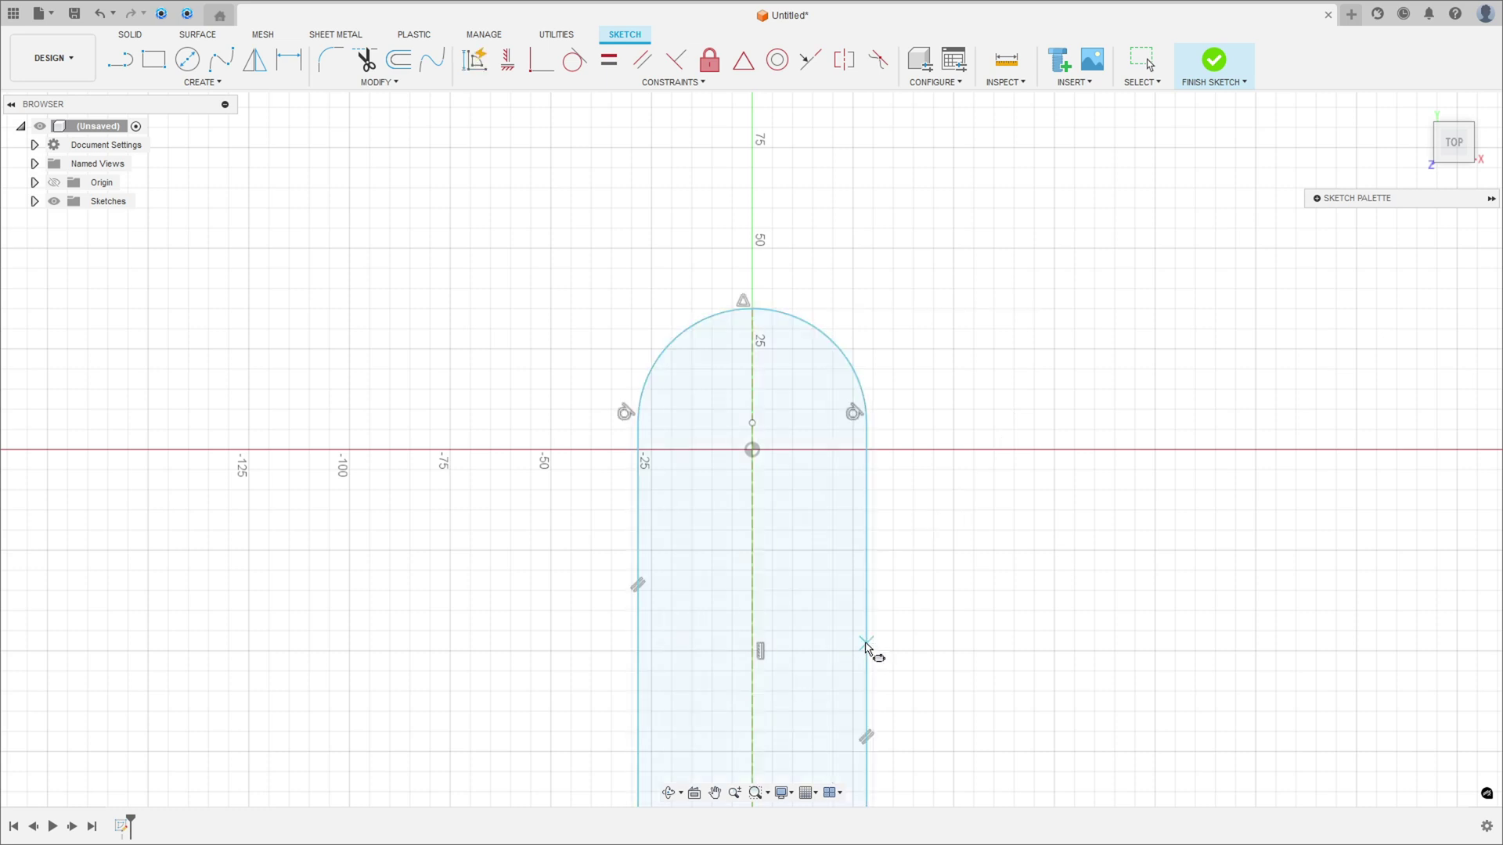
Step: Dimension the slot's upper end arc with a radius of 35 mm
key("d")
left_click(680, 334)
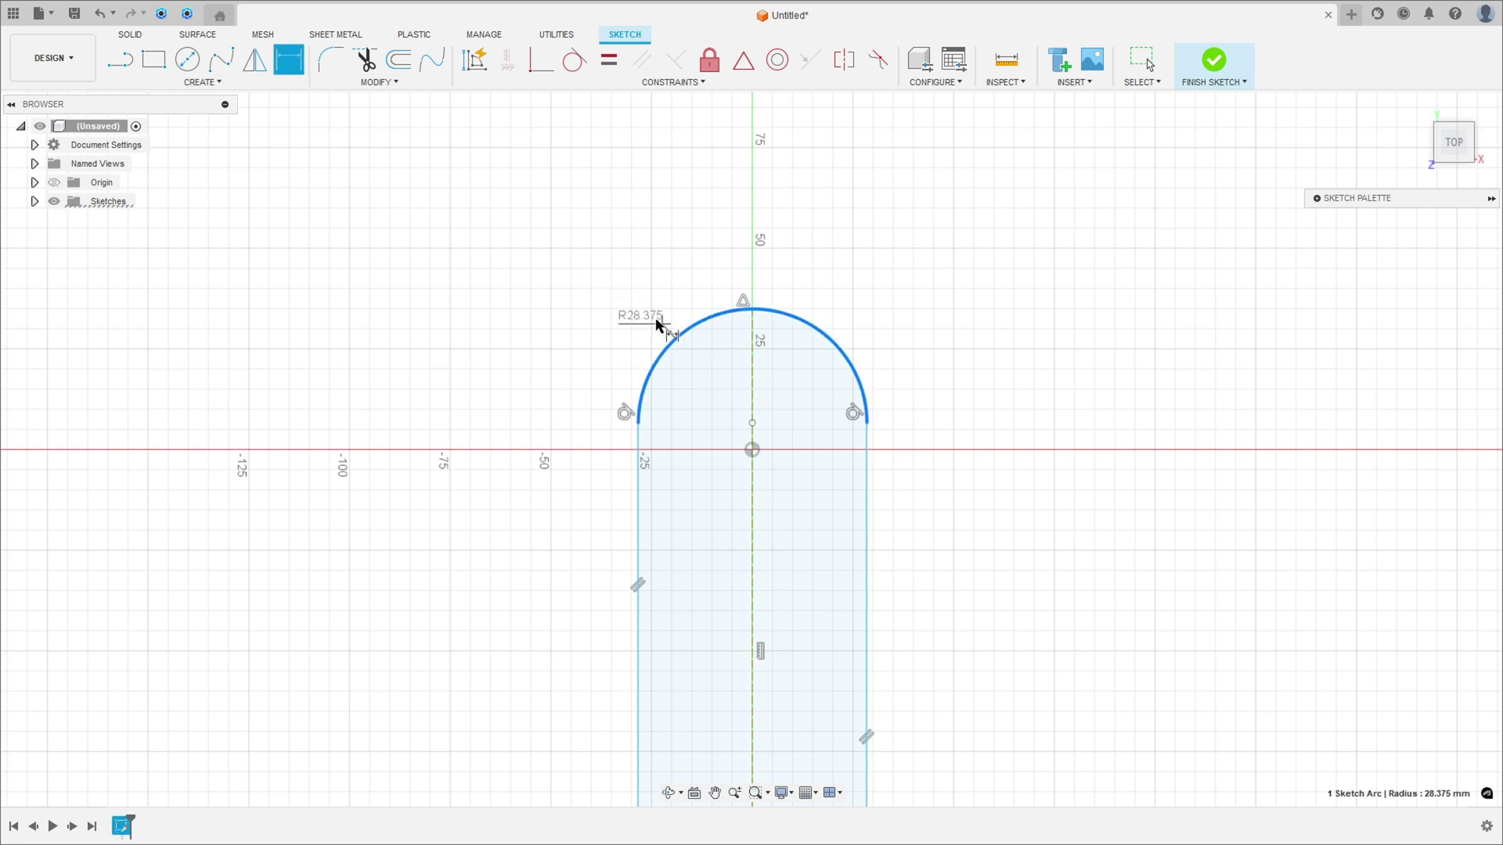
left_click(589, 289)
type("35")
key("Return")
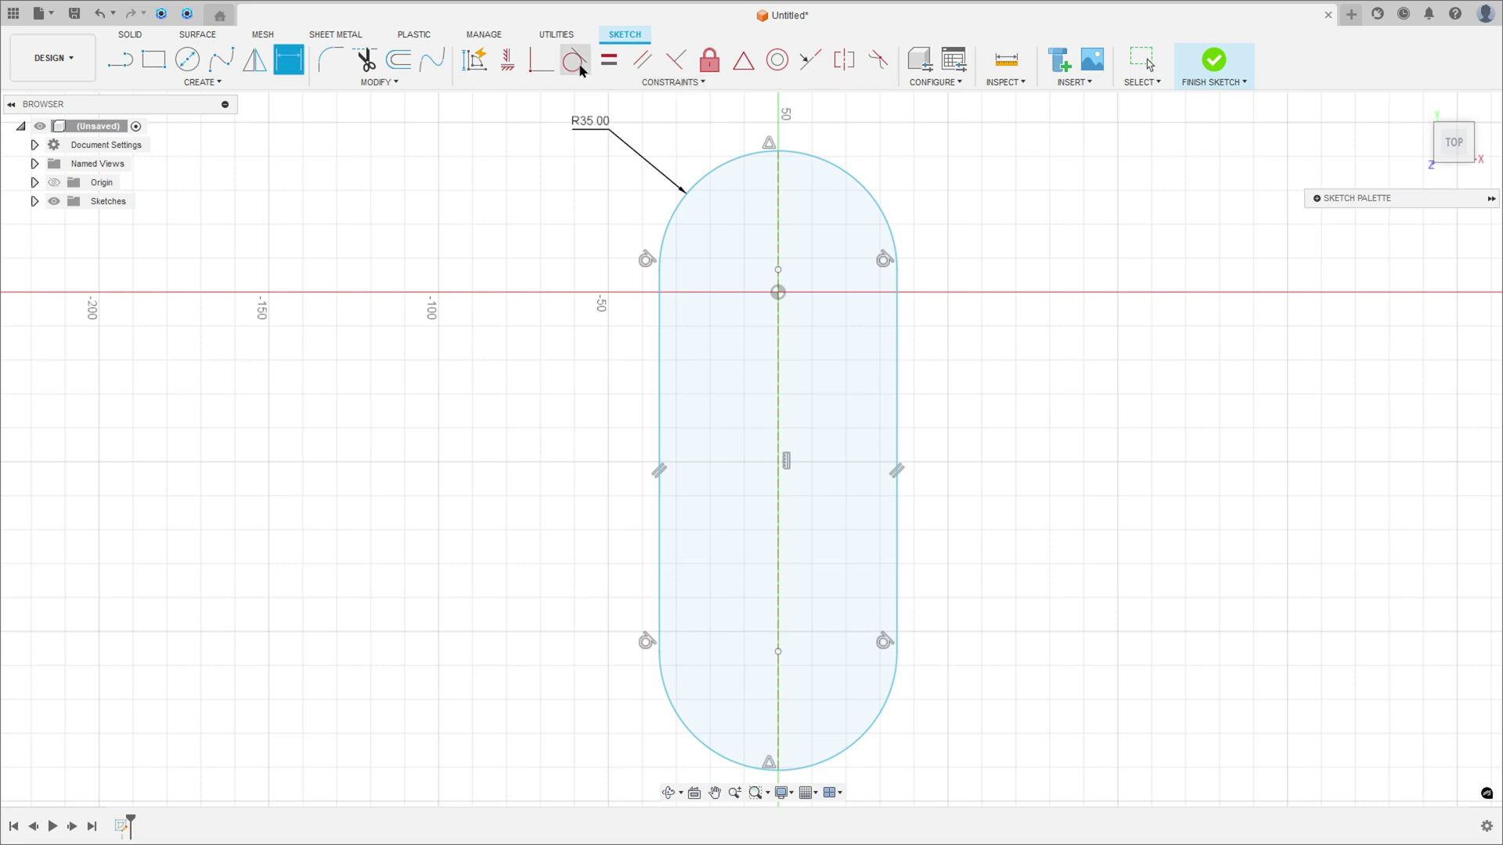
Step: Constrain the centre of the slot's upper arc to coincide with the sketch origin
left_click(540, 67)
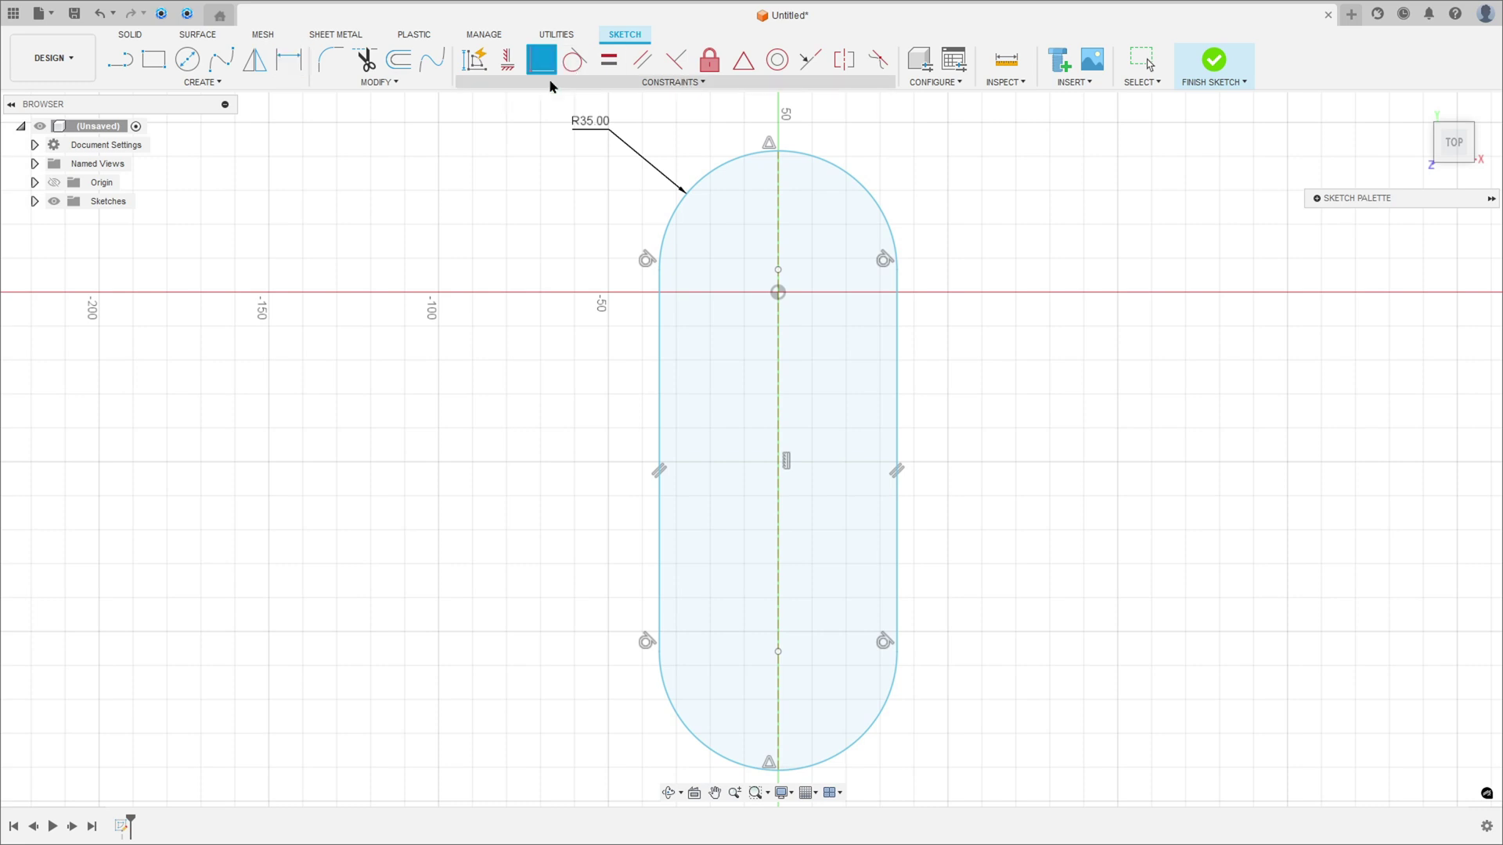
left_click(778, 270)
left_click(778, 292)
scroll(805, 386, "down", 3)
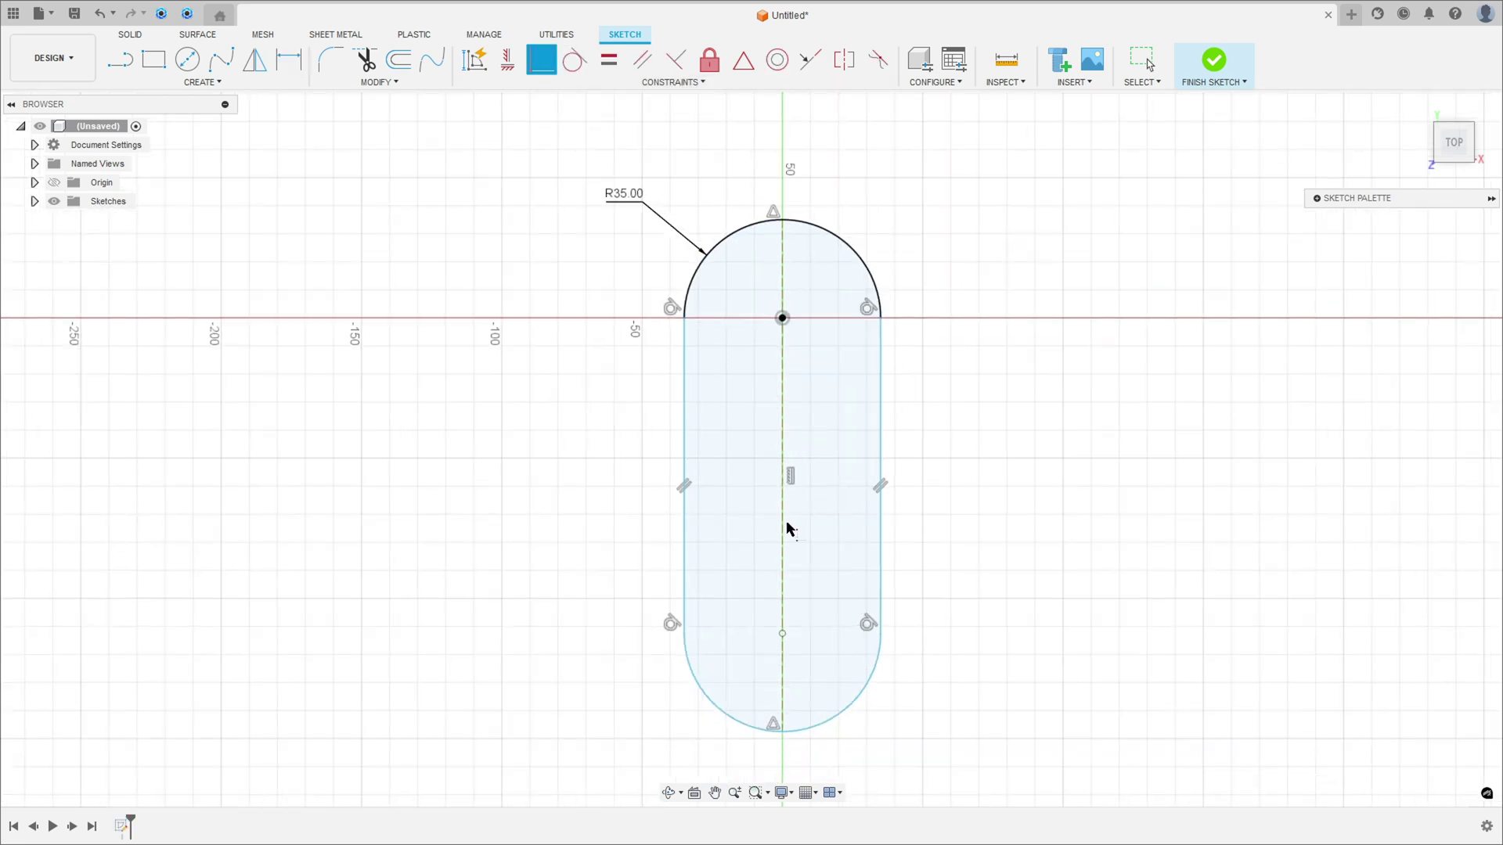
Step: Dimension the slot's overall length as 170 mm and move the R35 dimension text to the other side of the upper arc
left_click(284, 68)
left_click(756, 352)
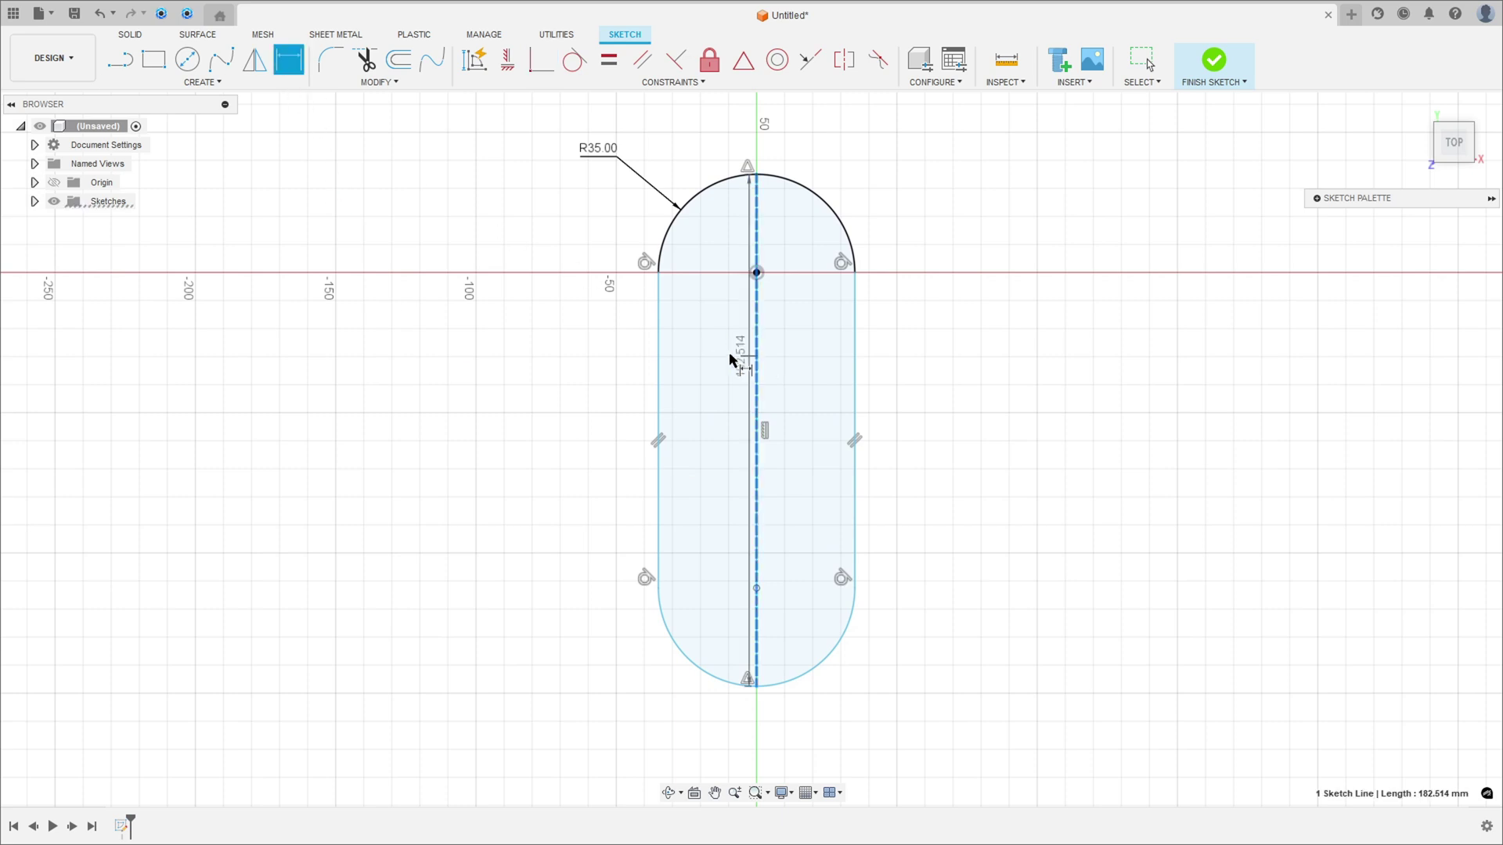
left_click(502, 349)
type("170")
key("Return")
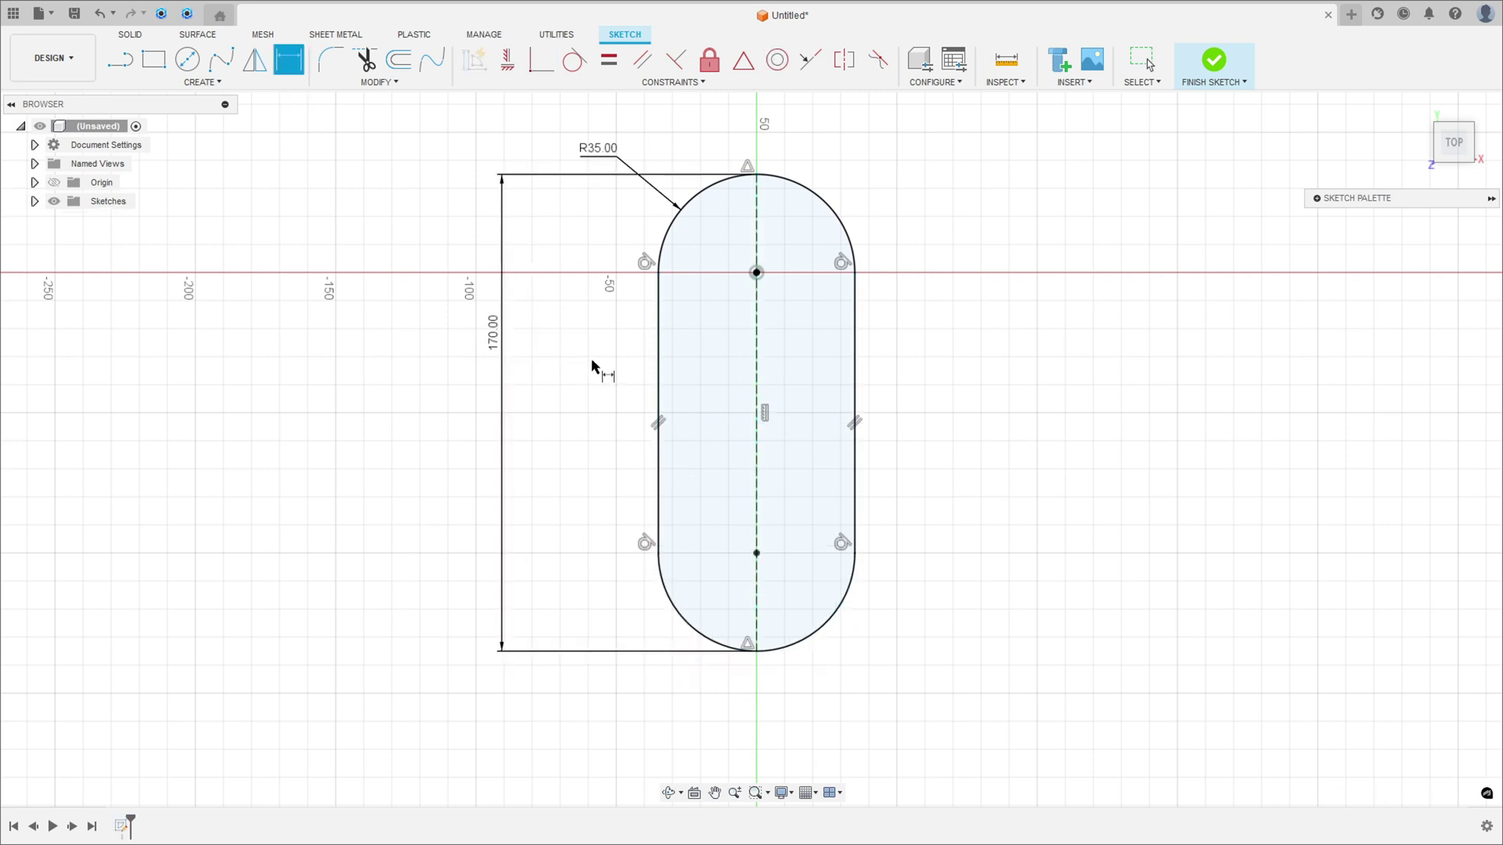
left_click_drag(596, 150, 841, 137)
key("d")
scroll(513, 434, "up", 1)
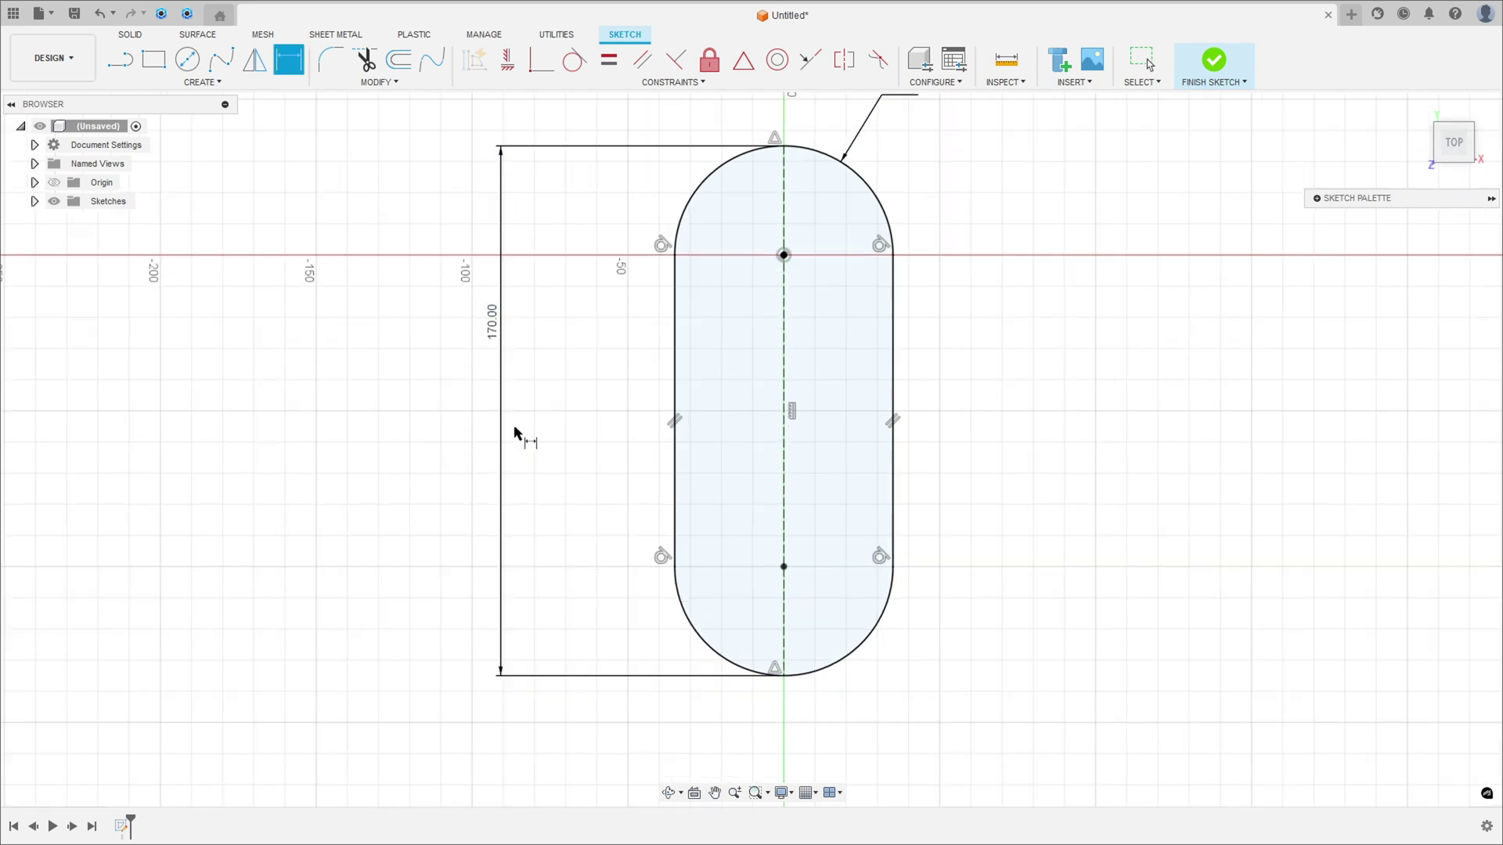
middle_click_drag(693, 368, 638, 427)
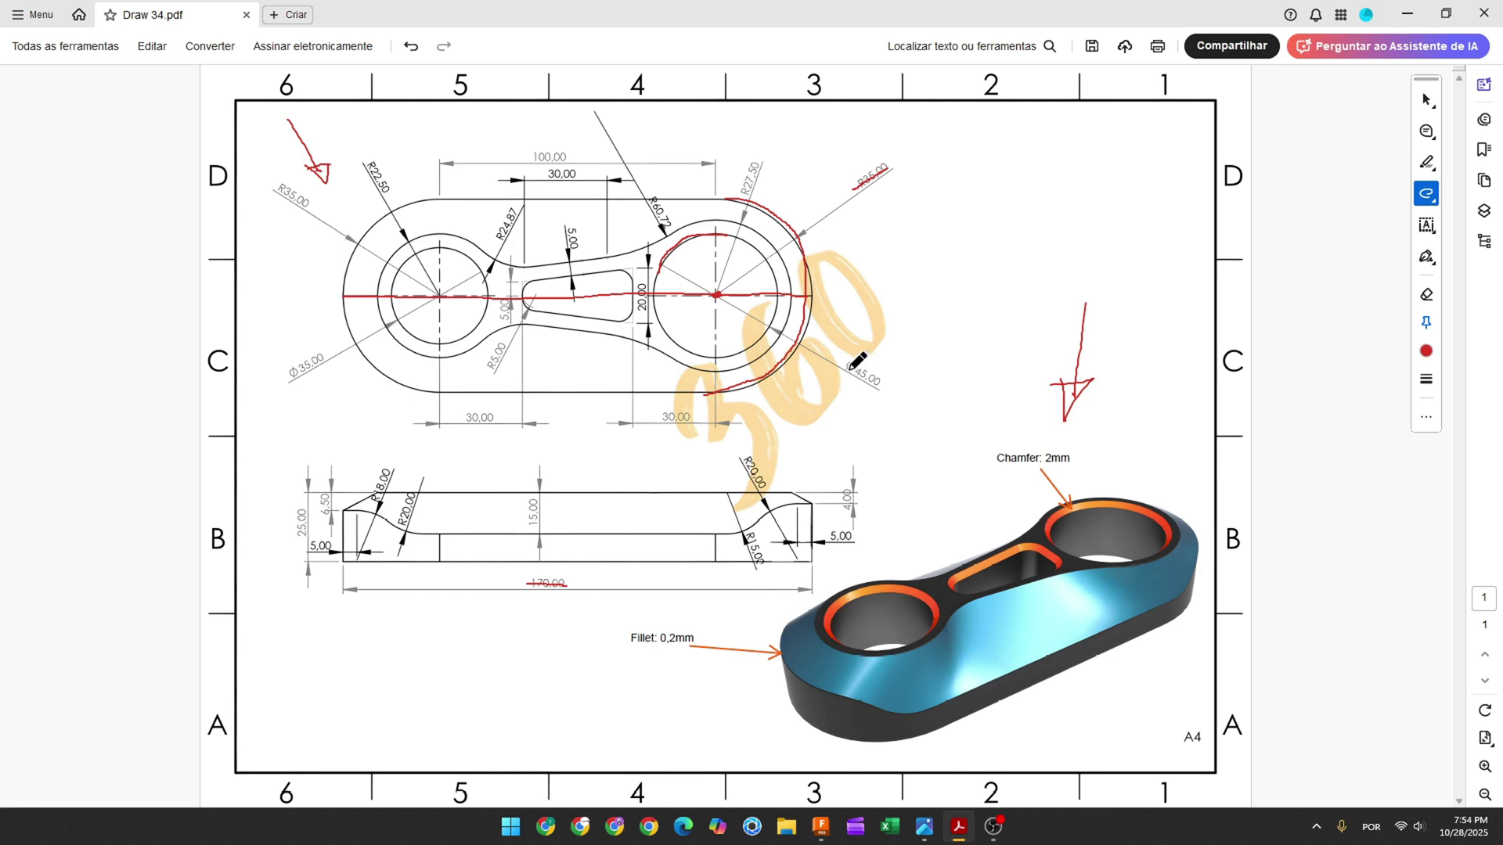
Step: In the PDF drawing, strike through the Ø45 and Ø35 hole labels and trace part of the smaller hole with the pen
left_click_drag(848, 366, 868, 381)
scroll(554, 355, "up", 3, "ctrl")
scroll(554, 348, "down", 3, "ctrl")
scroll(357, 345, "up", 2, "ctrl")
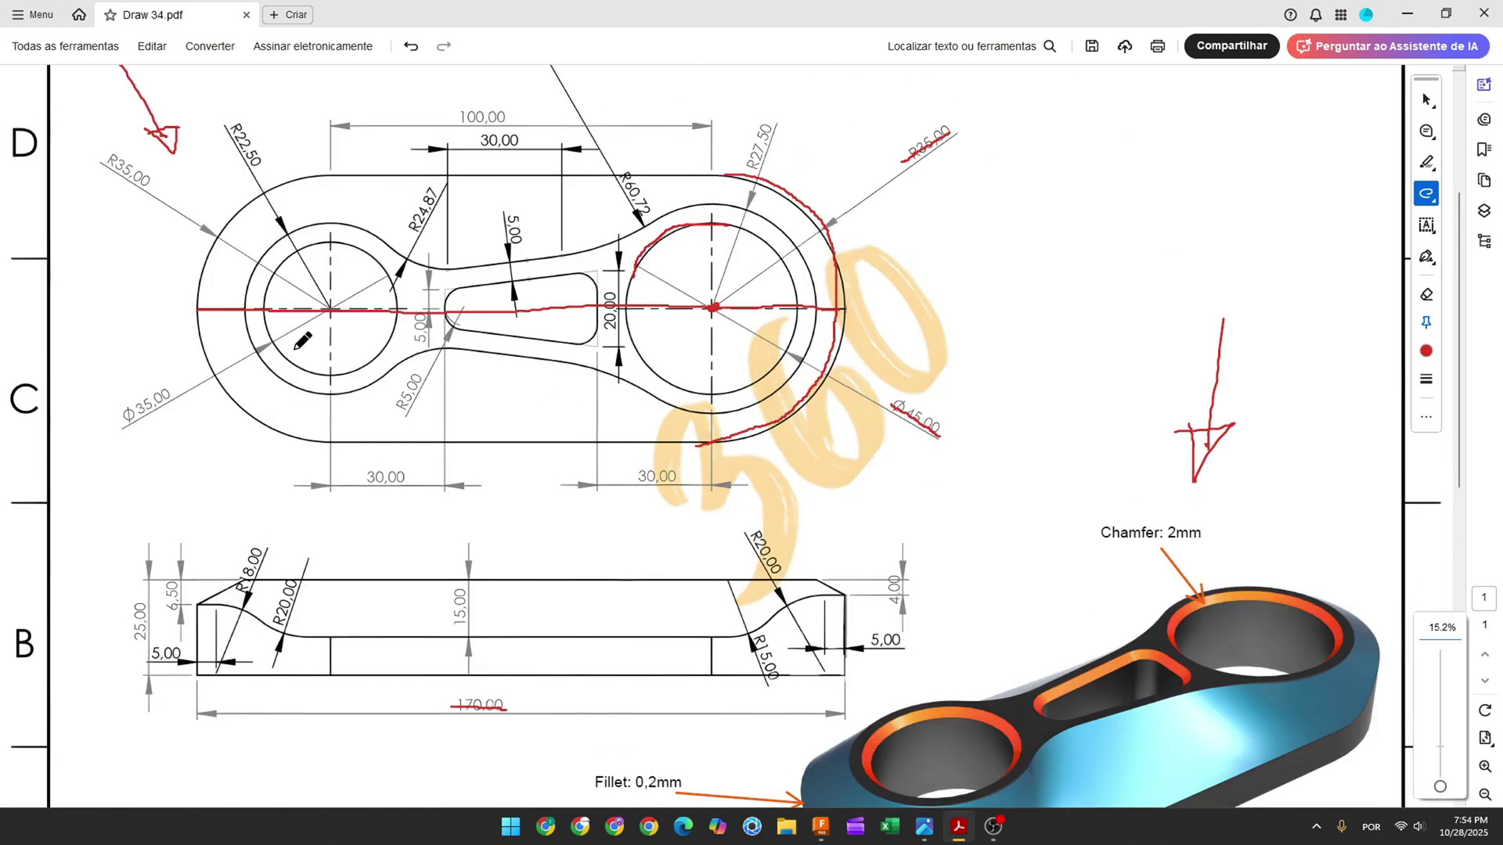
left_click_drag(270, 332, 275, 345)
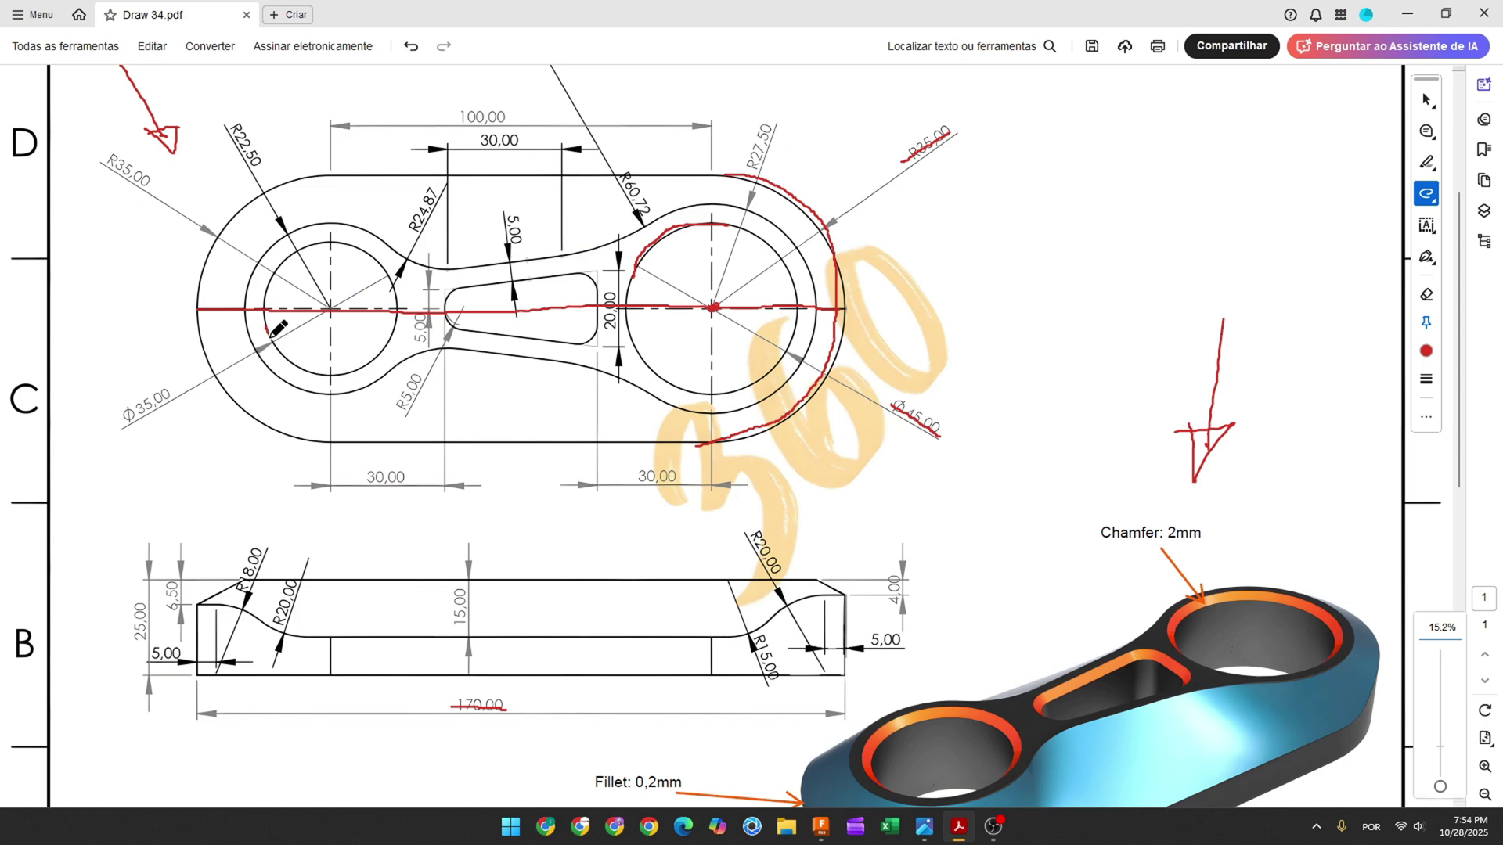
left_click_drag(122, 418, 170, 397)
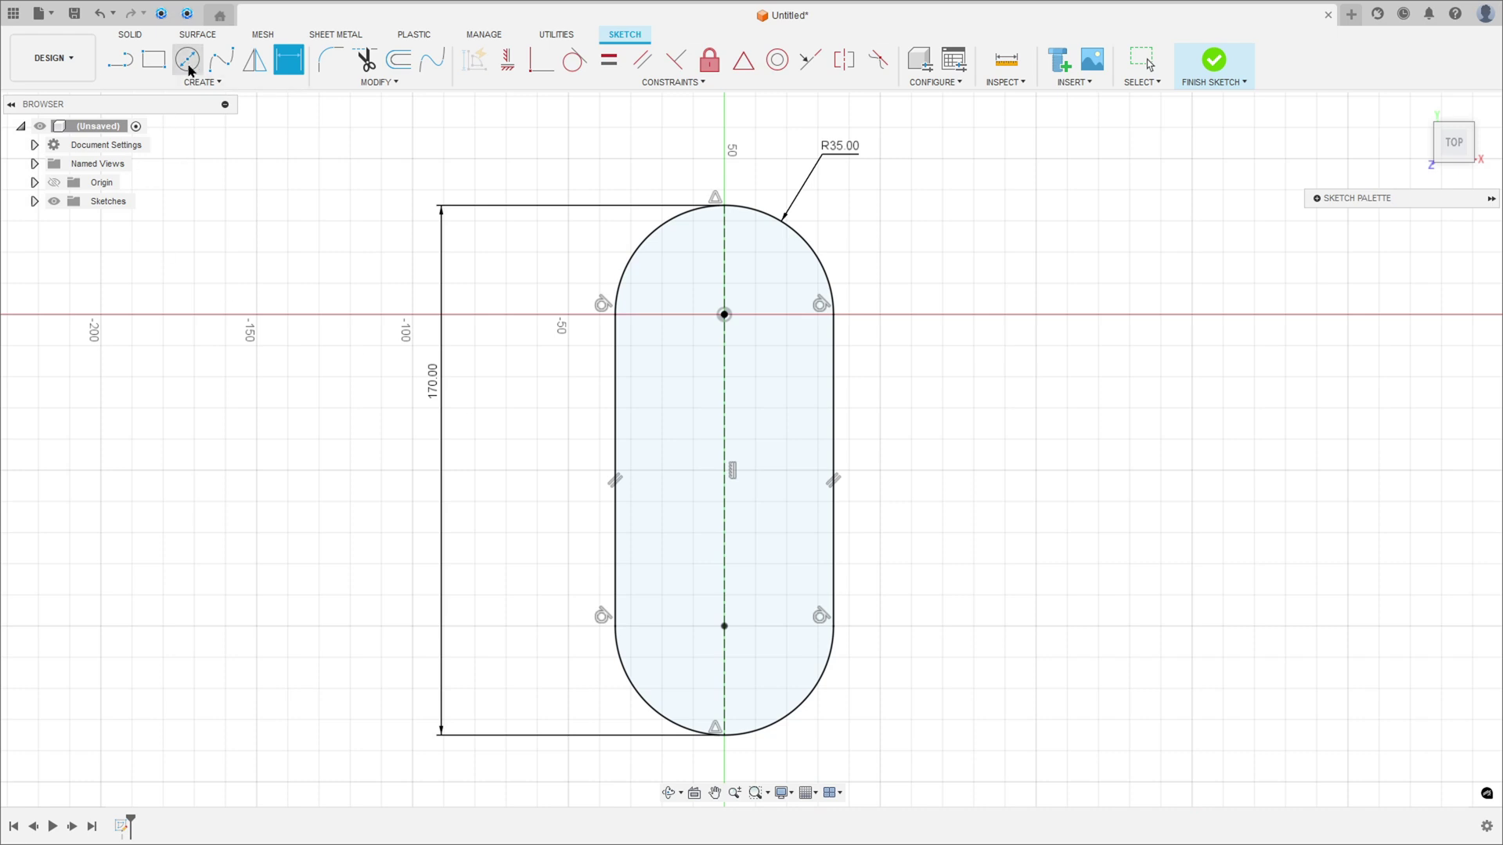
Step: Back in the Fusion sketch, draw a 45 mm diameter circle centred on the origin
left_click(189, 67)
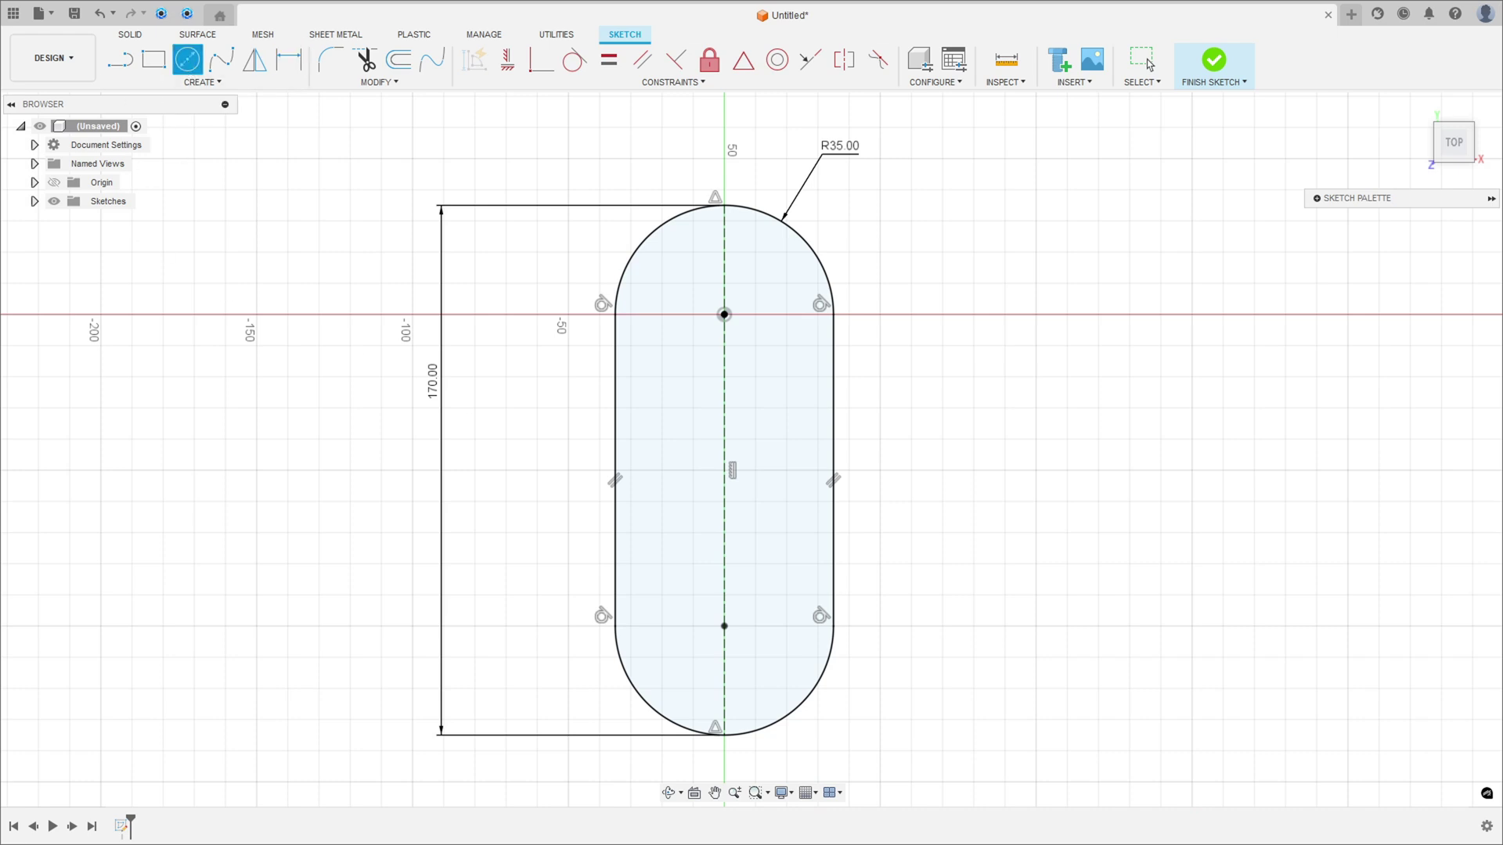
left_click(724, 314)
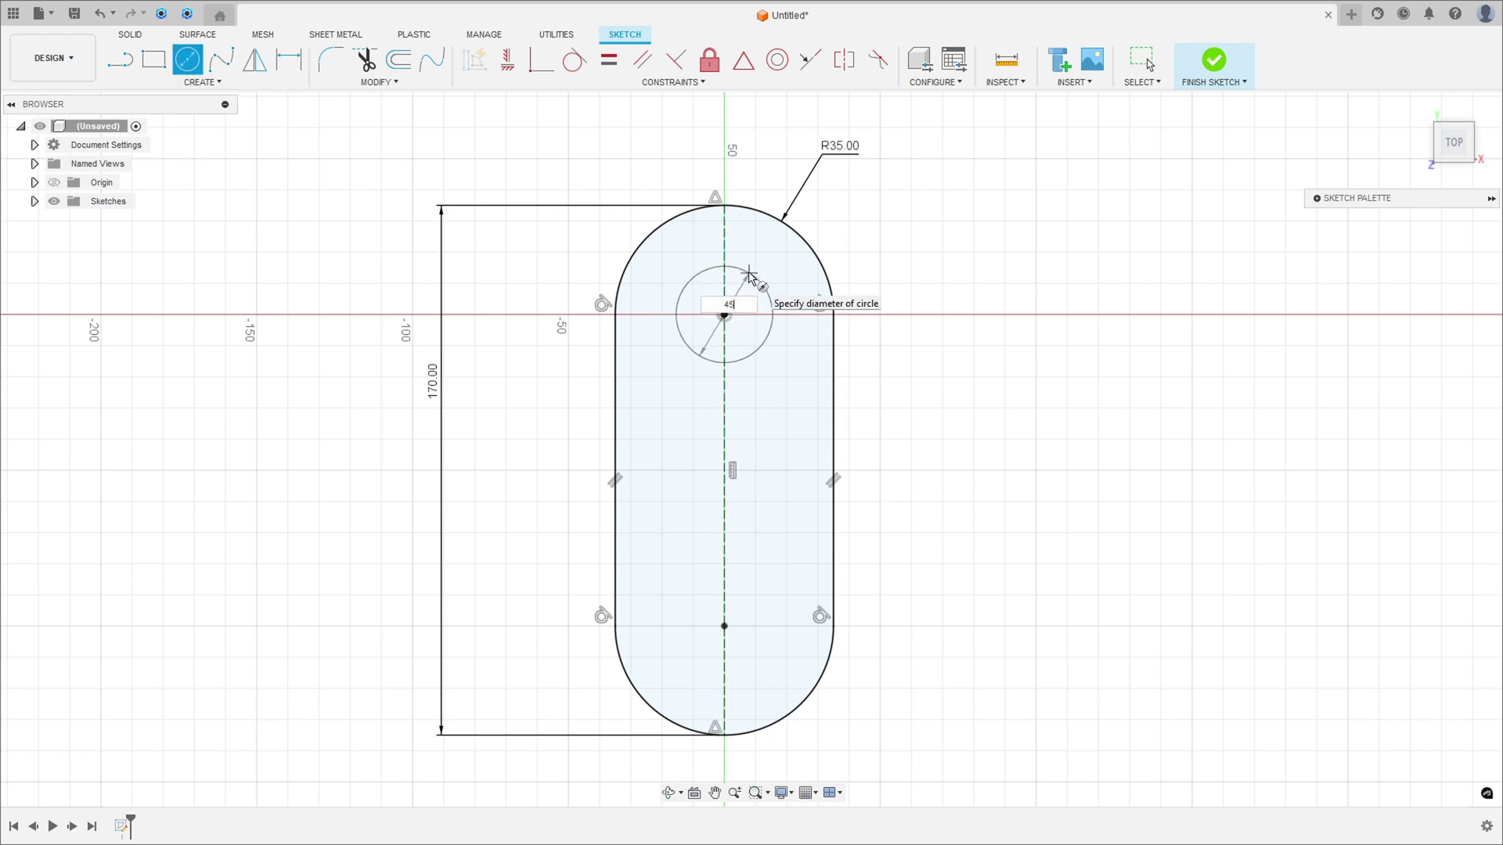
type("45")
key("Return")
key("Escape")
Step: Draw a 35 mm diameter circle centred on the slot's lower arc centre
key("c")
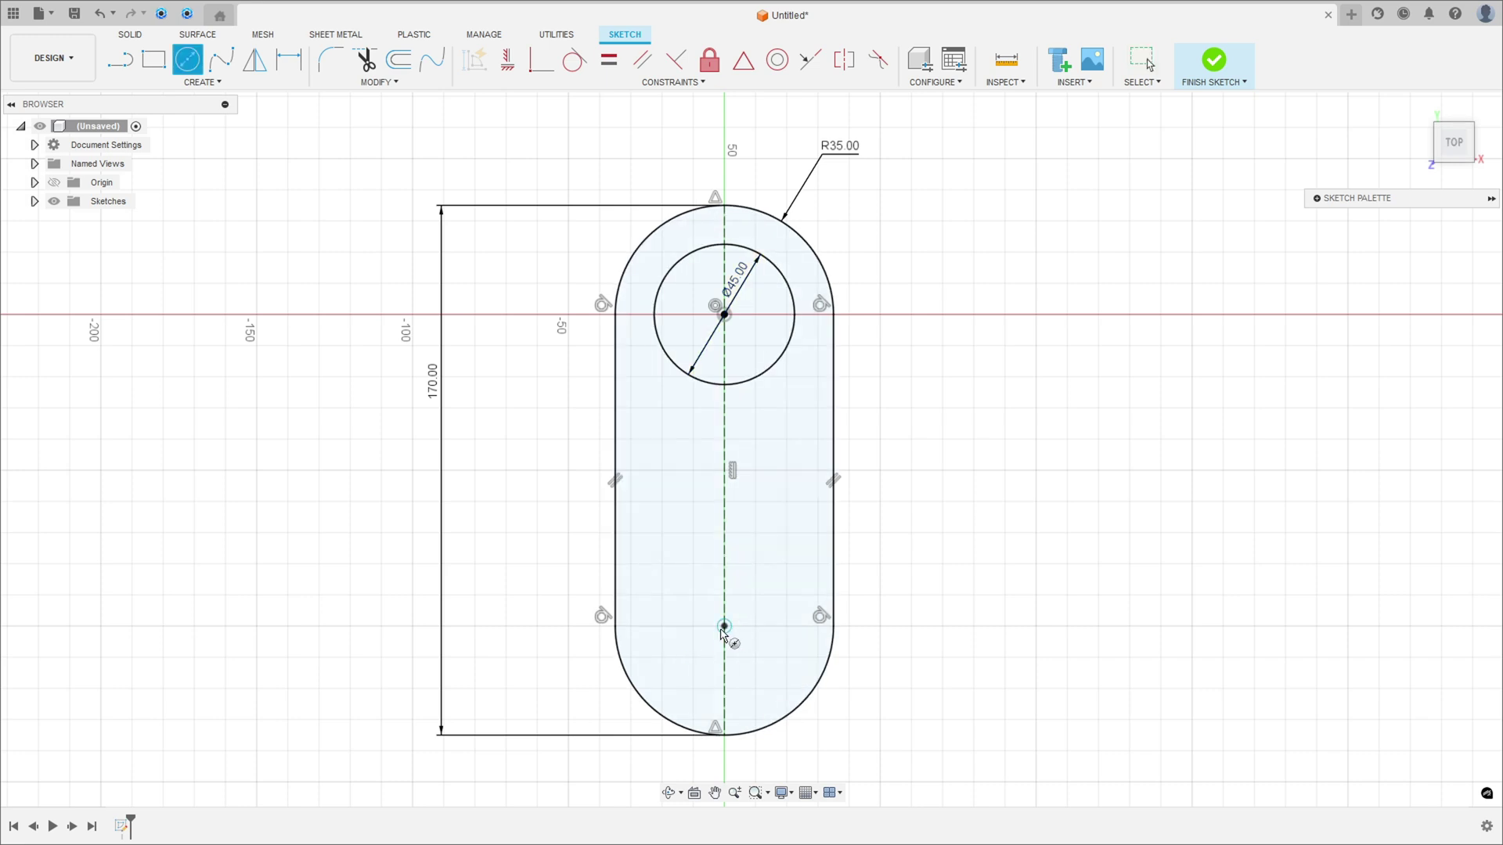
left_click(724, 625)
type("35")
key("Return")
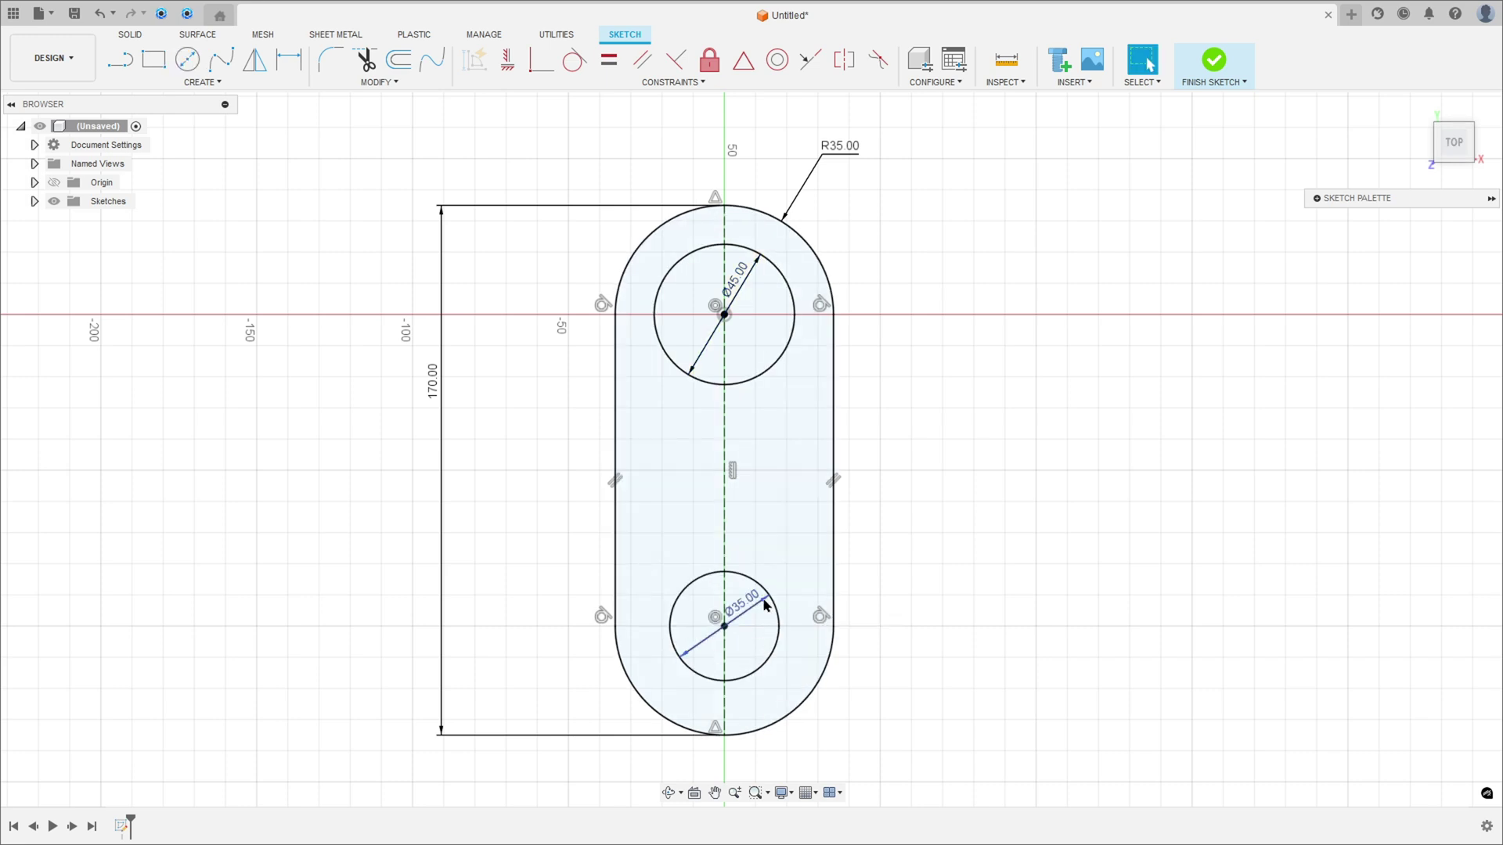
key("Escape")
Step: Move the diameter dimensions of both circles outside the slot outline
left_click_drag(605, 711, 597, 714)
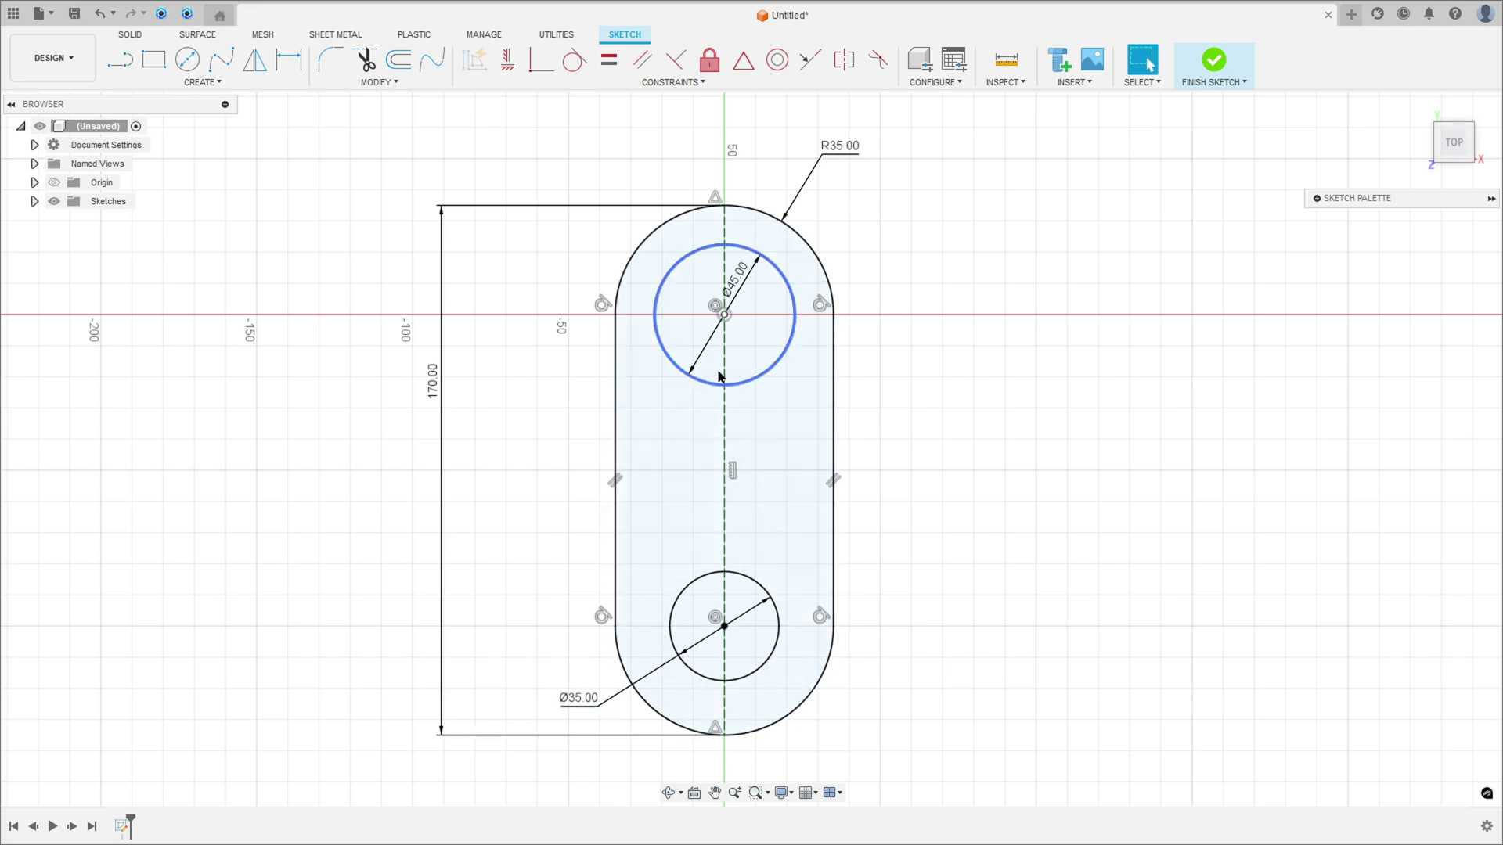
left_click_drag(740, 291, 589, 240)
key("Escape")
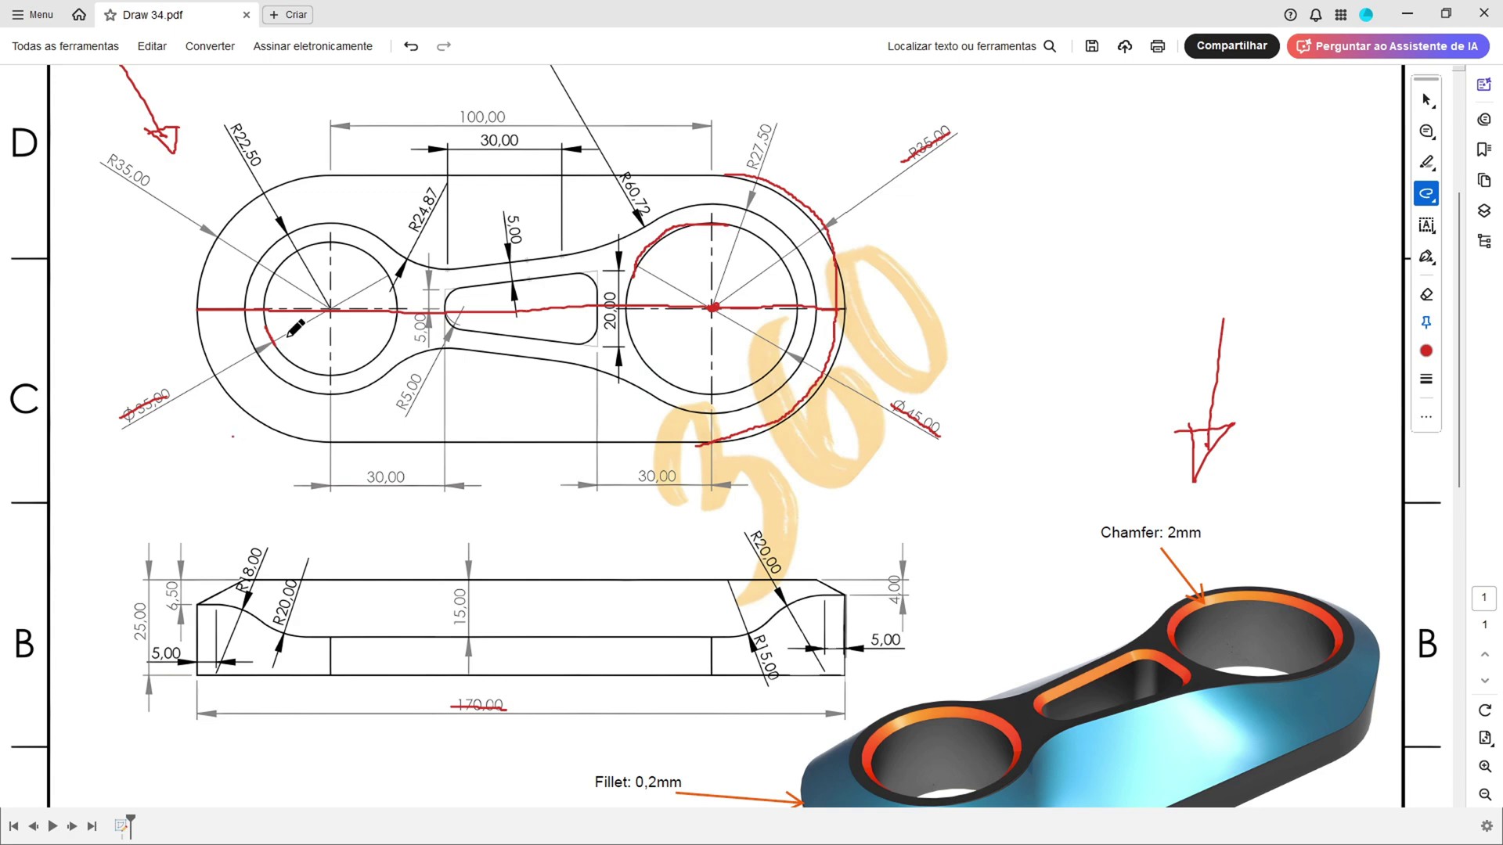
Step: Switch to the PDF drawing and undo all the red pen marks on it
key("ctrl+z")
key("ctrl+z")
key("ctrl+z")
key("ctrl+z")
key("ctrl+z")
key("ctrl+z")
key("ctrl+z")
key("ctrl+z")
key("ctrl+z")
key("ctrl+z")
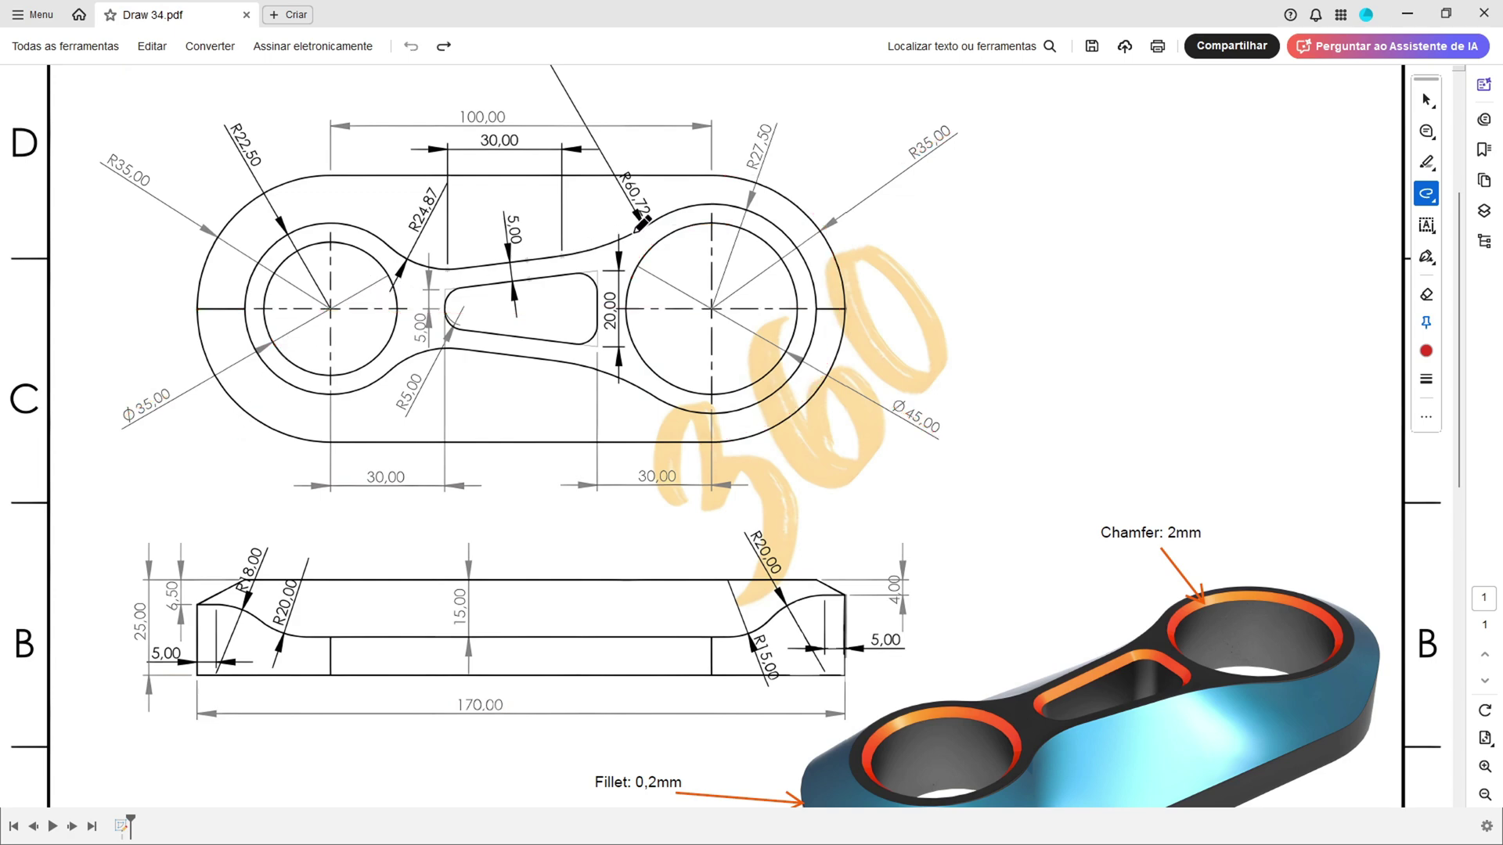
Step: Trace the outer arcs around both holes on the drawing and pen-mark their R22.50 and R27.50 labels
mouse_move(648, 225)
left_mouse_down()
mouse_move(687, 207)
mouse_move(768, 207)
mouse_move(798, 230)
mouse_move(817, 310)
mouse_move(814, 347)
mouse_move(740, 407)
mouse_move(638, 388)
left_mouse_up()
mouse_move(380, 244)
left_mouse_down()
mouse_move(297, 236)
mouse_move(264, 260)
mouse_move(246, 306)
mouse_move(259, 357)
mouse_move(302, 390)
mouse_move(384, 379)
left_mouse_up()
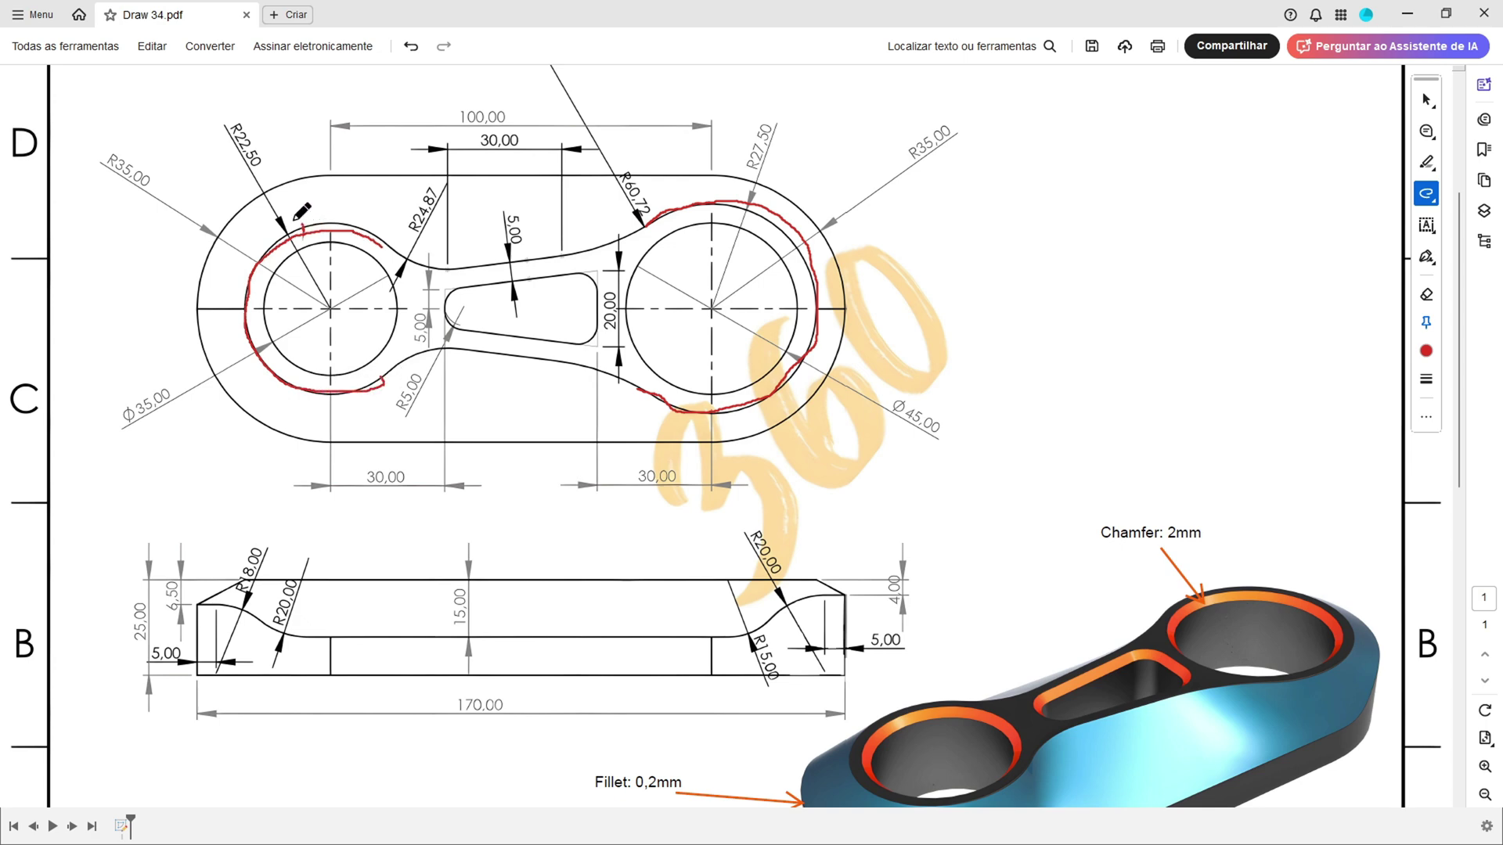
left_click_drag(230, 126, 252, 166)
left_click_drag(751, 167, 771, 119)
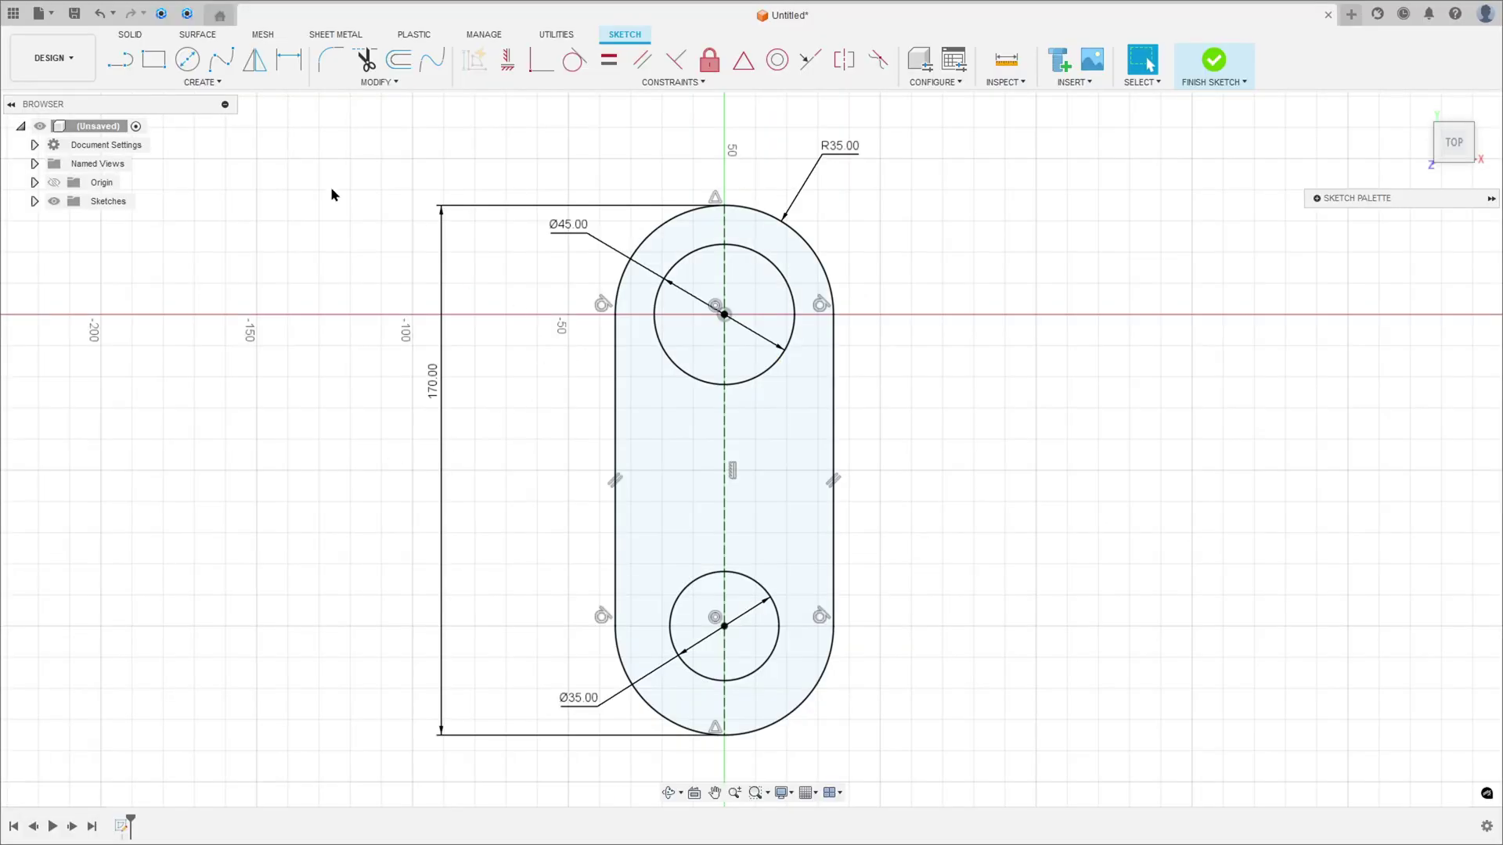
Step: Draw a centre-point arc of radius 27.5 mm around the upper hole, concentric with it and open towards the lower hole
left_click(202, 81)
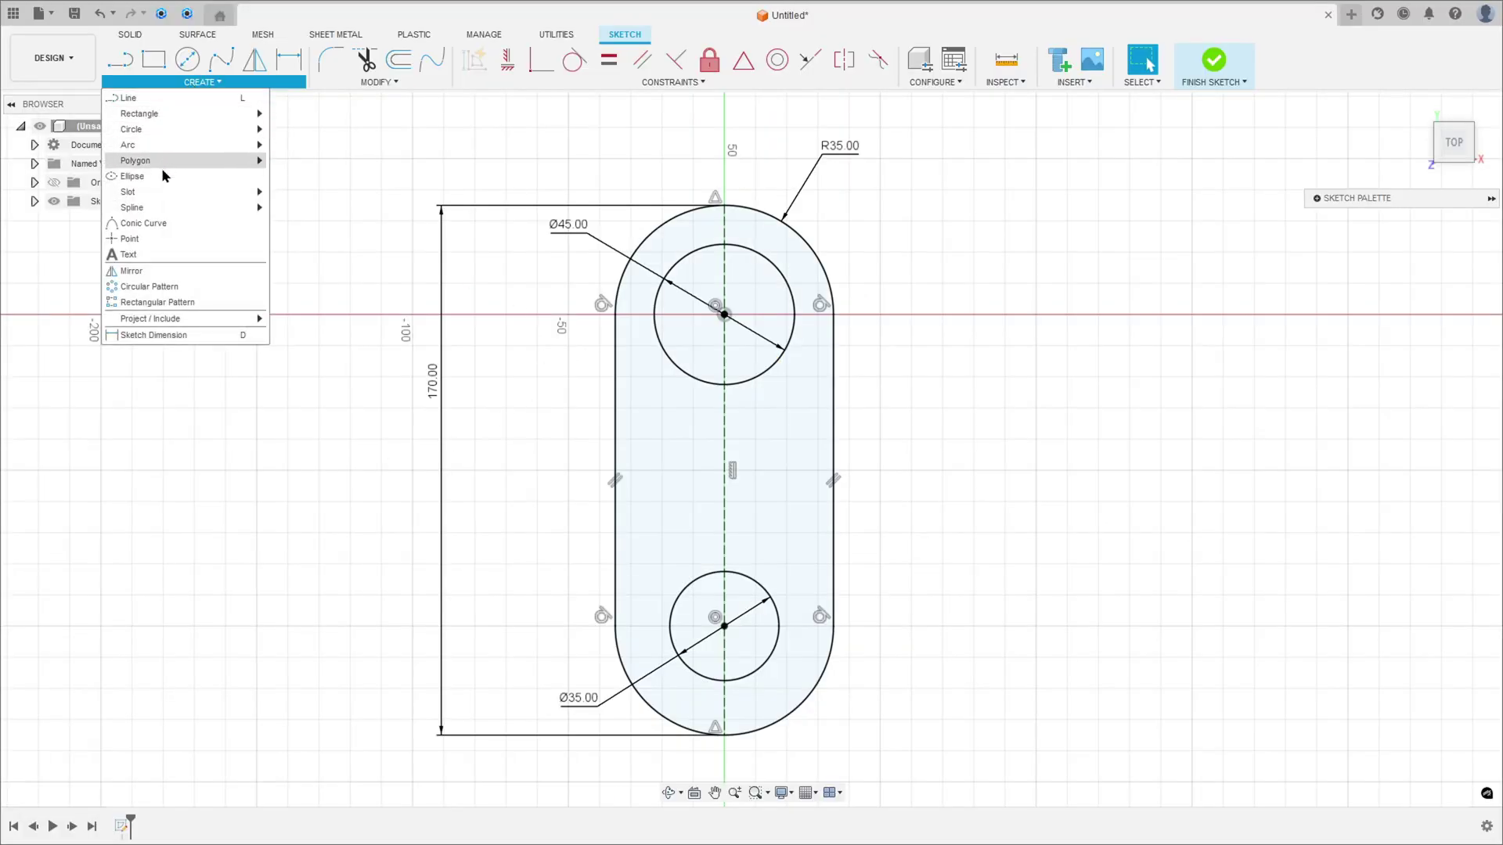
mouse_move(177, 146)
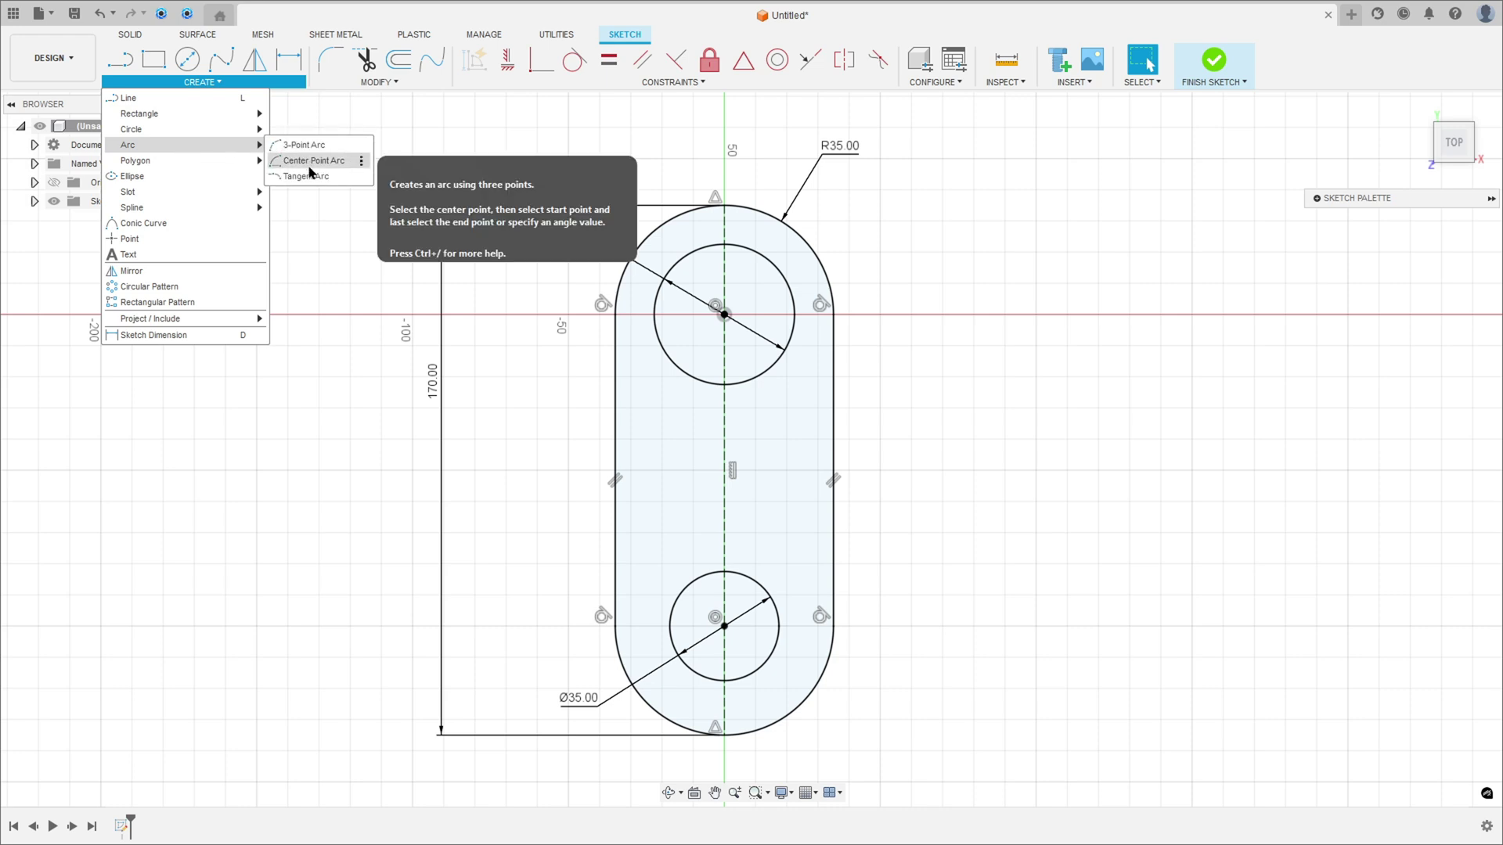
left_click(308, 161)
left_click(724, 315)
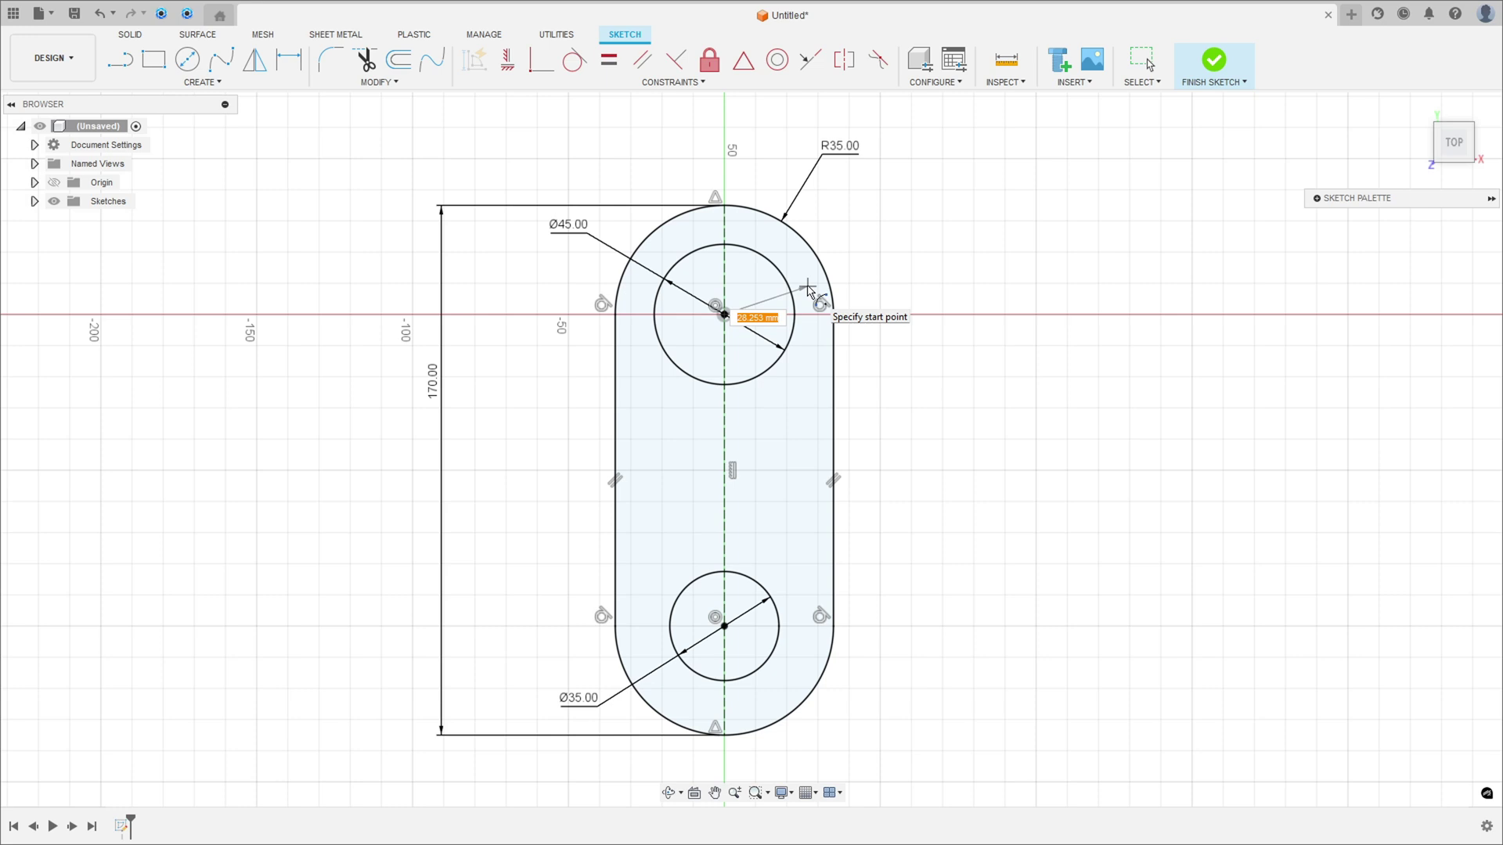
type("27,5")
key("Return")
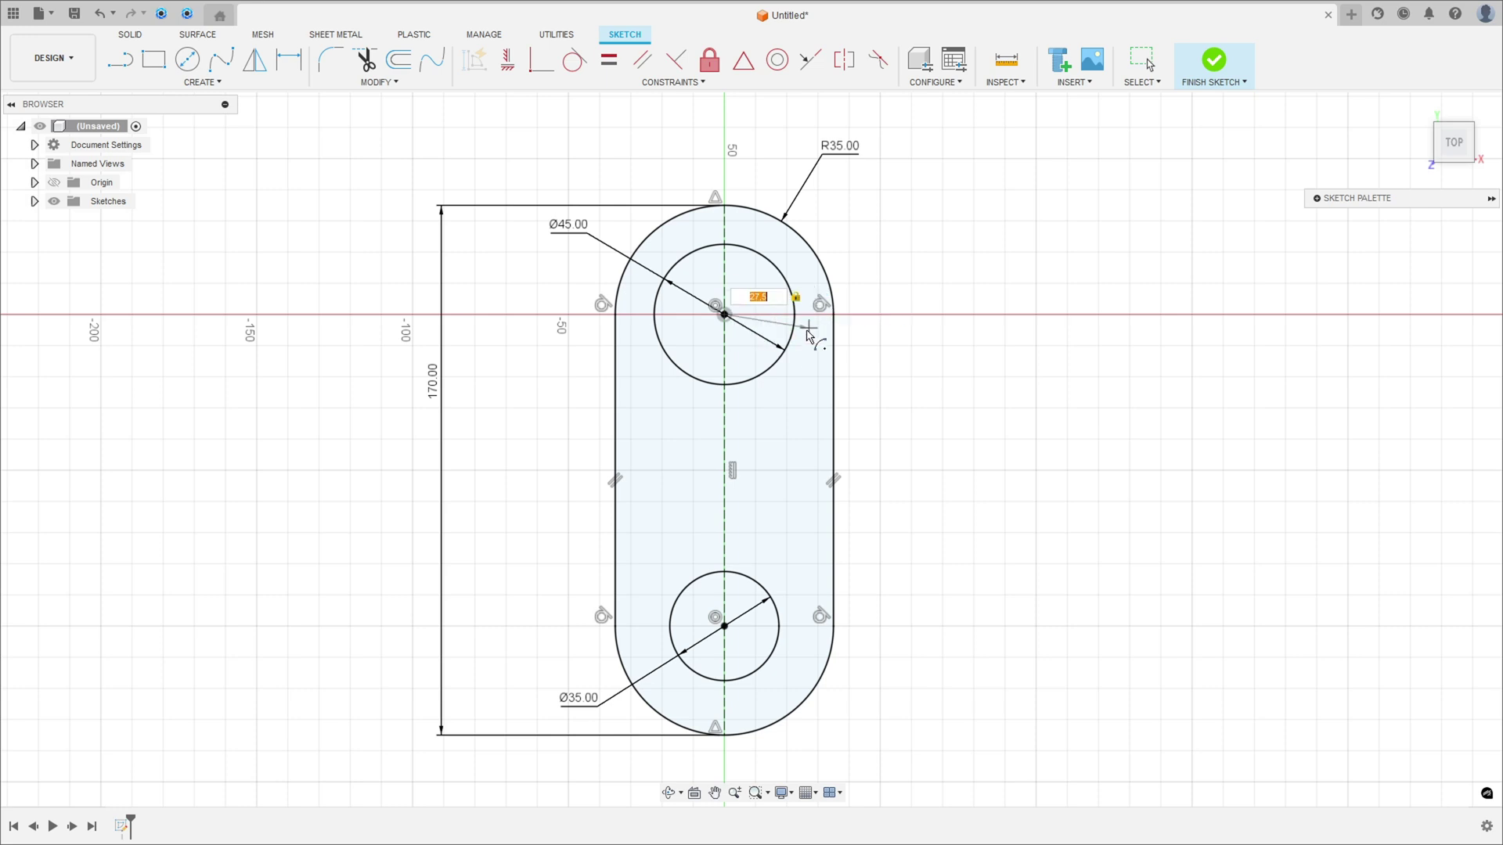
left_click(796, 367)
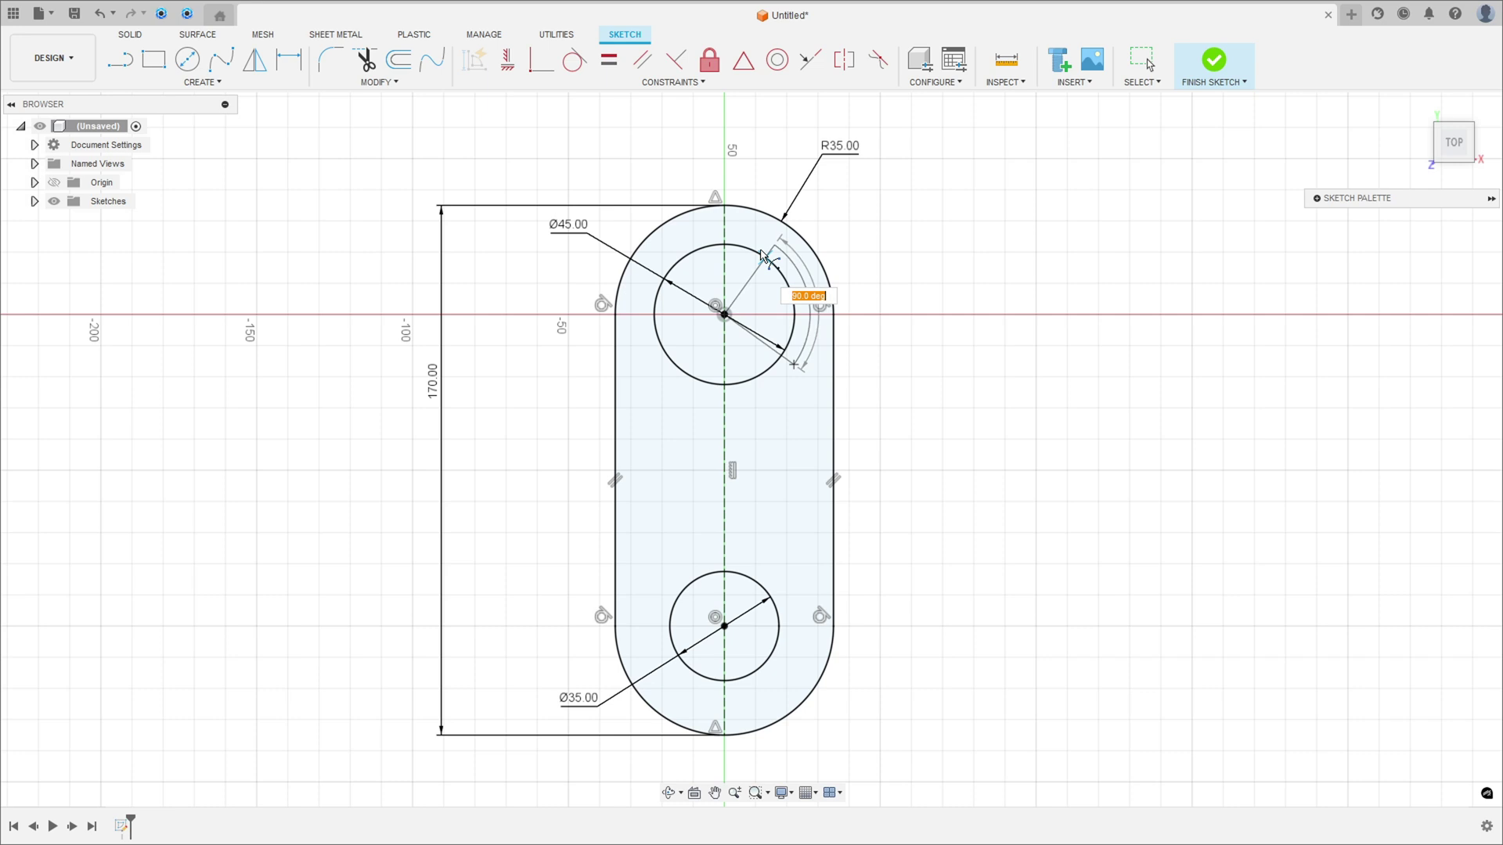
left_click(657, 371)
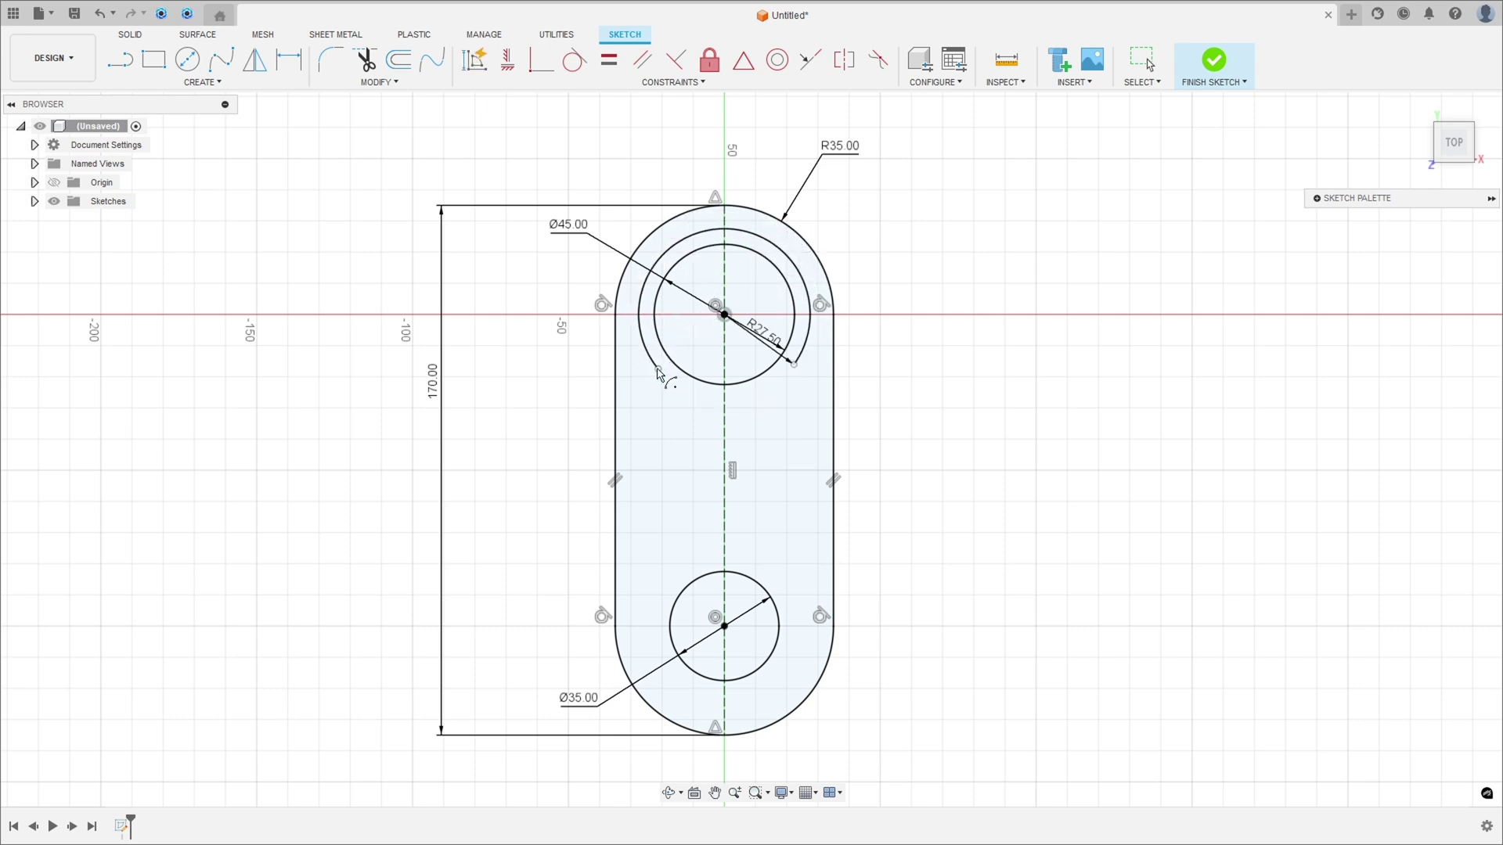
Step: Draw a concentric 22.5 mm radius arc around the lower hole, open upwards, and move both arc radius dimensions outside the slot outline
left_click(725, 627)
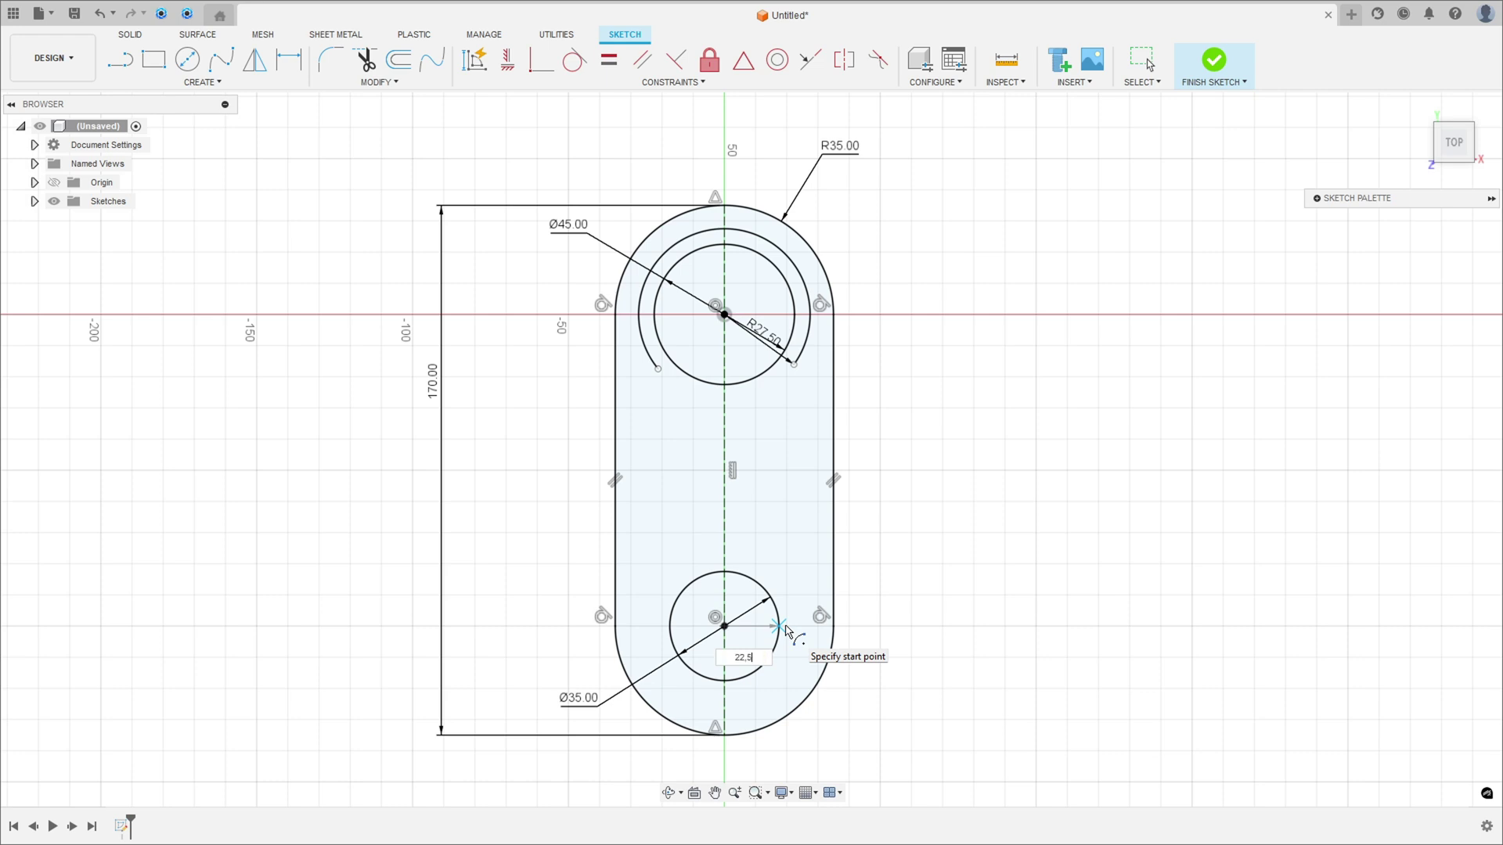
key("Return")
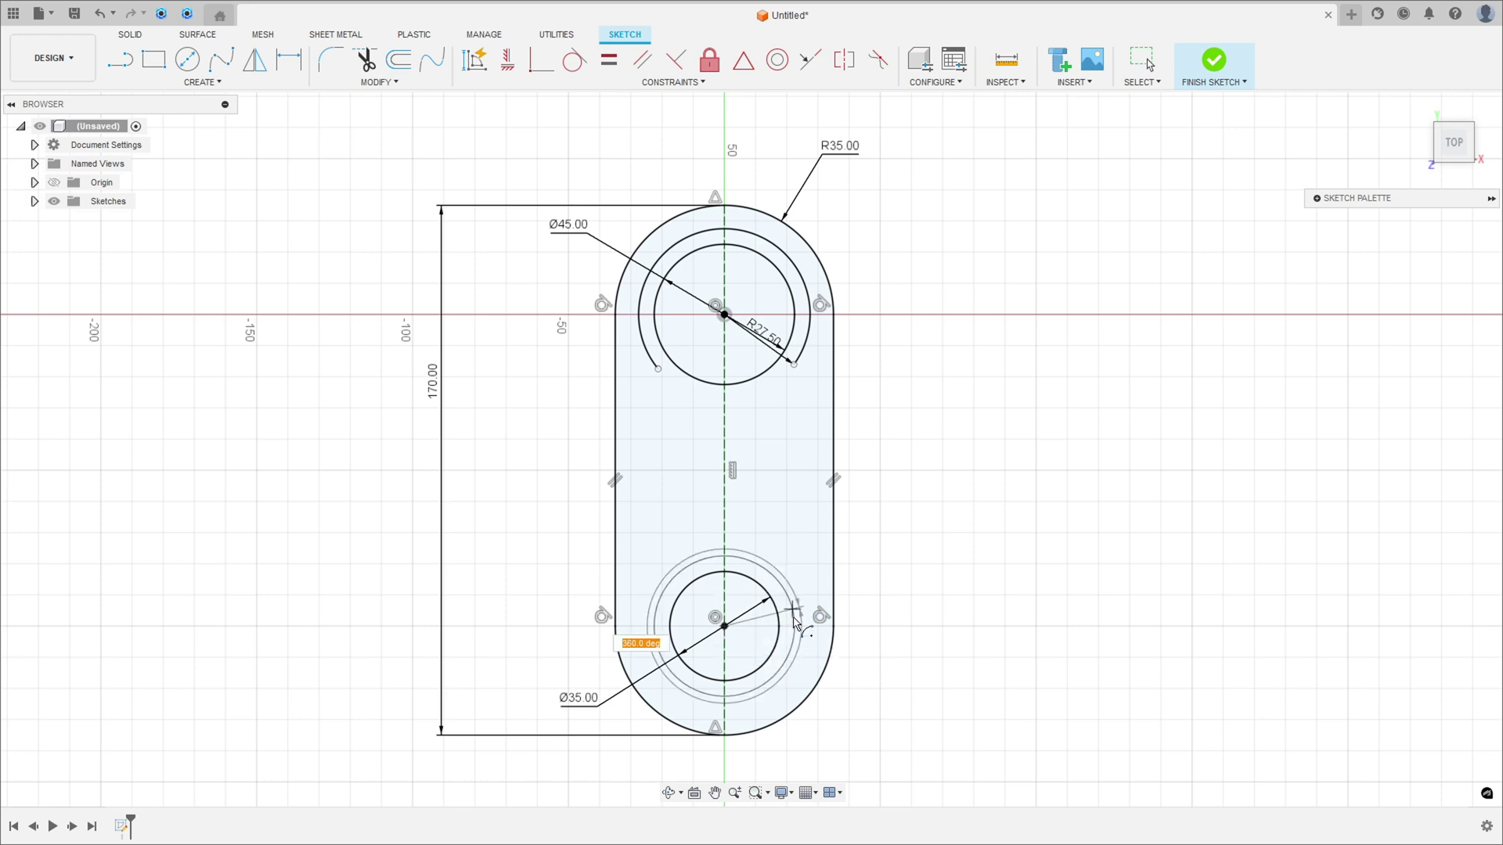
left_click(672, 612)
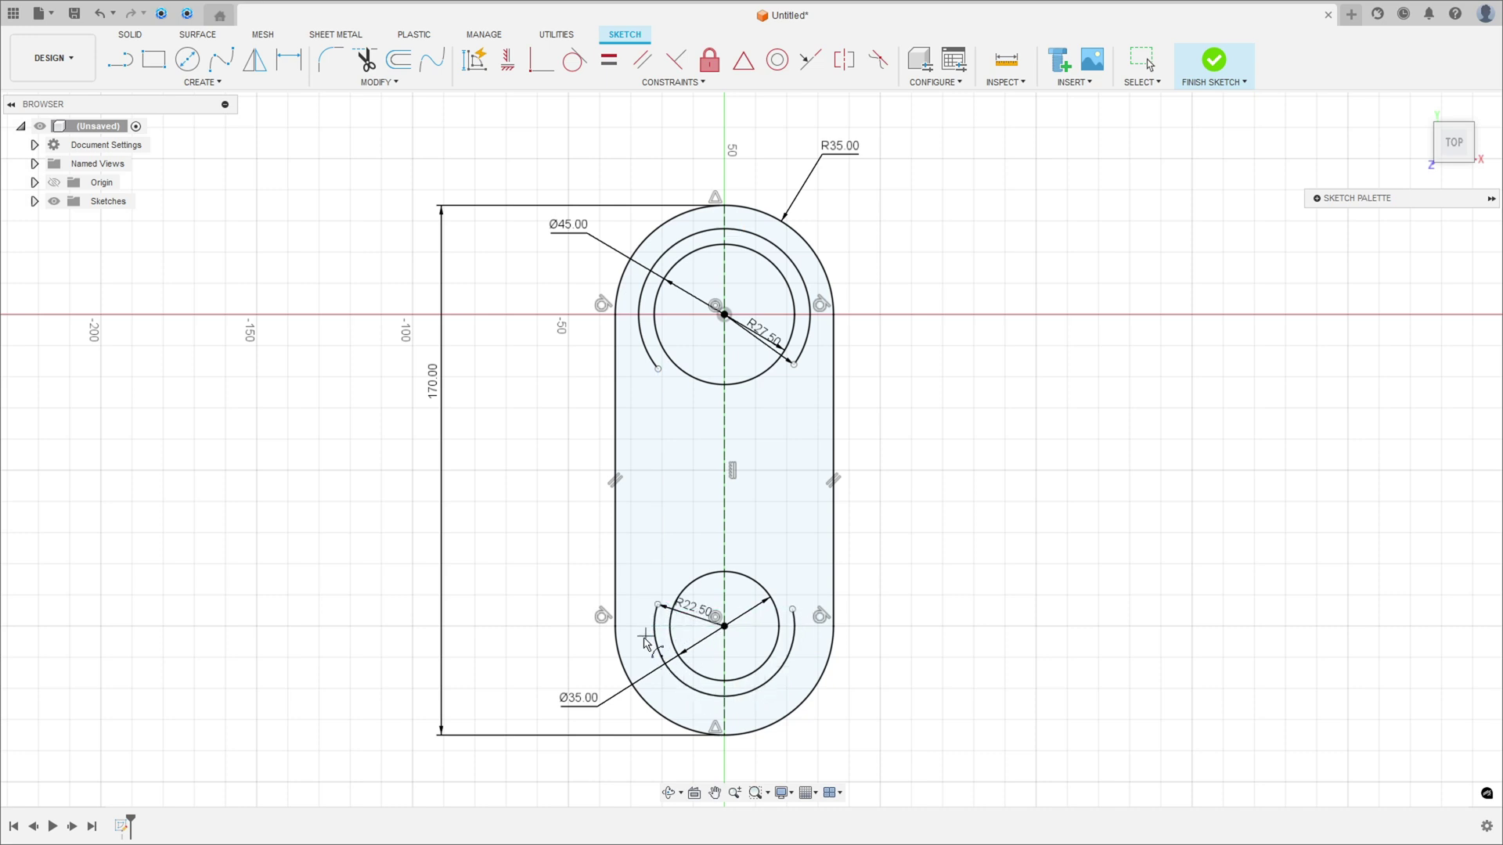
key("Escape")
left_click_drag(690, 615, 571, 663)
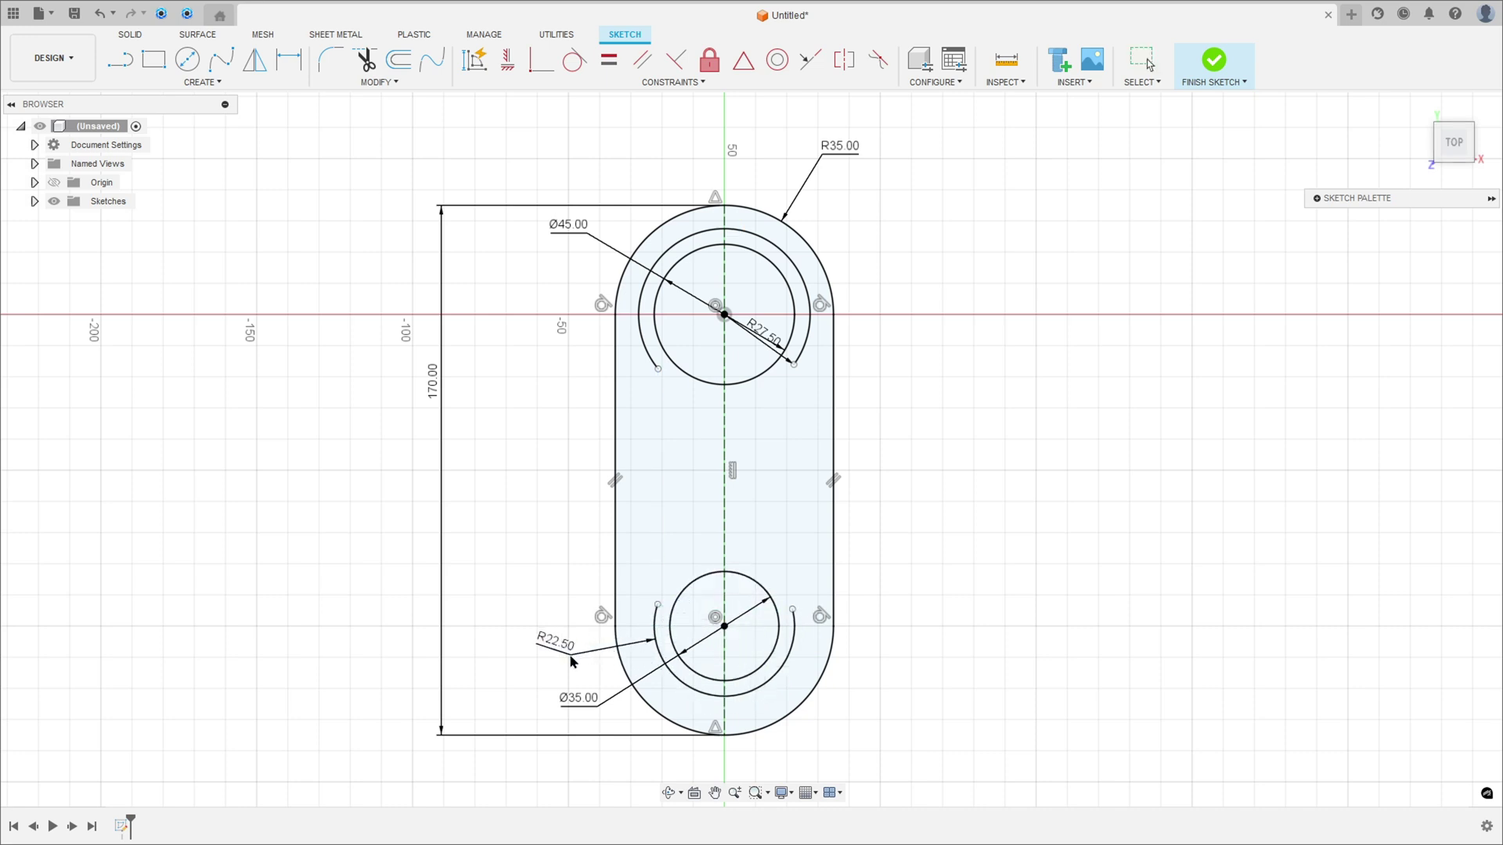
left_click_drag(773, 333, 556, 304)
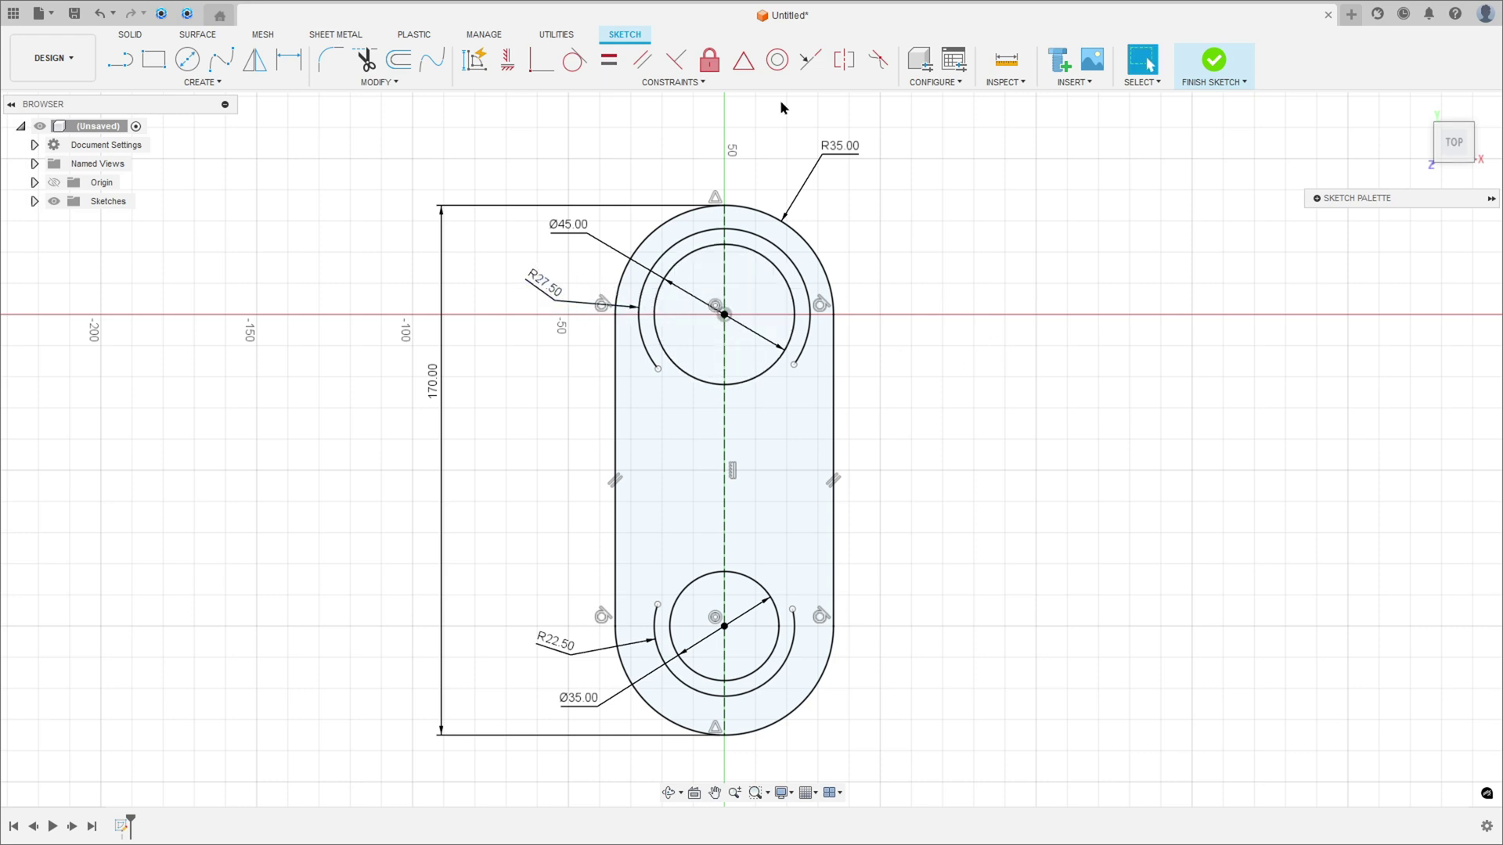
Step: Apply a horizontal constraint between the two endpoints of each arc so that the ends are level
left_click(506, 62)
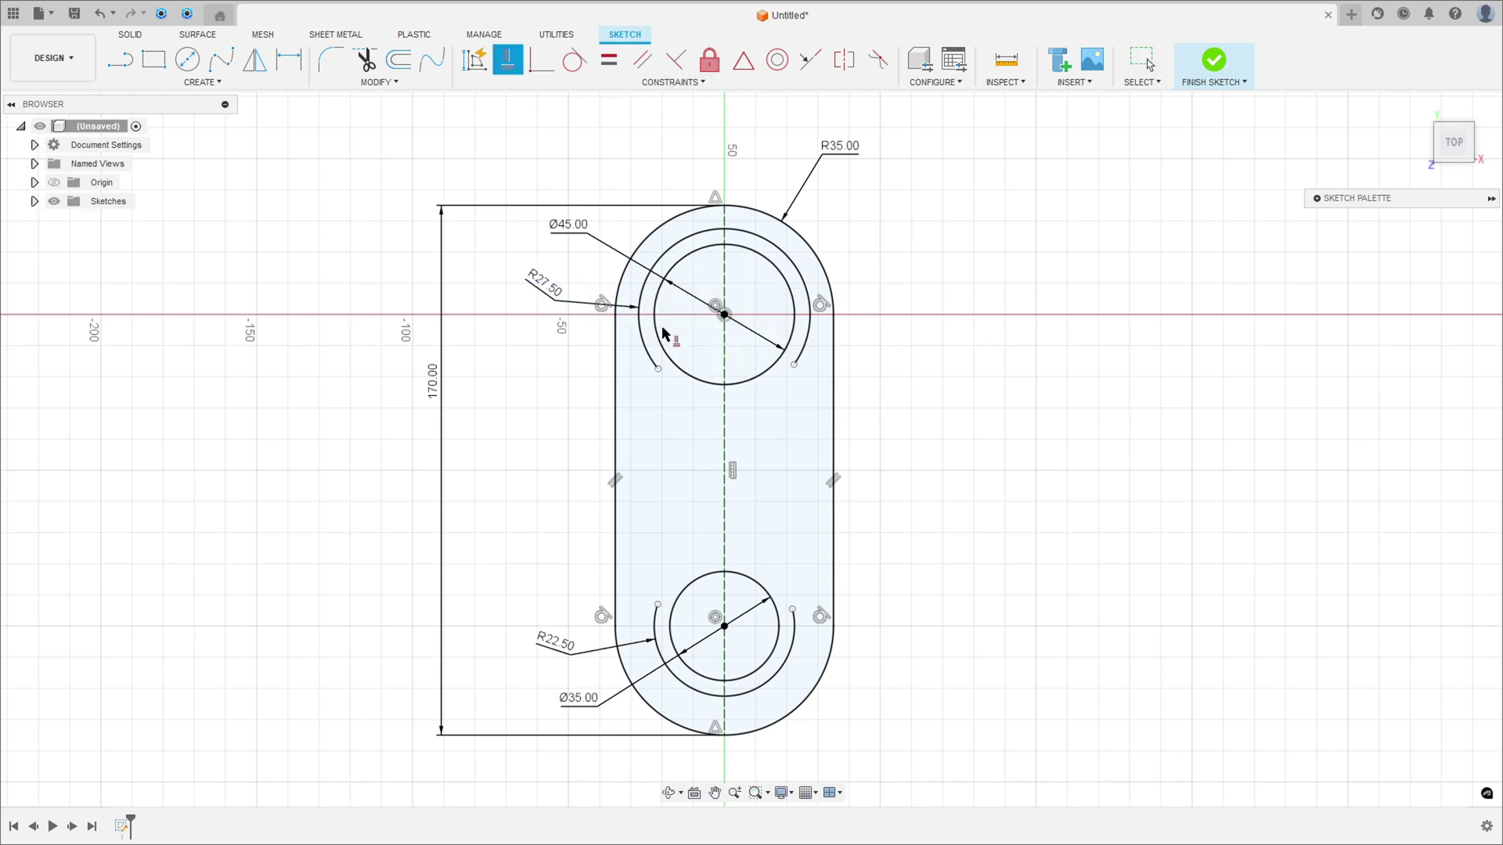
left_click(658, 369)
left_click(794, 365)
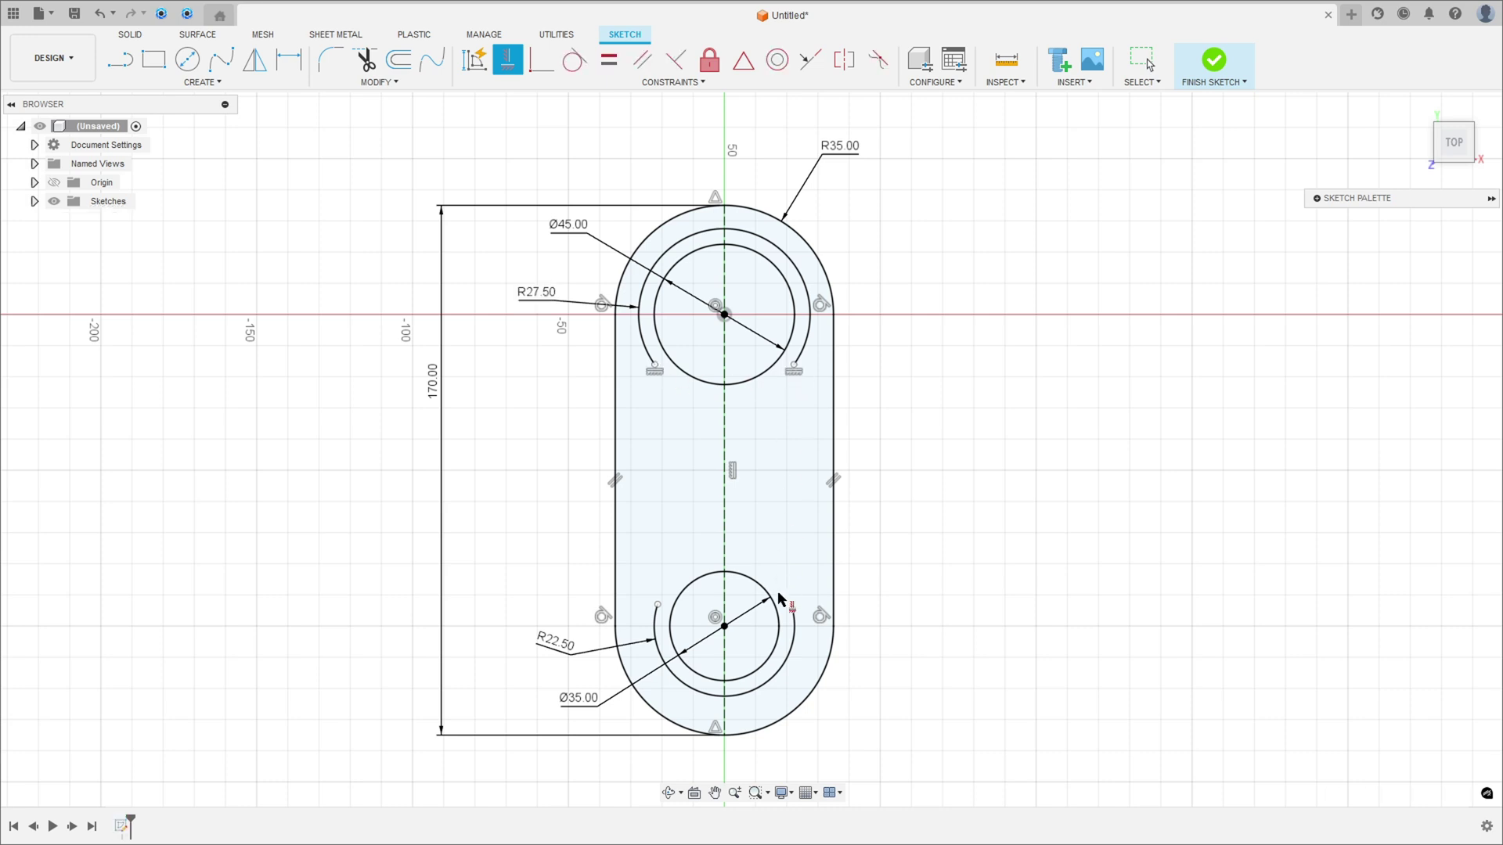
left_click(793, 610)
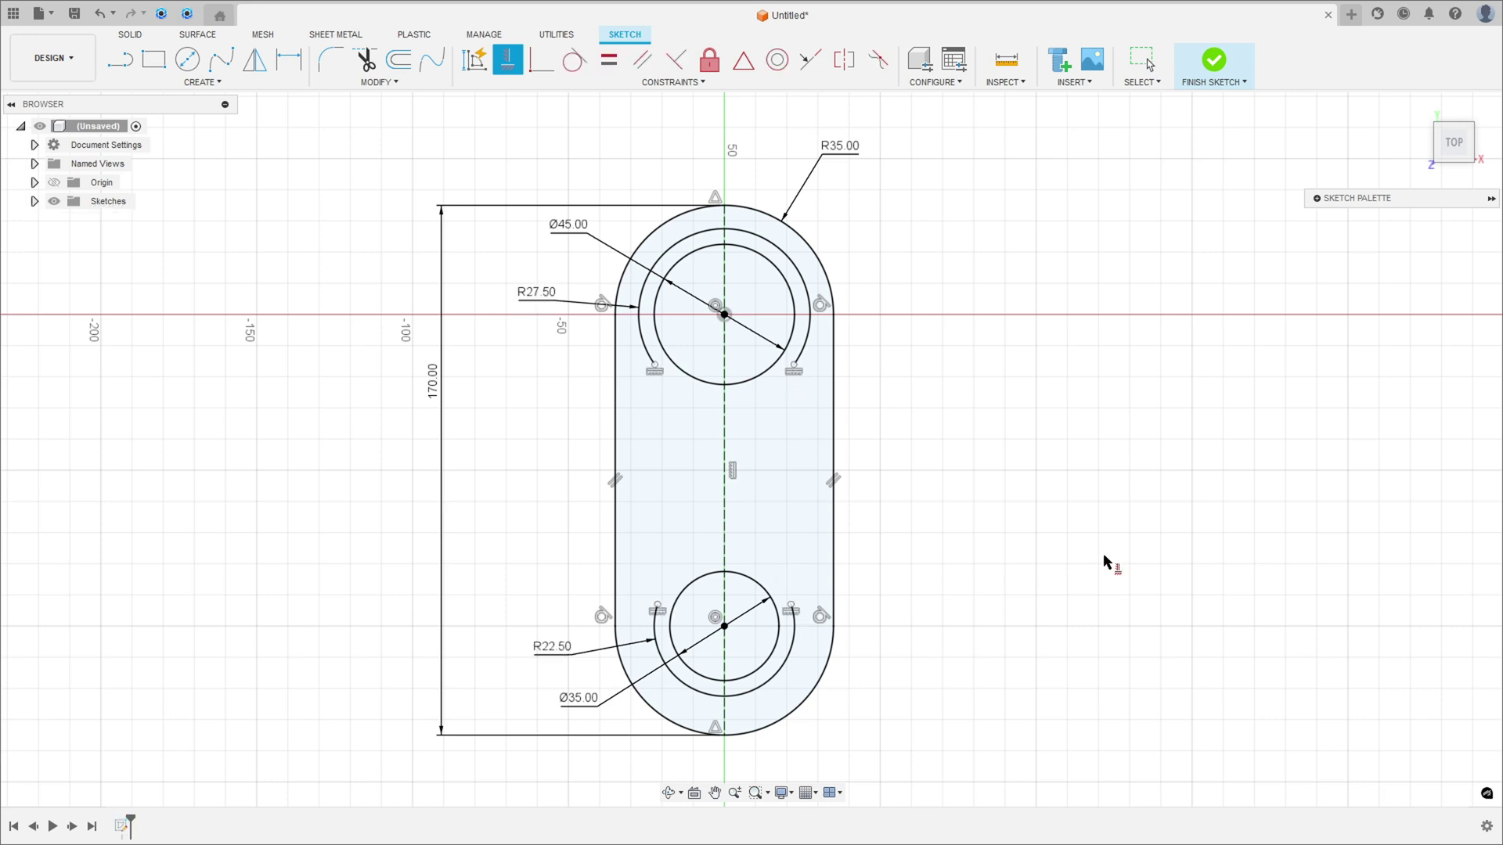
Step: Switch to the PDF drawing, trace the tapered central pocket in red, and pen-mark its 20,00 dimension and narrow end
key("alt+Tab")
scroll(395, 323, "up", 2, "ctrl")
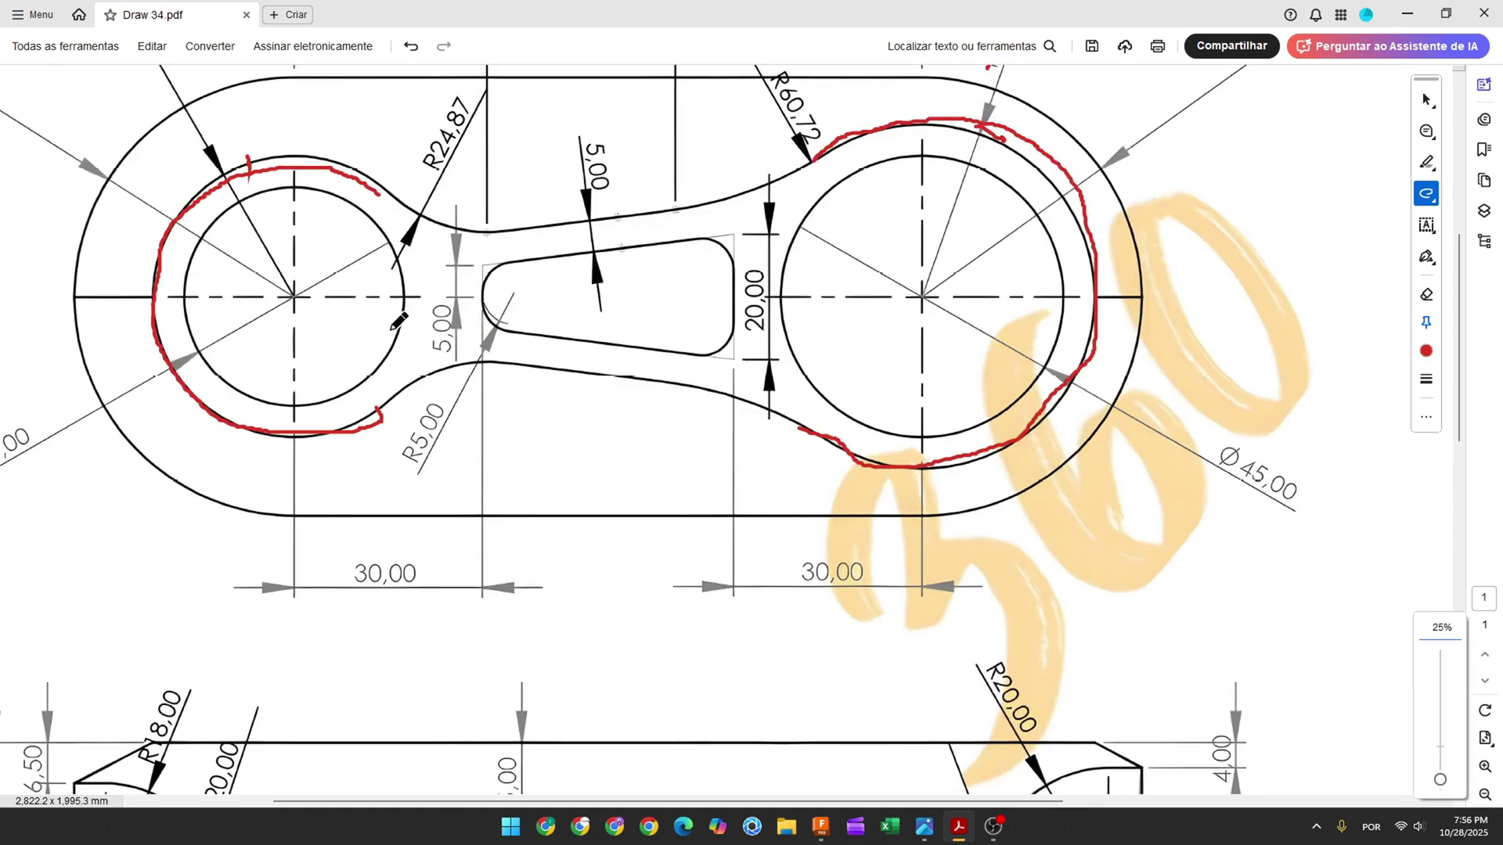
mouse_move(483, 264)
left_mouse_down()
mouse_move(487, 331)
mouse_move(741, 362)
mouse_move(734, 272)
mouse_move(760, 236)
mouse_move(481, 267)
left_mouse_up()
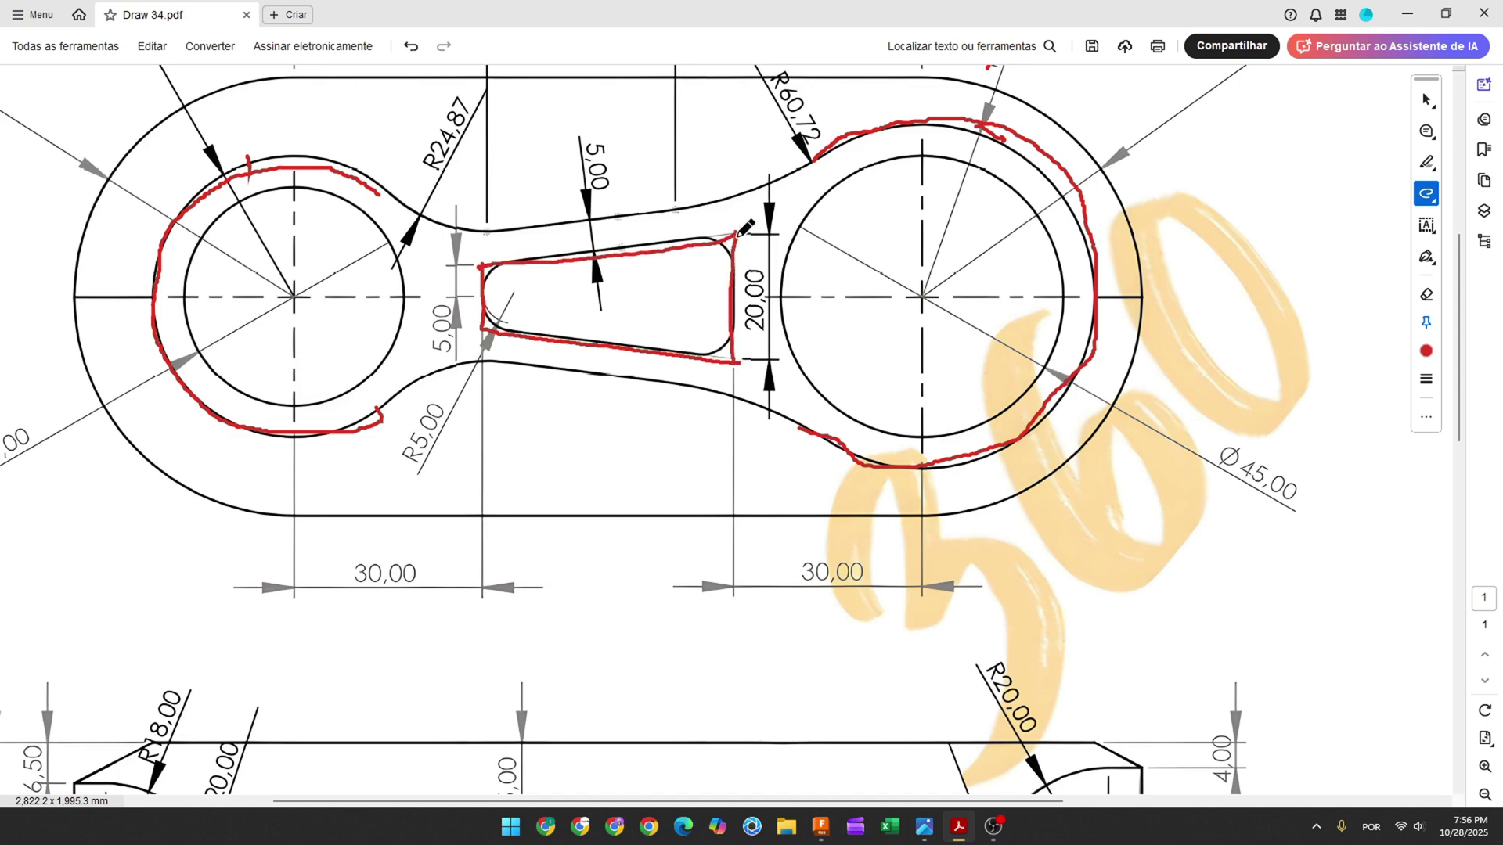
left_click_drag(734, 236, 753, 319)
left_click_drag(480, 266, 484, 331)
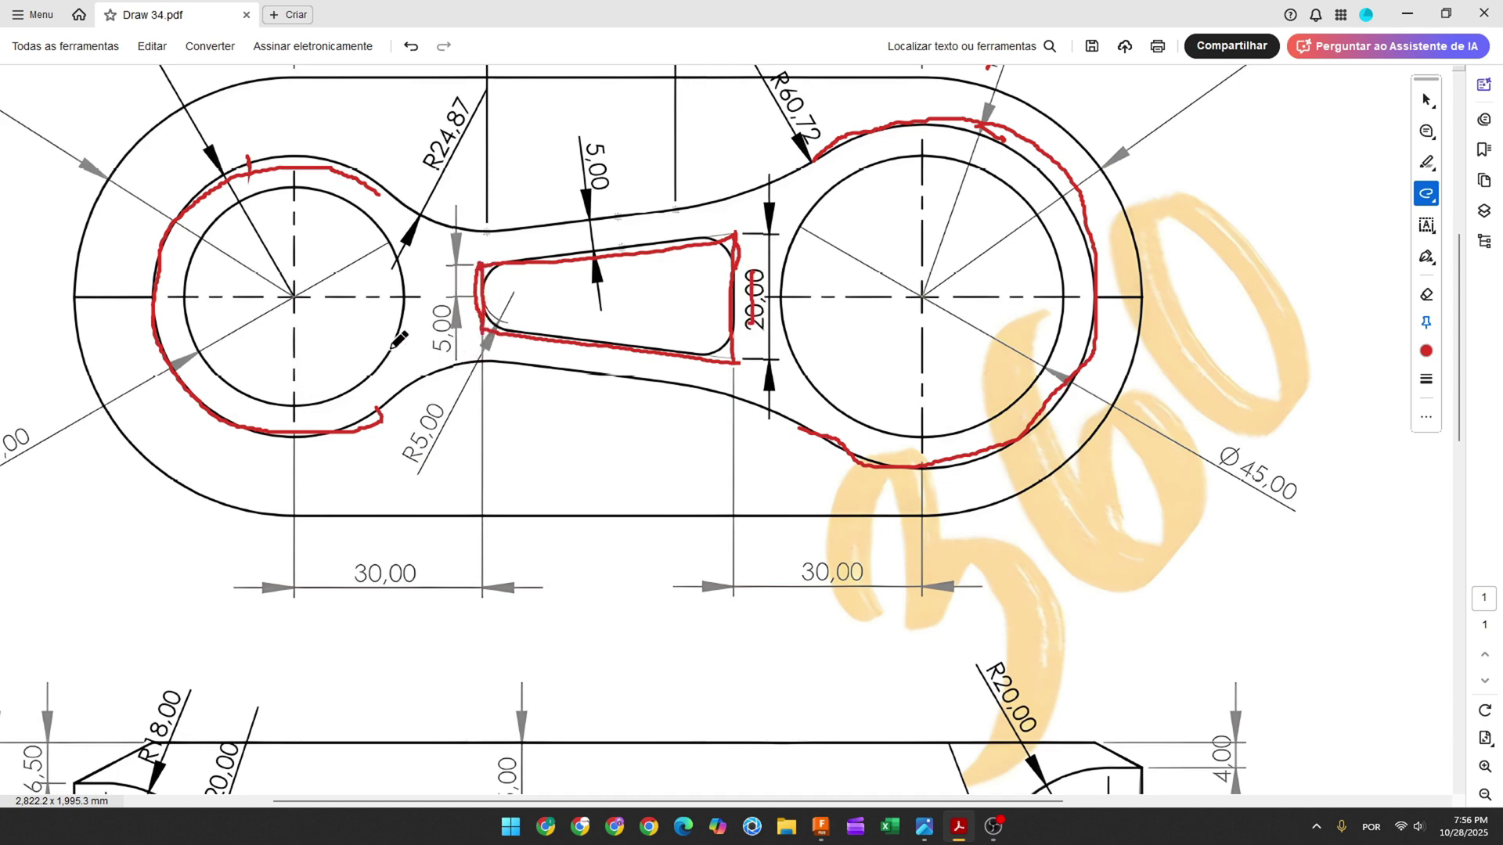
left_click_drag(477, 284, 481, 307)
Step: Pen-mark both 30,00 dimensions and the large hole's centre, and draw a red centreline through the pocket
left_click_drag(345, 575, 407, 577)
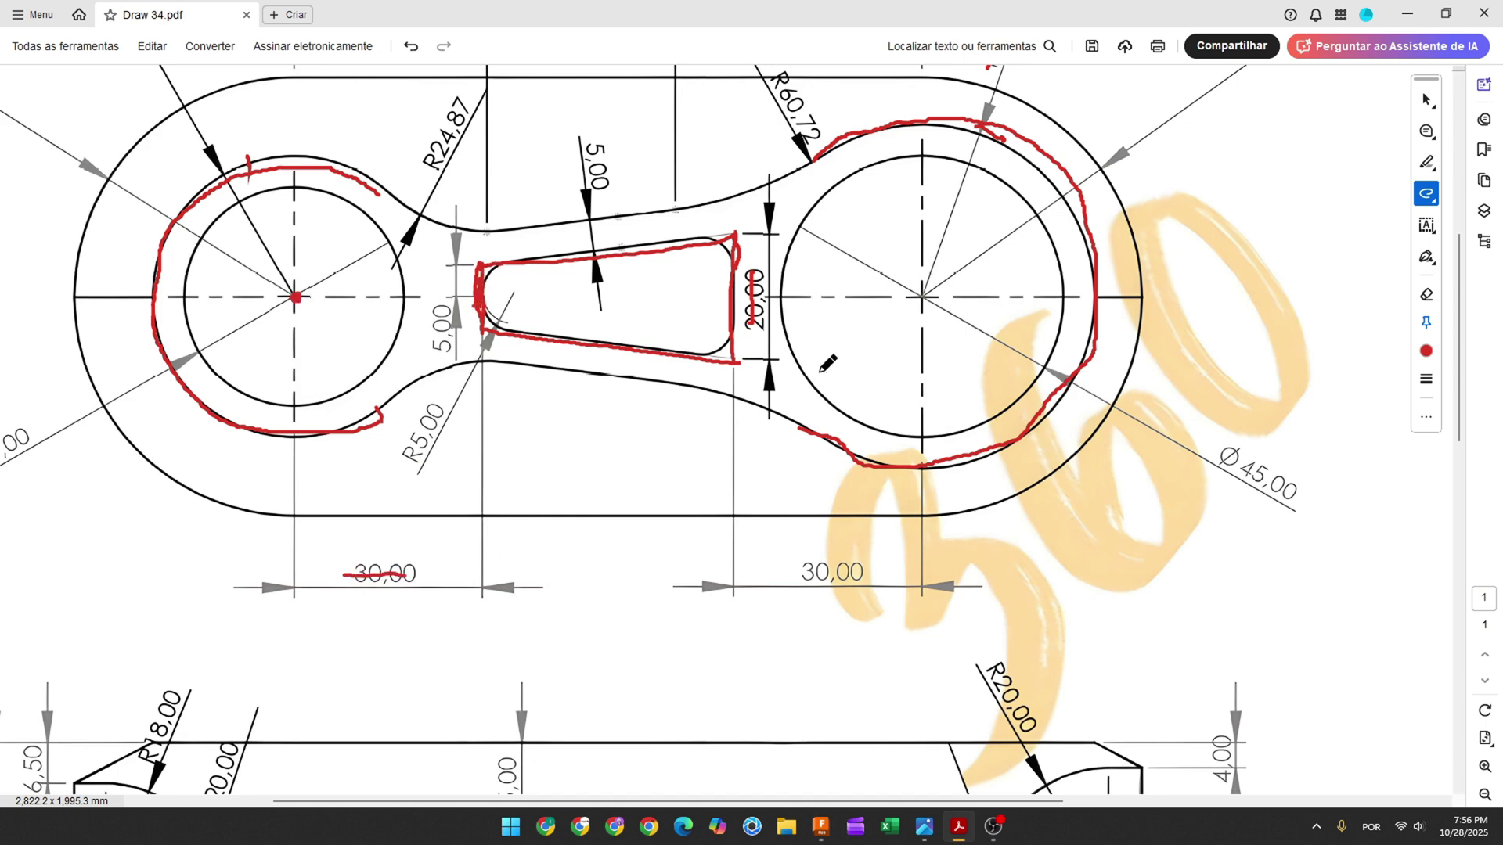
left_click_drag(921, 296, 917, 299)
left_click_drag(809, 576, 852, 575)
left_click_drag(410, 298, 831, 304)
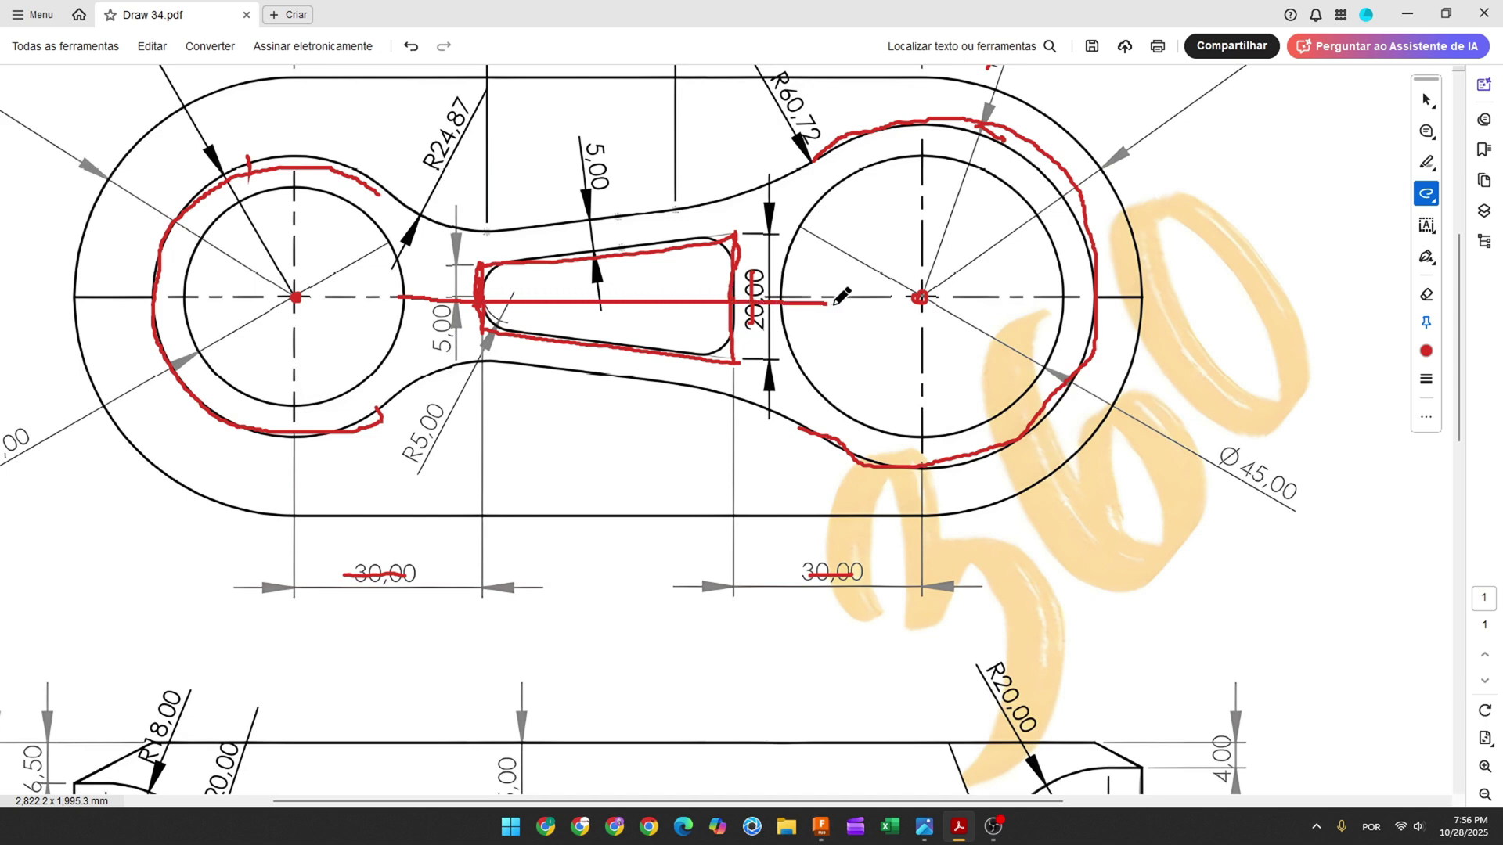
Step: Switch back to Fusion and draw a 20 mm horizontal line across the centreline just below the upper hole
left_click(819, 826)
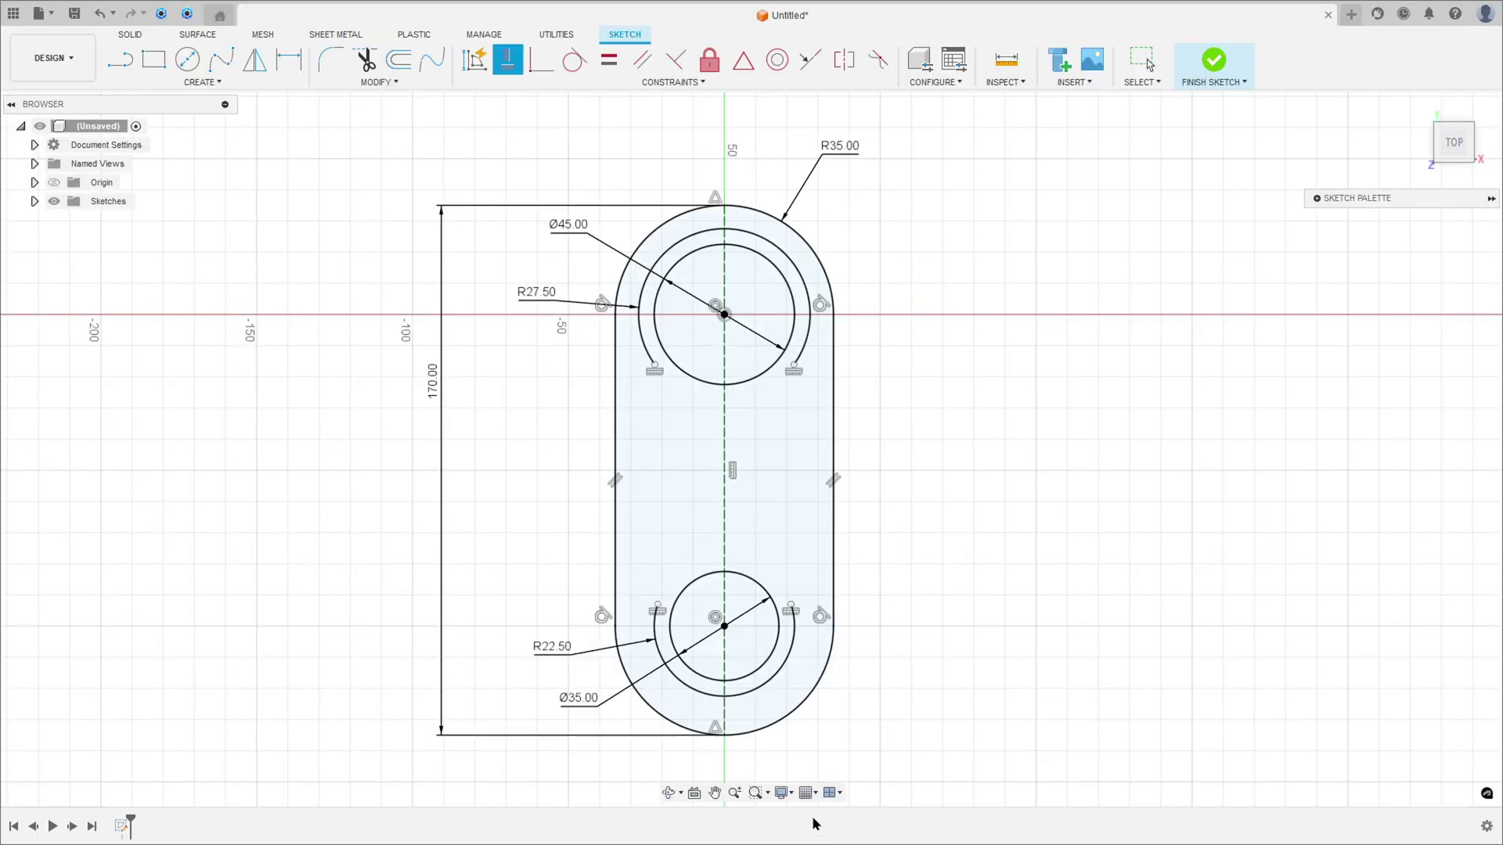
left_click(120, 59)
scroll(680, 427, "up", 1)
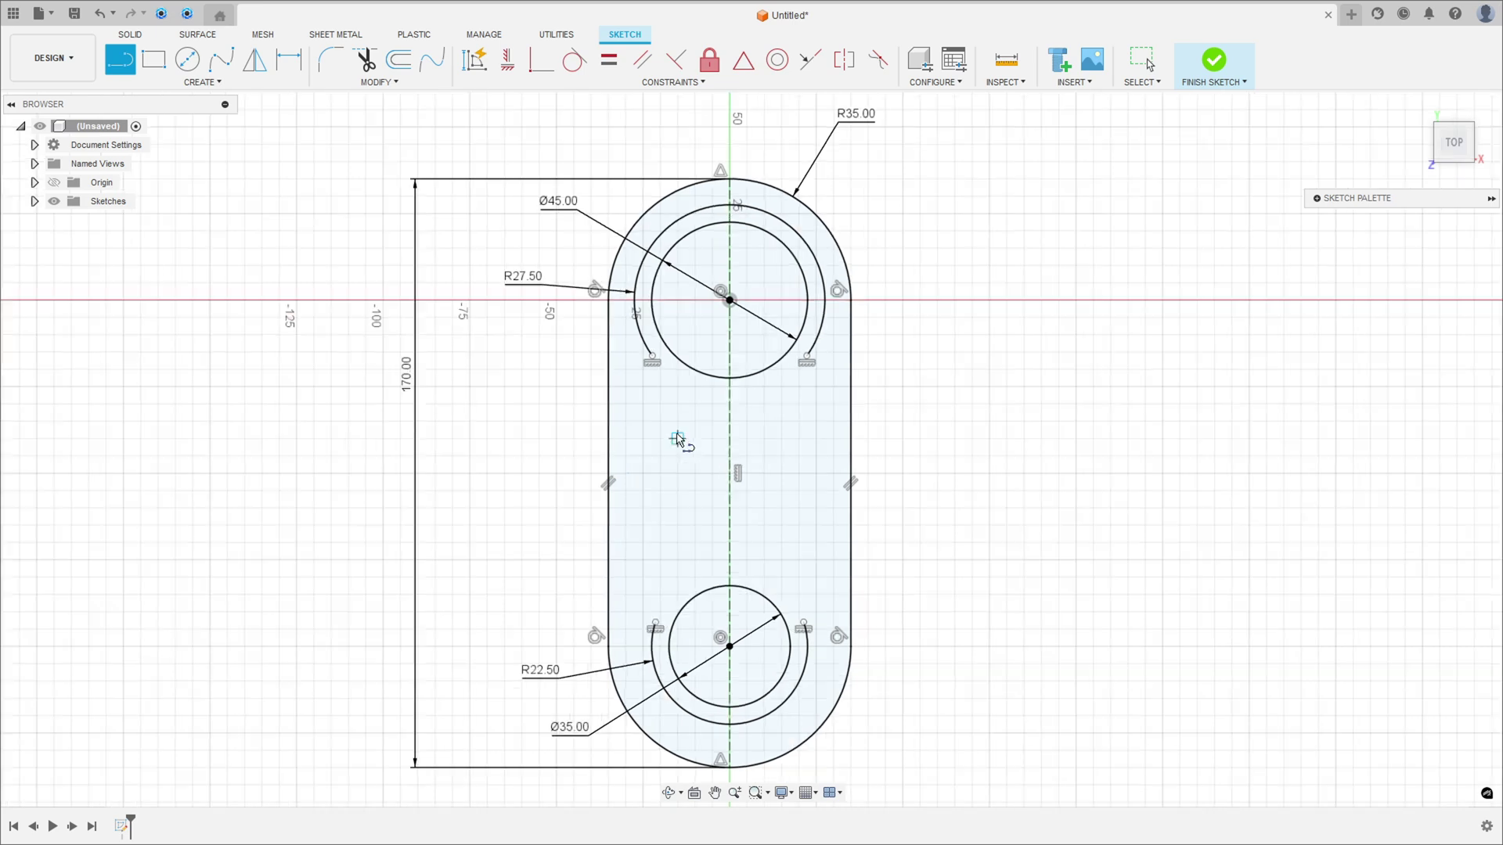
left_click(677, 422)
type("20")
key("Tab")
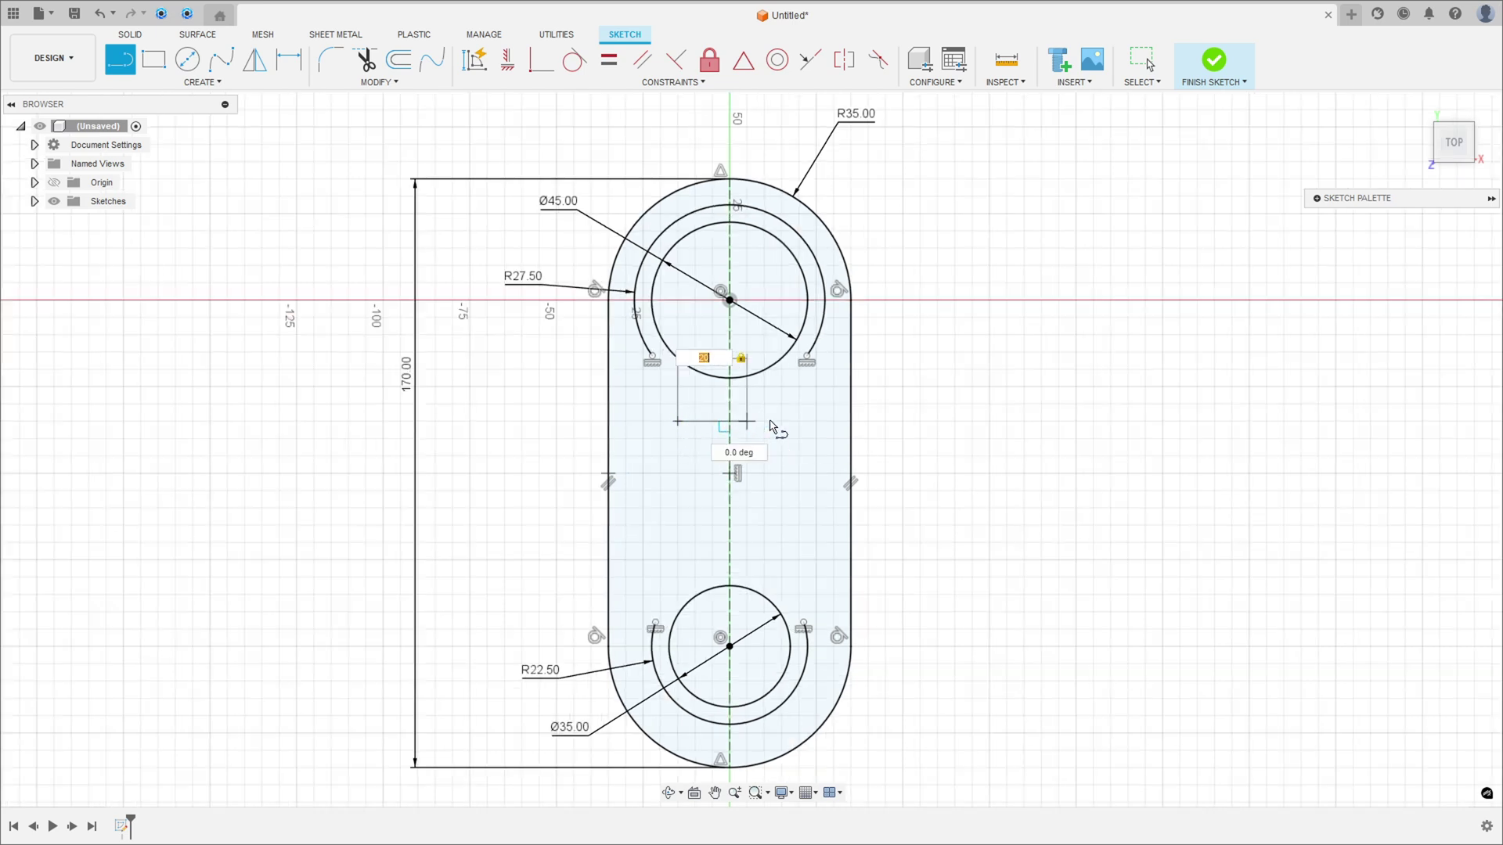
key("Return")
key("Escape")
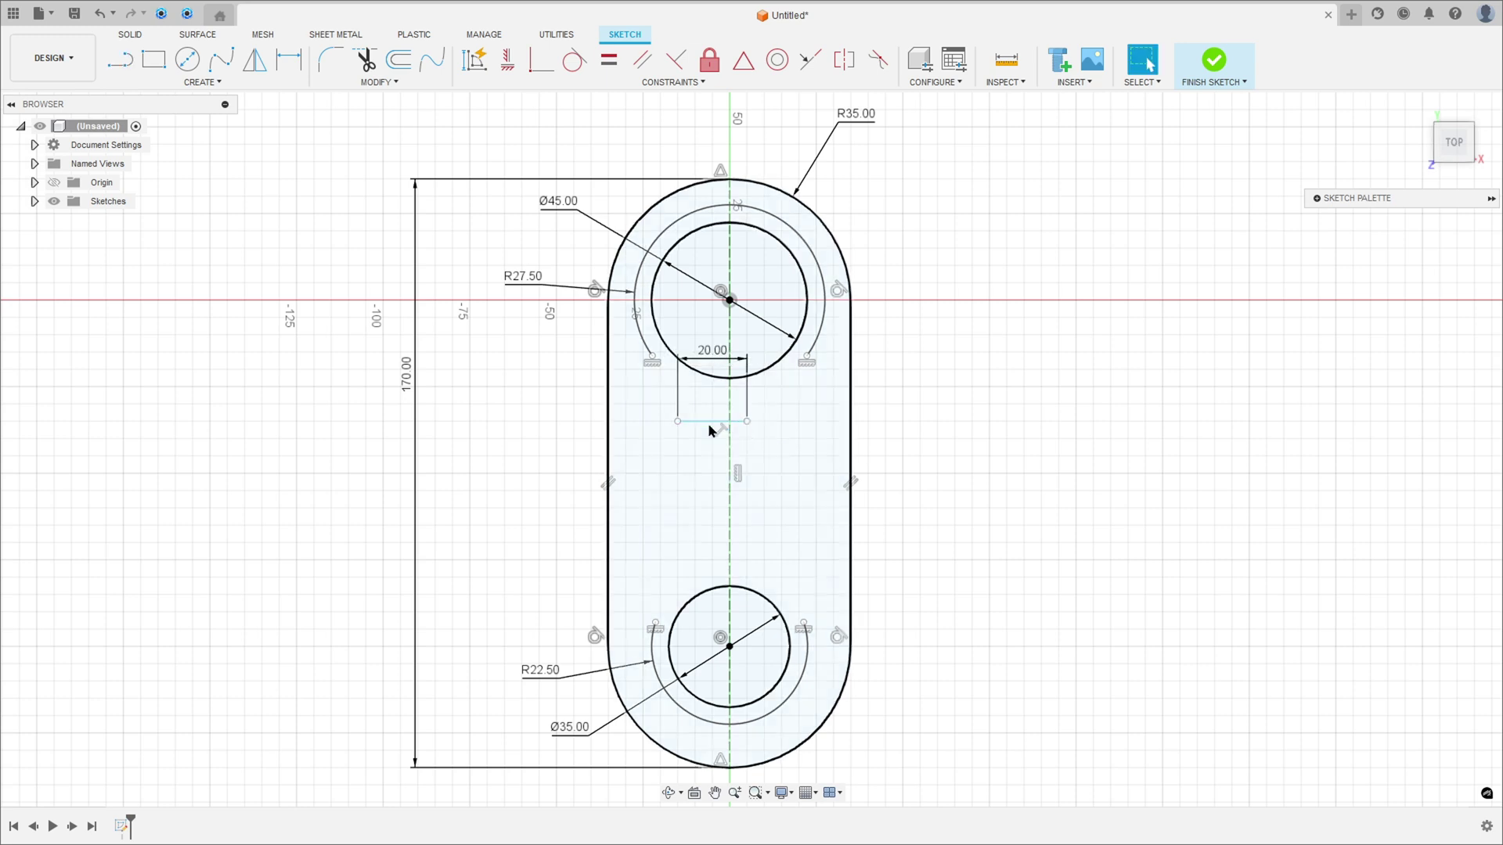
Step: Shift the 20 mm line to roughly centre it on the vertical centreline, and move its length dimension beside it
left_click(707, 422)
left_click_drag(708, 422, 727, 428)
left_click(979, 387)
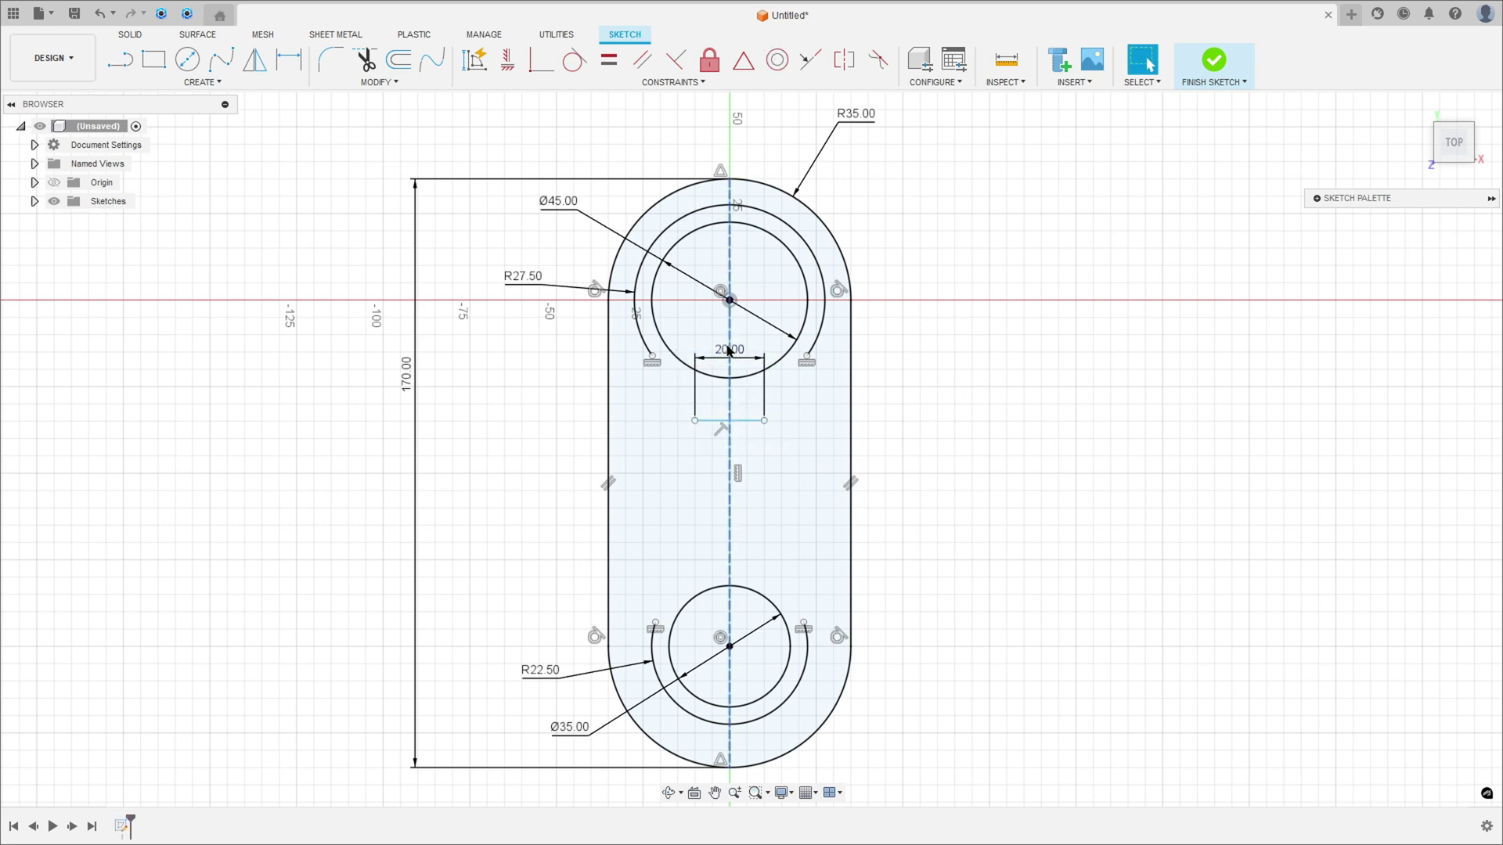
left_click_drag(730, 358, 678, 406)
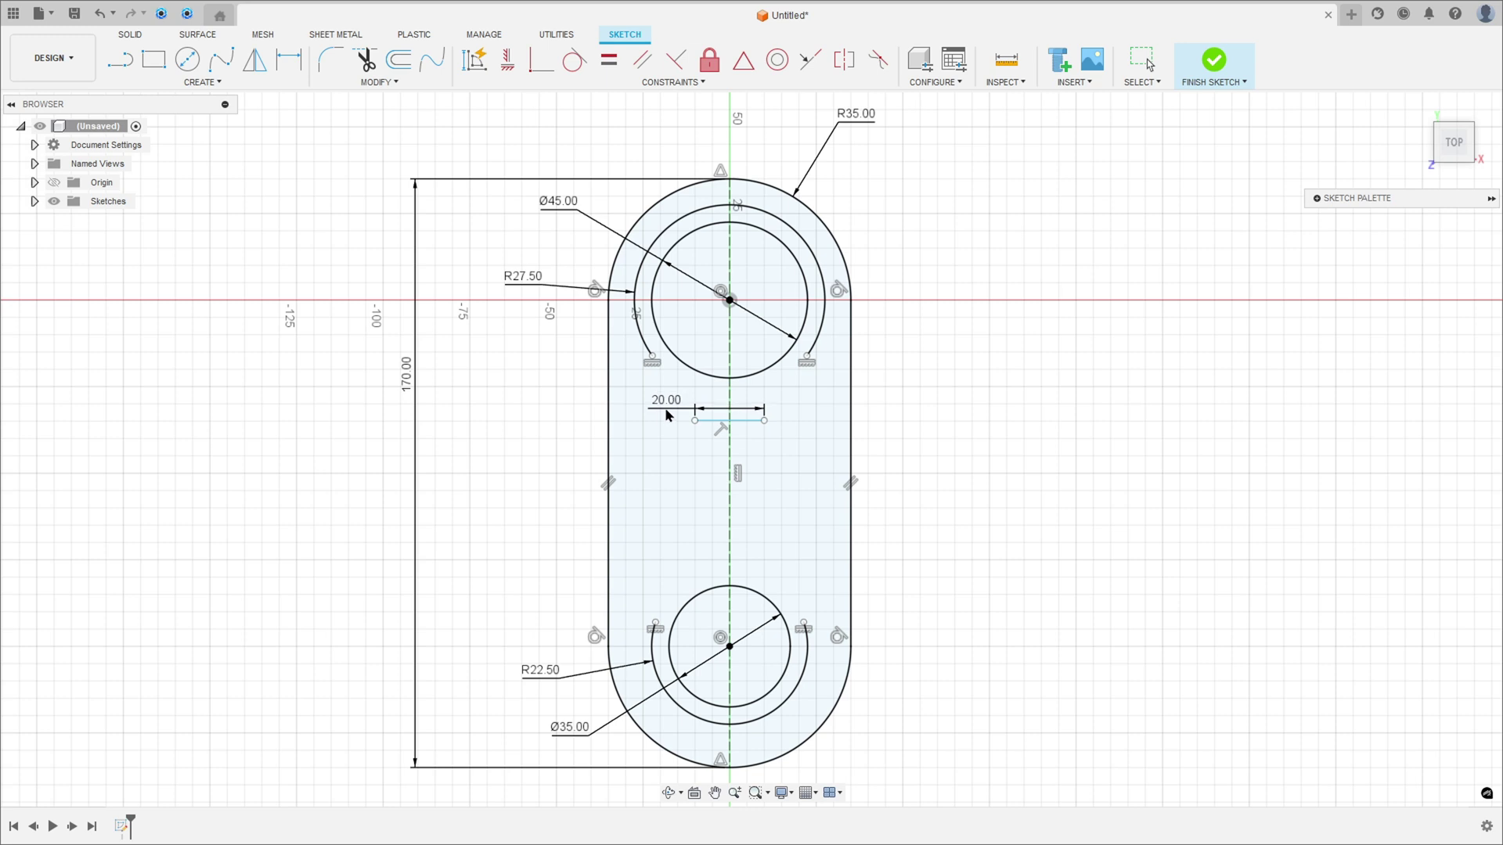
Step: Dimension the 20 mm line at 30 mm below the upper hole's centre
left_click(289, 59)
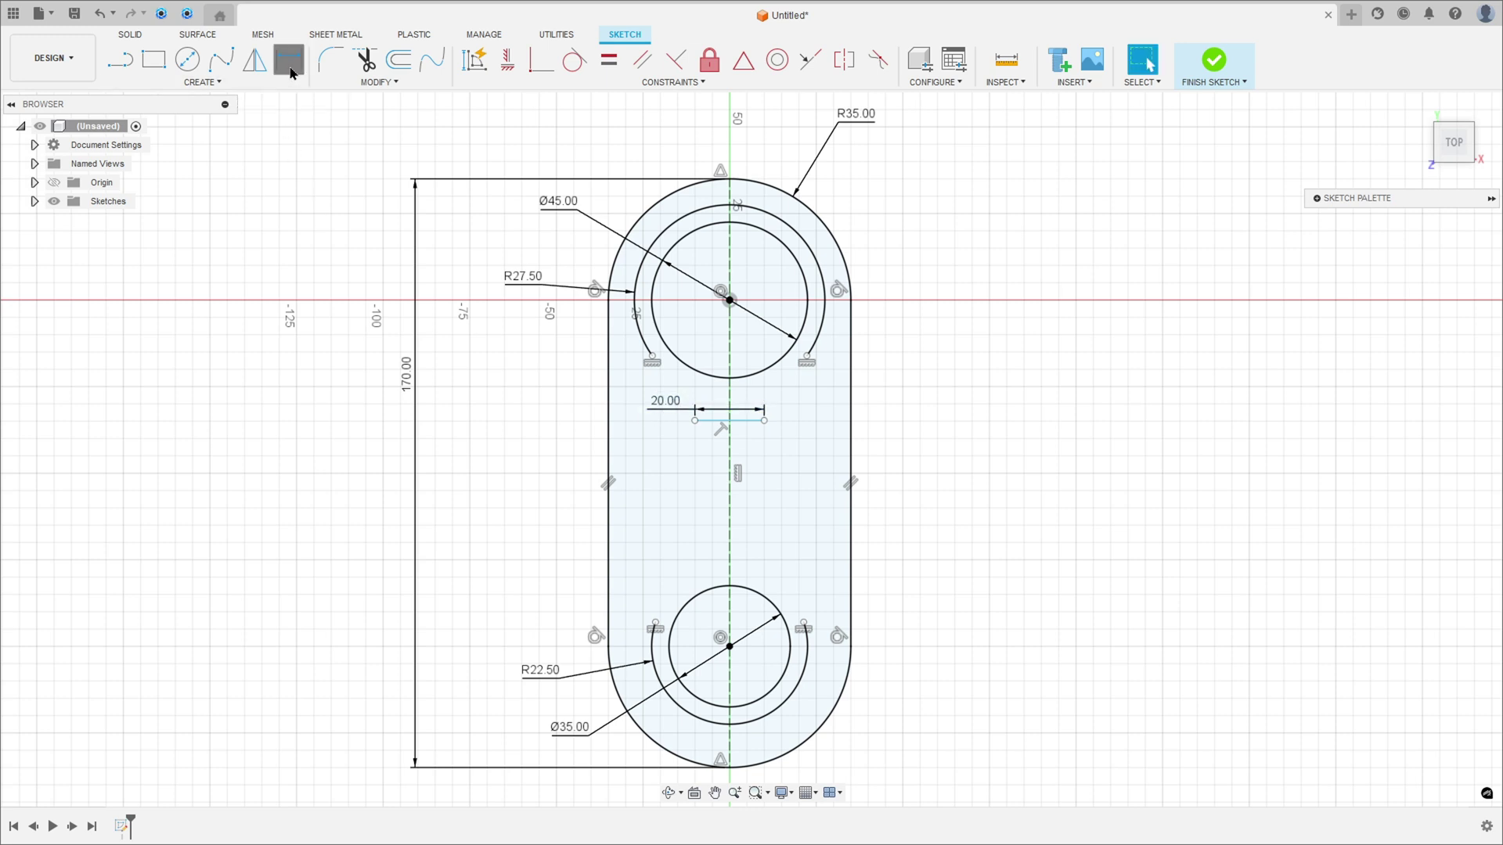
left_click(745, 428)
left_click(730, 300)
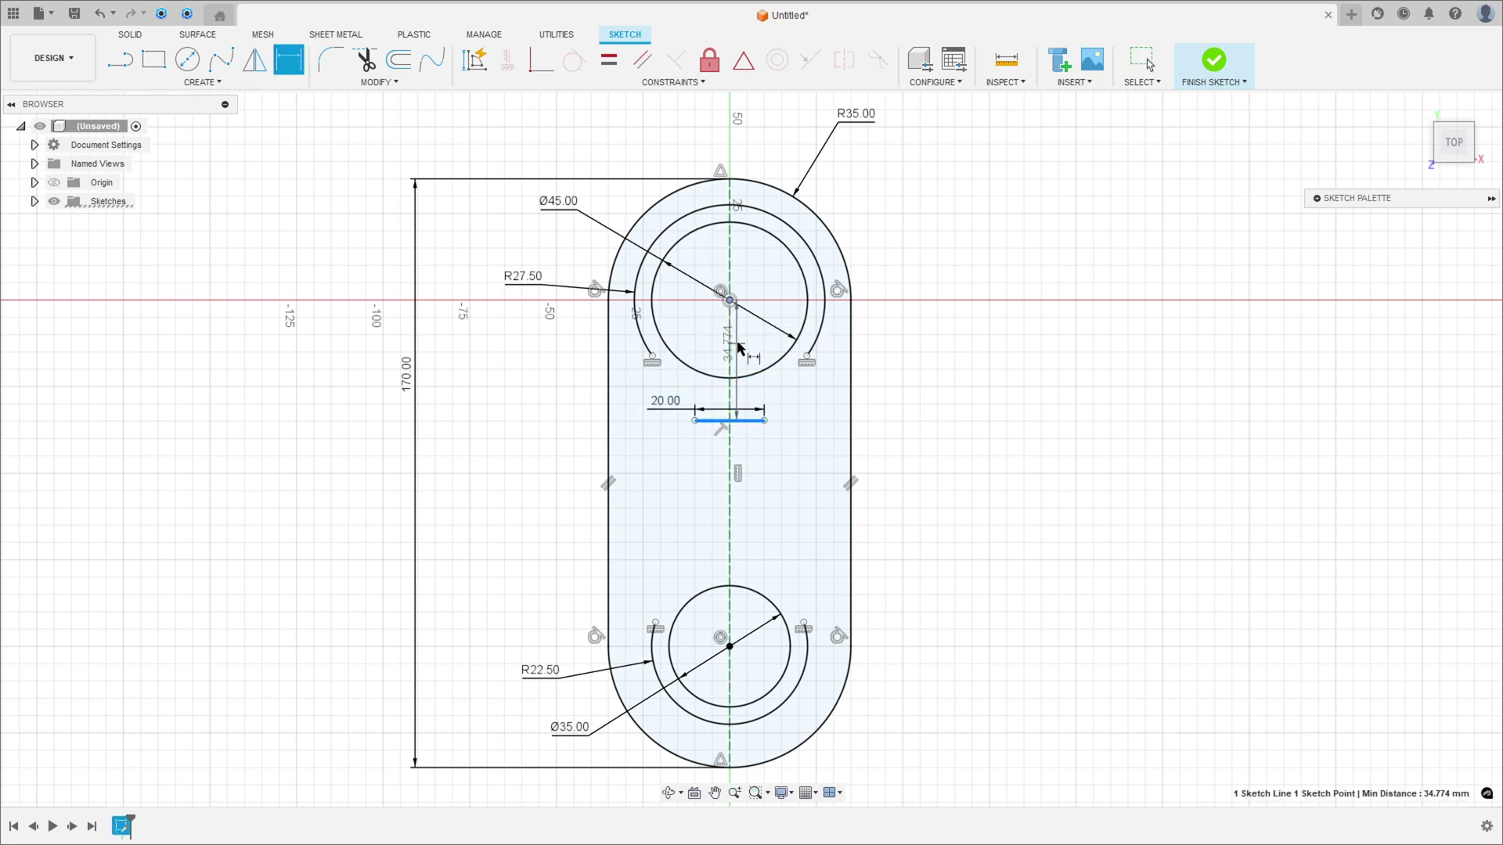
left_click(900, 360)
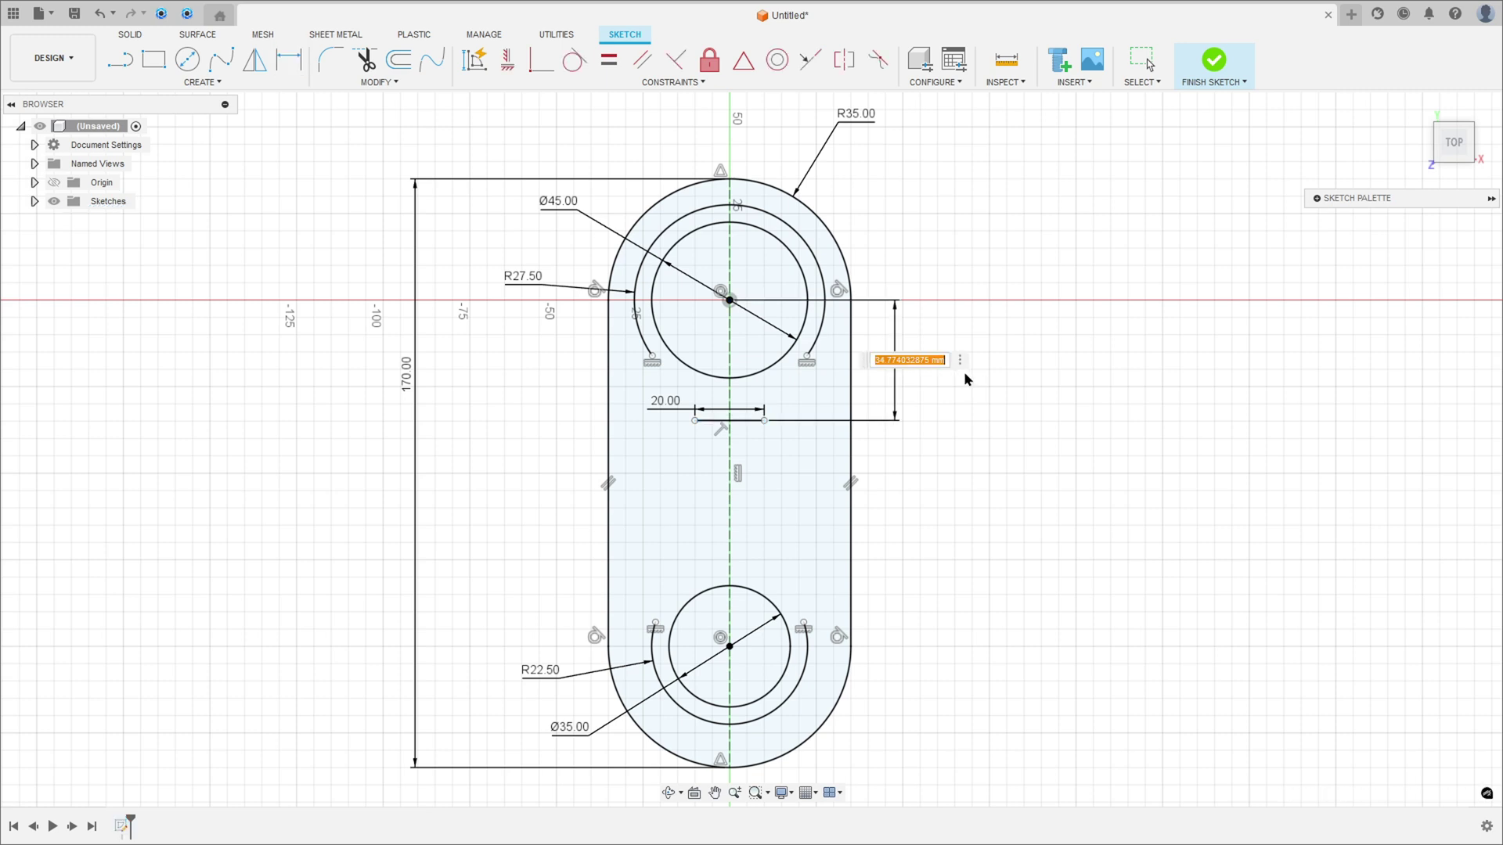
type("30")
key("Return")
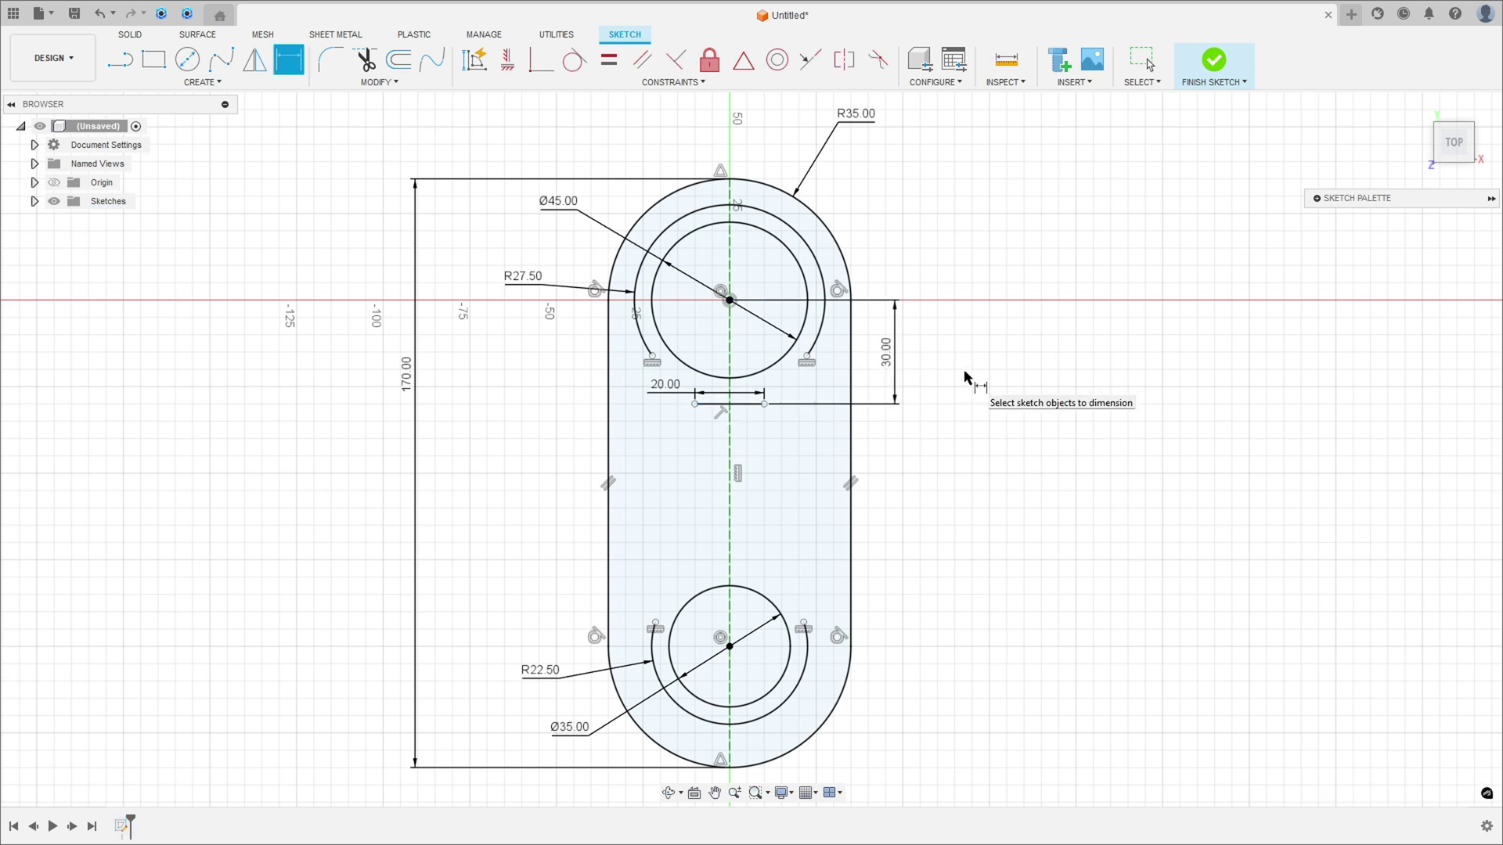
Step: Dimension the left endpoint of the 20 mm line at 10 mm from the vertical centreline
left_click(695, 404)
left_click(730, 432)
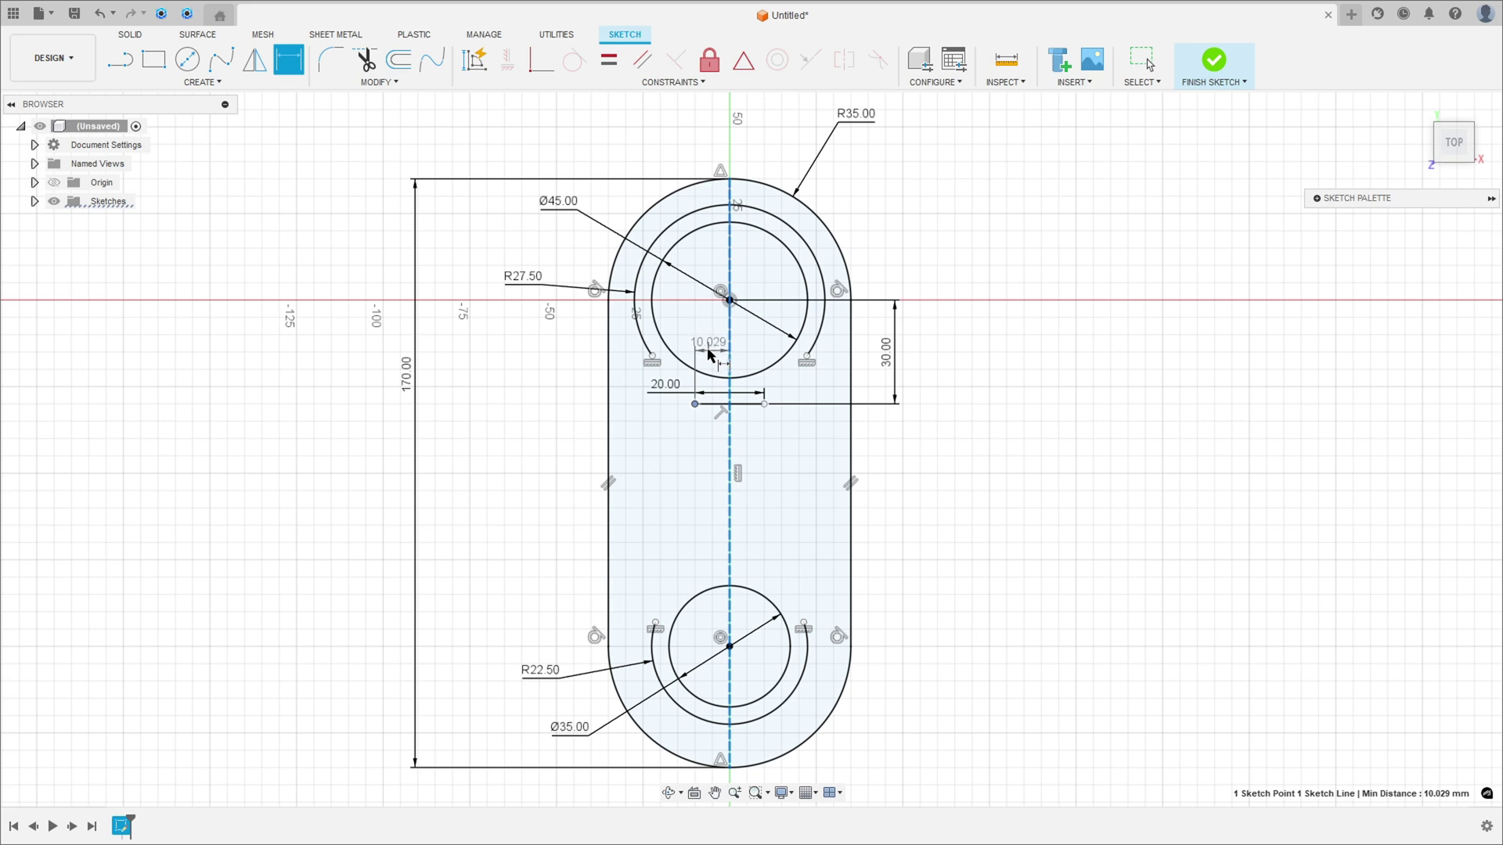
left_click(713, 353)
type("10.0287132498")
key("Return")
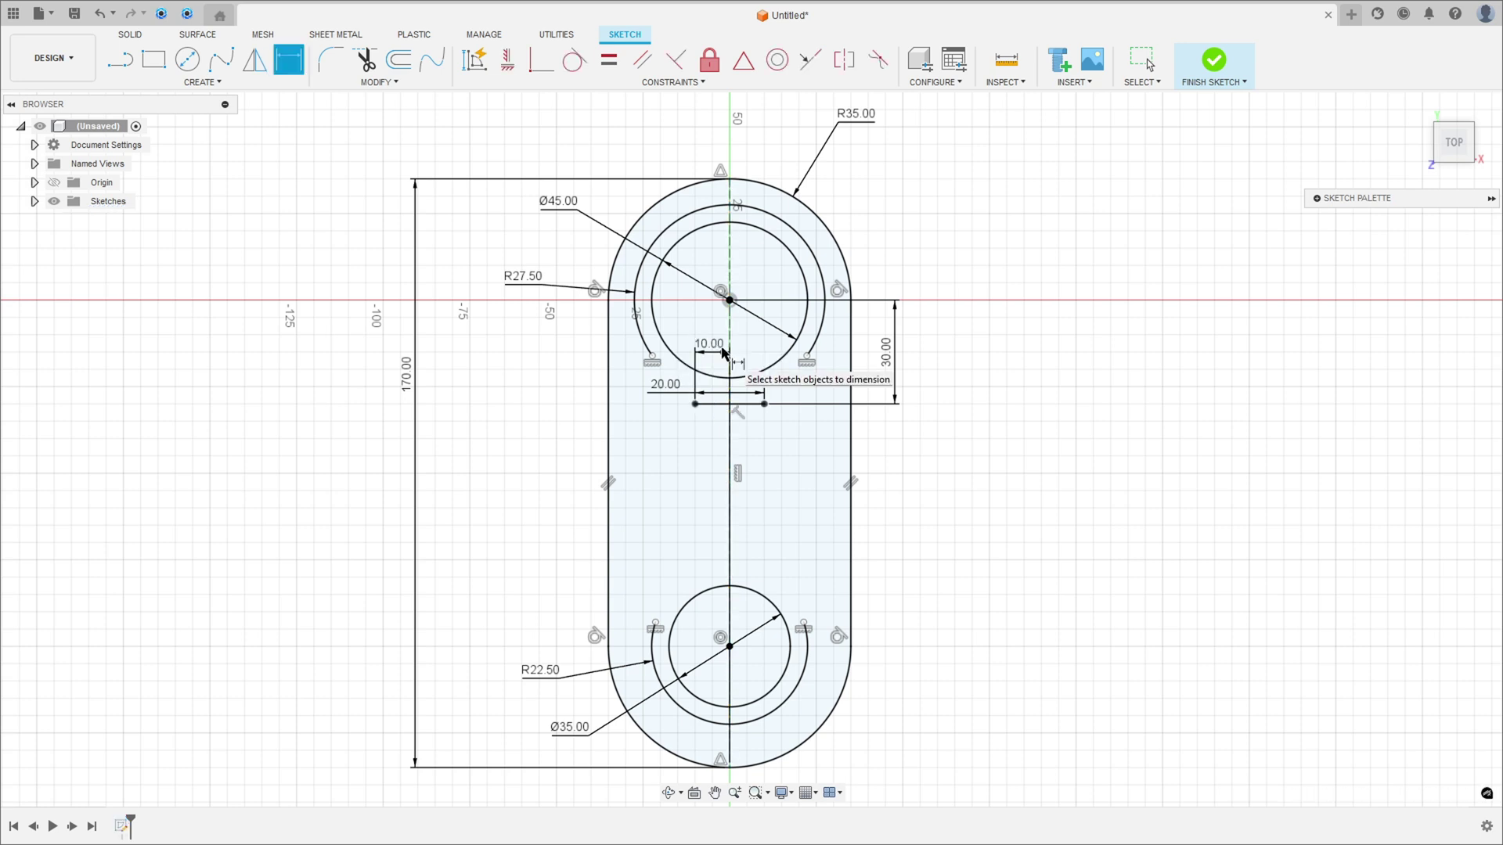
Step: Draw two inward-tapering side lines and a shorter horizontal bottom line from the 20 mm line's endpoints, closing a trapezoid
left_click(121, 66)
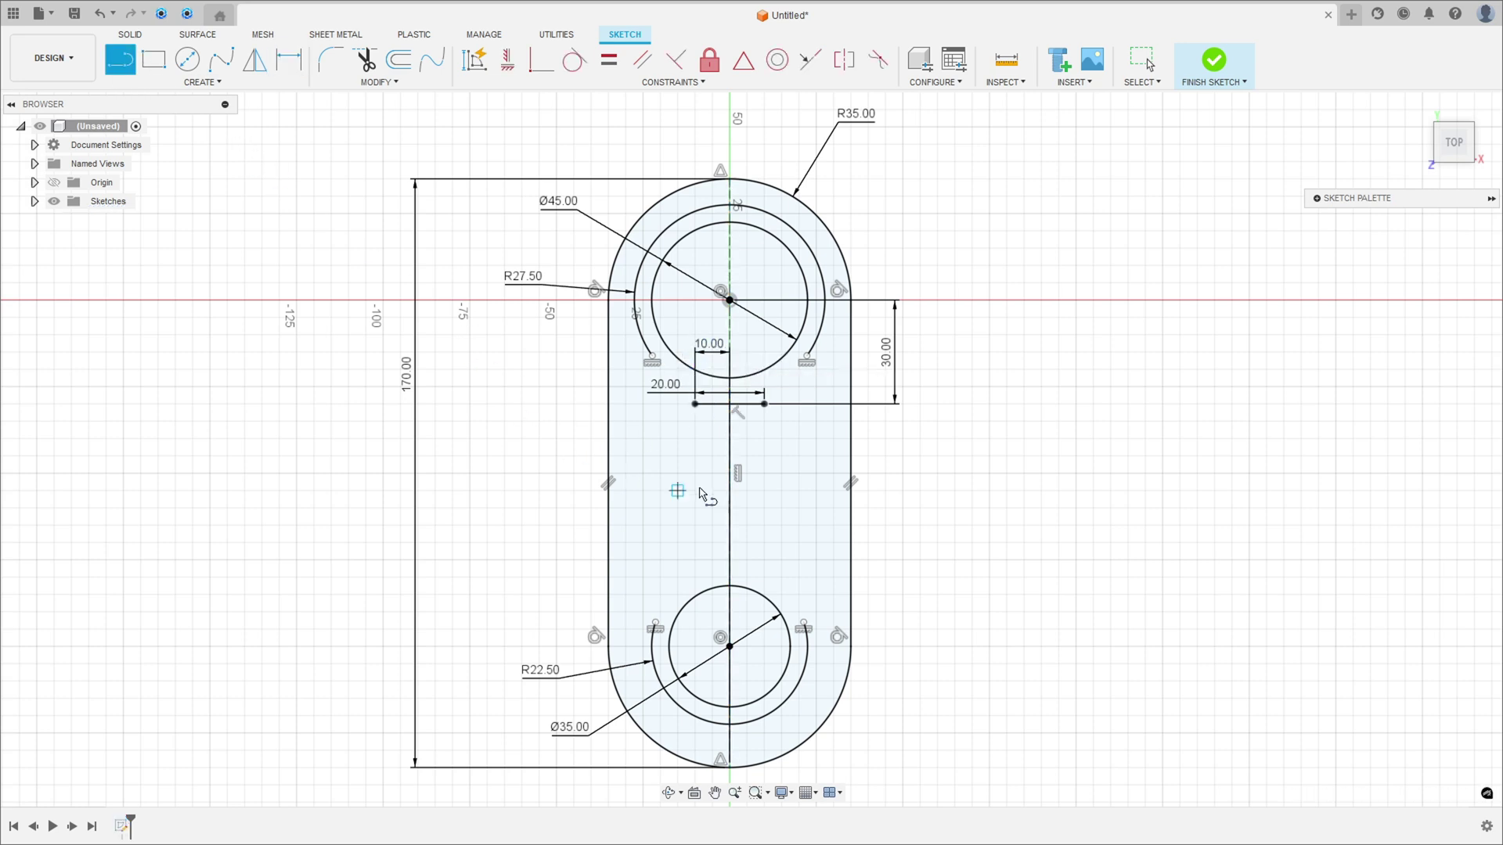
left_click(695, 404)
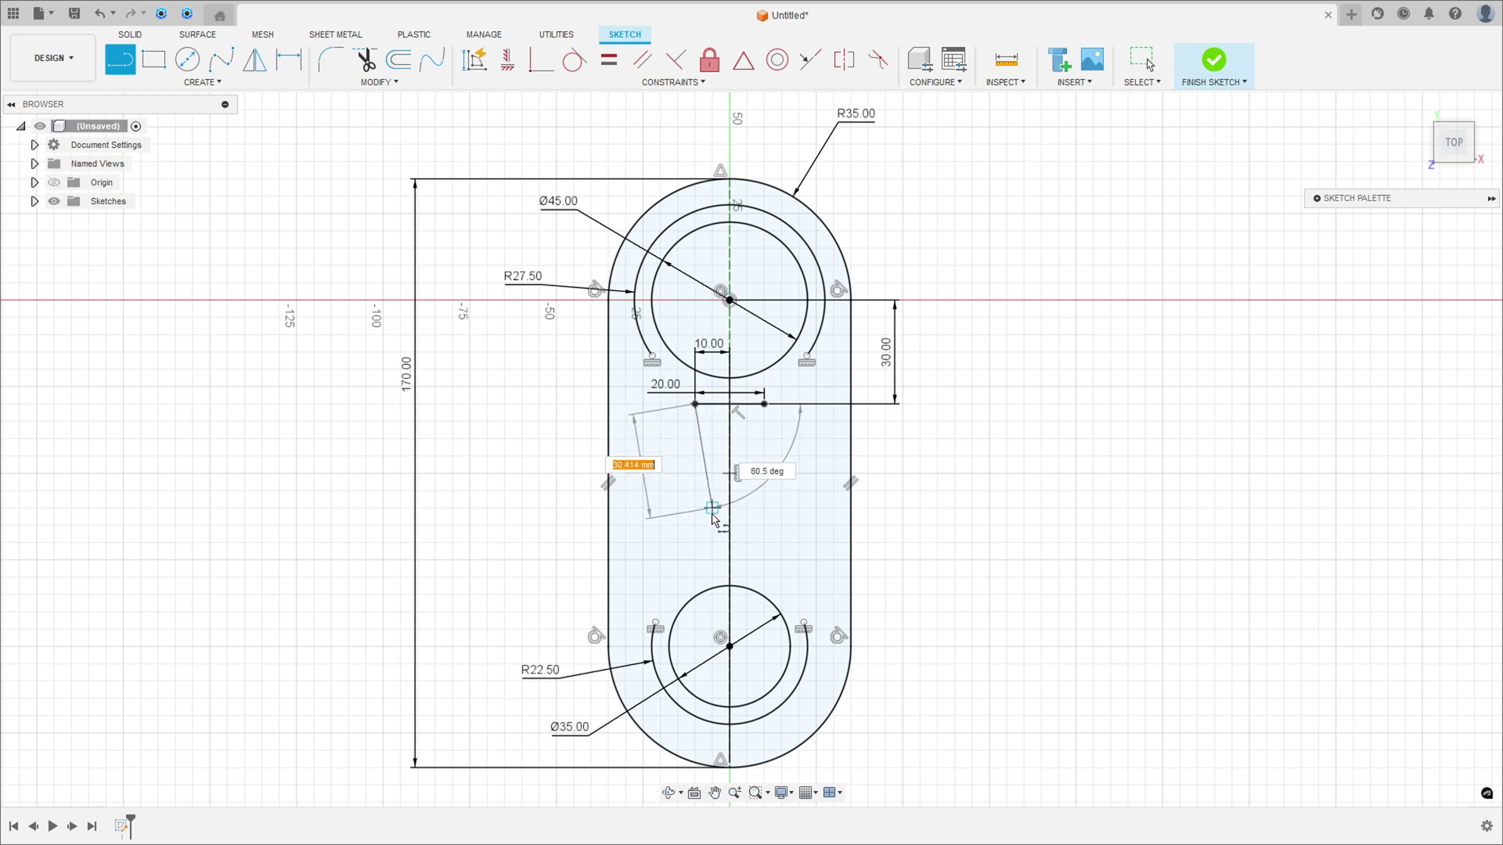
left_click(712, 525)
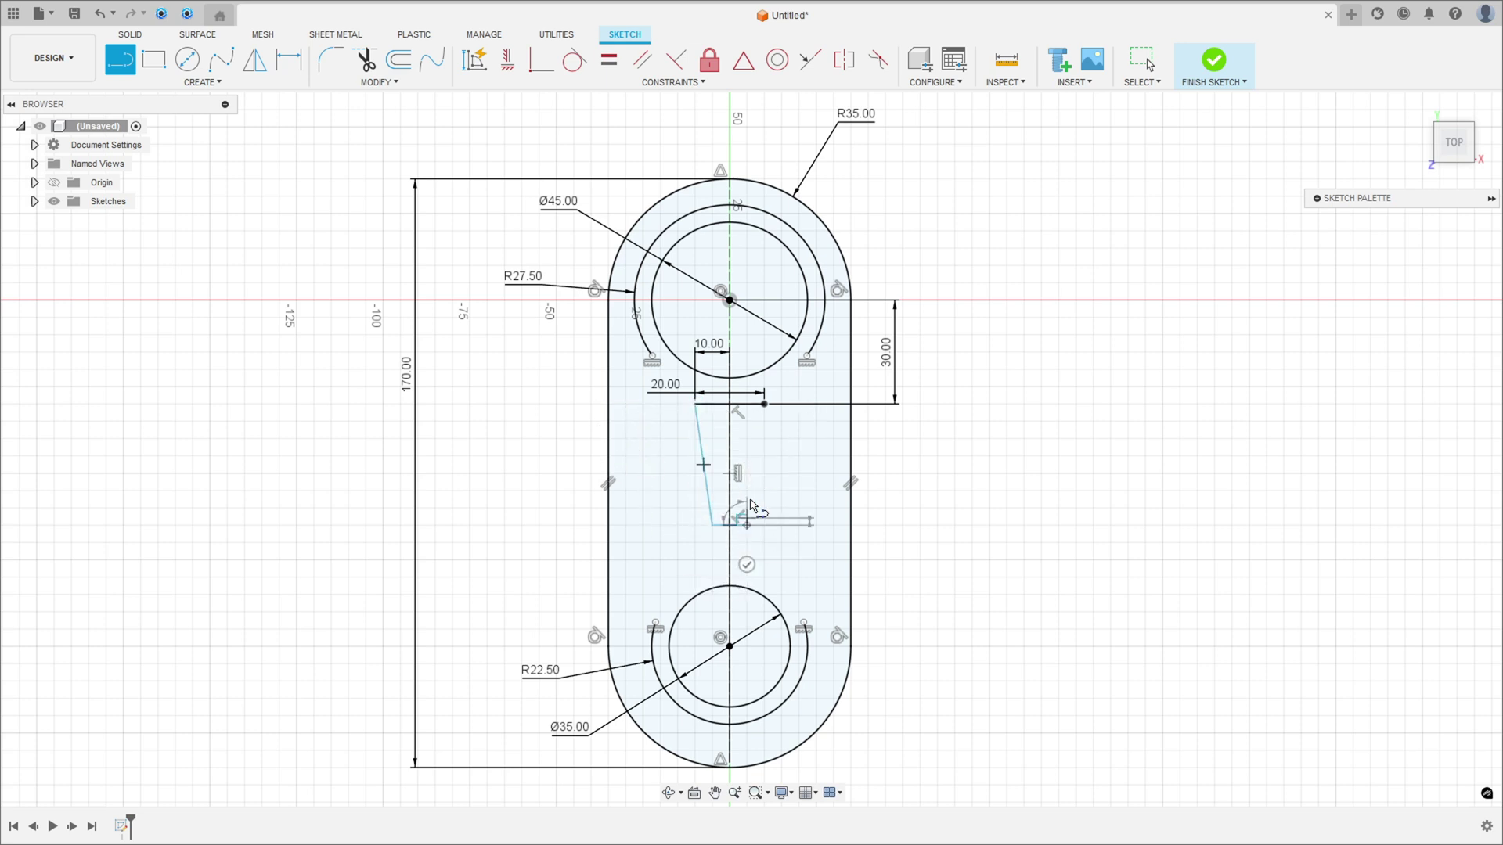
left_click(747, 524)
left_click(764, 406)
scroll(754, 546, "up", 3)
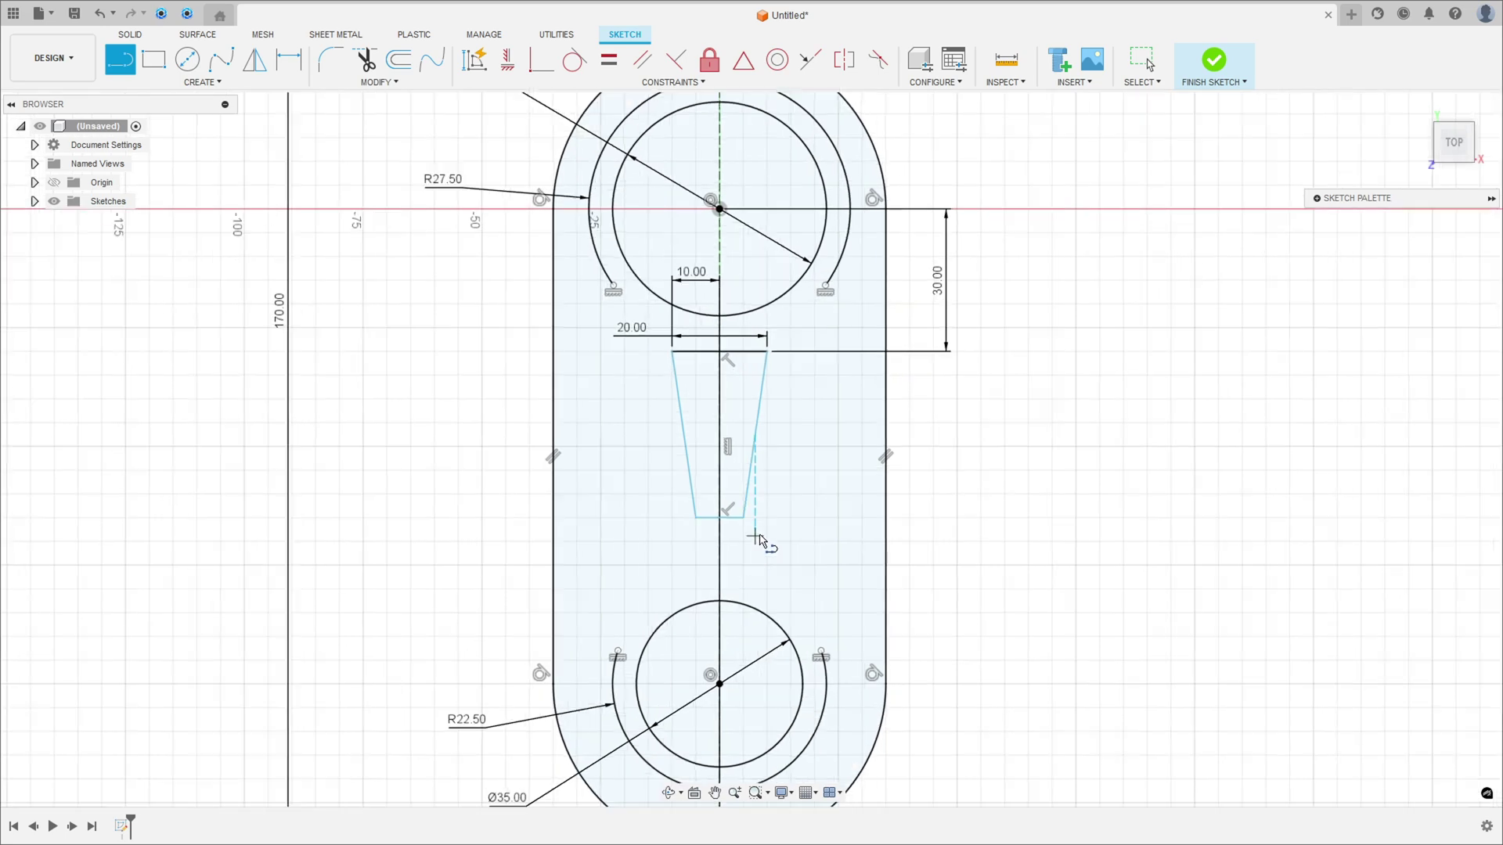
Step: Dimension the trapezoid's short bottom line at 10 mm
key("Escape")
left_click(291, 62)
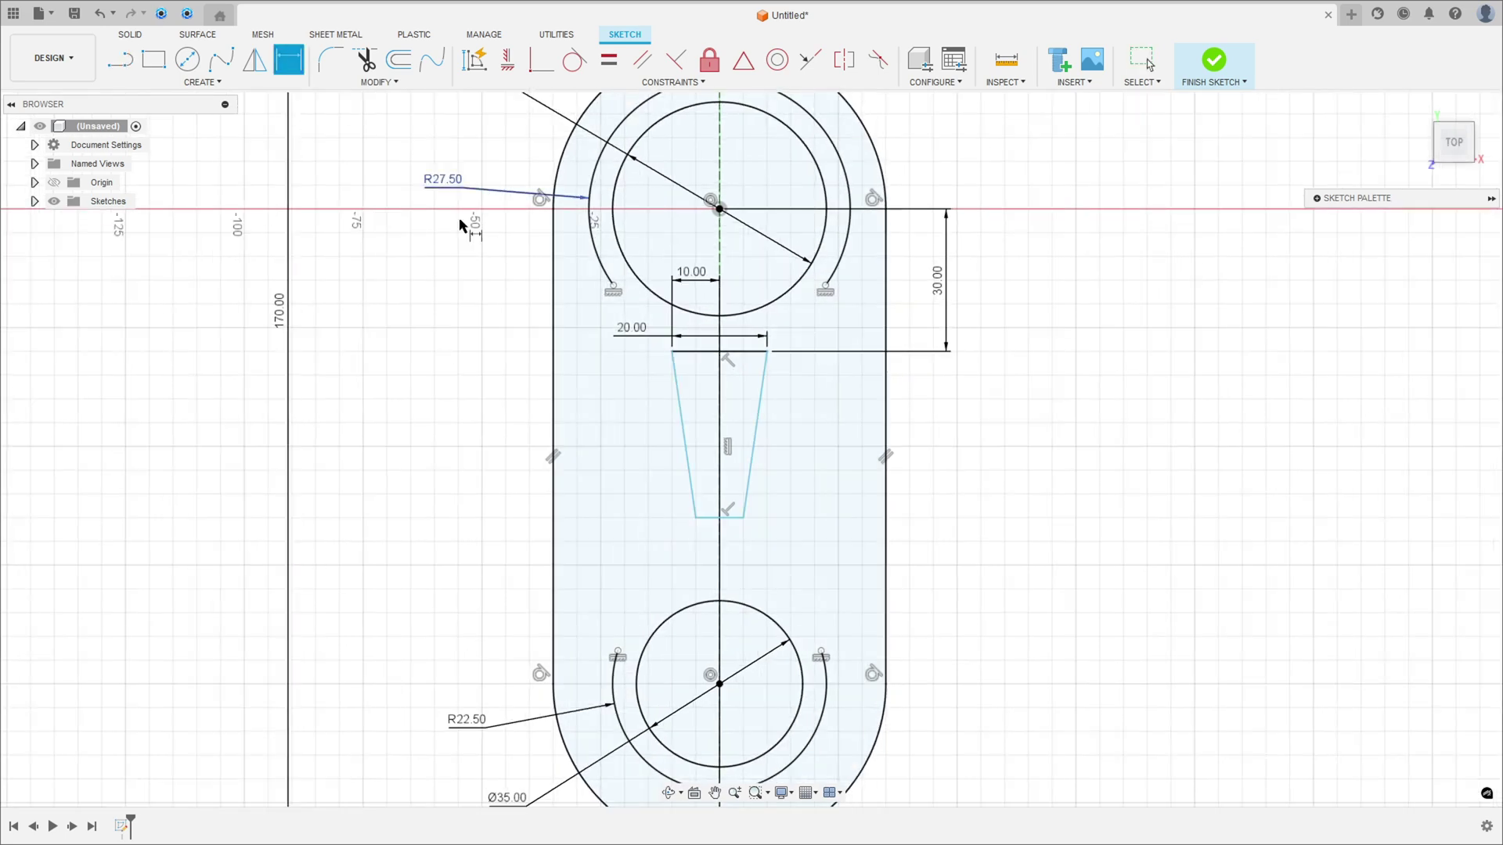
left_click(714, 519)
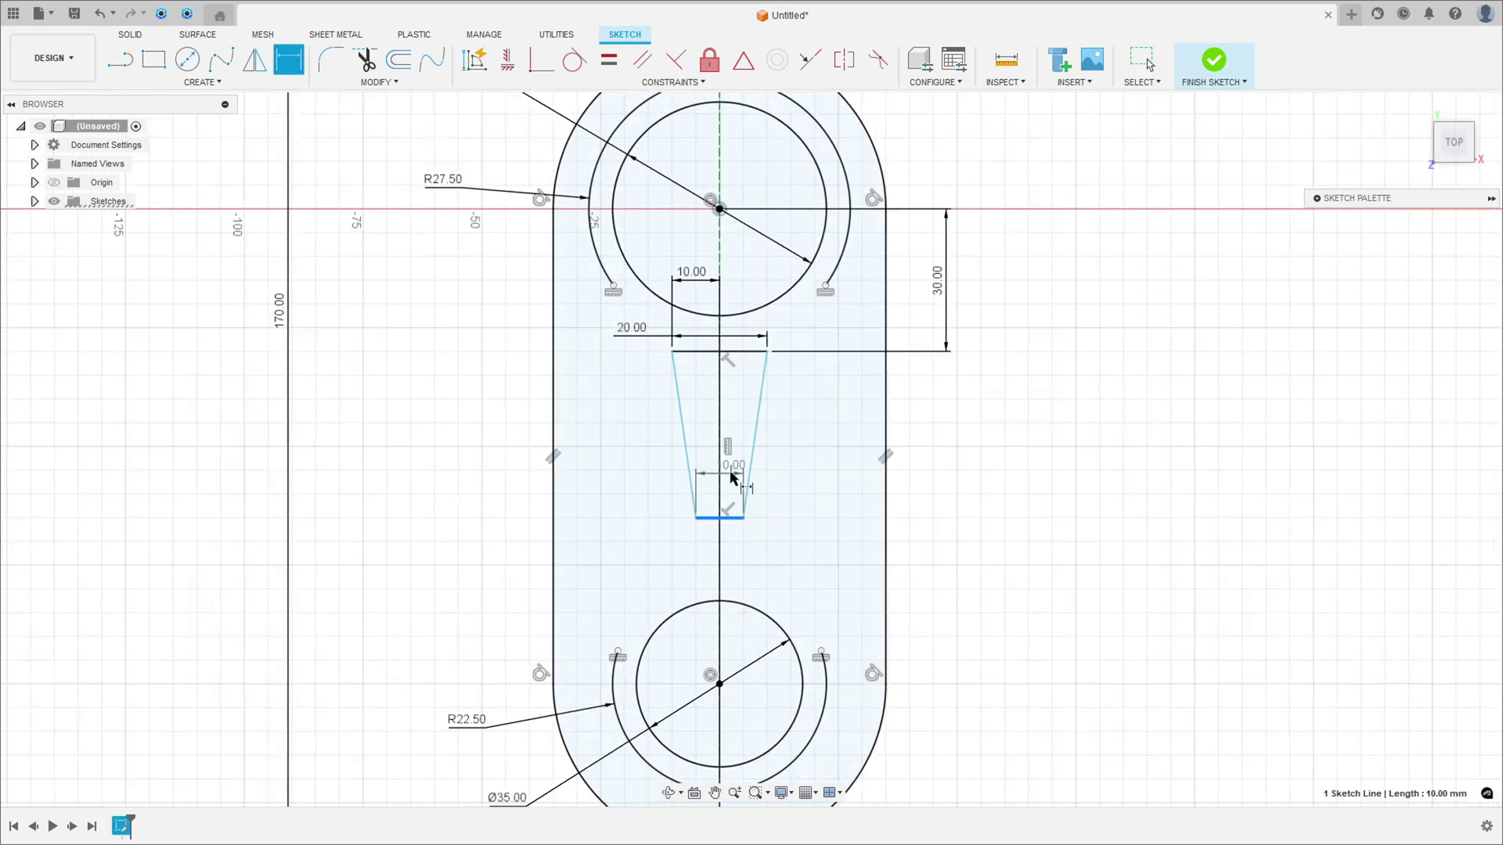
left_click(653, 544)
key("Return")
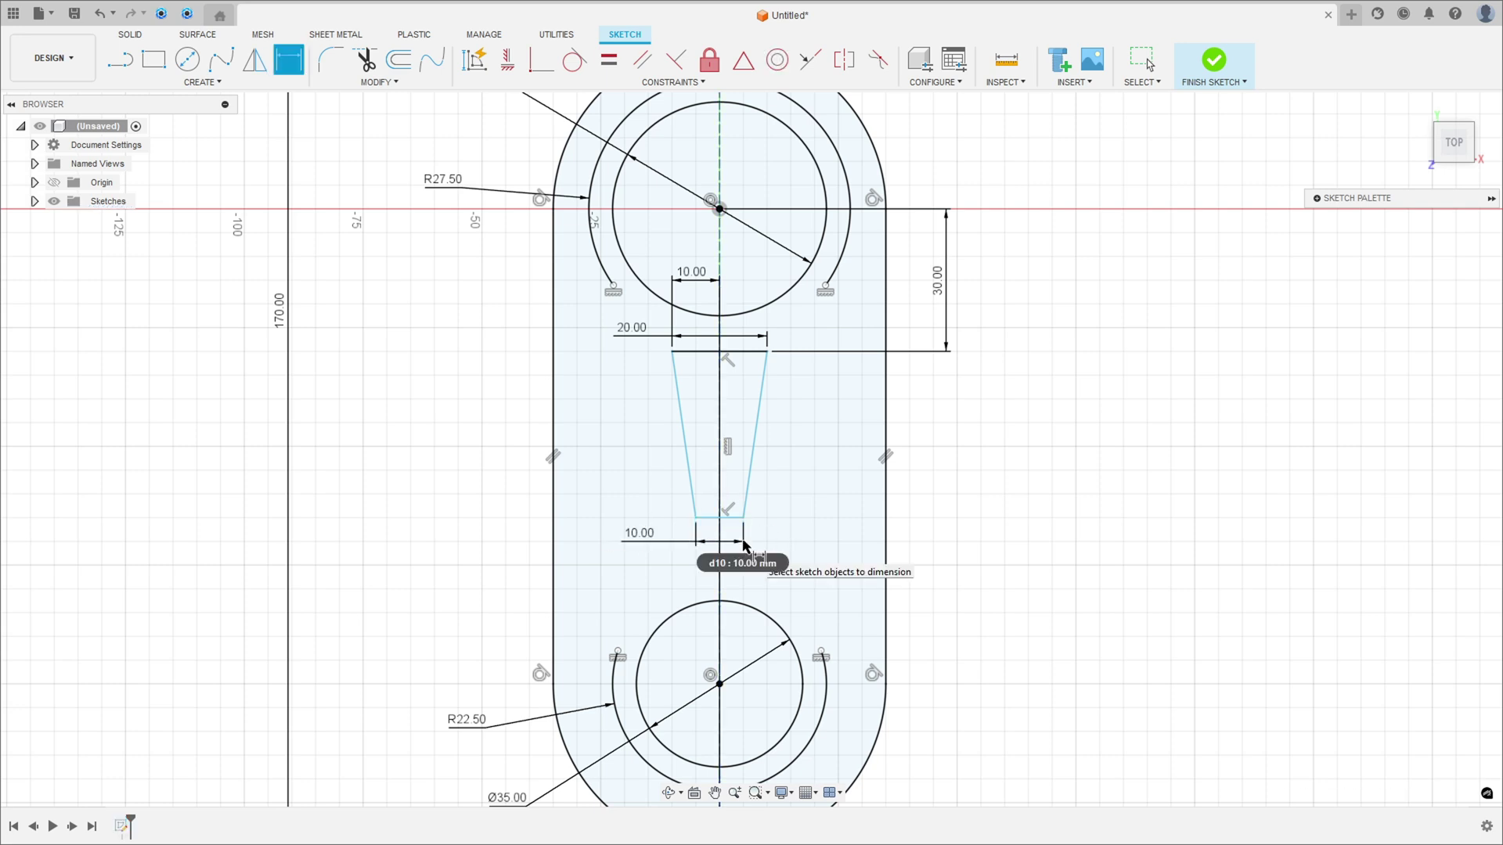
Step: Dimension the bottom line's left endpoint at 5 mm from the vertical centreline
left_click(697, 522)
left_click(719, 527)
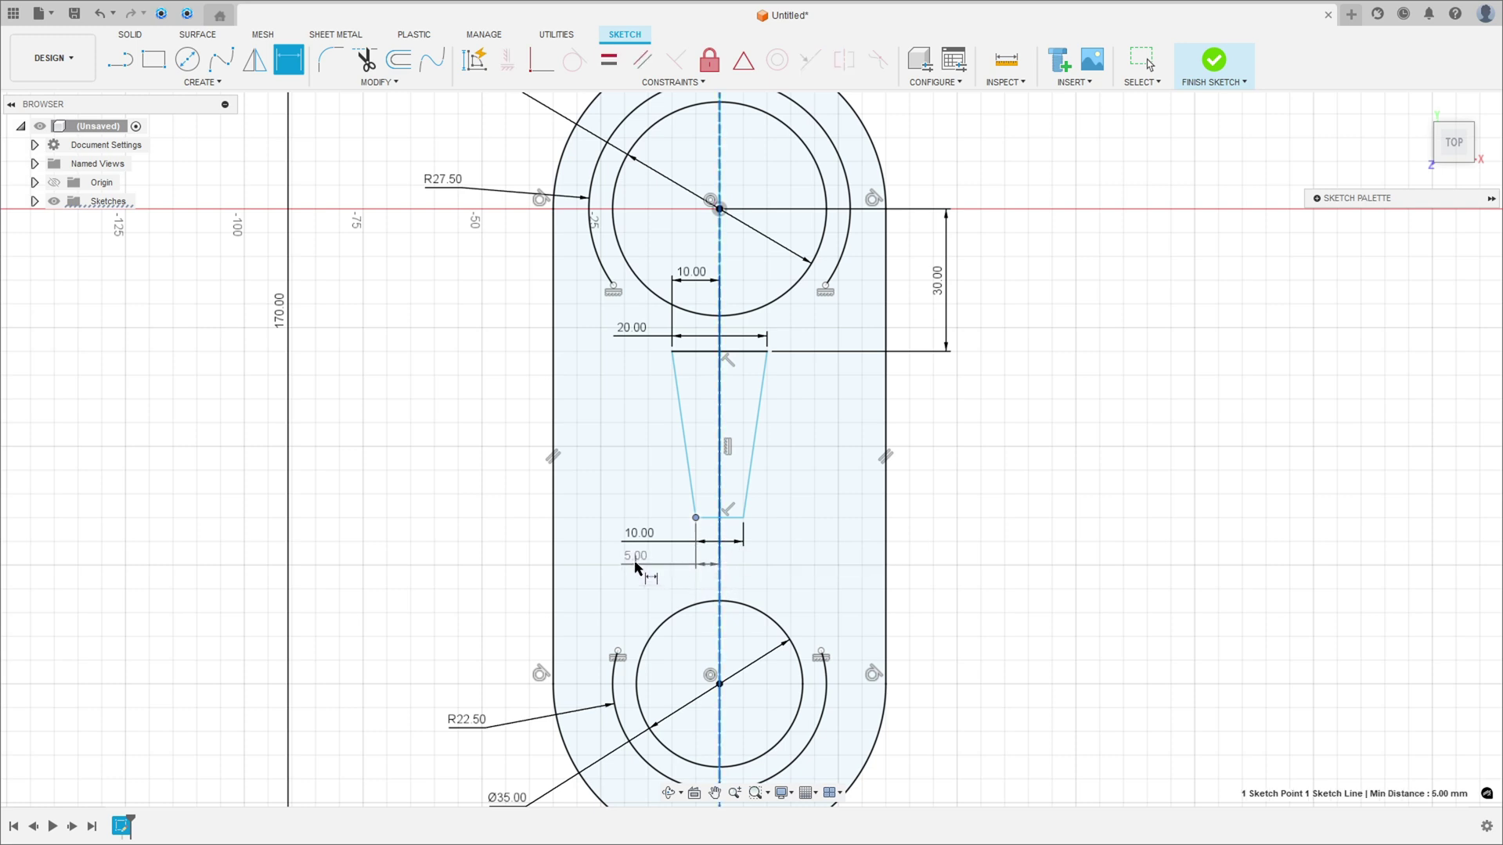
left_click(651, 576)
key("Return")
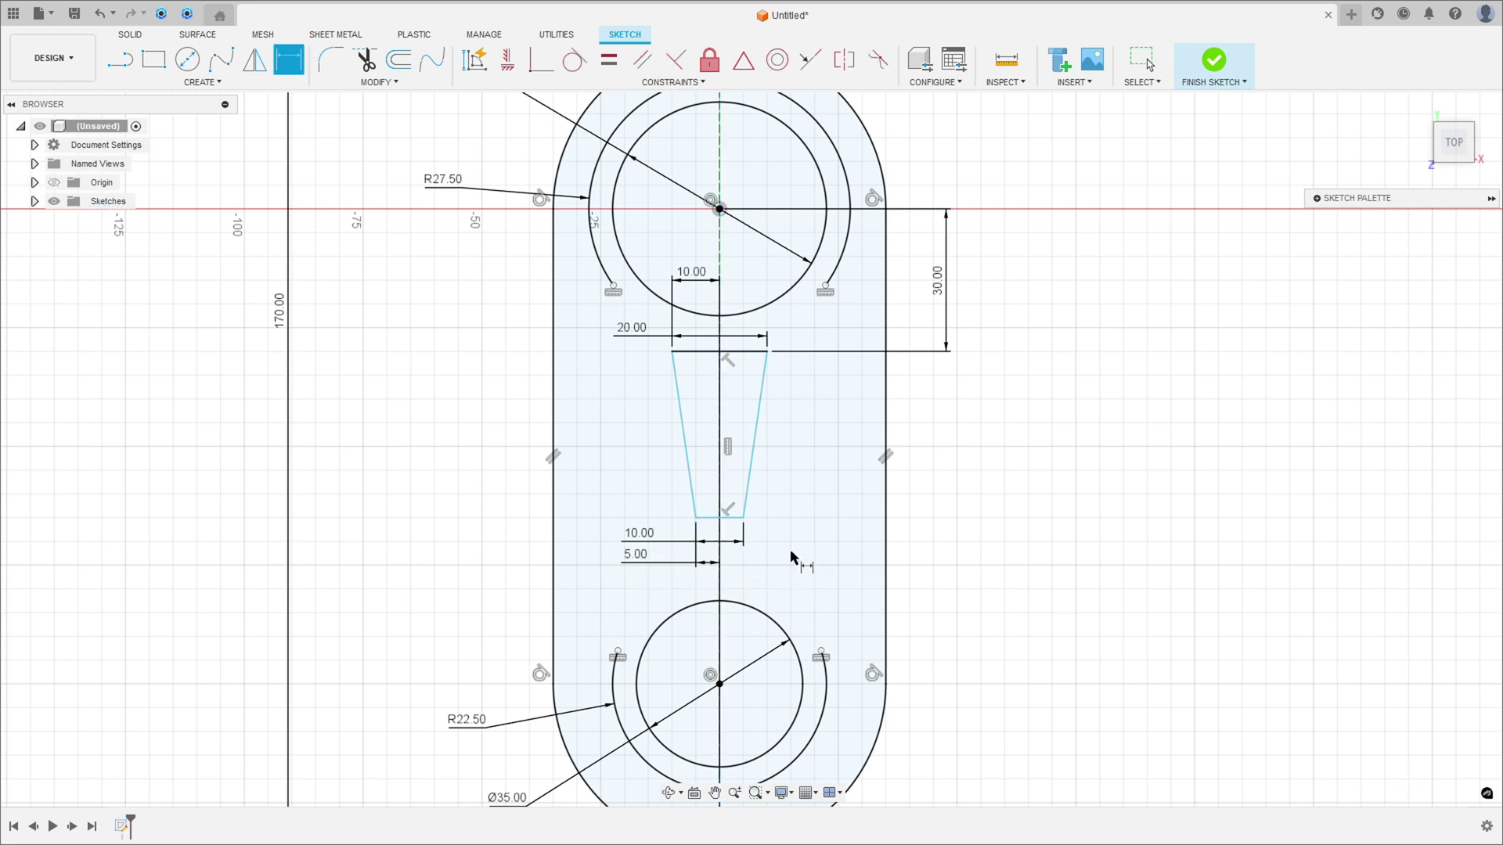
Step: Dimension the trapezoid's bottom line at 30 mm above the lower hole's centre
left_click(719, 683)
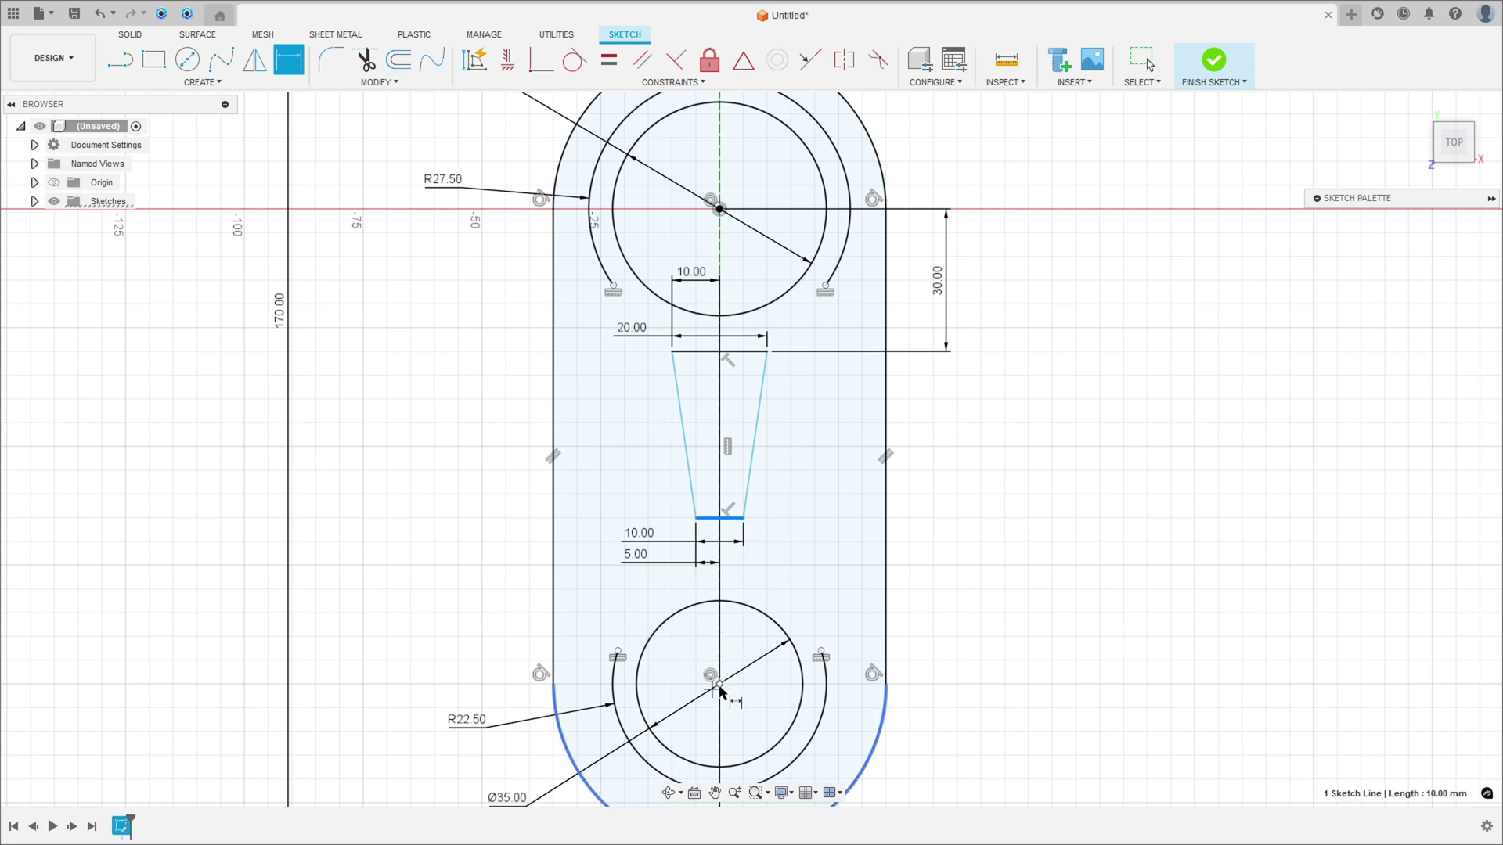
left_click(945, 603)
type("30")
key("Return")
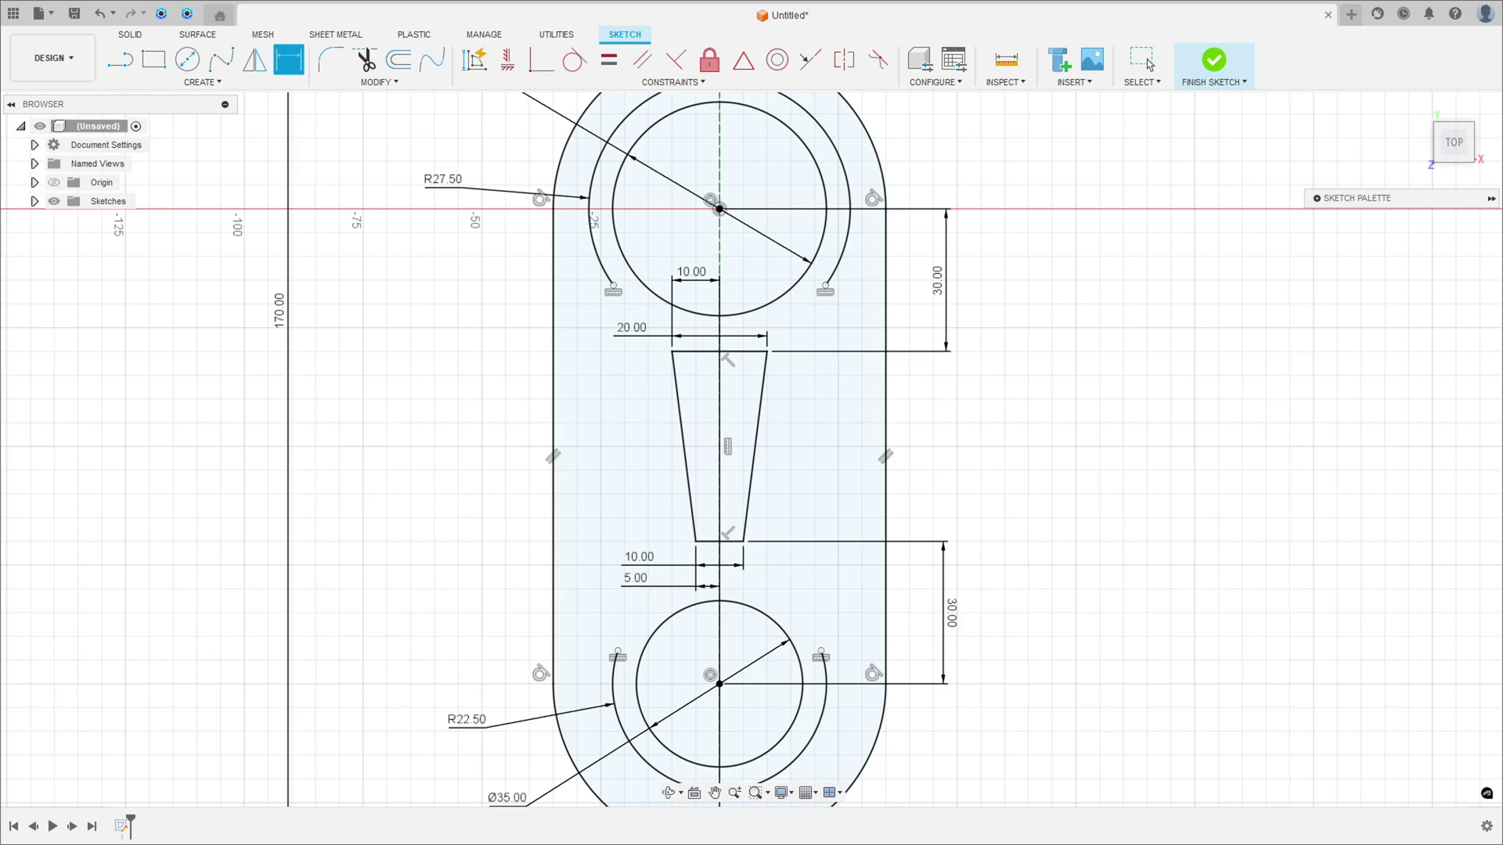
Step: Switch to Draw 34.pdf in Acrobat, undo the latest red marks around the pocket dimensions, and strike through the R5,00 callout in red
key("alt+Tab")
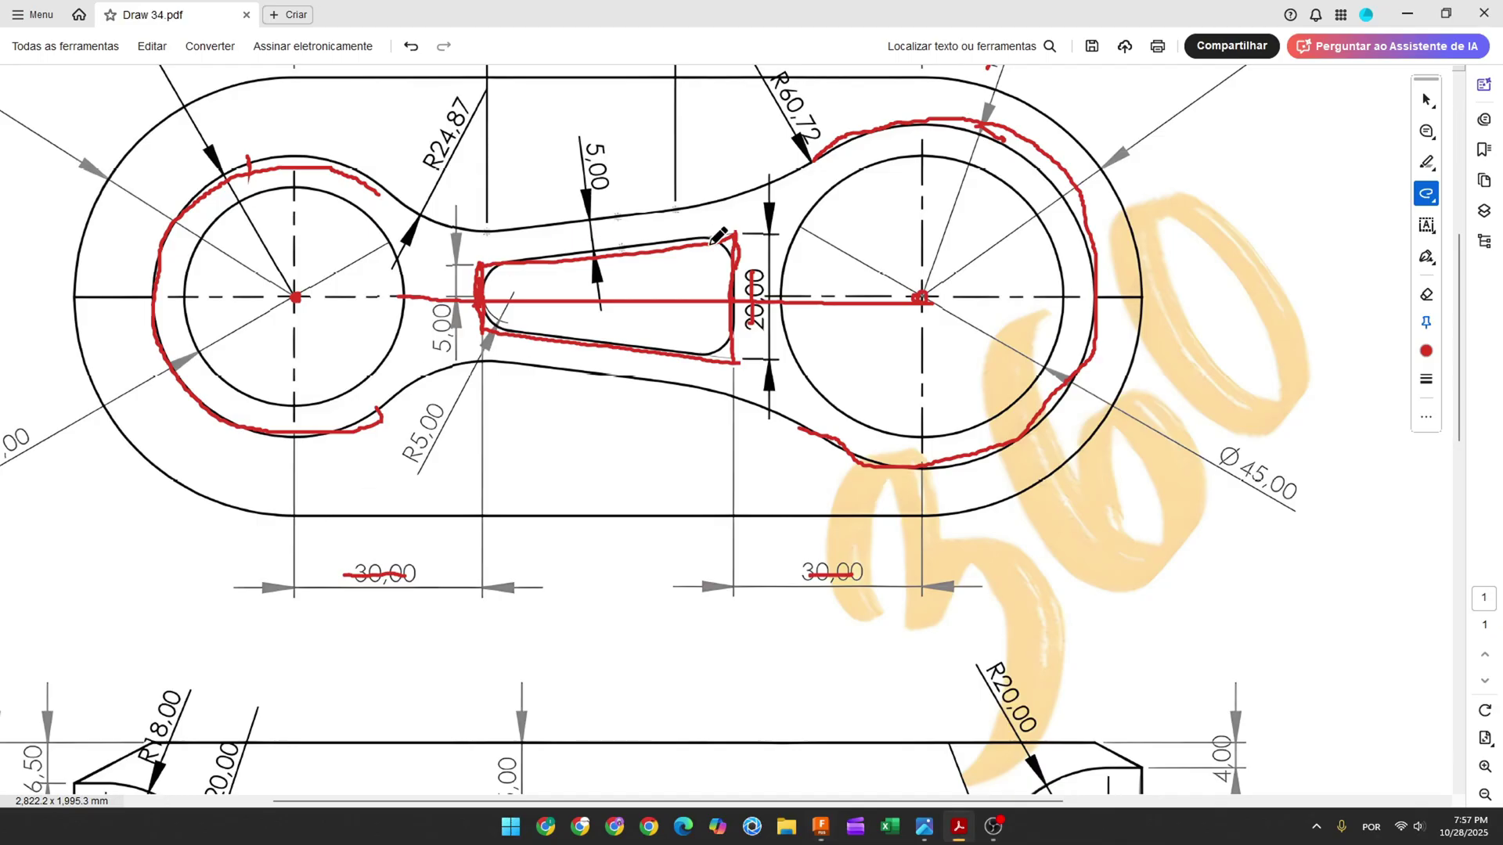
key("ctrl+z")
key("ctrl+z")
key("ctrl+z")
key("ctrl+z")
key("ctrl+z")
key("ctrl+z")
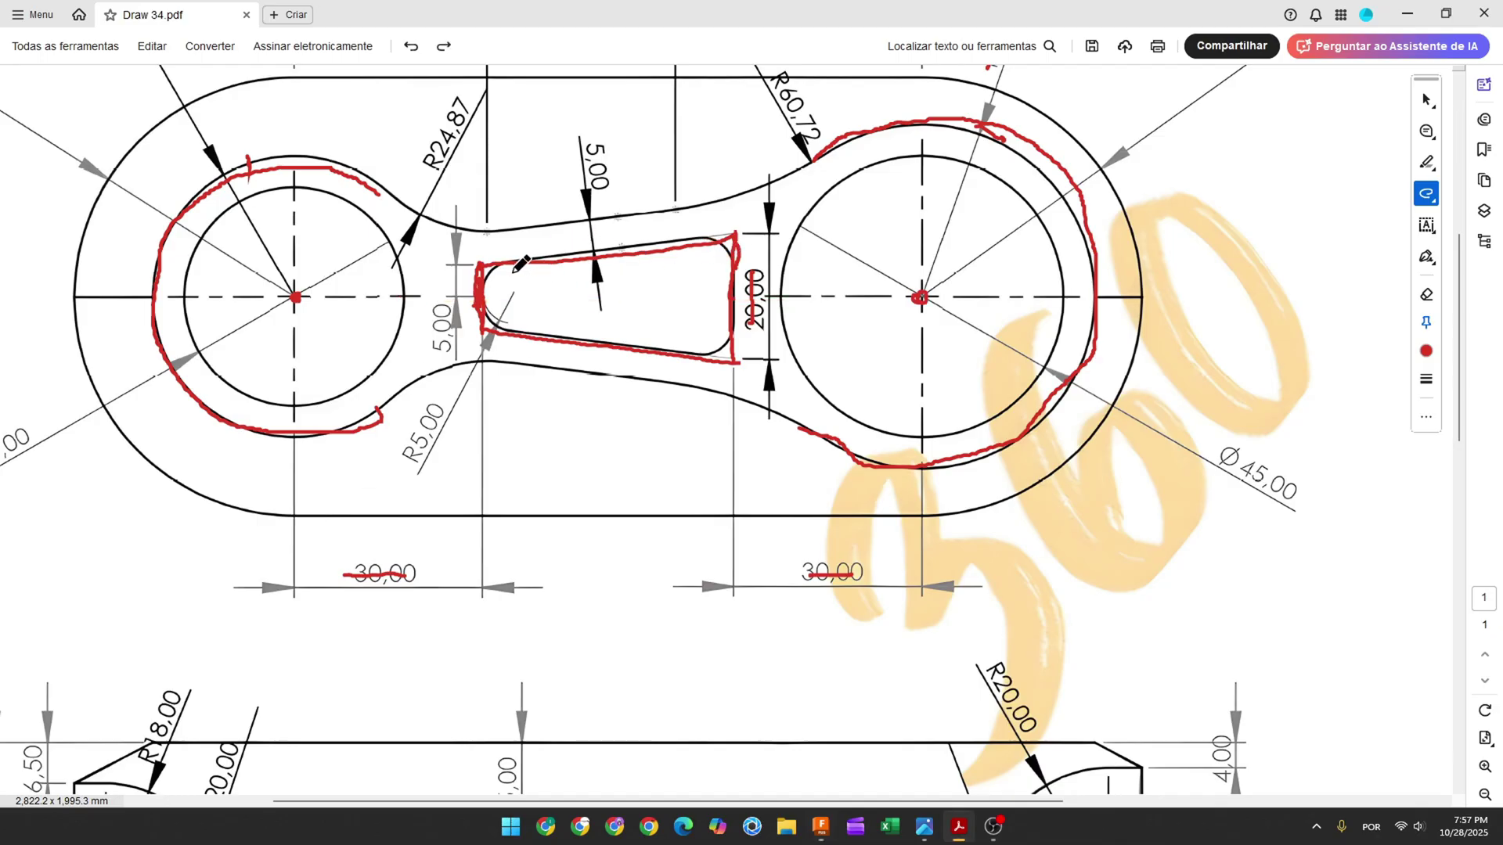
left_click_drag(439, 413, 404, 472)
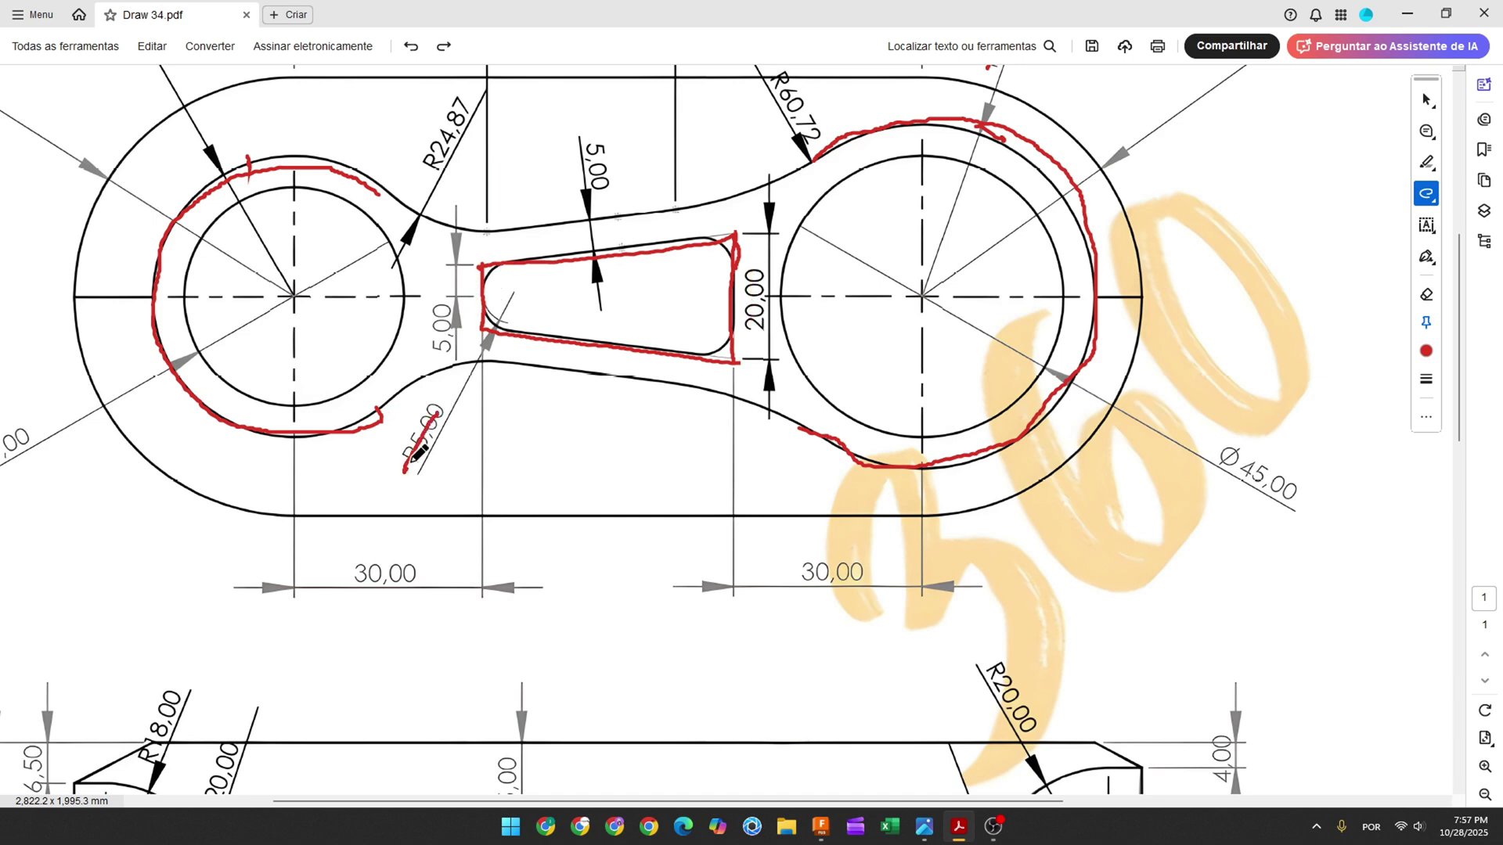
Step: Return to Fusion and fillet all four corners of the trapezoid with a 5 mm radius
mouse_move(820, 827)
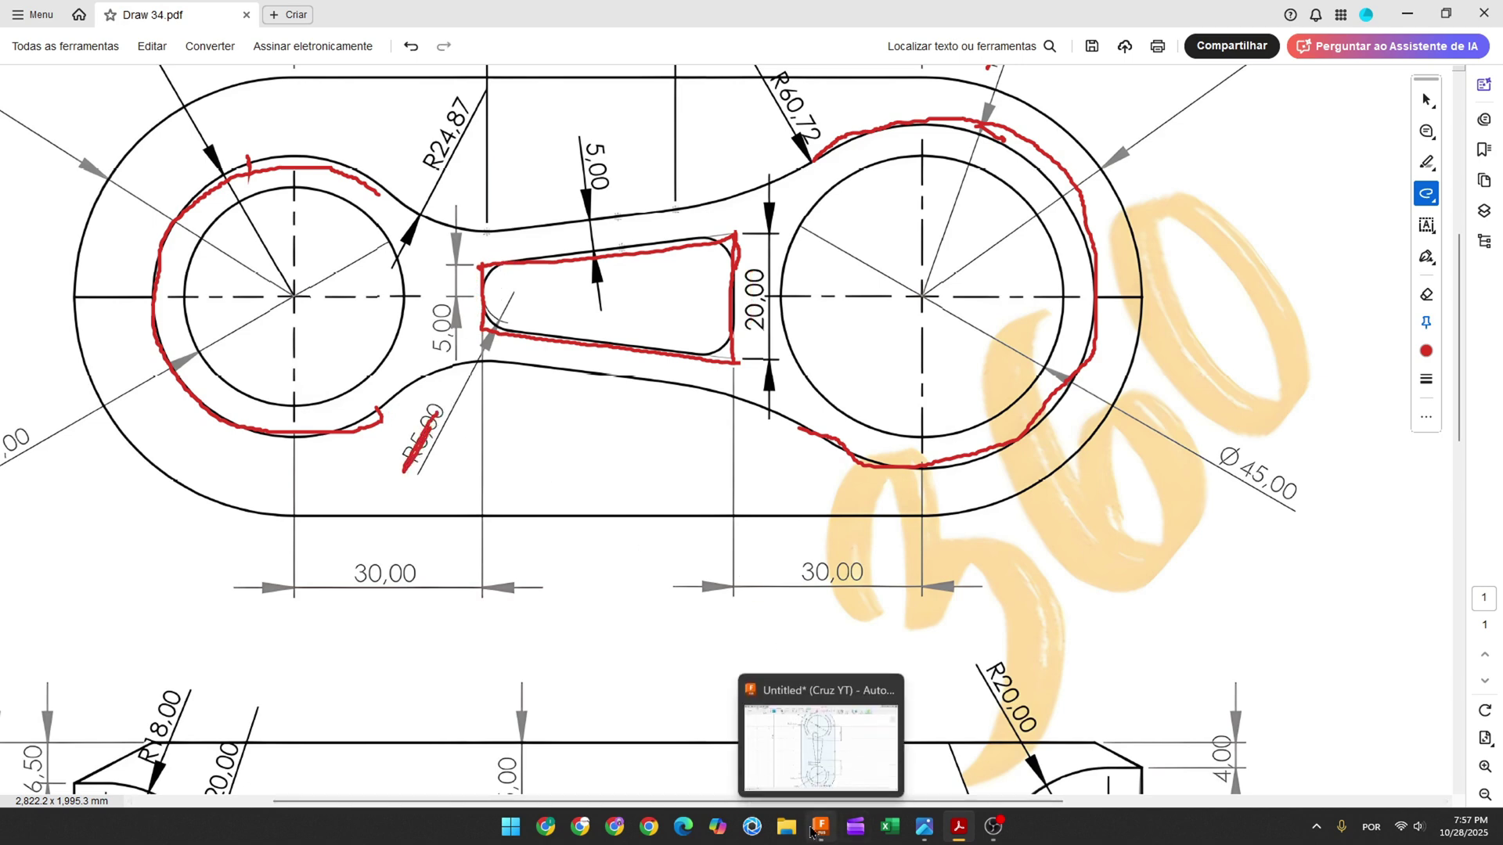
left_click(785, 771)
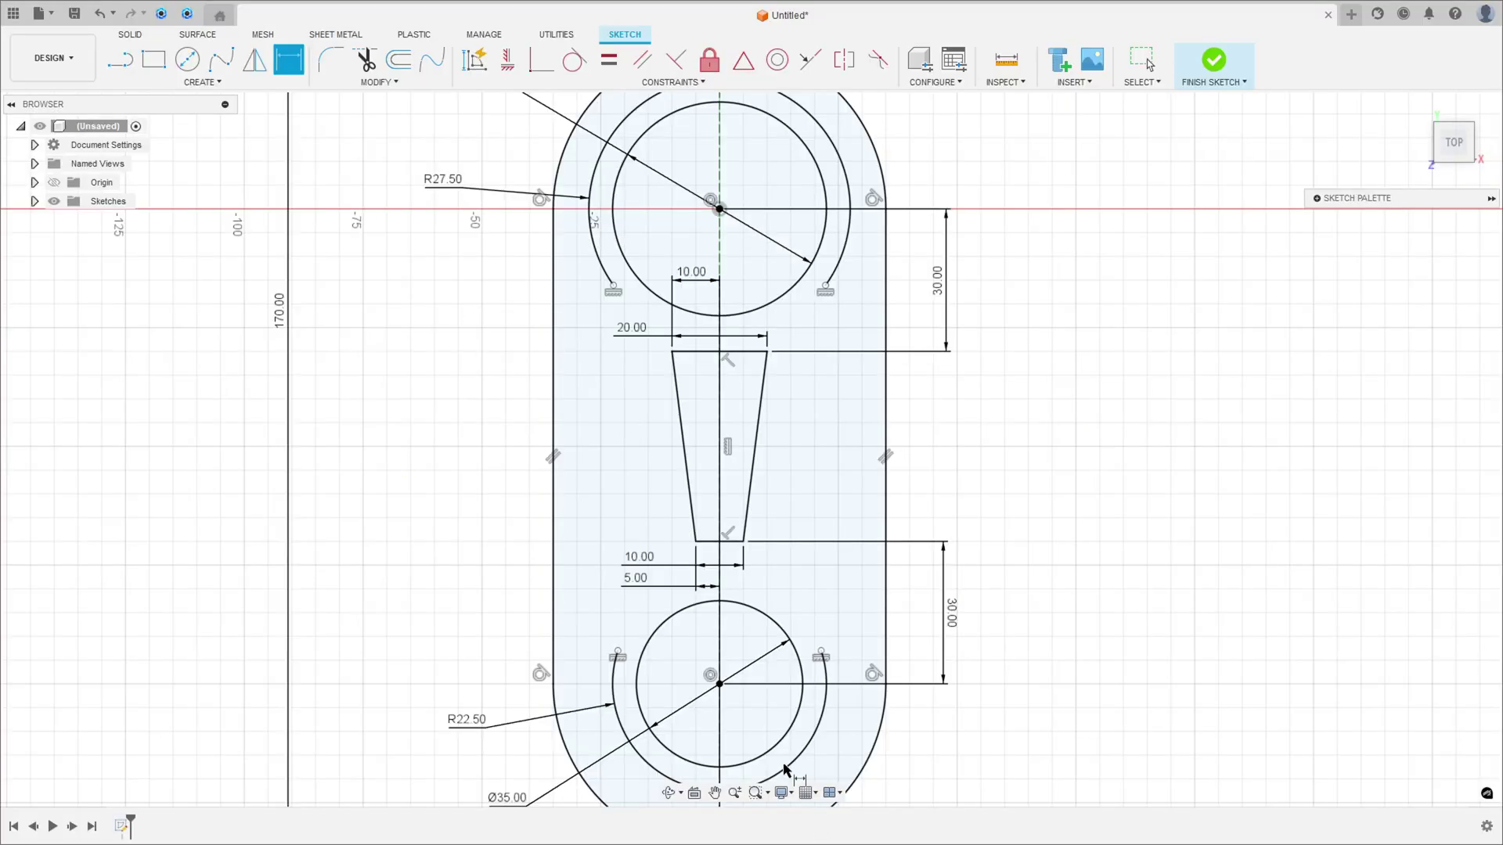
left_click(330, 61)
left_click(711, 548)
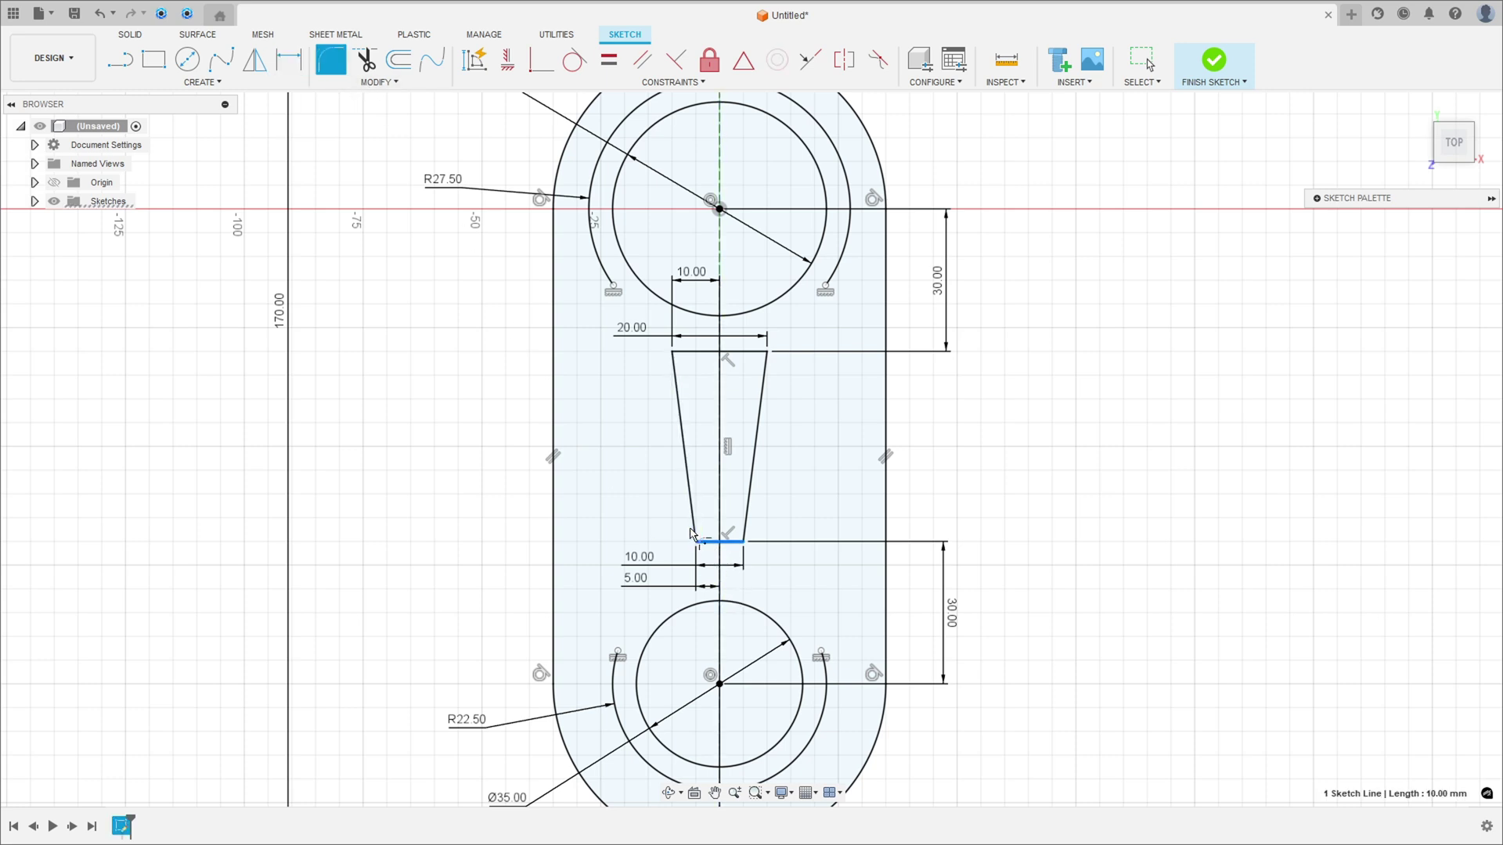
type("5")
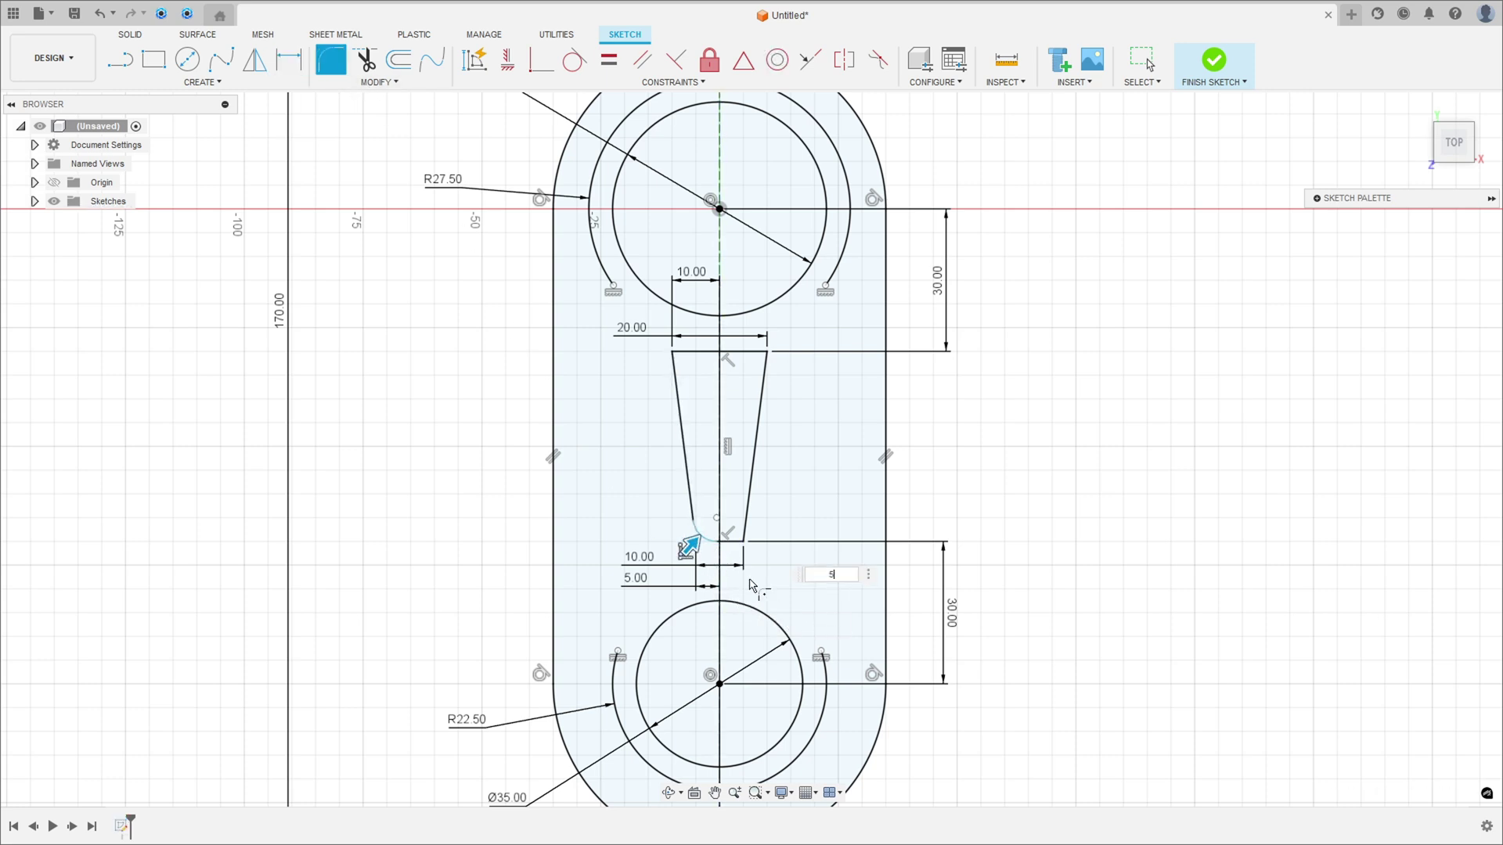
key("Return")
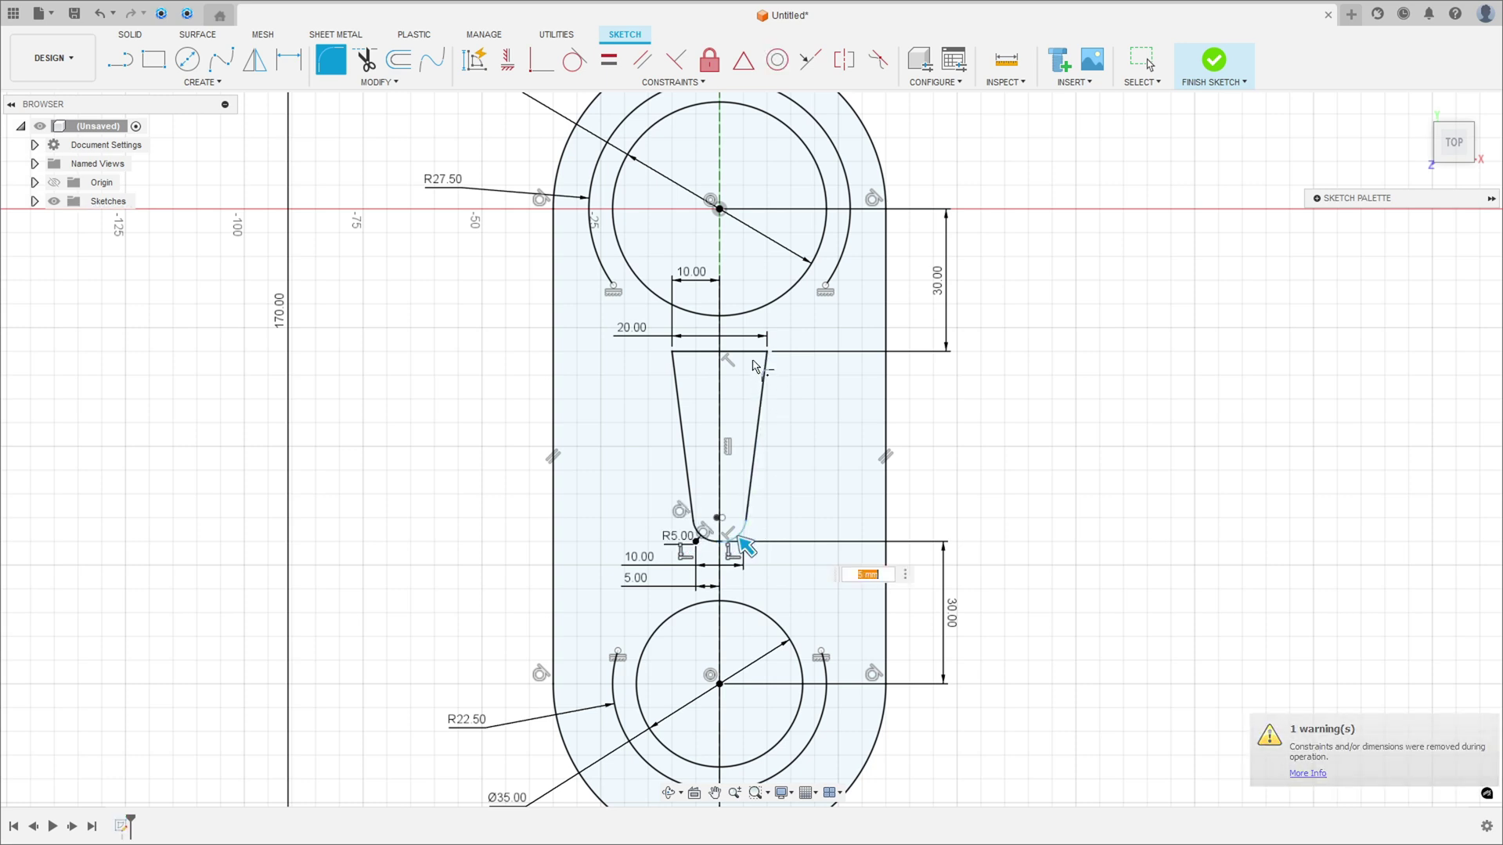
left_click(719, 364)
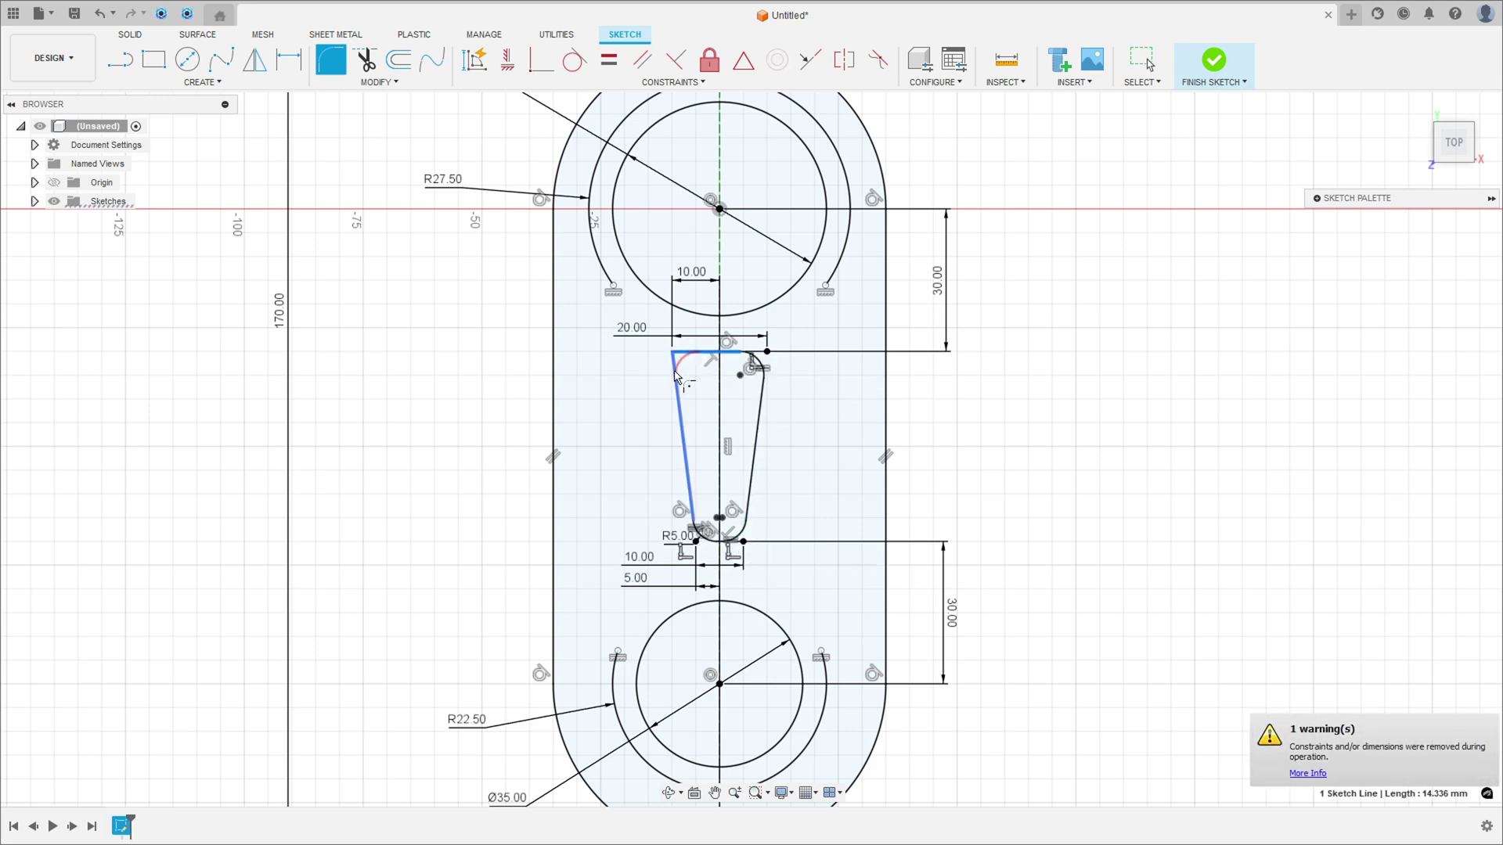
left_click(684, 354)
key("Return")
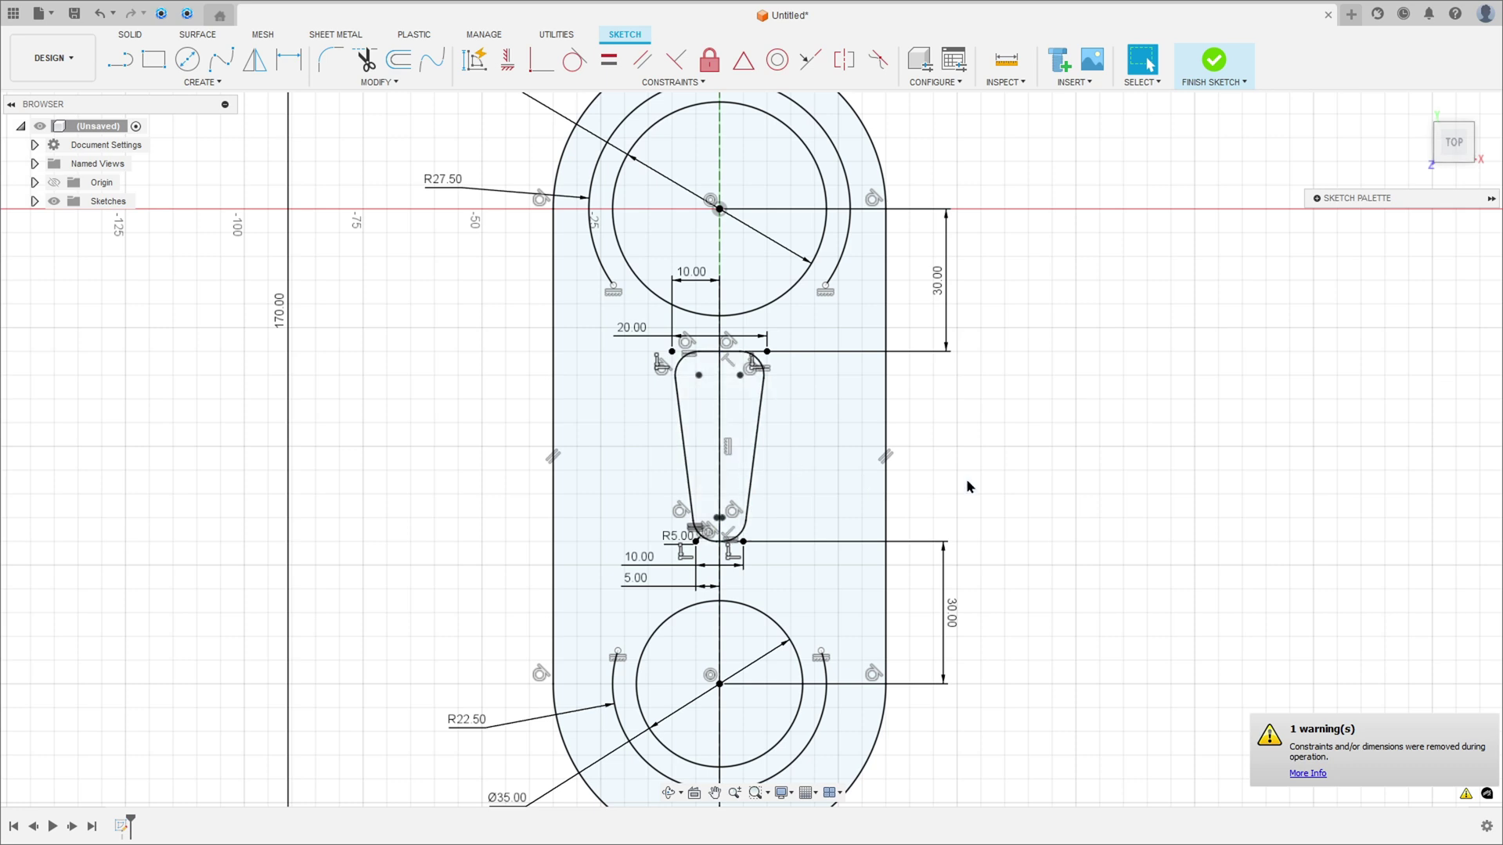
Step: Hide the sketch constraints and move the pocket's 10, 5, R5, 20 and upper 10 mm dimension labels to the pocket's right side
left_click(1317, 199)
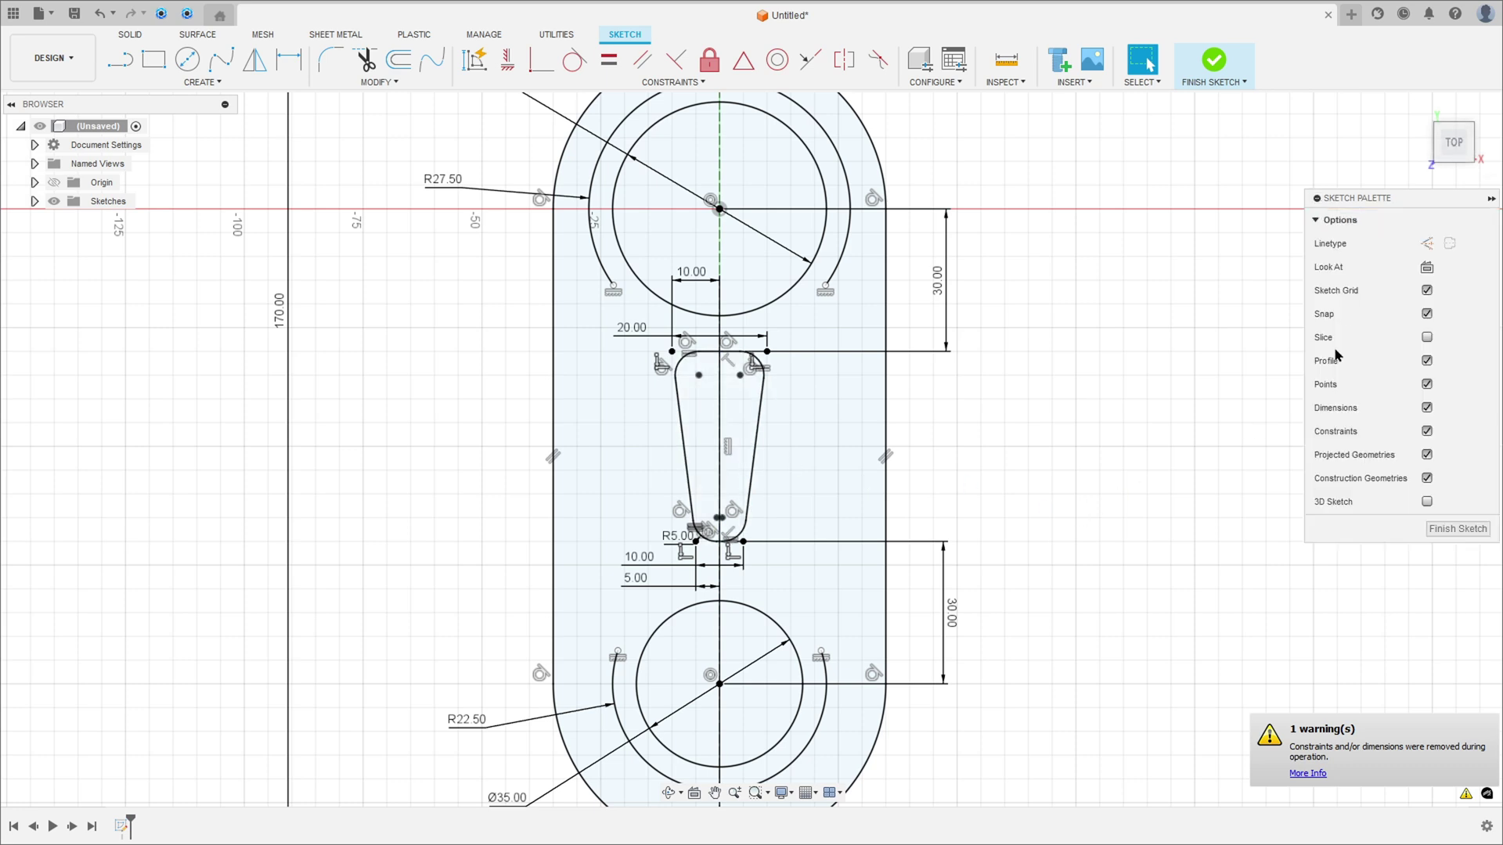
left_click(1427, 431)
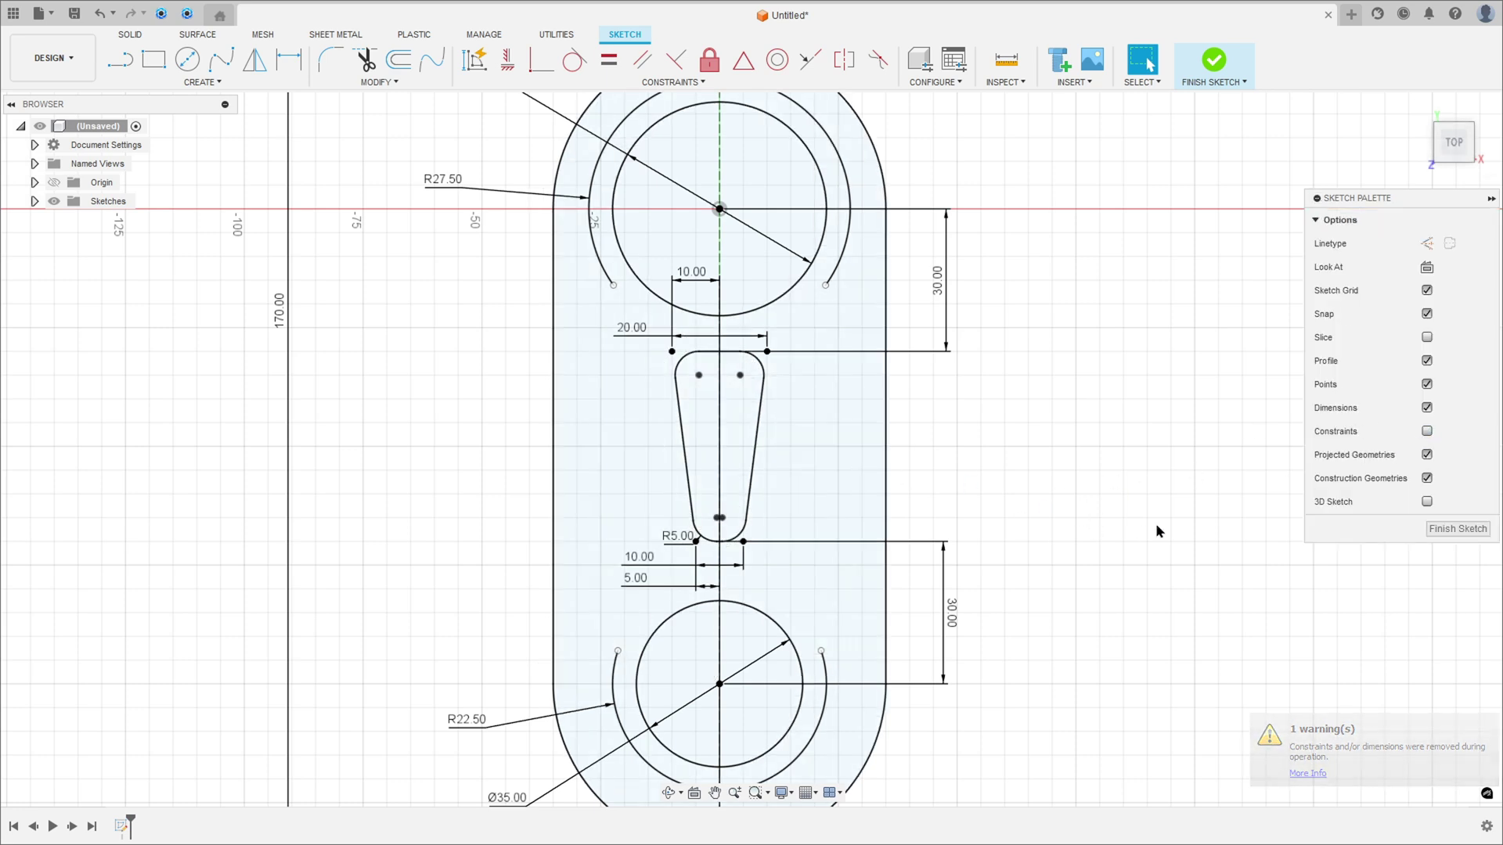
scroll(1153, 511, "down", 1)
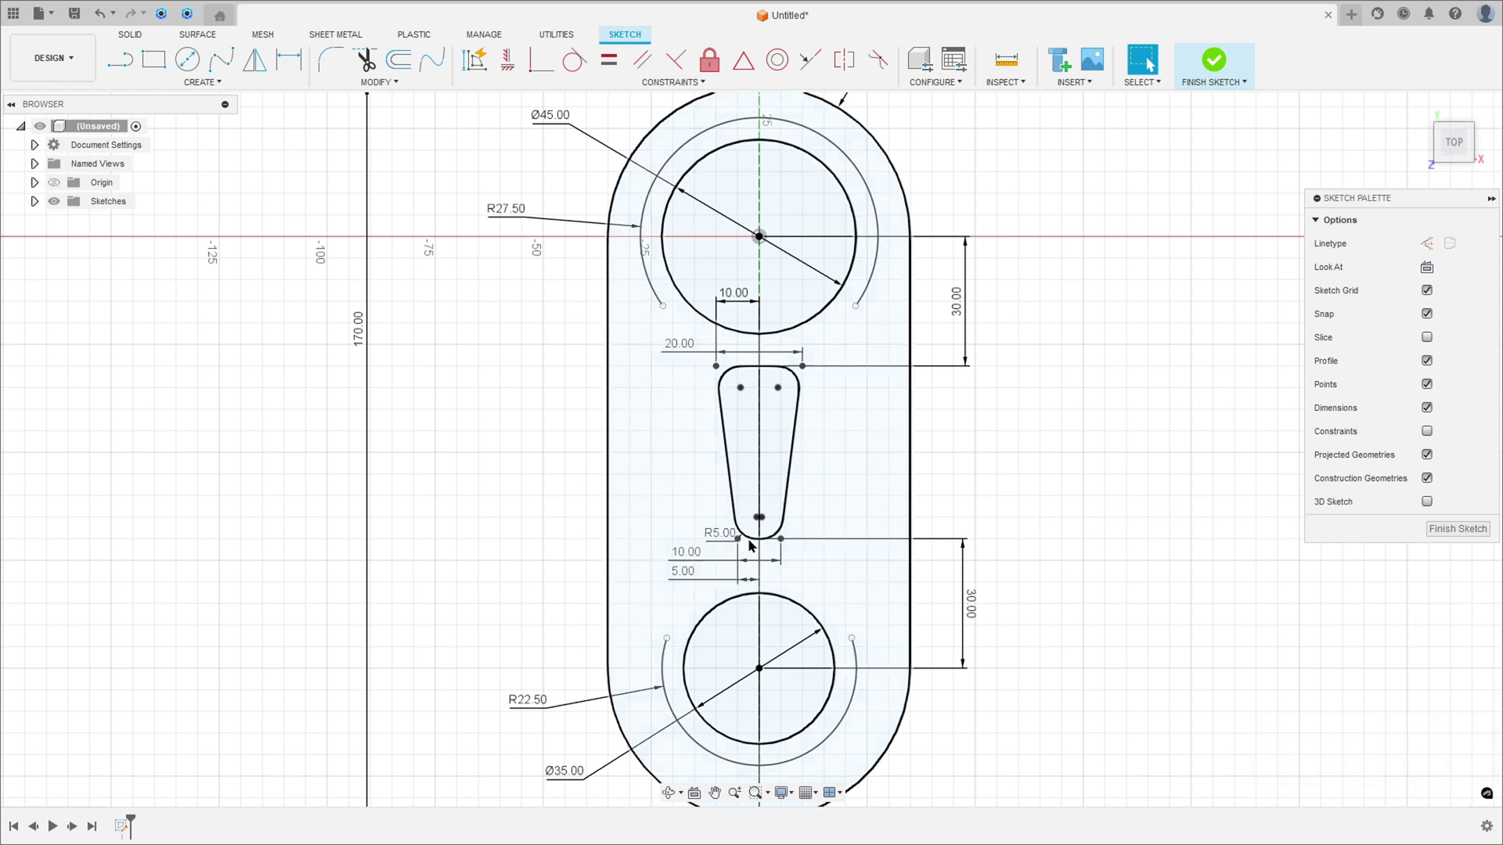
left_click_drag(686, 552, 824, 550)
left_click_drag(678, 585, 841, 581)
left_click_drag(714, 540, 863, 544)
left_click_drag(679, 345, 860, 339)
left_click_drag(743, 311, 793, 314)
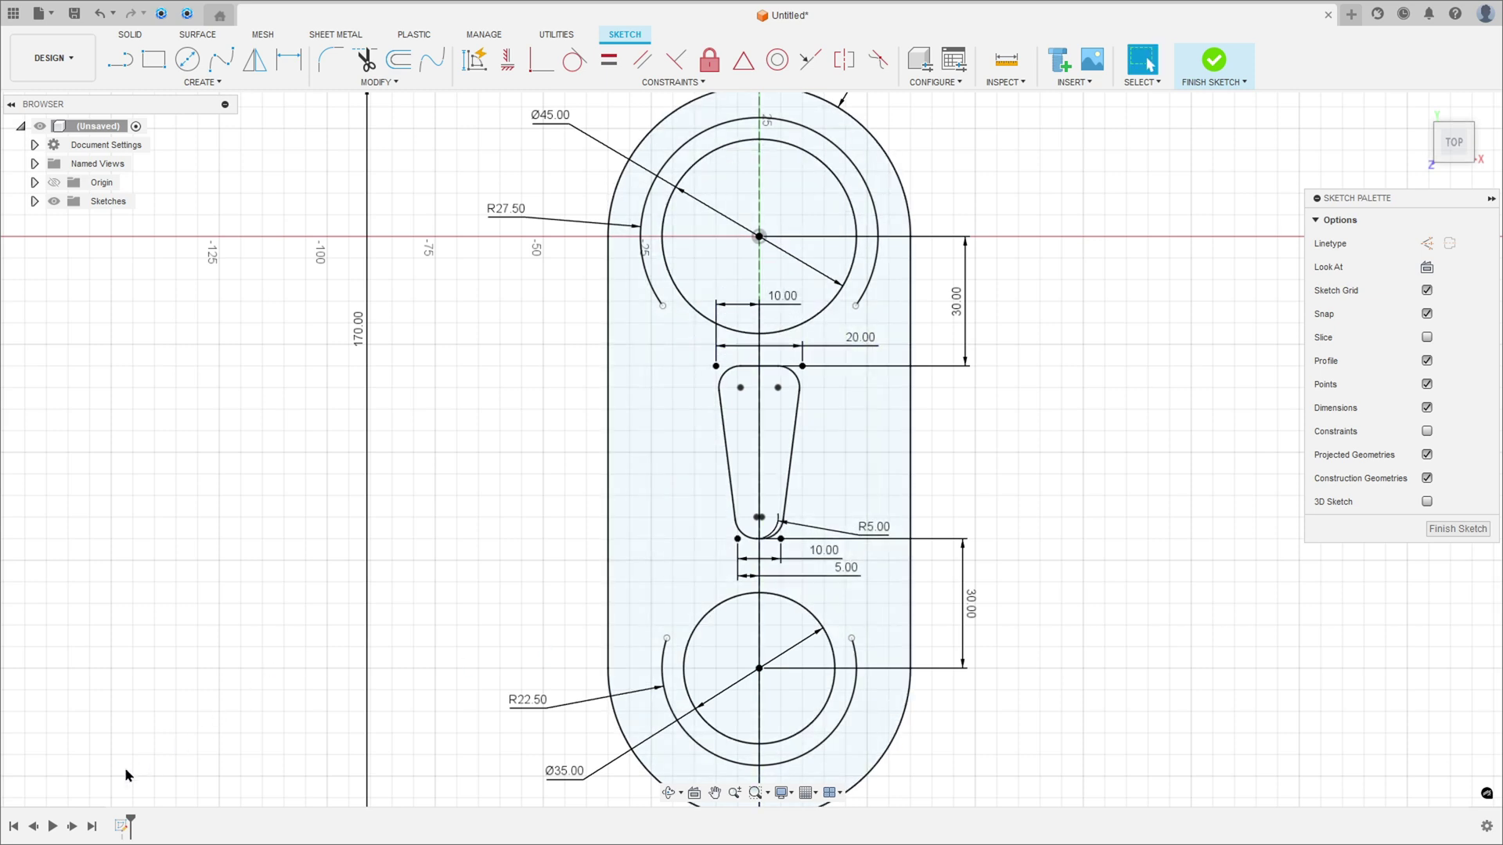
Step: Switch to Draw 34.pdf and trace in red the straight edge above the pocket, marking its 5,00 offset dimension
key("alt+Tab")
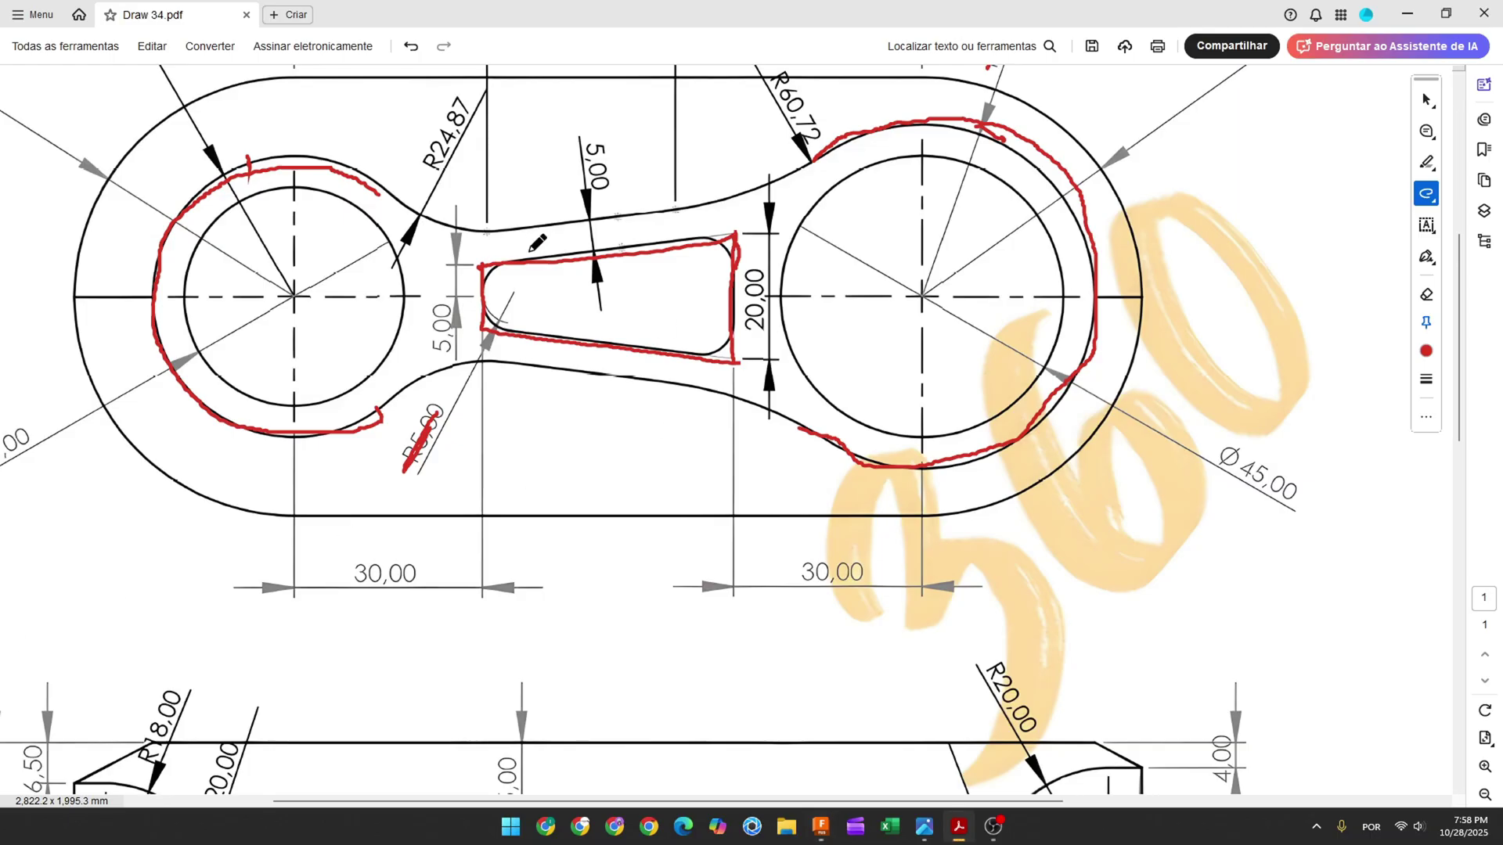
scroll(512, 229, "up", 1)
left_click_drag(491, 269, 540, 263)
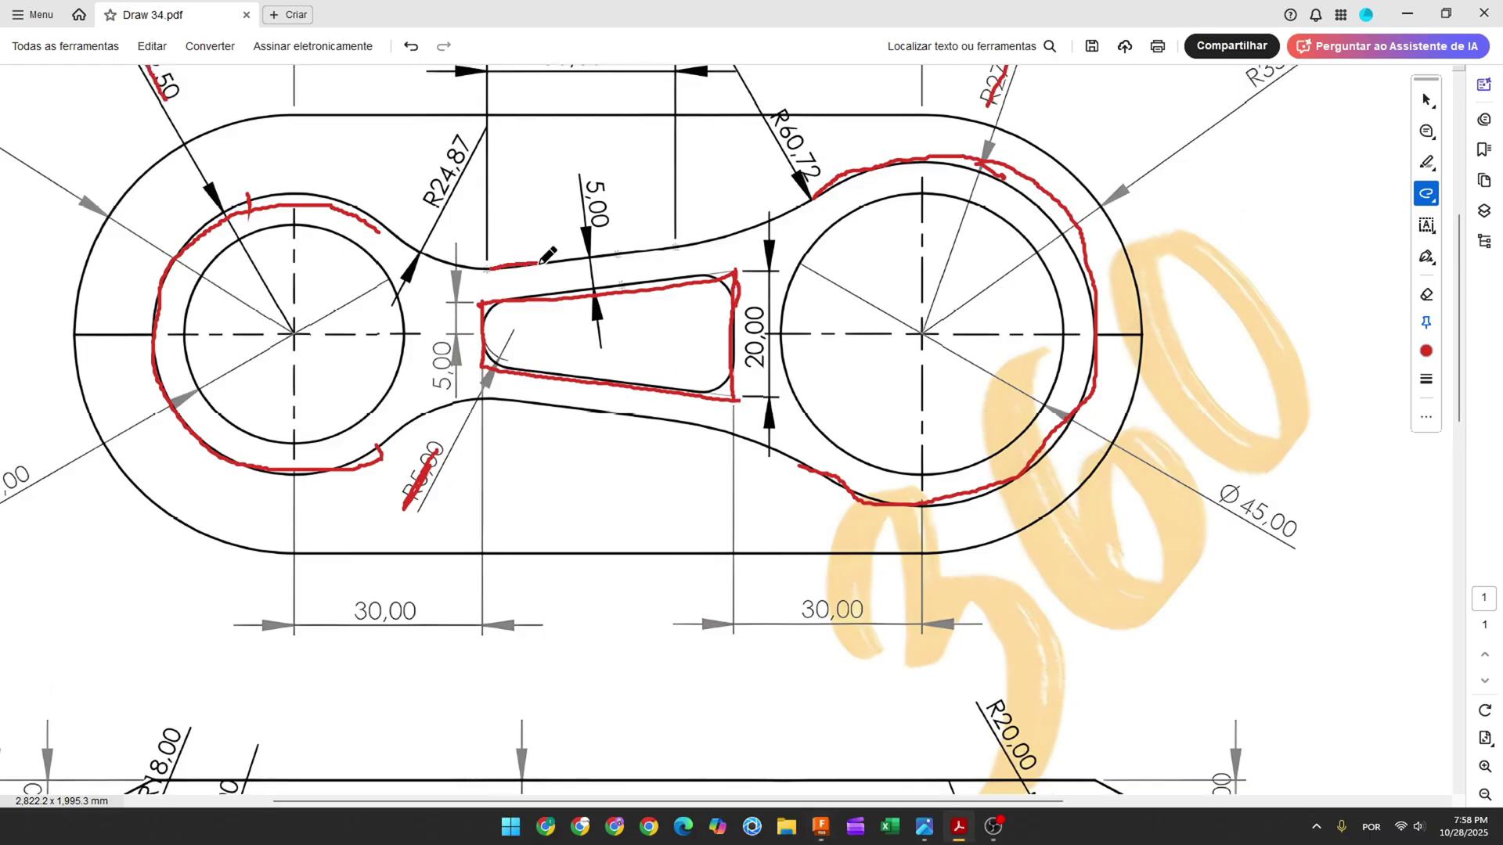
left_click_drag(675, 247, 679, 247)
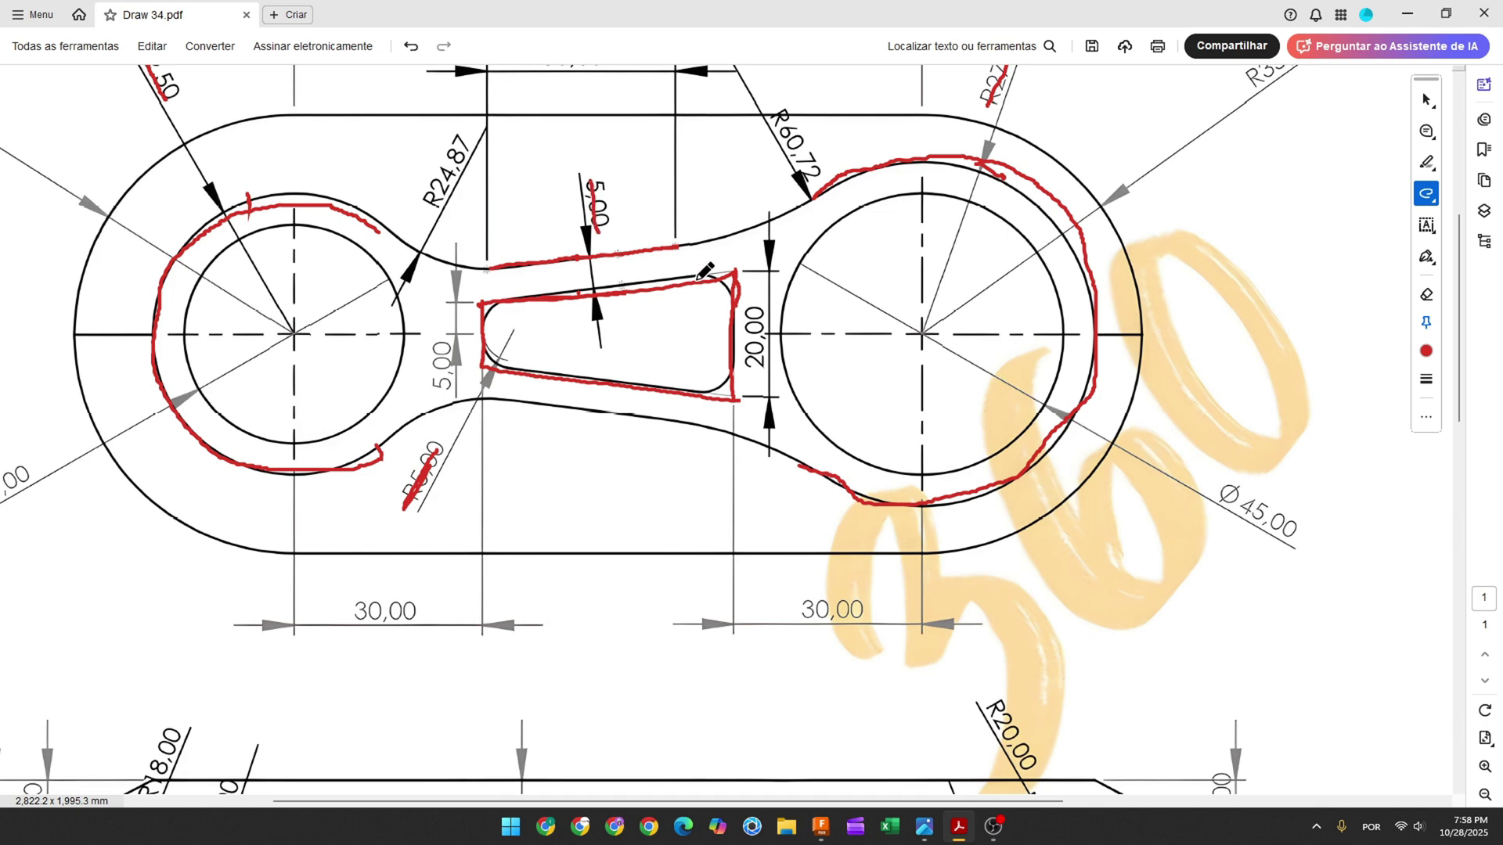
Step: Trace in red the R60,72 and R24,87 arcs joining the straight edge to the hole arcs, and mark their ends and radius callouts
scroll(690, 277, "up", 1)
left_click_drag(681, 283, 823, 232)
left_click_drag(487, 305, 398, 284)
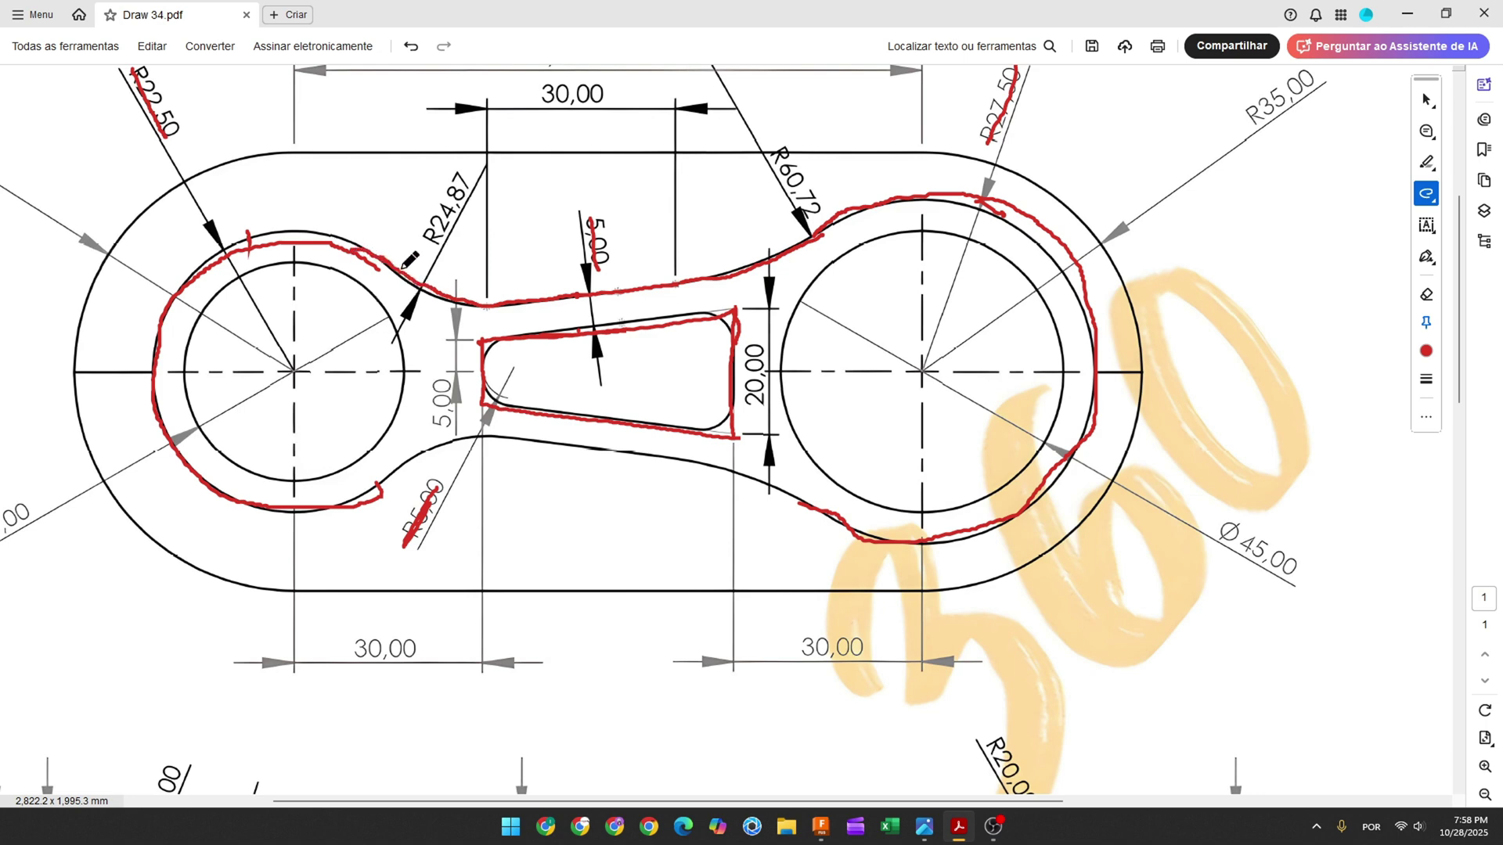
left_click_drag(346, 230, 343, 239)
scroll(724, 270, "up", 2)
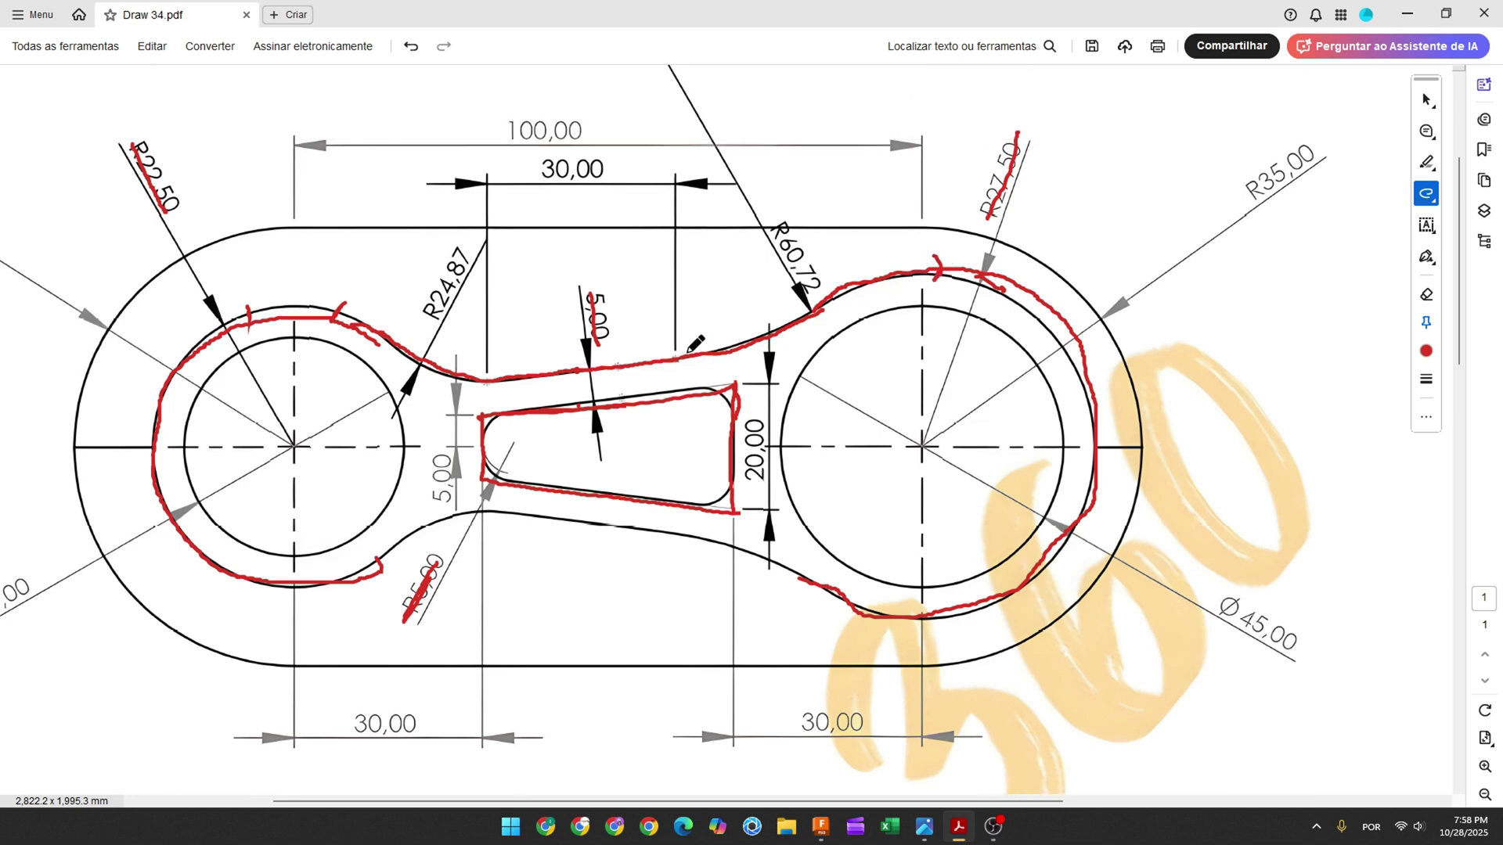
scroll(787, 322, "up", 1)
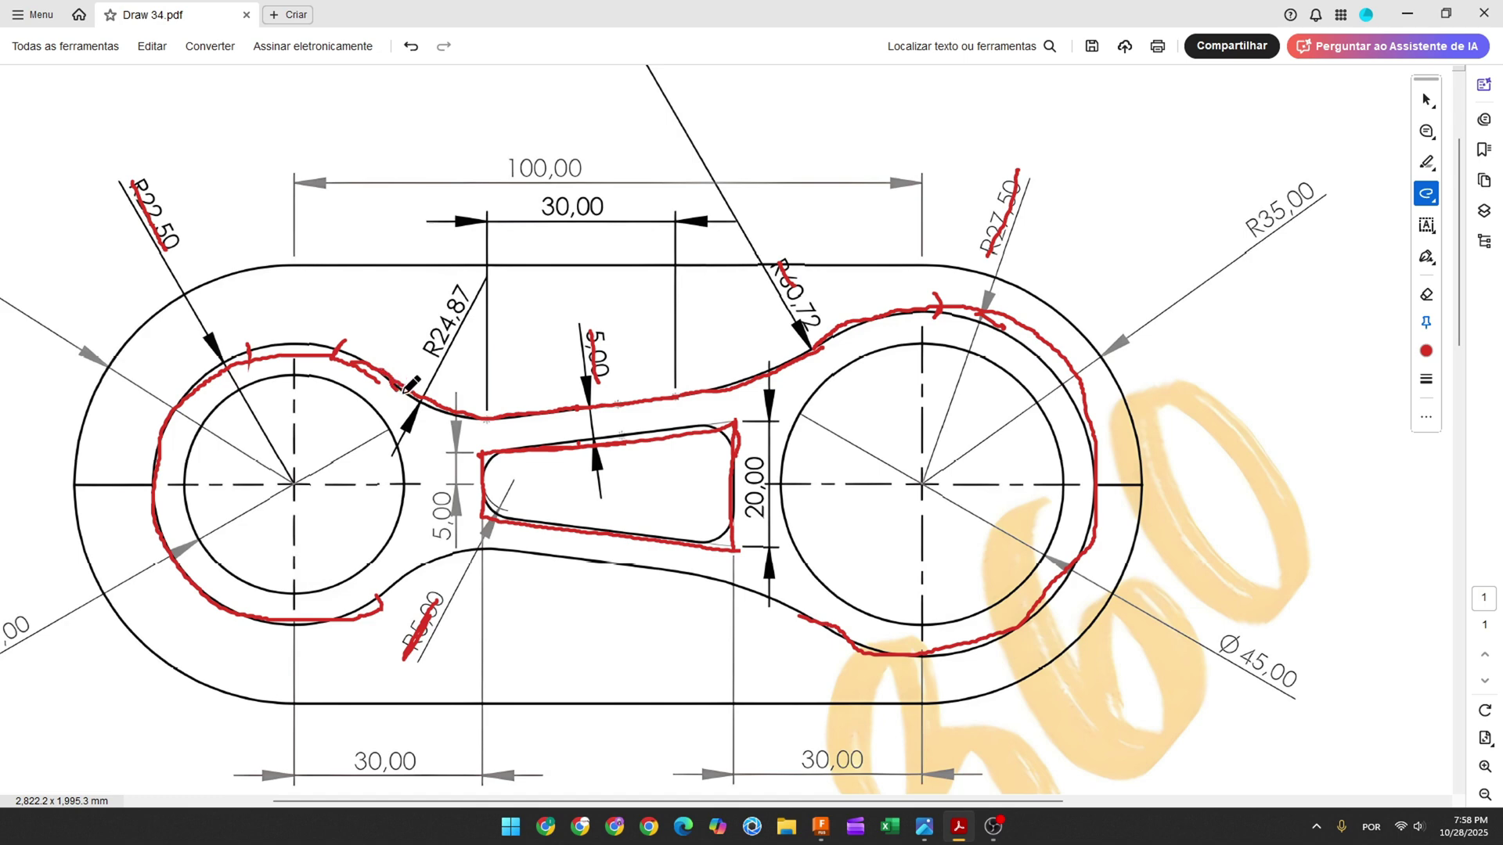
left_click_drag(468, 287, 441, 360)
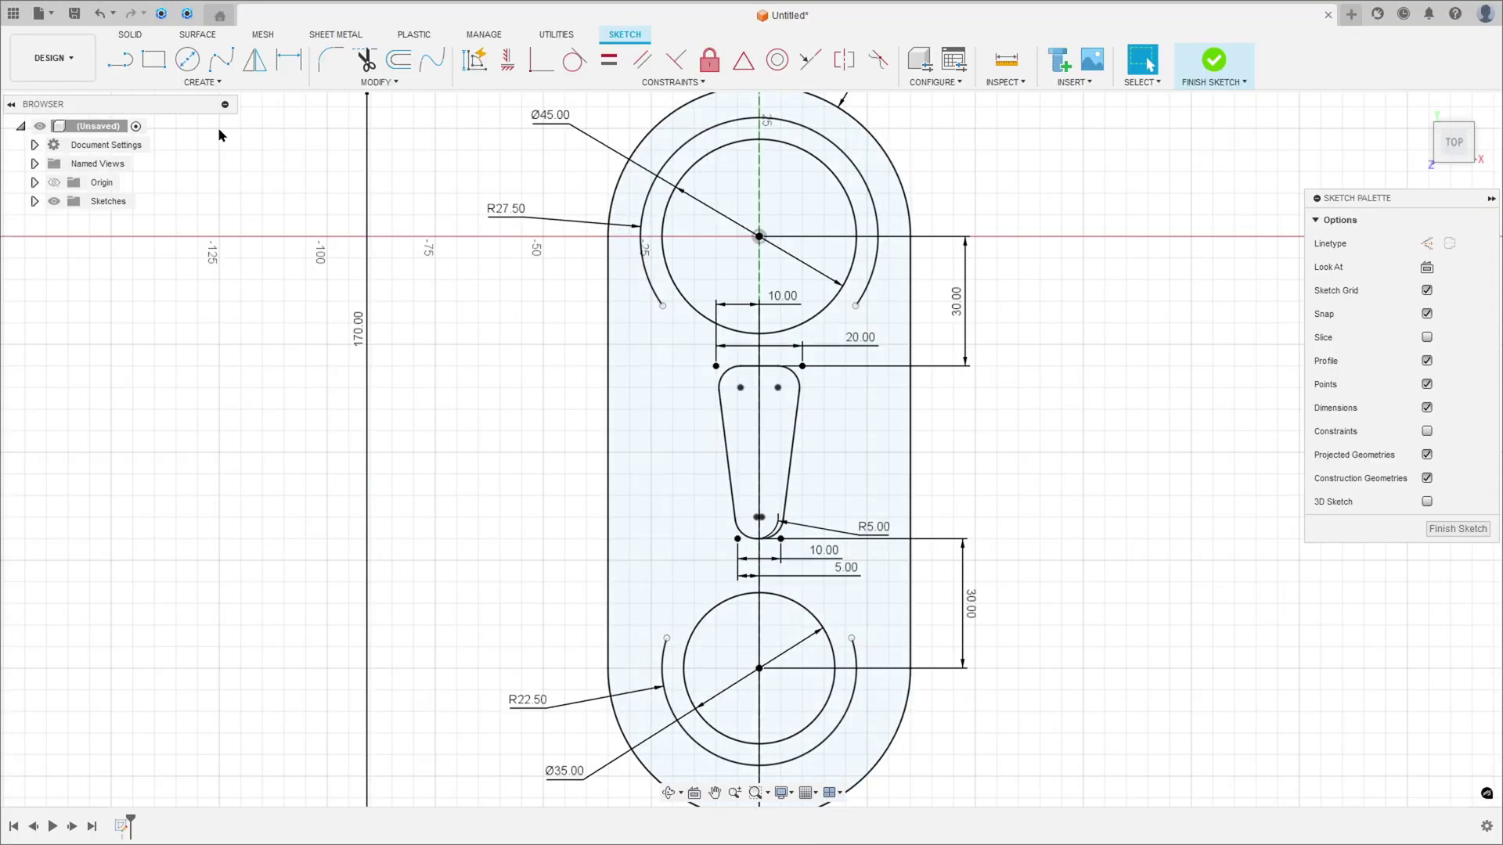
Step: In the Fusion sketch, draw a slanted line about 35 mm long left of the pocket and constrain it parallel to the pocket's left side
key("l")
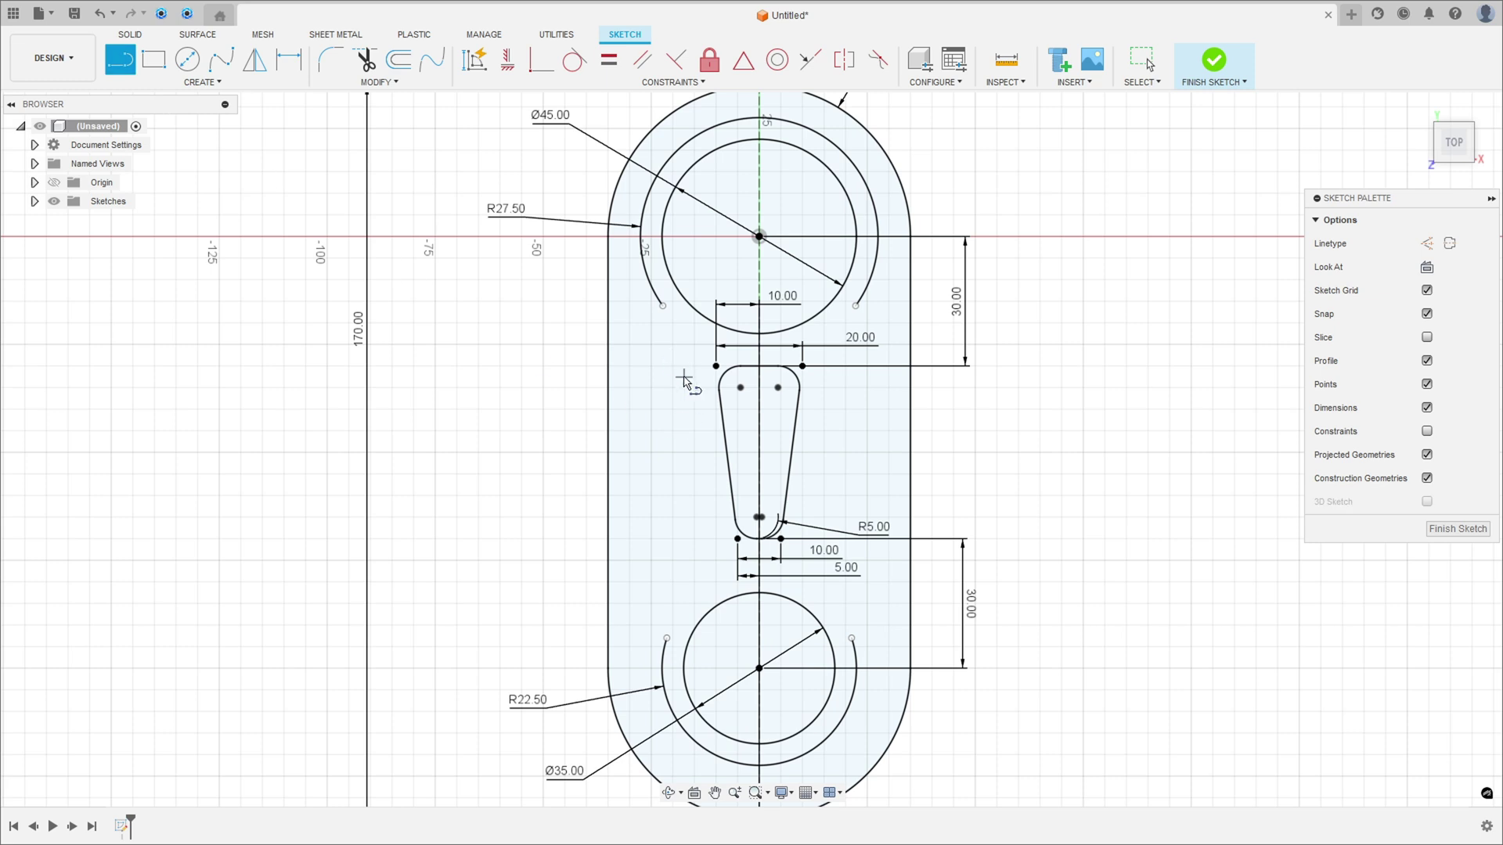
left_click(683, 383)
left_click(704, 531)
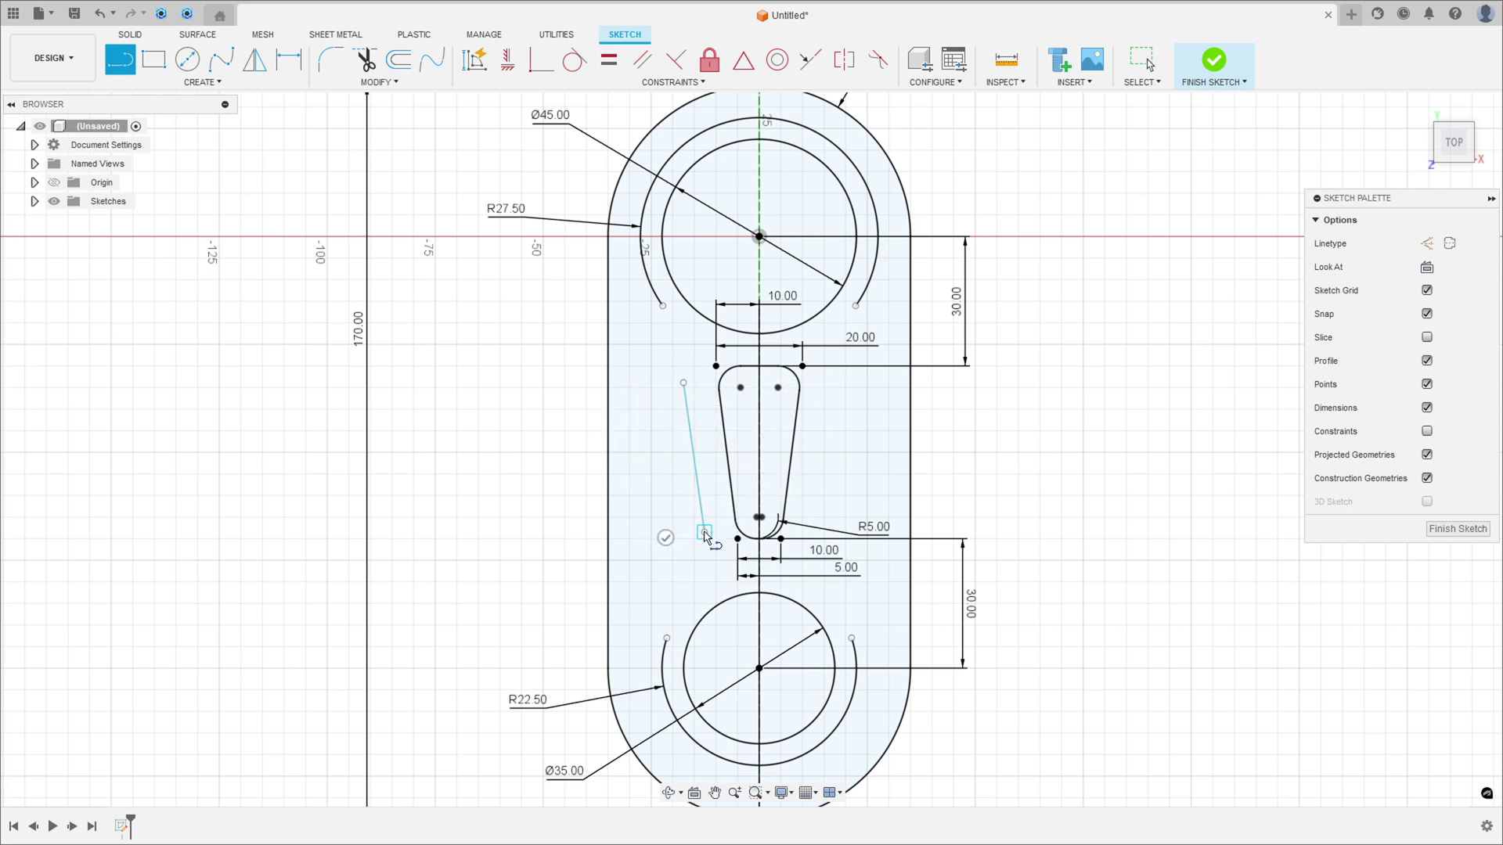
key("Escape")
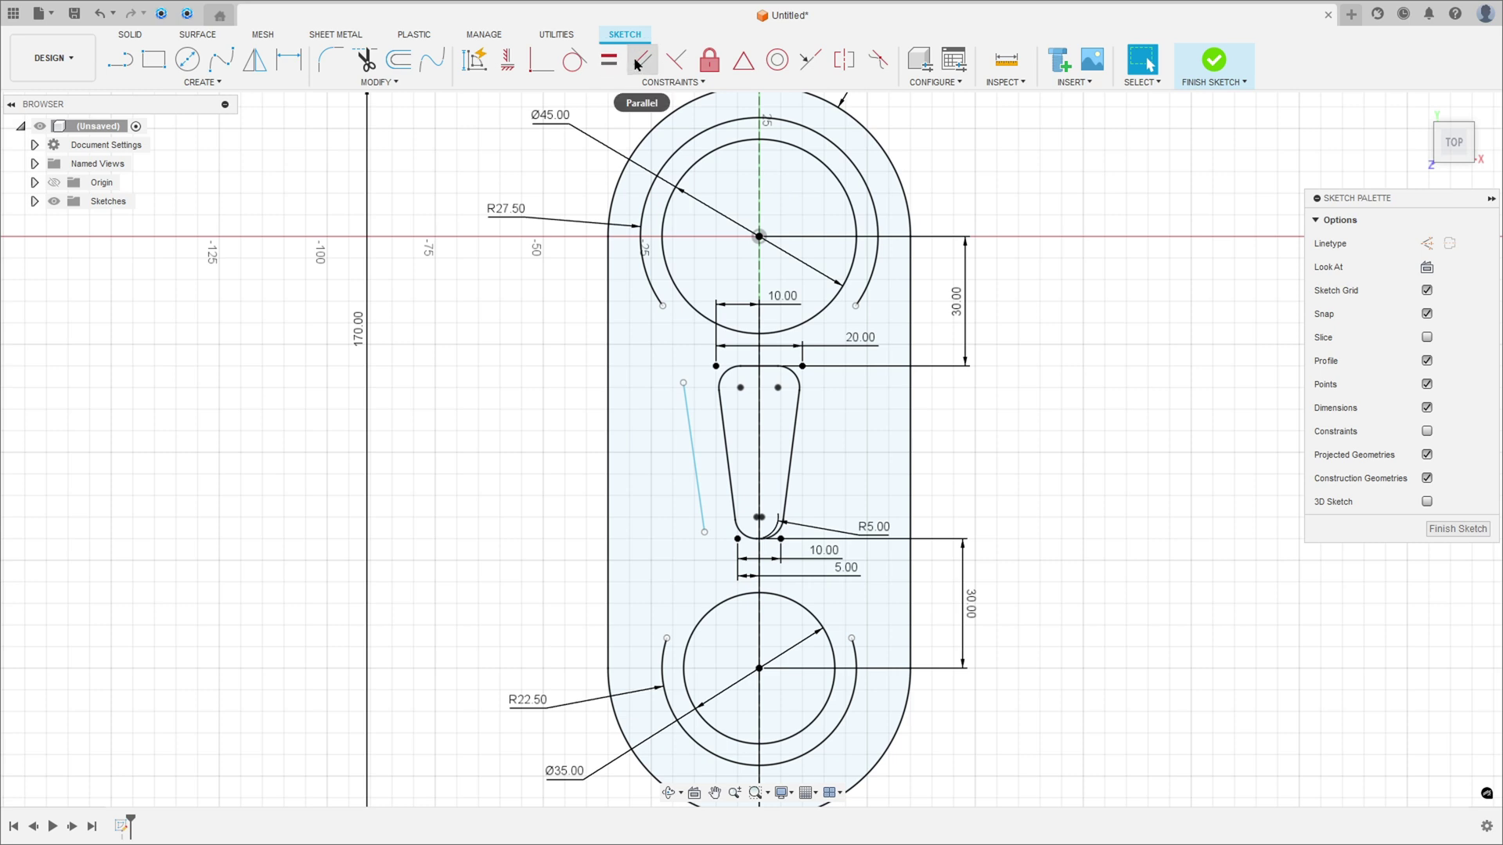
left_click(640, 62)
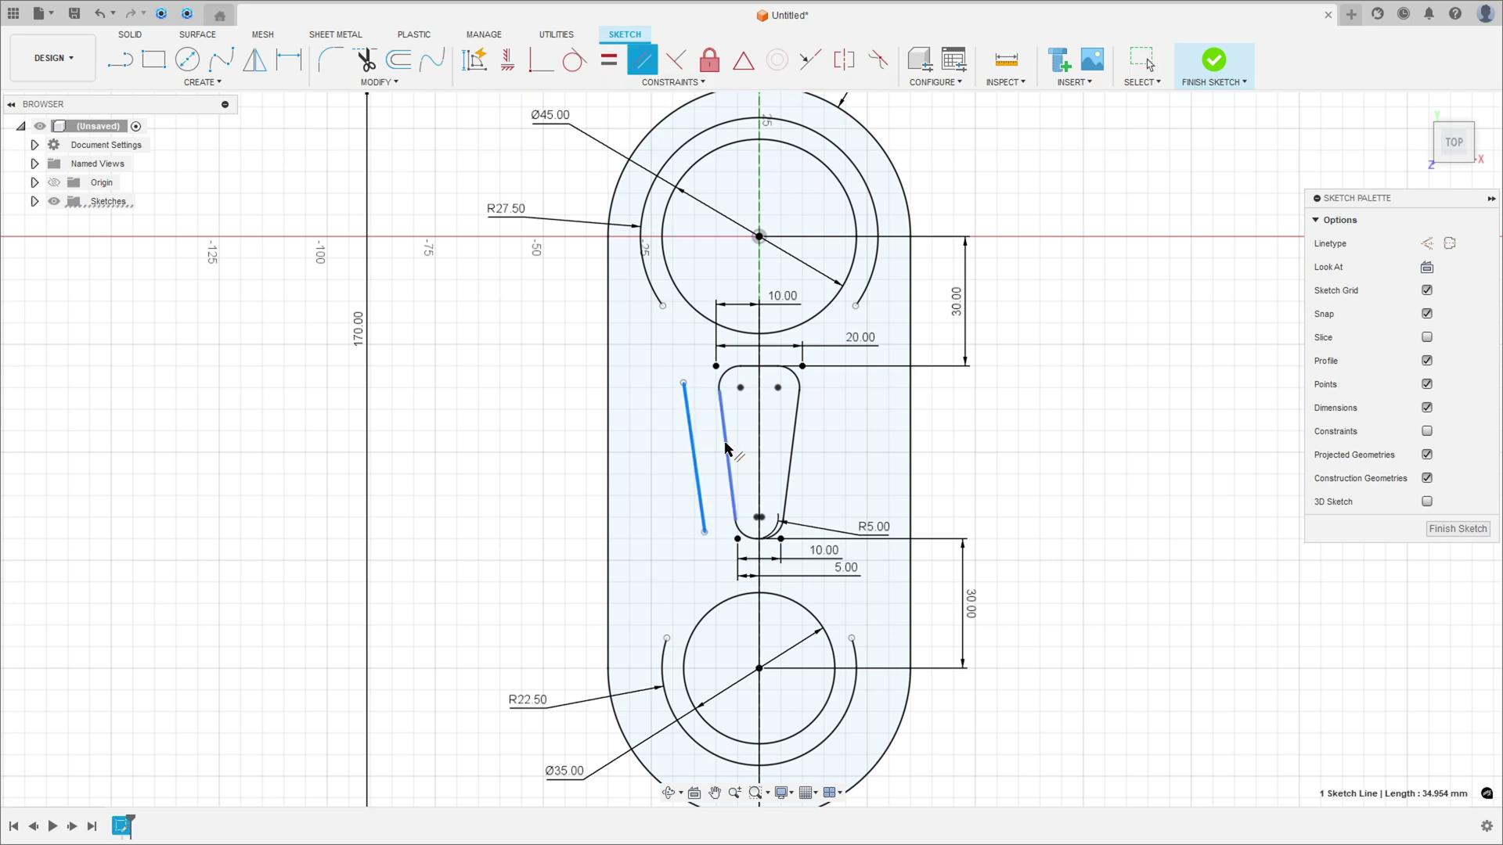
left_click(692, 438)
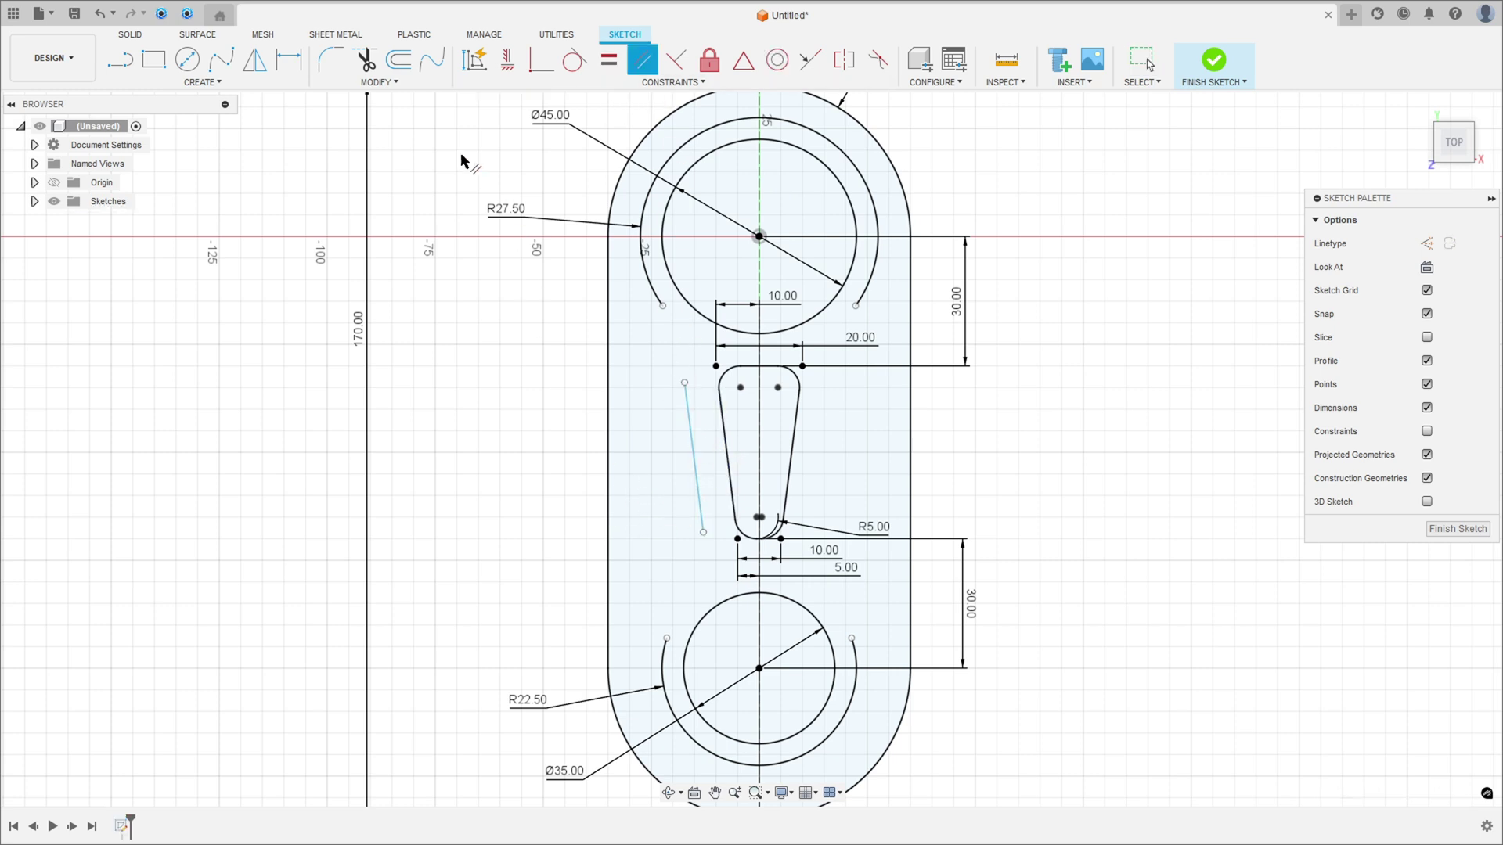
Step: Dimension the slanted line at 5 mm from the pocket's left side
left_click(288, 60)
left_click(696, 467)
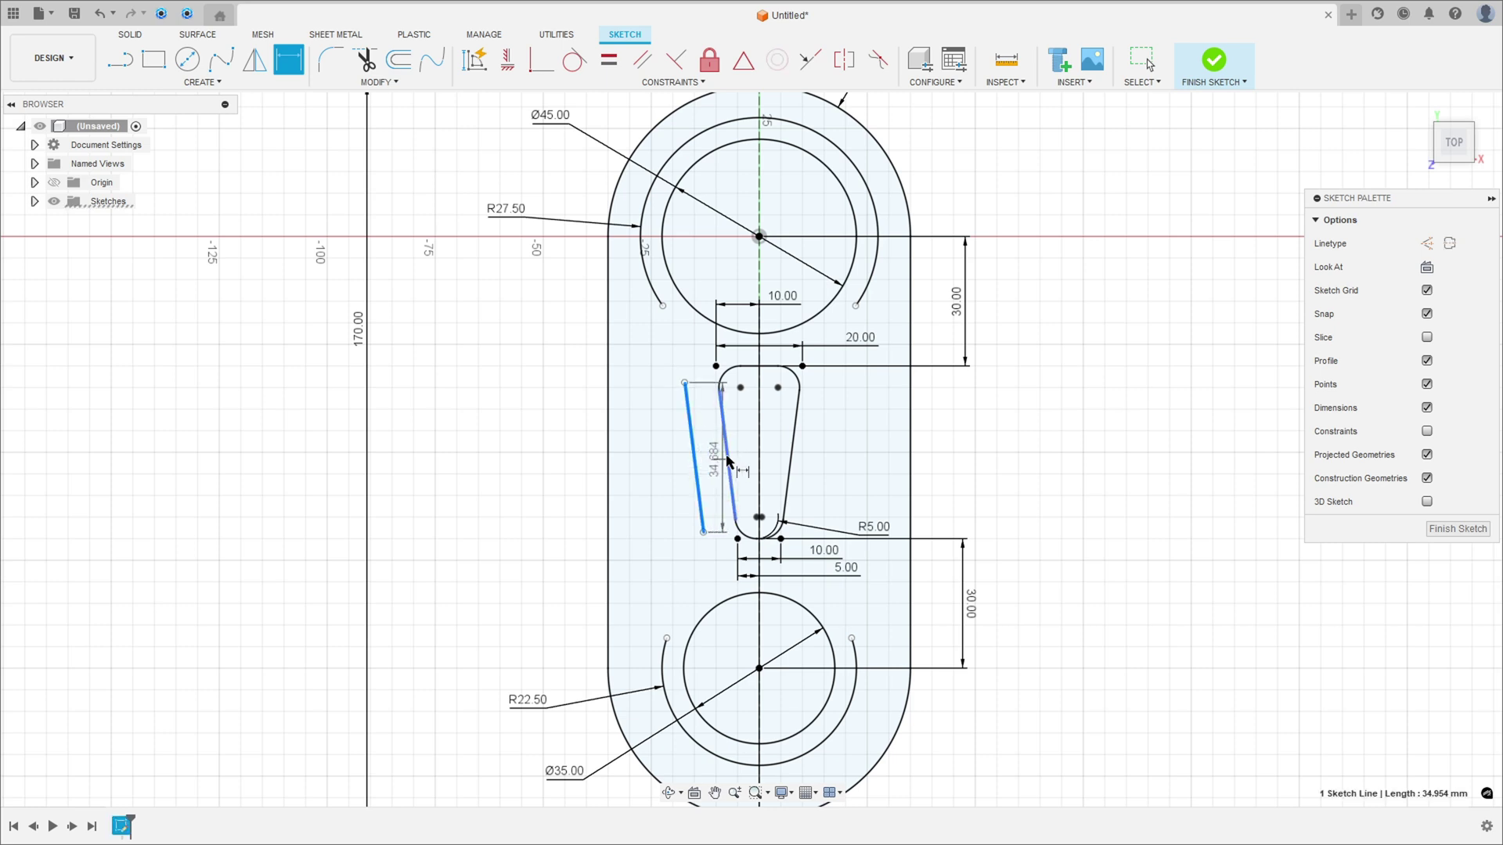
left_click(759, 493)
left_click(761, 494)
type("5")
key("Return")
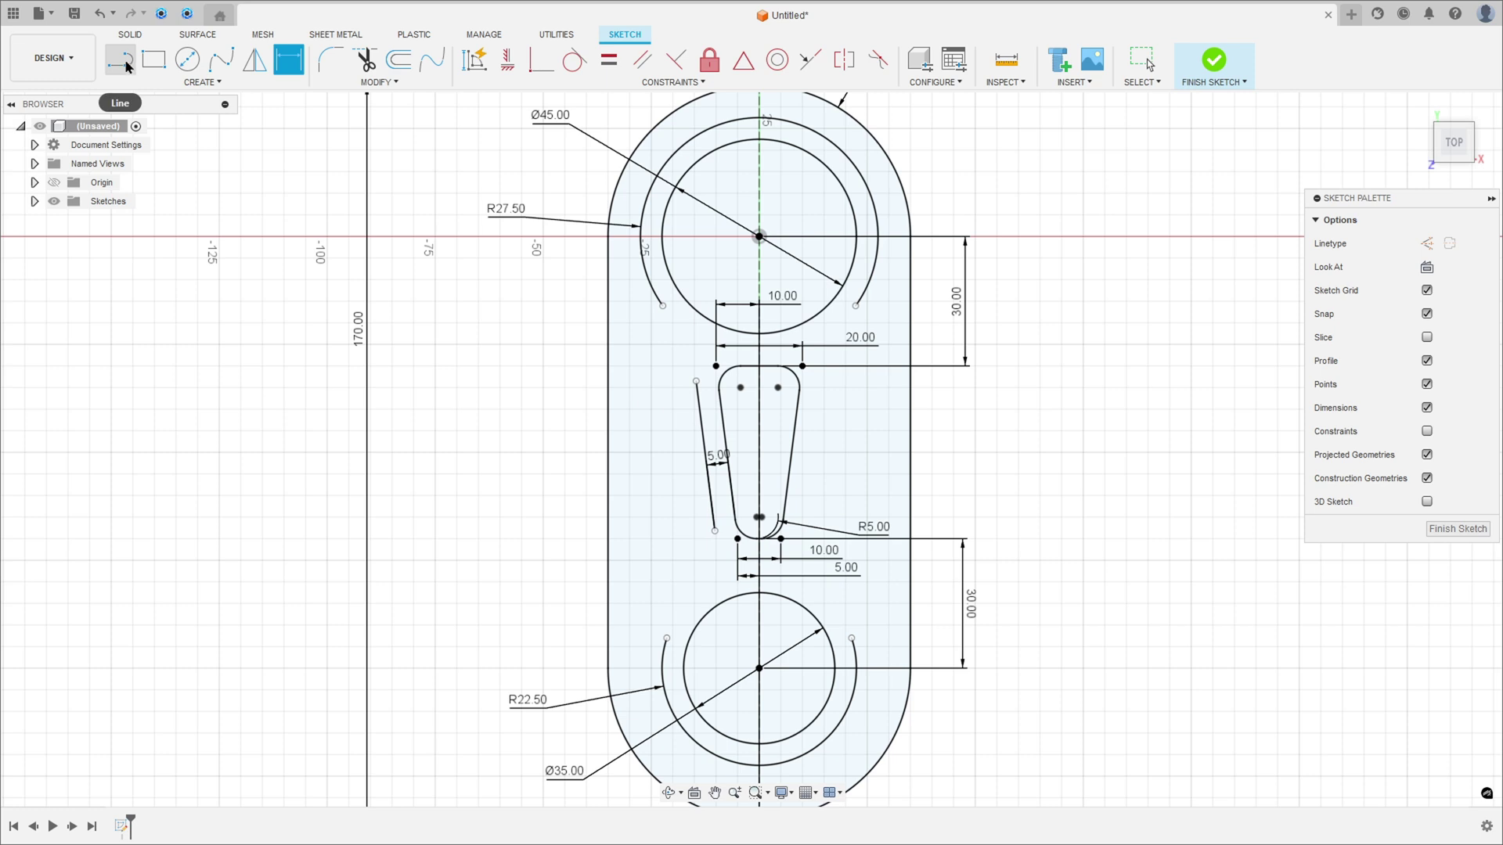
Step: Draw 3-point arcs joining the slanted line's upper end to the R27.50 arc and its lower end to the R22.50 arc
left_click(202, 82)
mouse_move(138, 139)
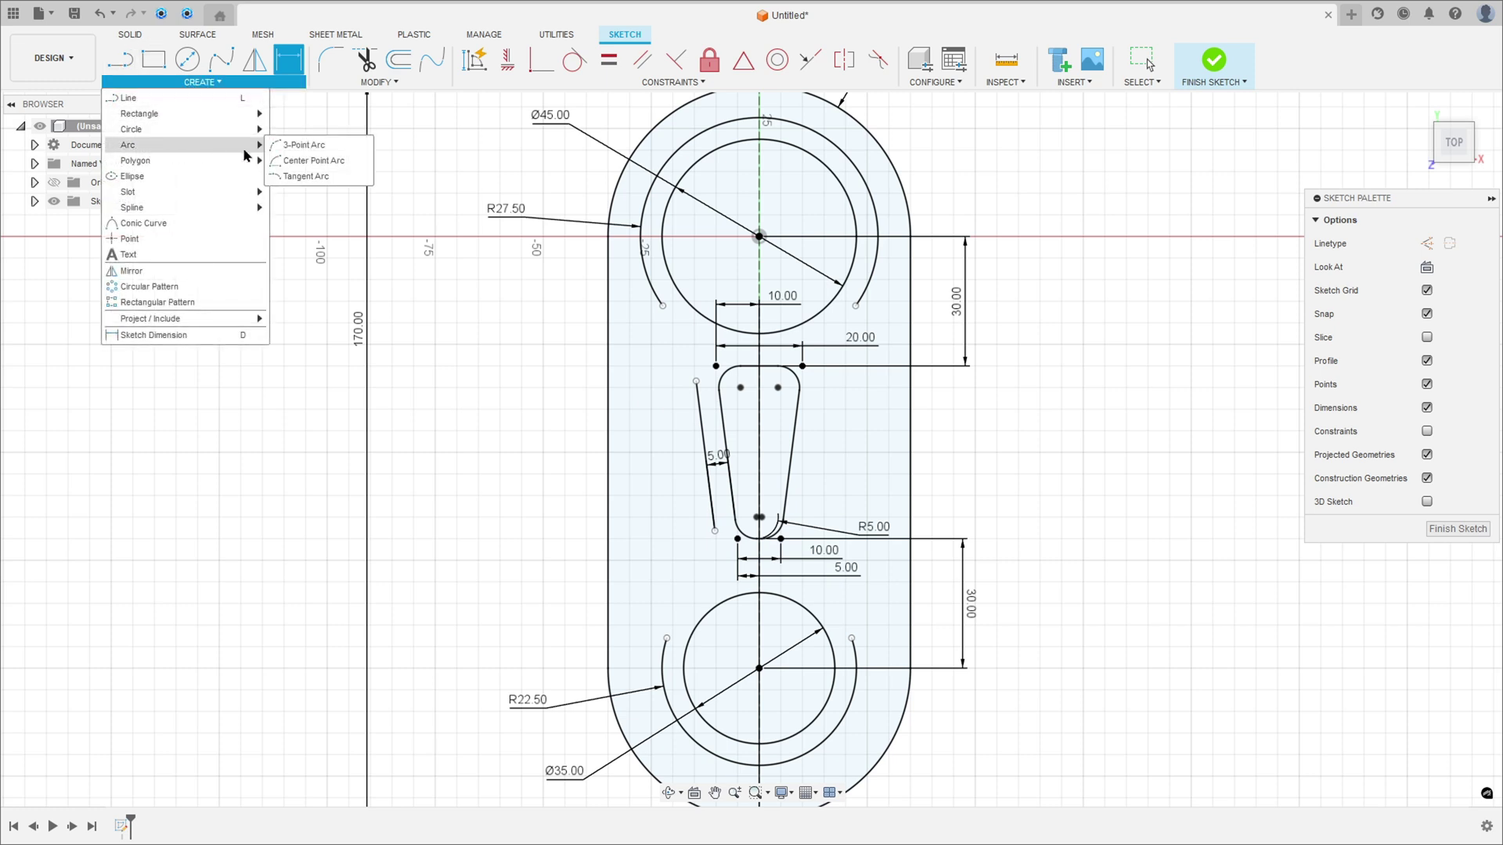
left_click(301, 150)
left_click(662, 305)
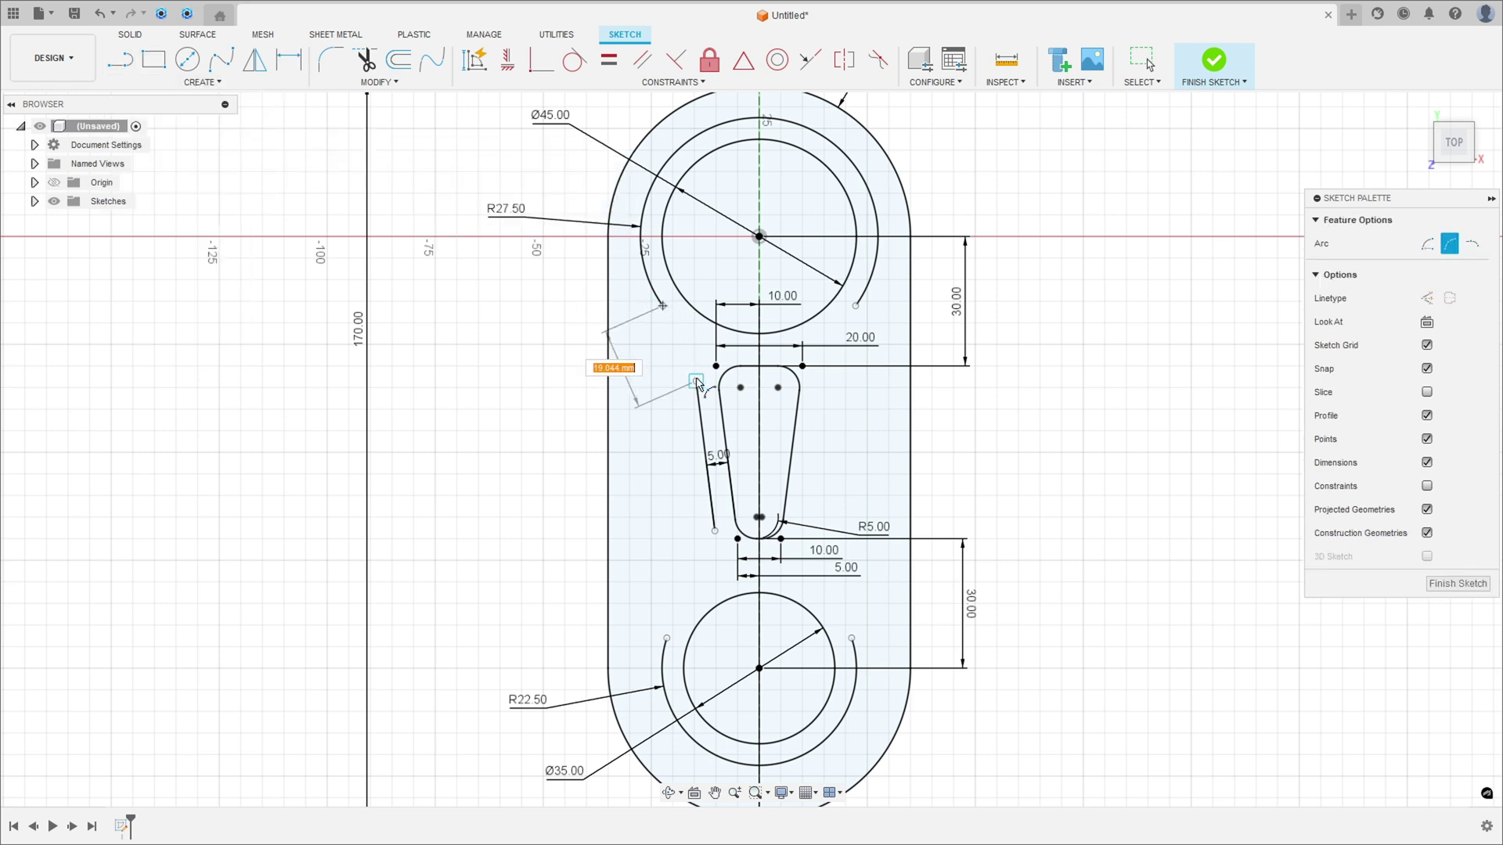
left_click(715, 531)
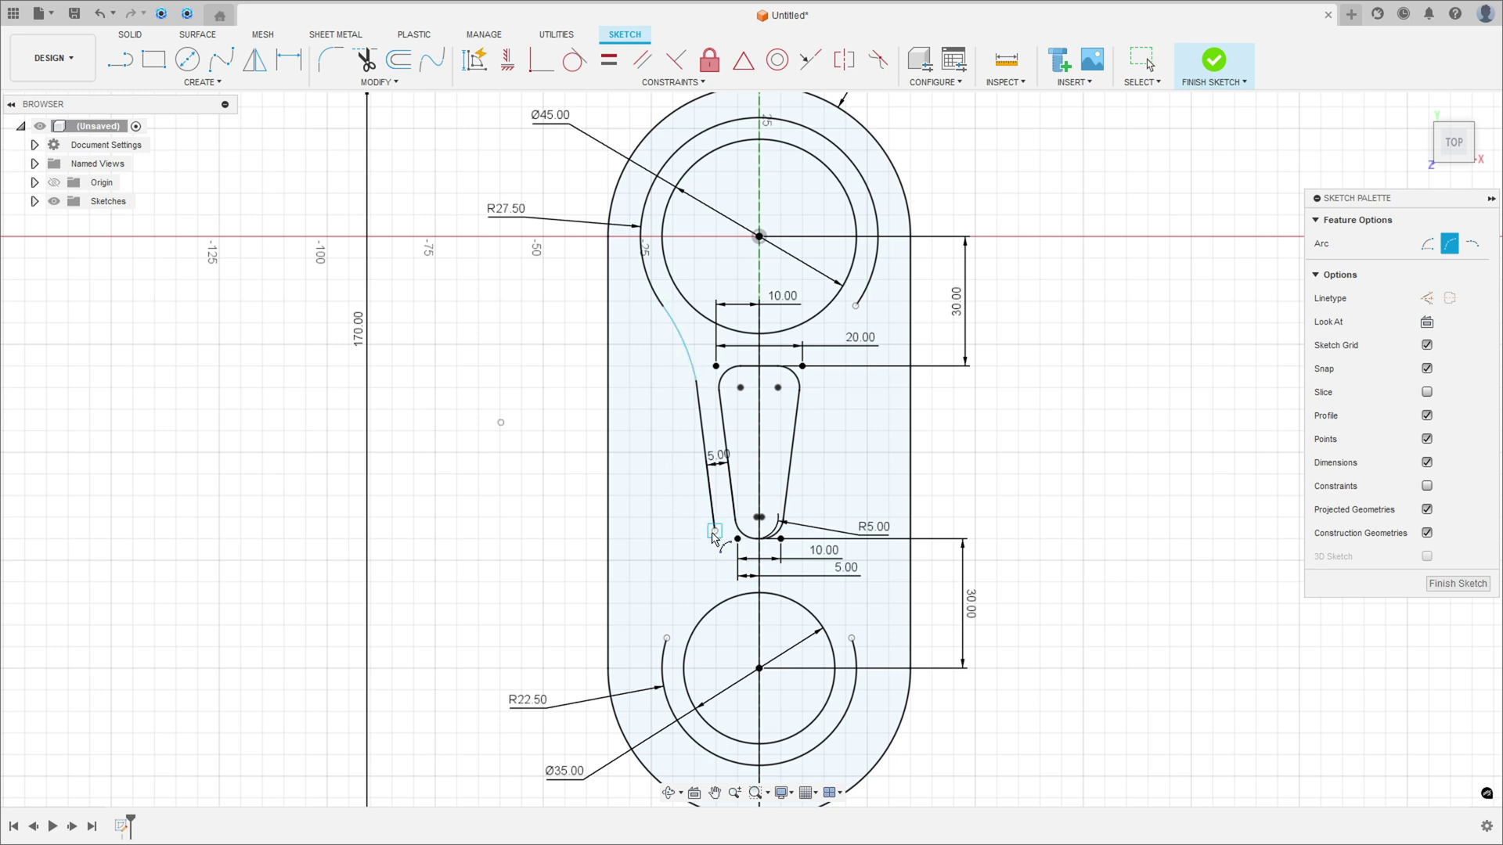
left_click(667, 638)
left_click(688, 614)
key("Escape")
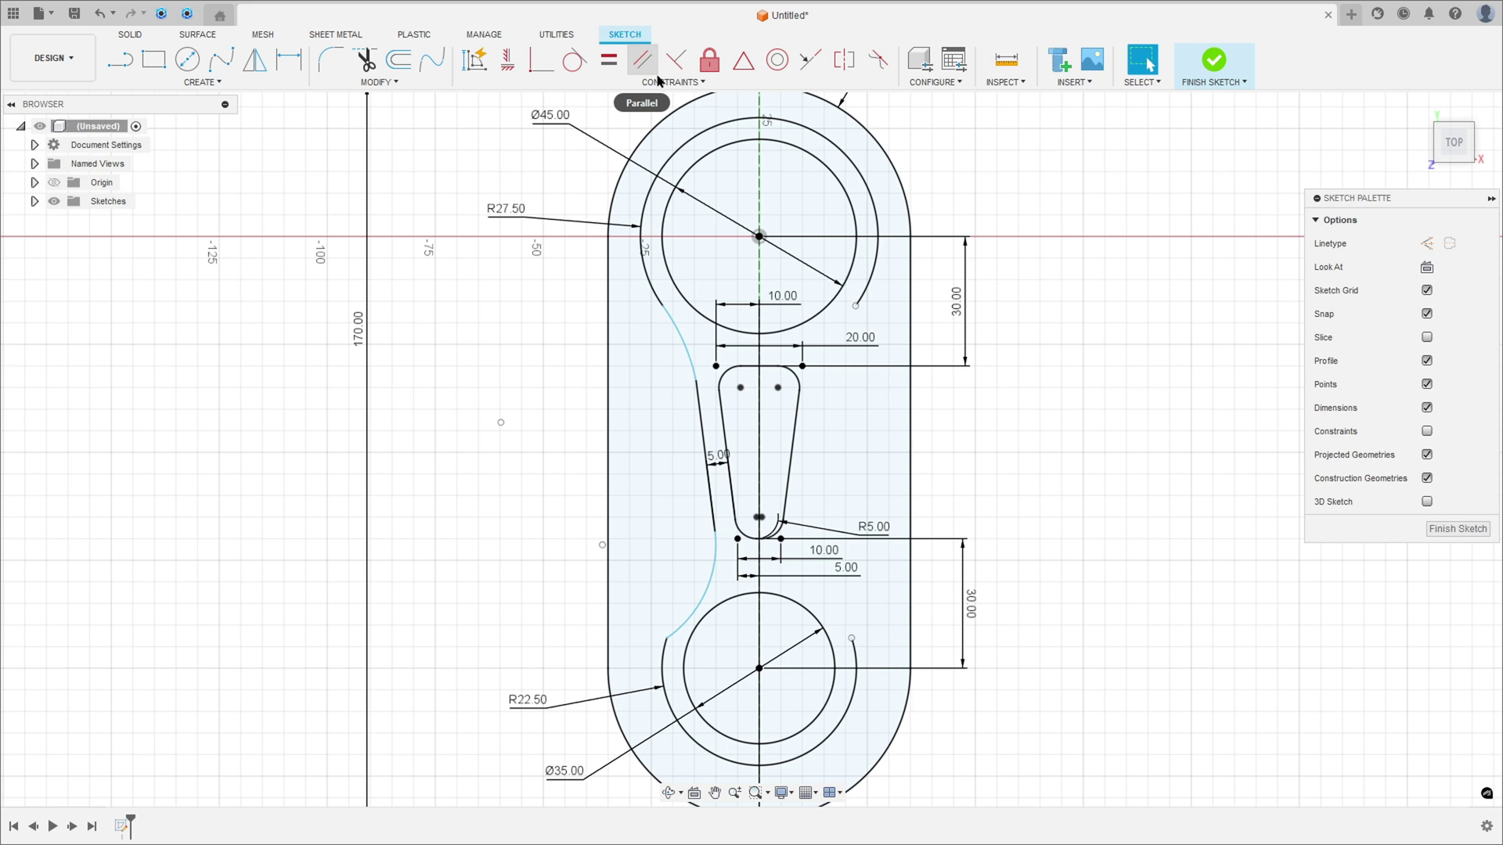
Step: Display the sketch constraints and make the upper blending arc tangent to the R27.50 arc and the slanted line
left_click(575, 60)
left_click(672, 320)
left_click(656, 299)
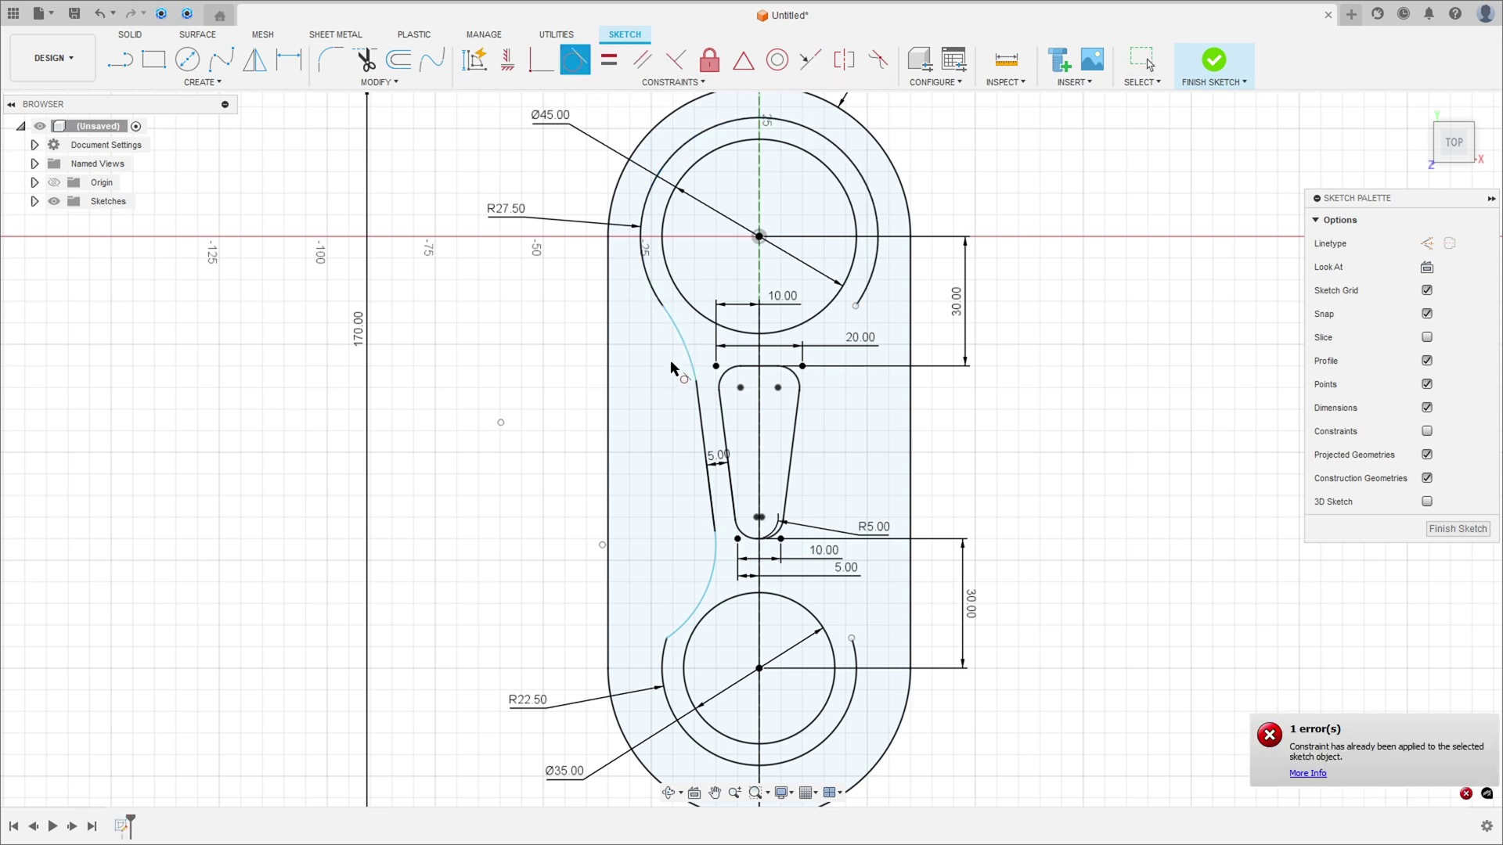
left_click(1427, 431)
key("Escape")
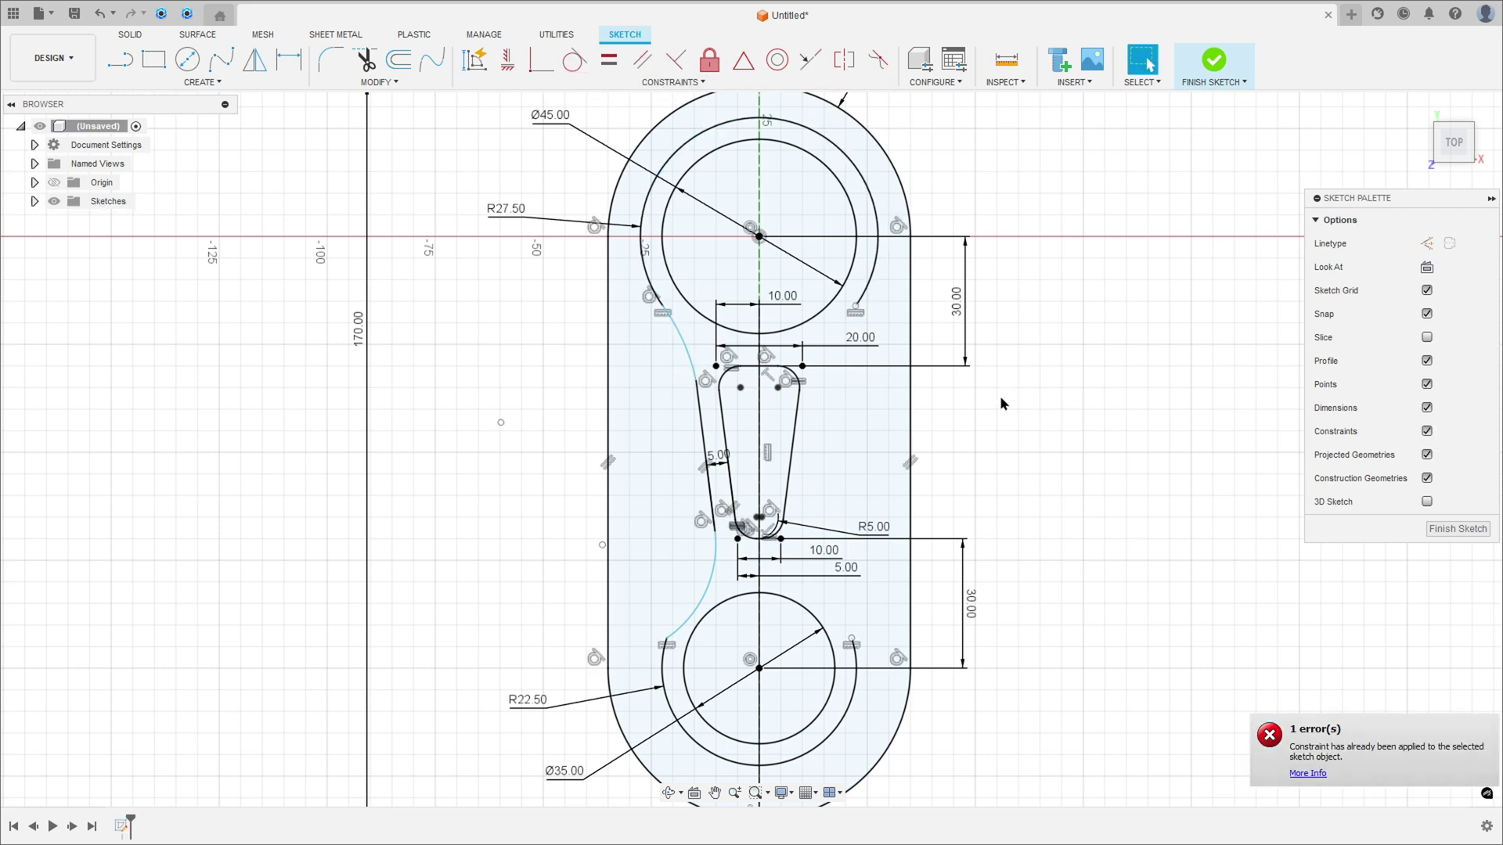
left_click(681, 344)
left_click(574, 59)
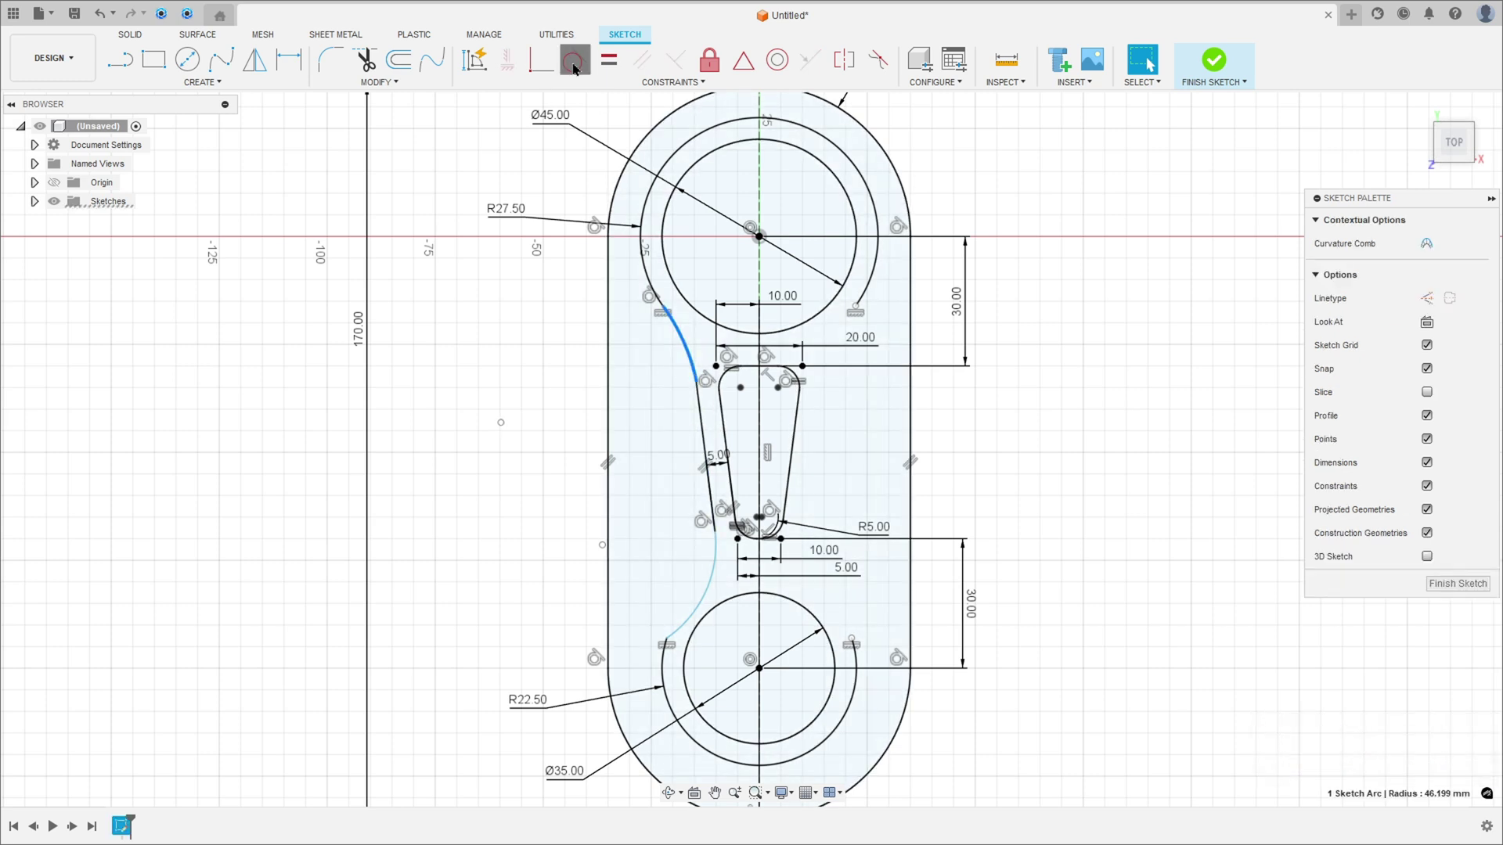
left_click(701, 400)
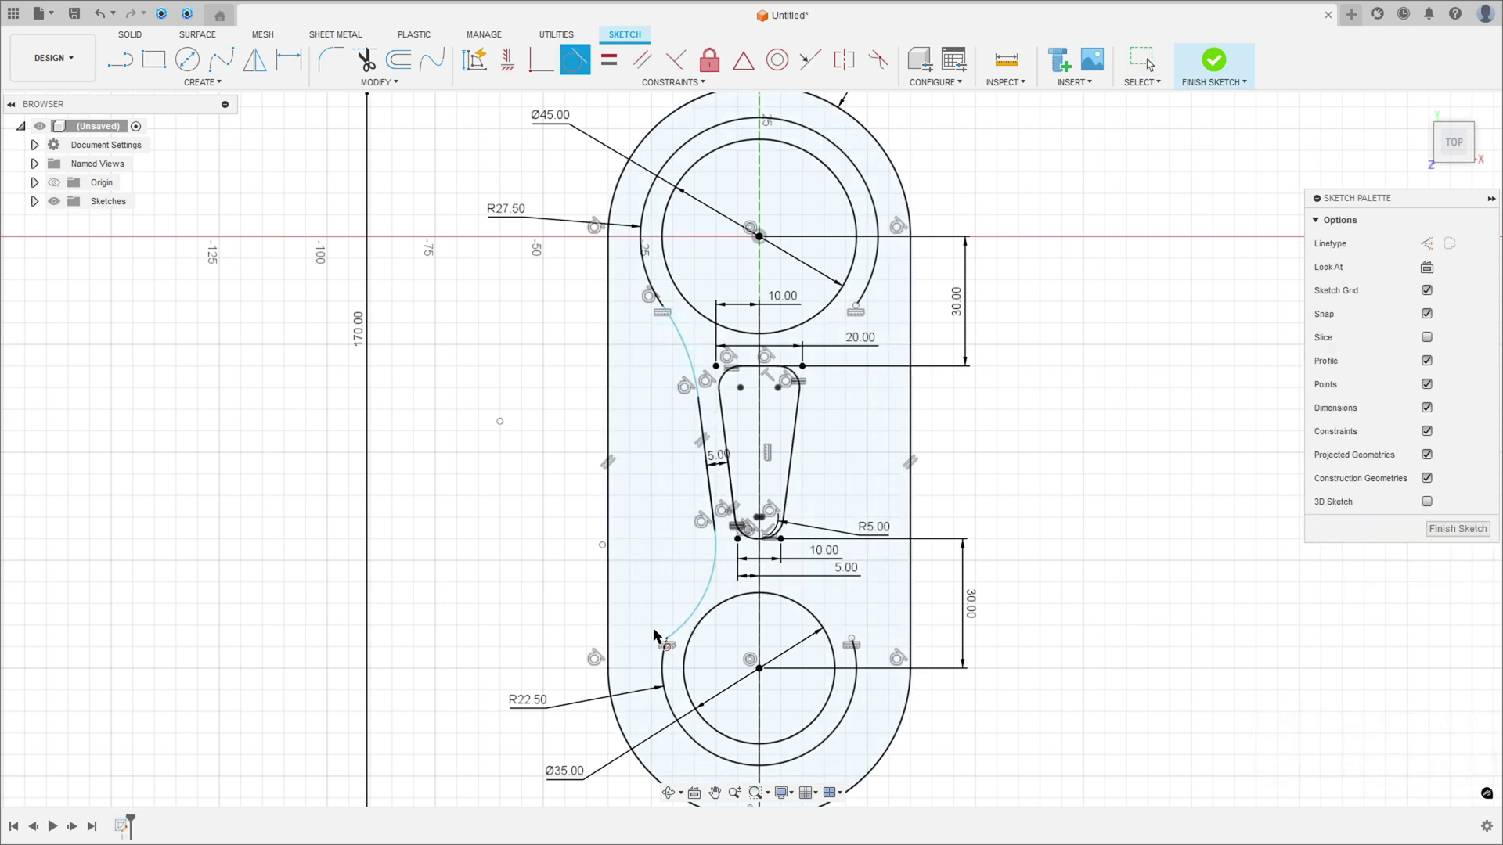
Step: Make the lower blending arc tangent to the R22.50 arc around the lower hole
left_click(697, 617)
key("Escape")
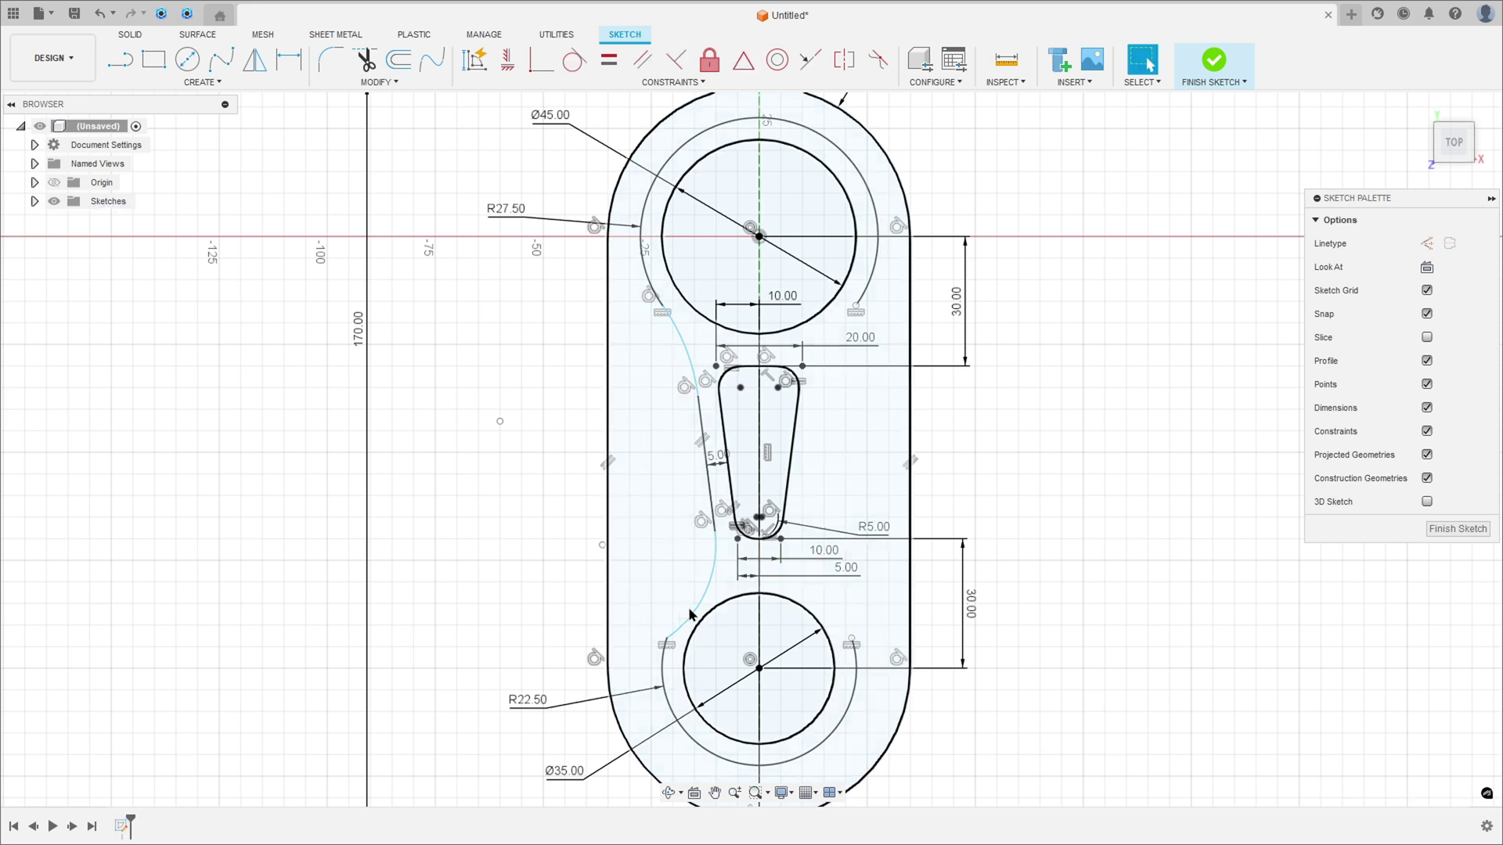
left_click(574, 60)
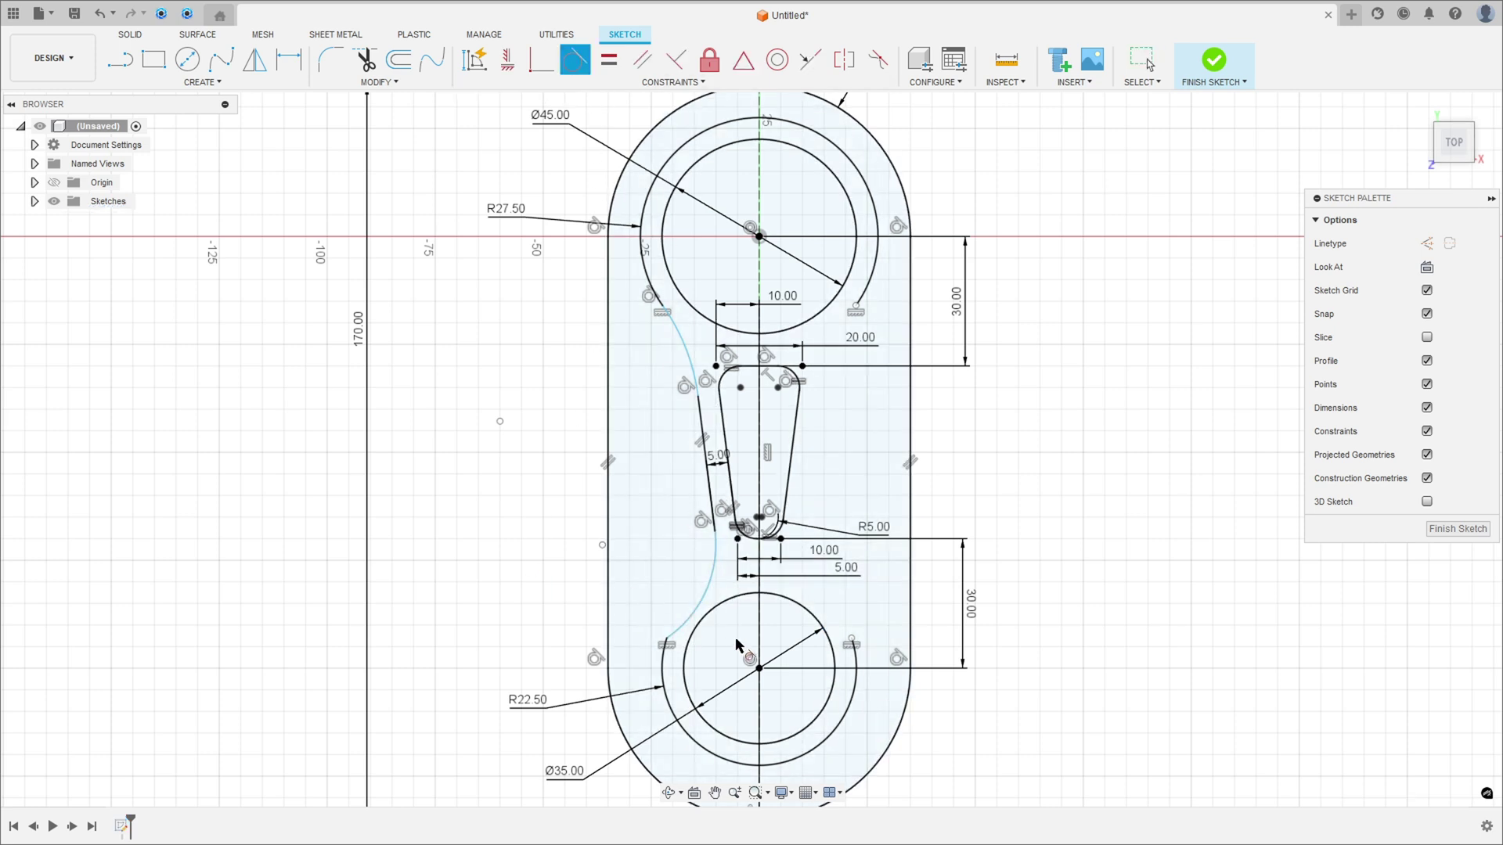
left_click(697, 616)
left_click(664, 661)
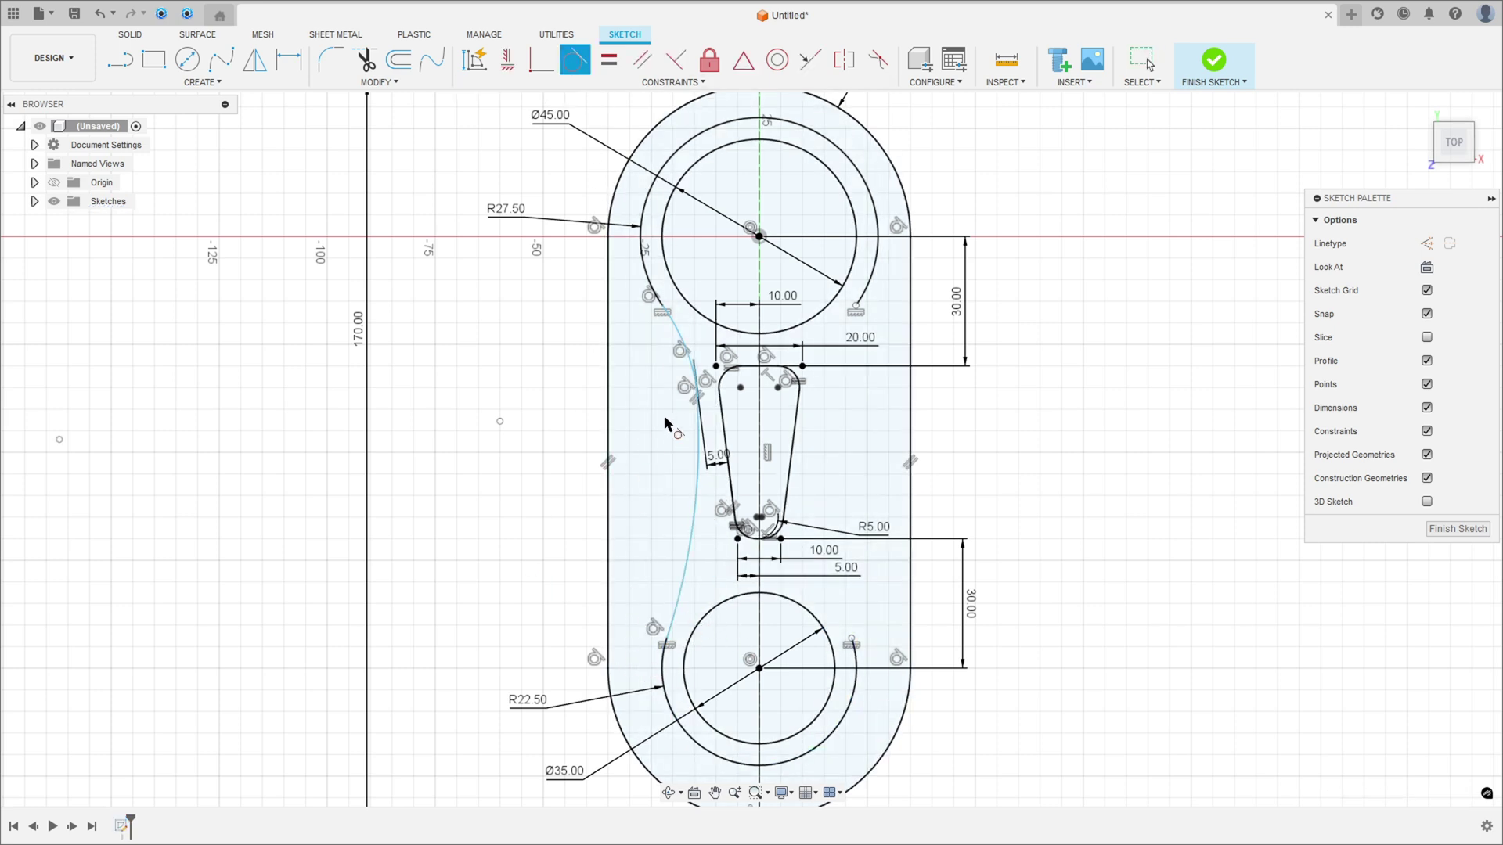
Step: Move the endpoint shared by the slanted line and the lower blending arc down beside the pocket's lower end
key("Escape")
scroll(694, 375, "up", 4)
left_click(706, 442)
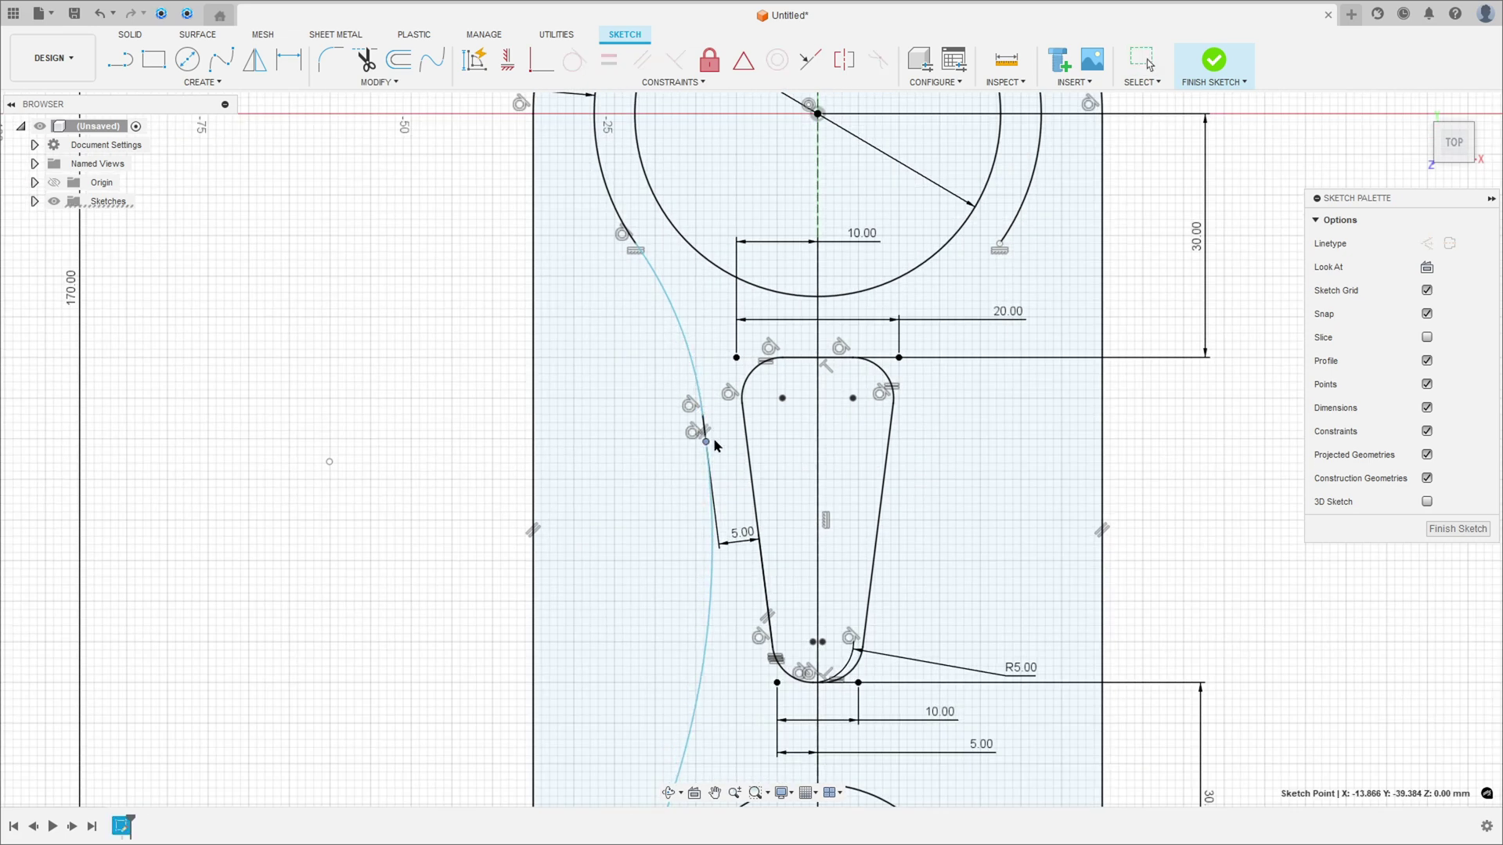
left_click_drag(706, 443, 728, 612)
scroll(619, 595, "down", 4)
mouse_move(586, 595)
middle_mouse_down()
mouse_move(484, 524)
mouse_move(538, 464)
middle_mouse_up()
key("Escape")
Step: Dimension the upper blending arc with a radius of 60.72 mm
key("d")
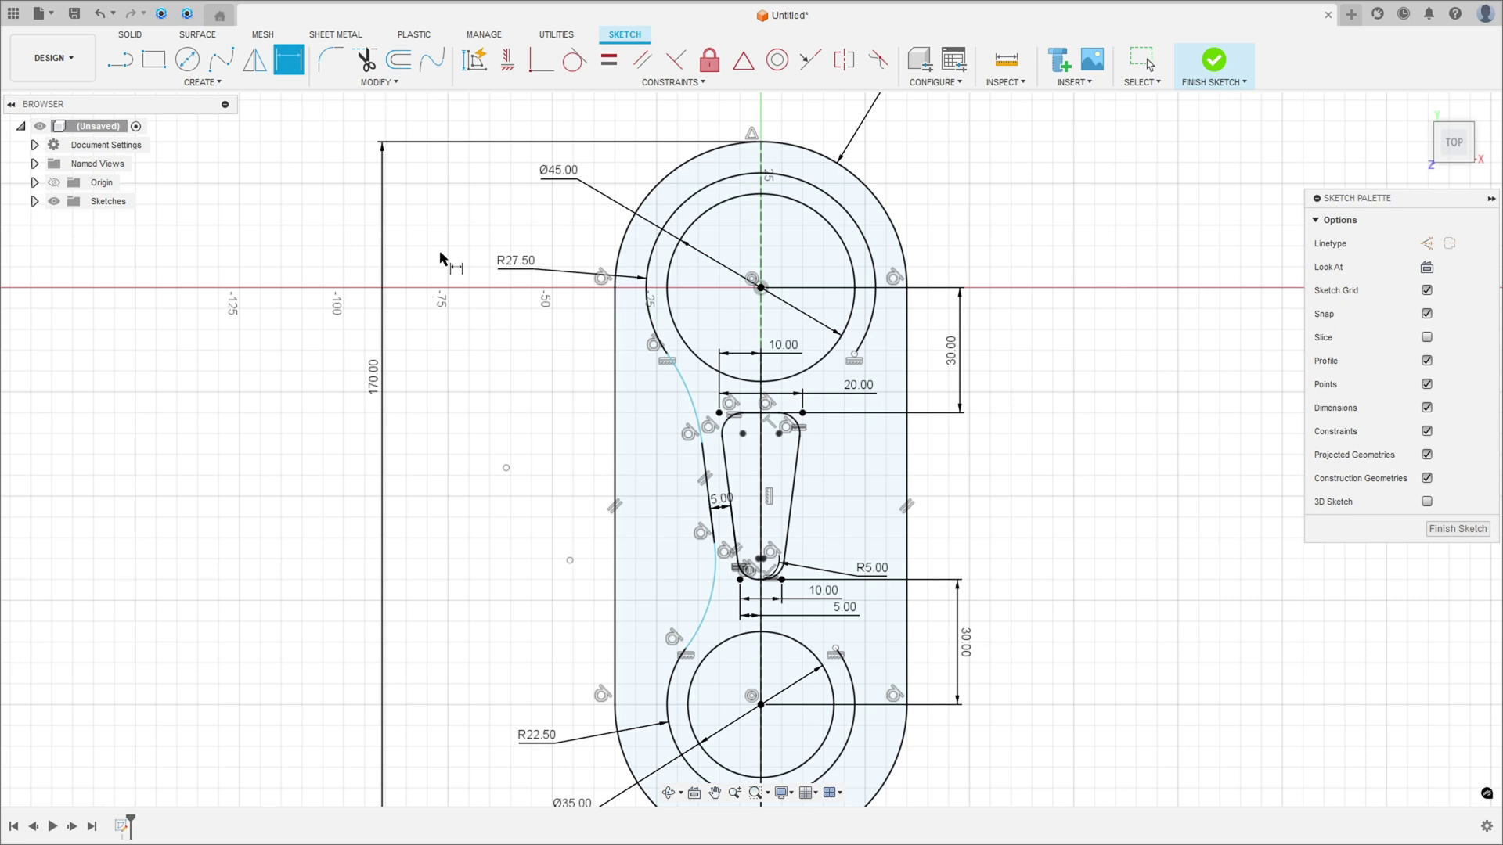
left_click(684, 397)
left_click(506, 467)
left_click(575, 443)
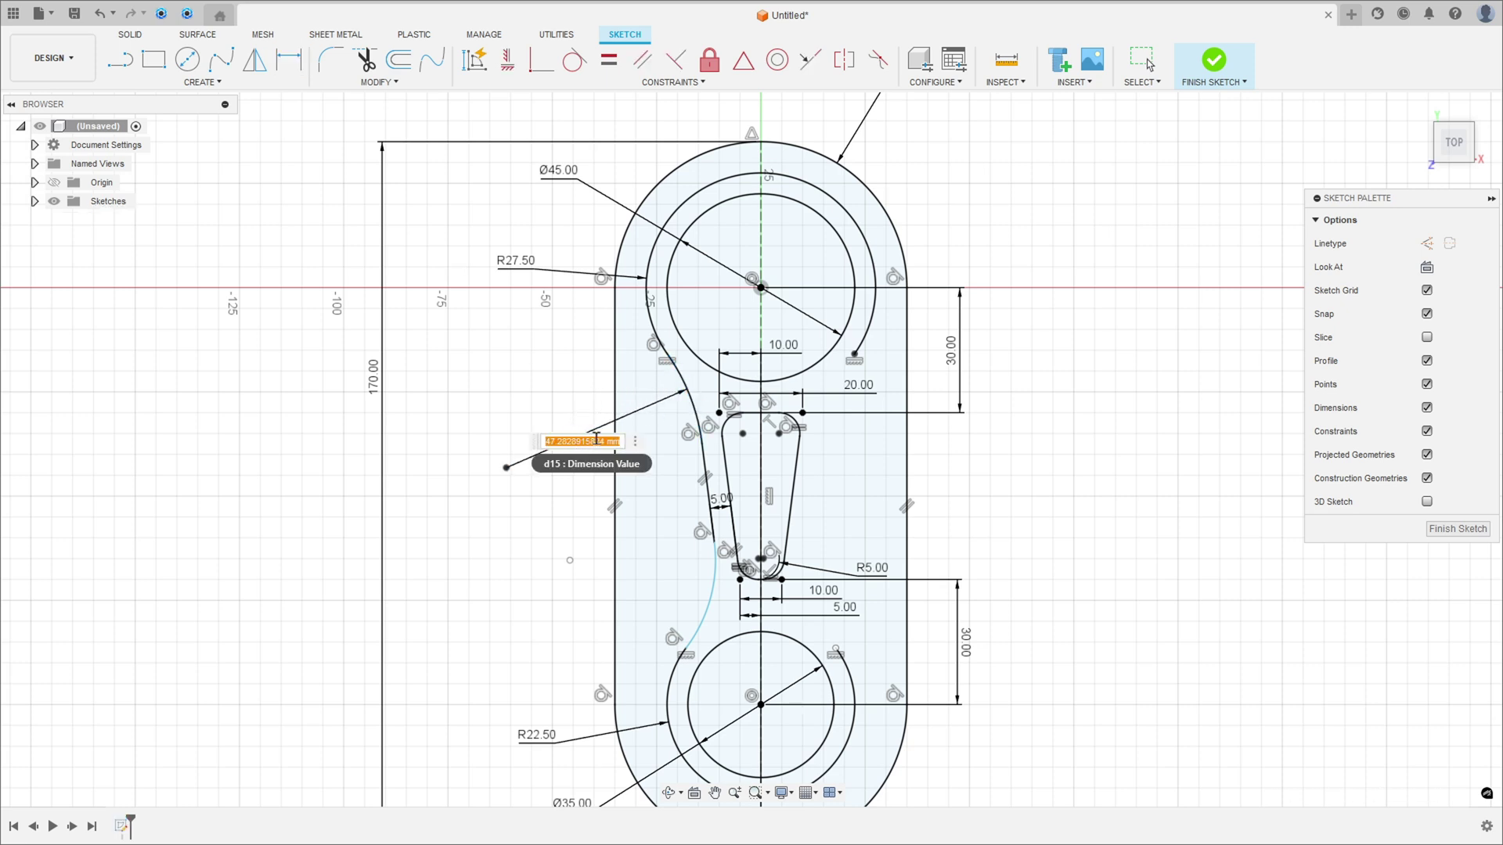
type("60.72")
key("Return")
Step: Dimension the lower blending arc with a radius of 24.87 mm and move the 5.00 offset dimension text outside the slanted line
left_click(700, 608)
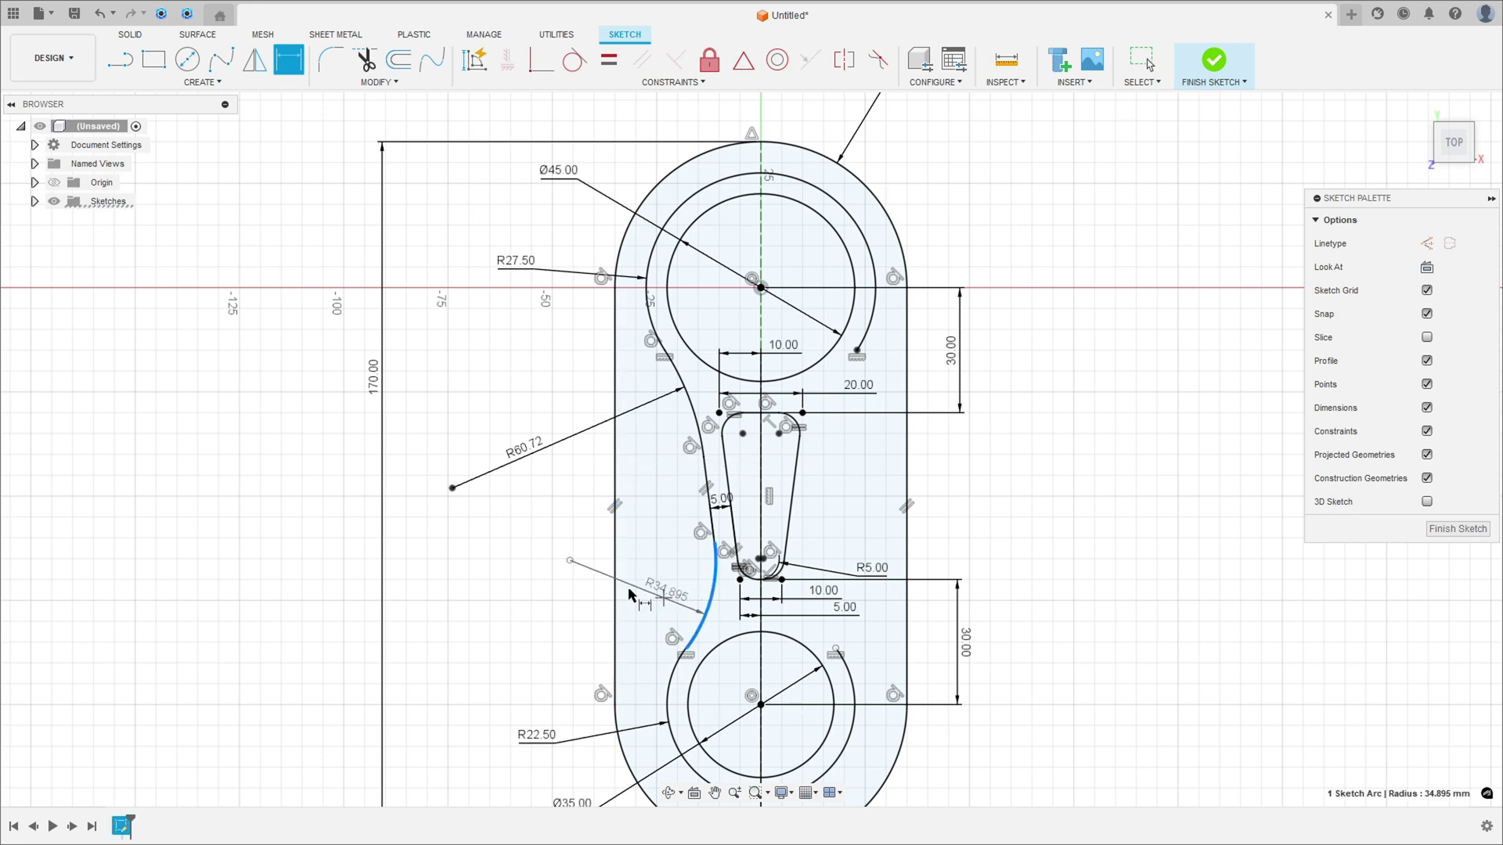
left_click(570, 560)
left_click(697, 587)
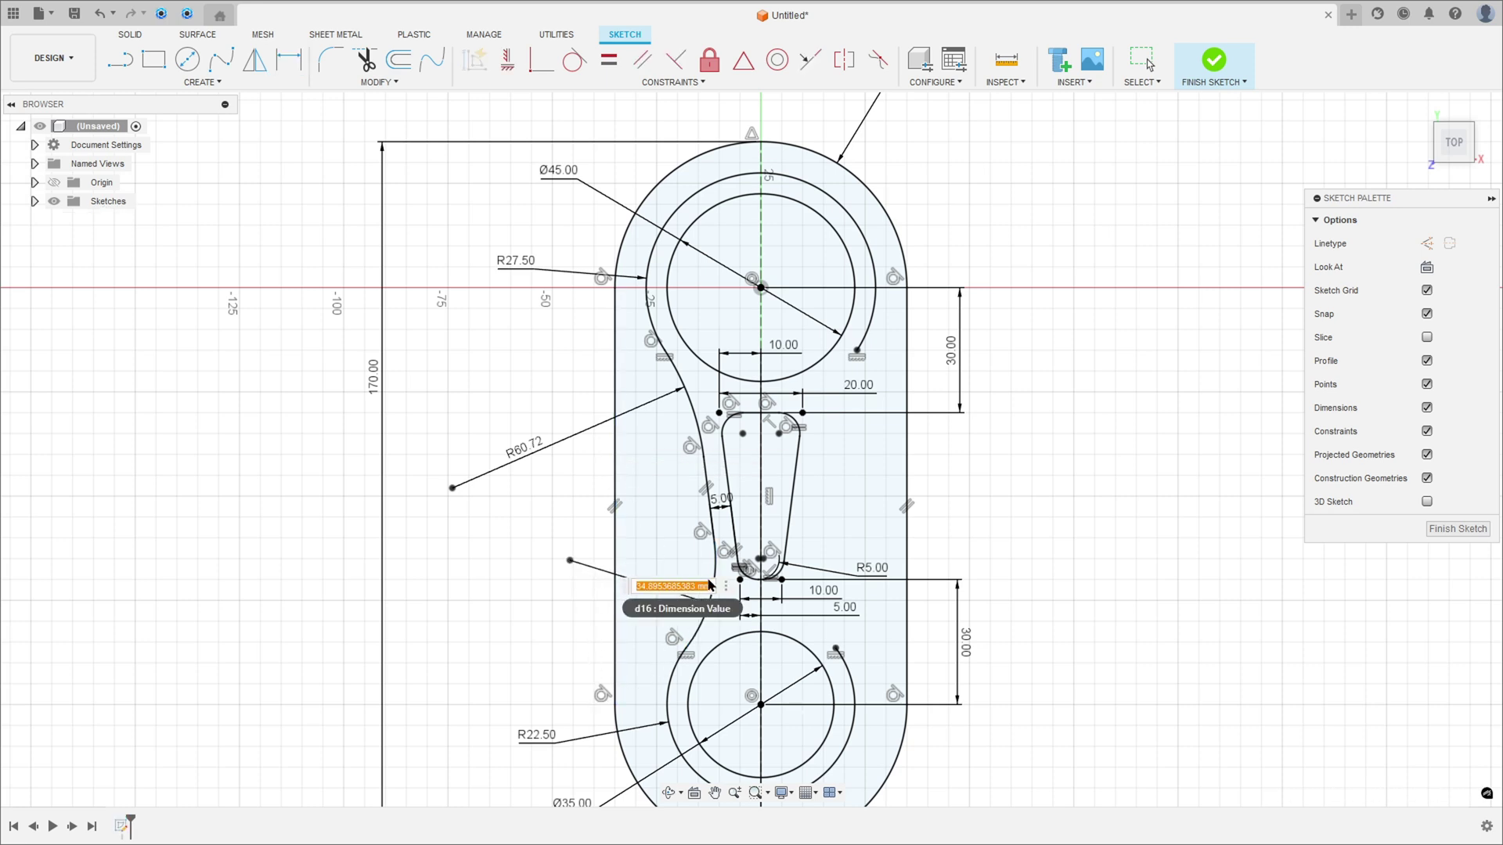
type("24,87")
key("Return")
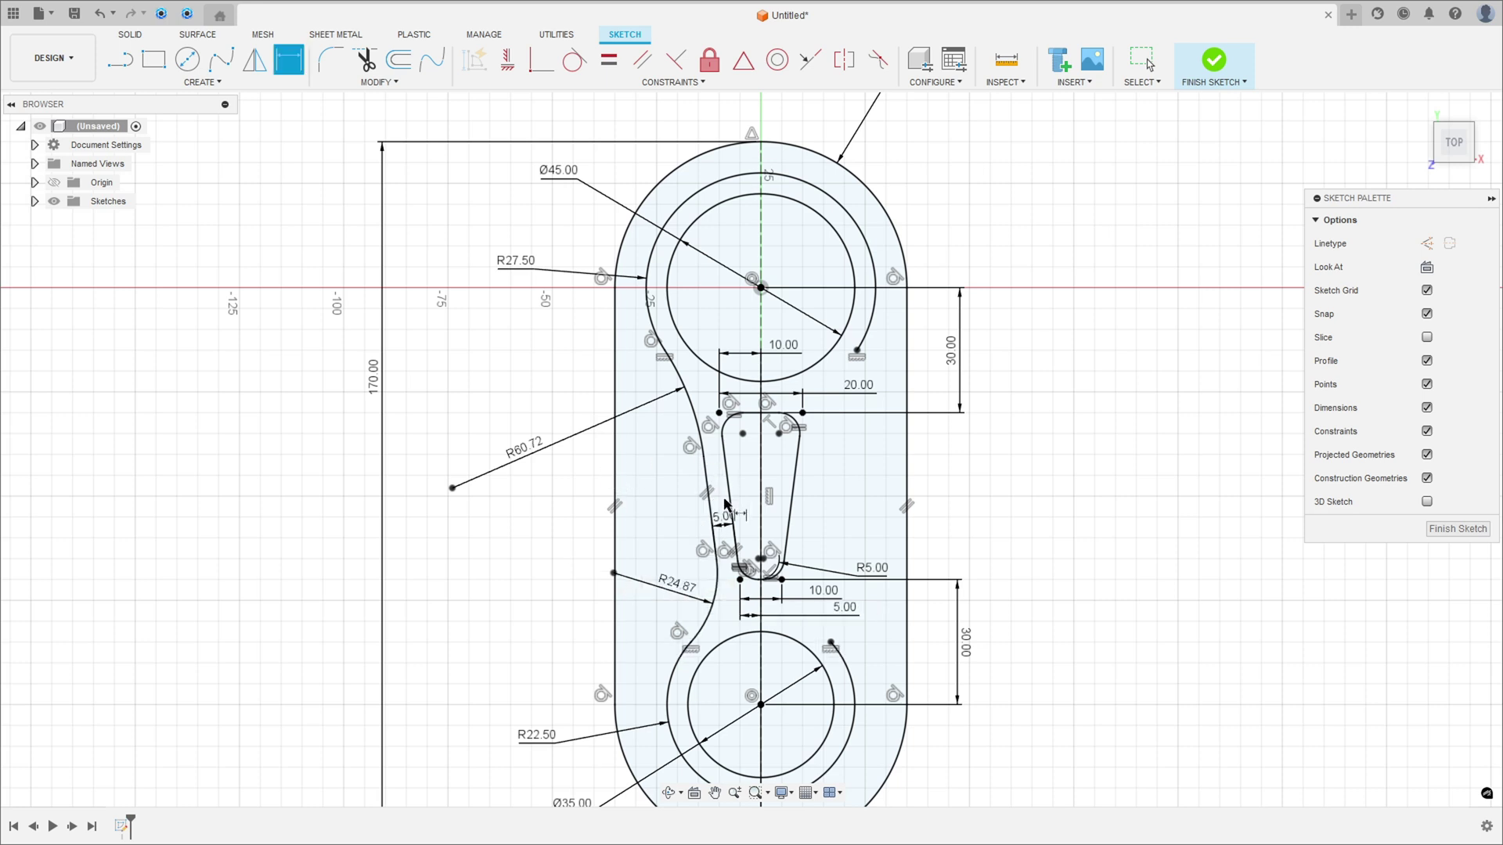
key("Escape")
left_click_drag(726, 525, 661, 492)
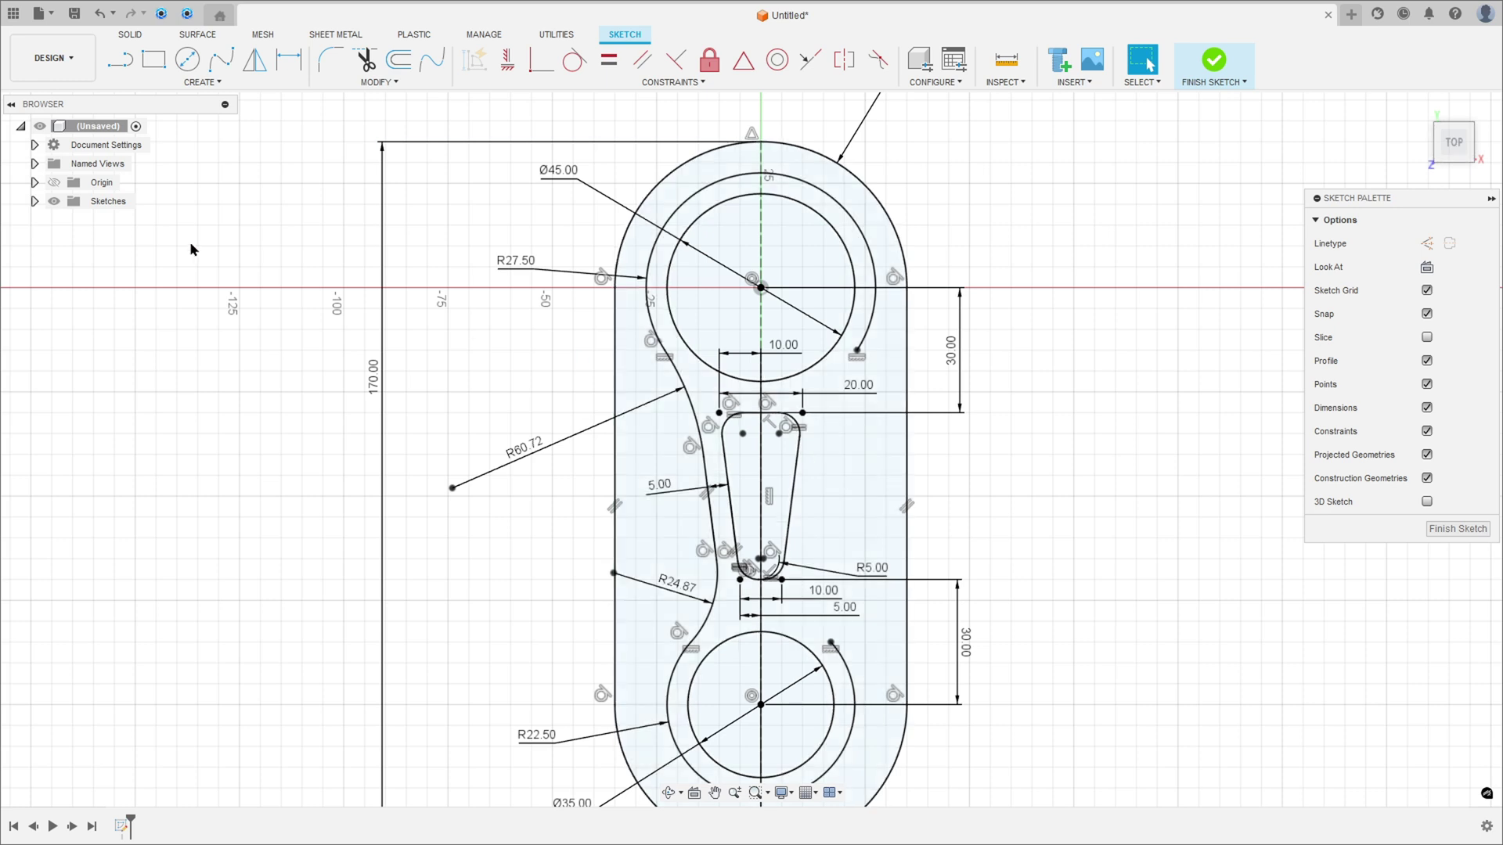
Step: Mirror the slanted line and both blending arcs about the link's vertical centerline
left_click(256, 60)
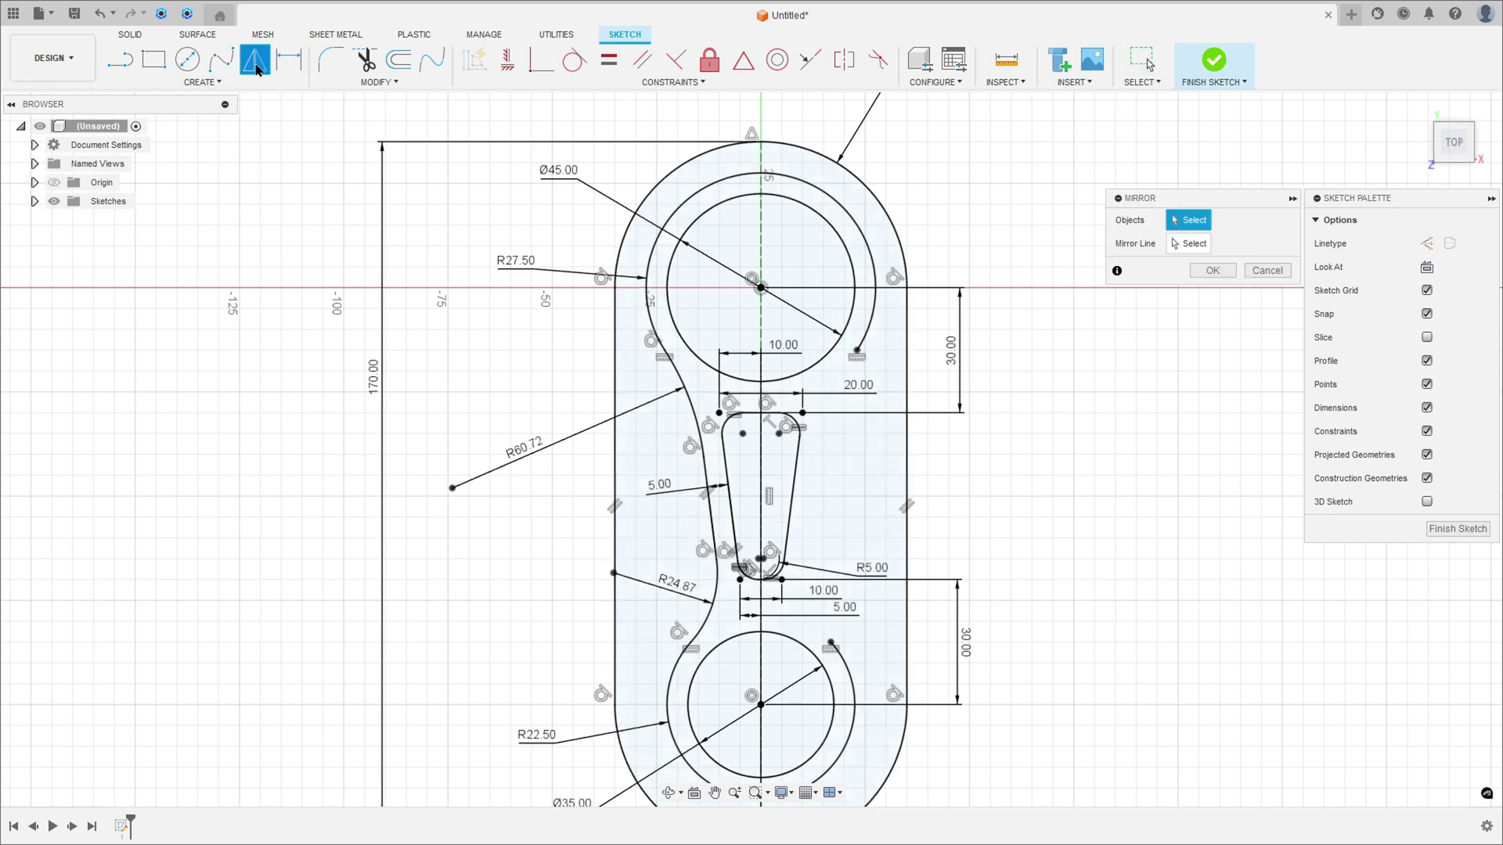
left_click(694, 422)
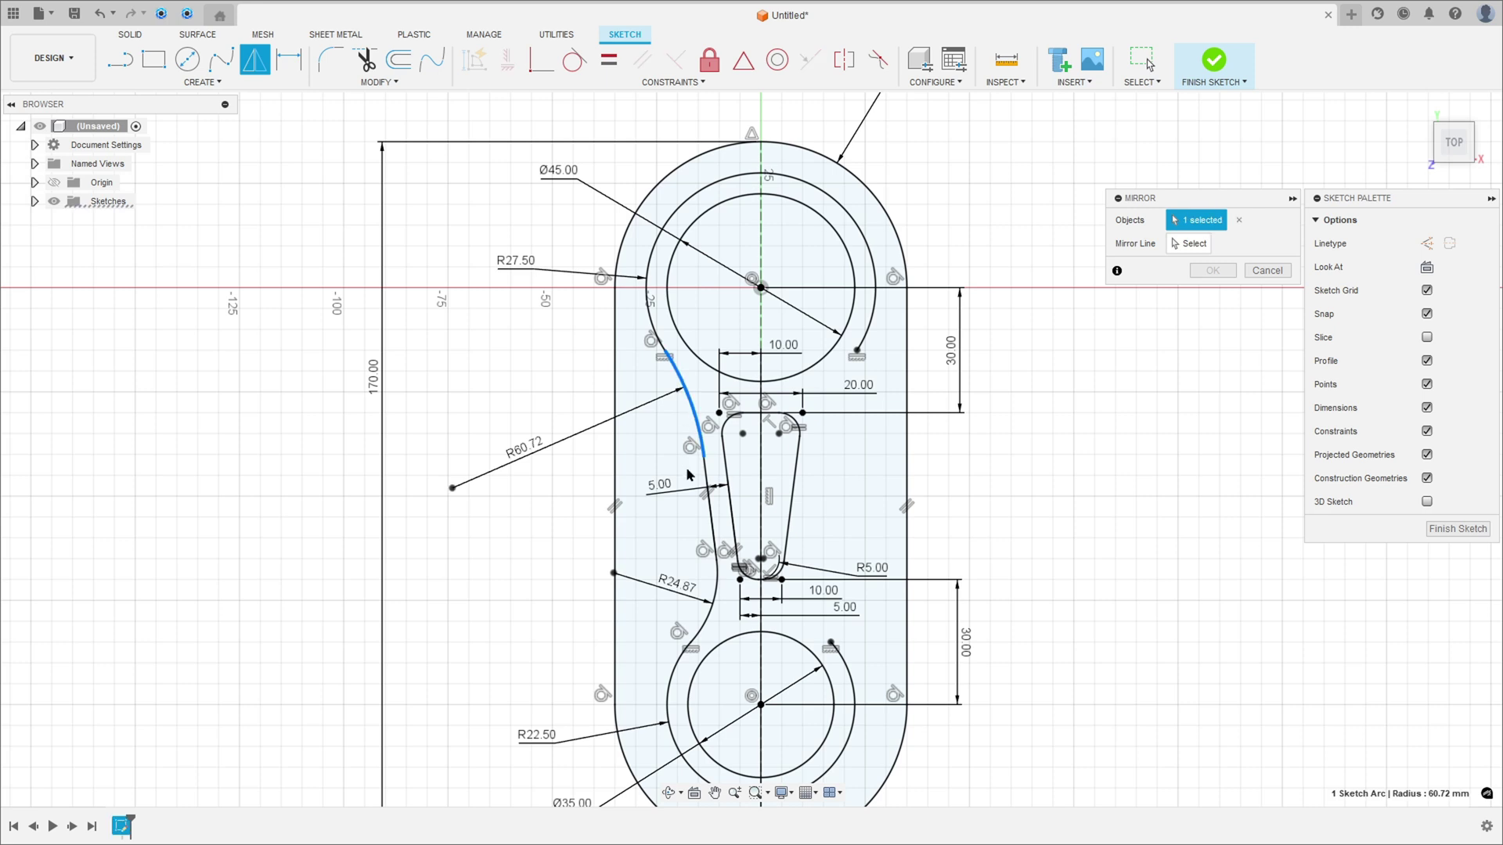
left_click(713, 600)
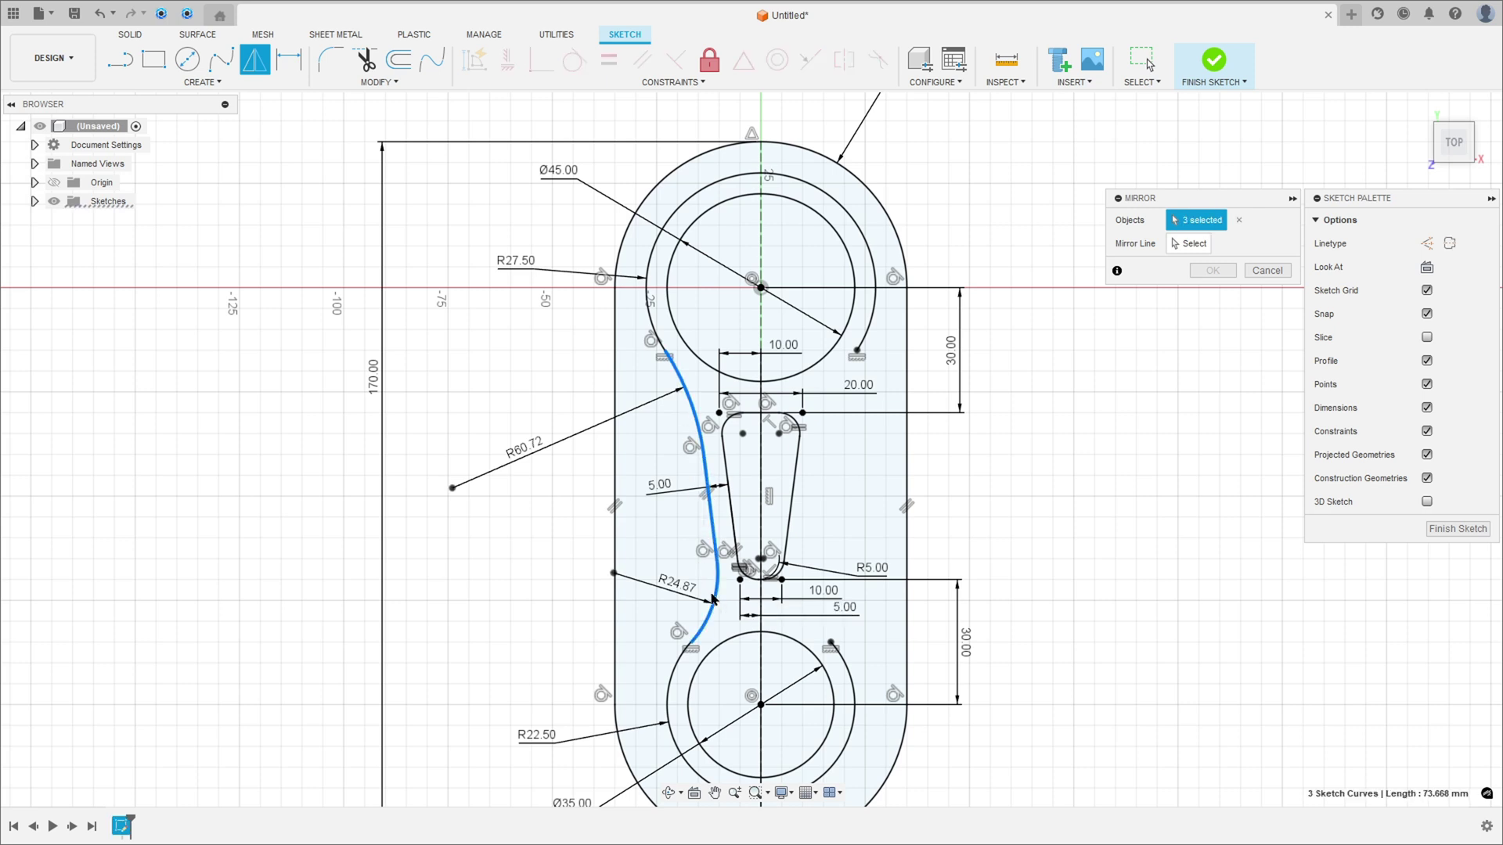
left_click(1189, 244)
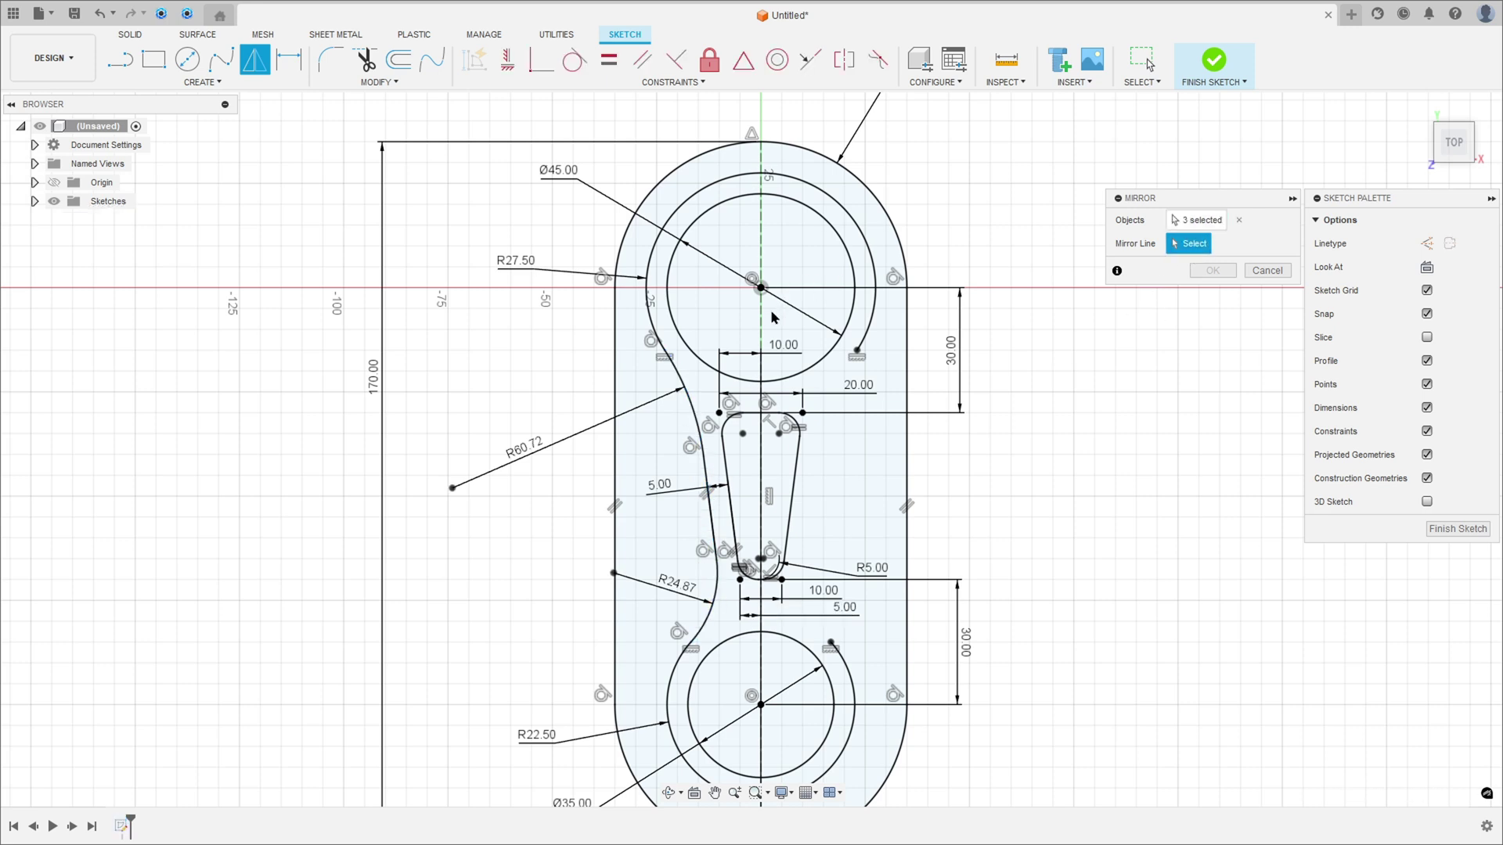
left_click(762, 325)
left_click(1213, 270)
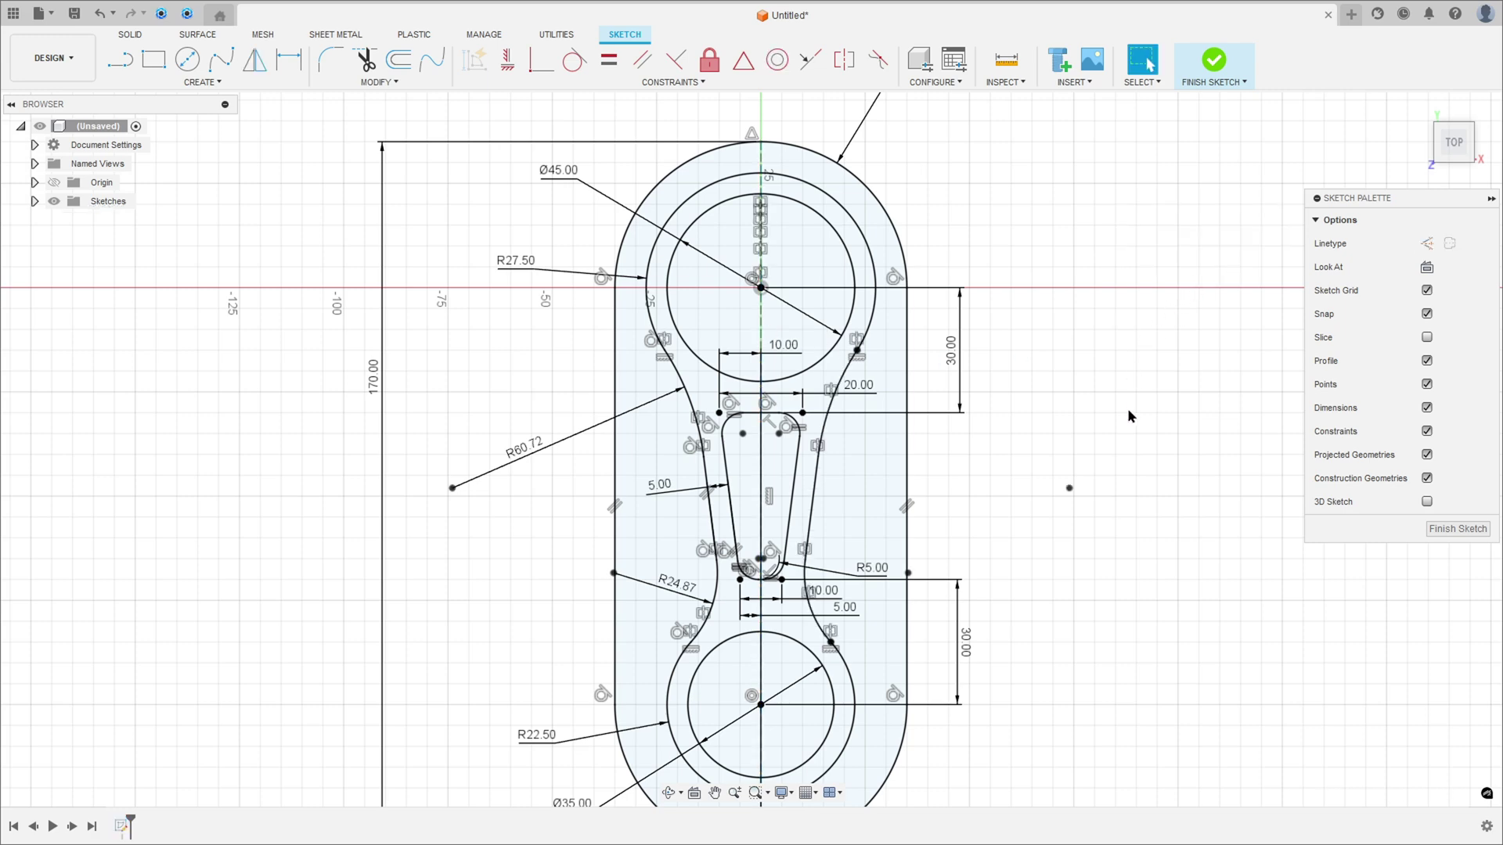
Step: Hide the constraint symbols, check the outline without dimensions, and finish the sketch
left_click(1427, 432)
left_click(1427, 407)
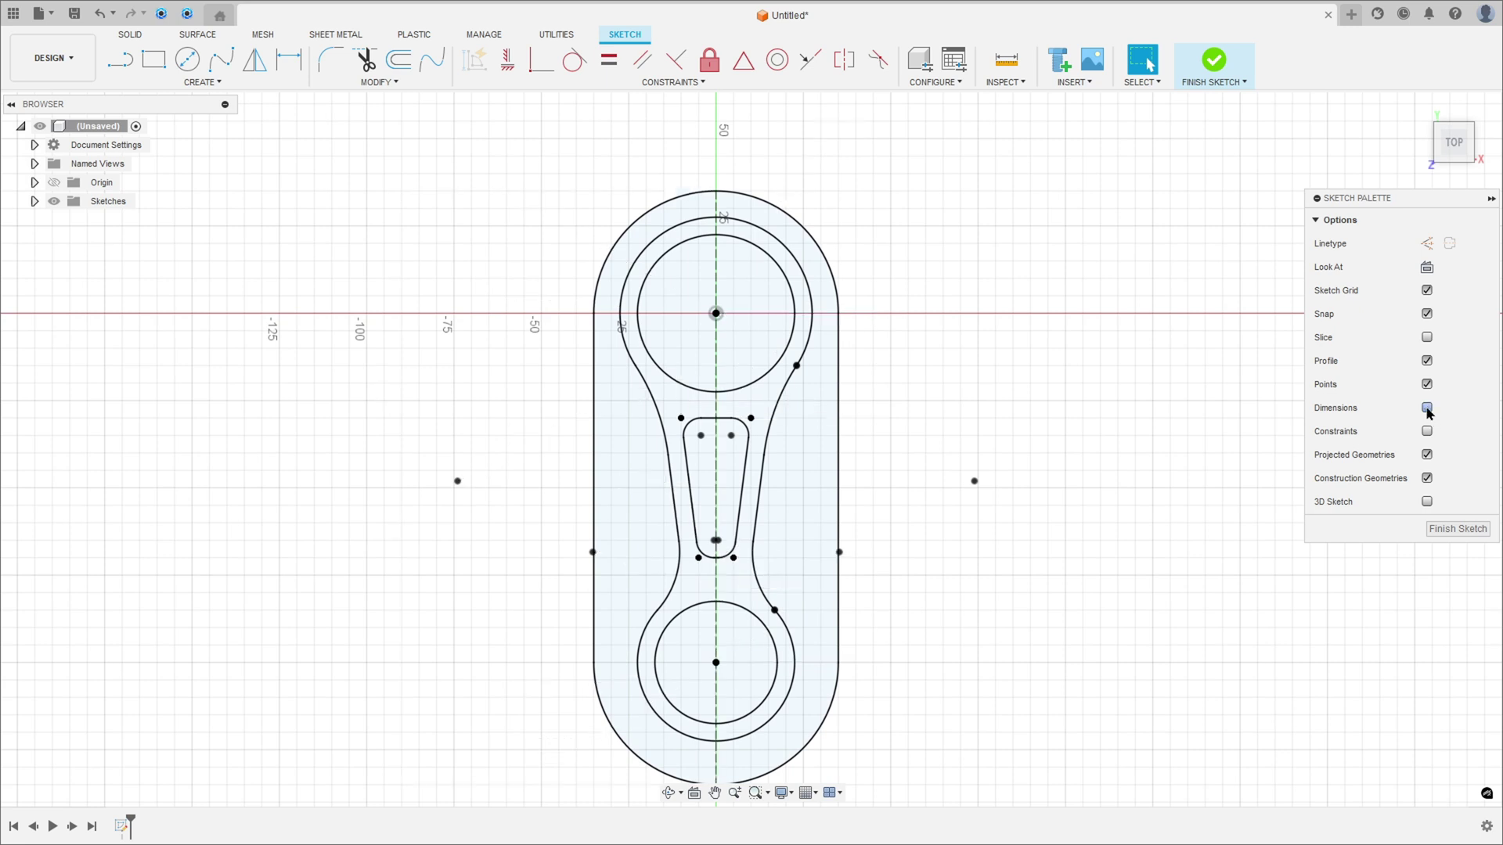
left_click(1427, 408)
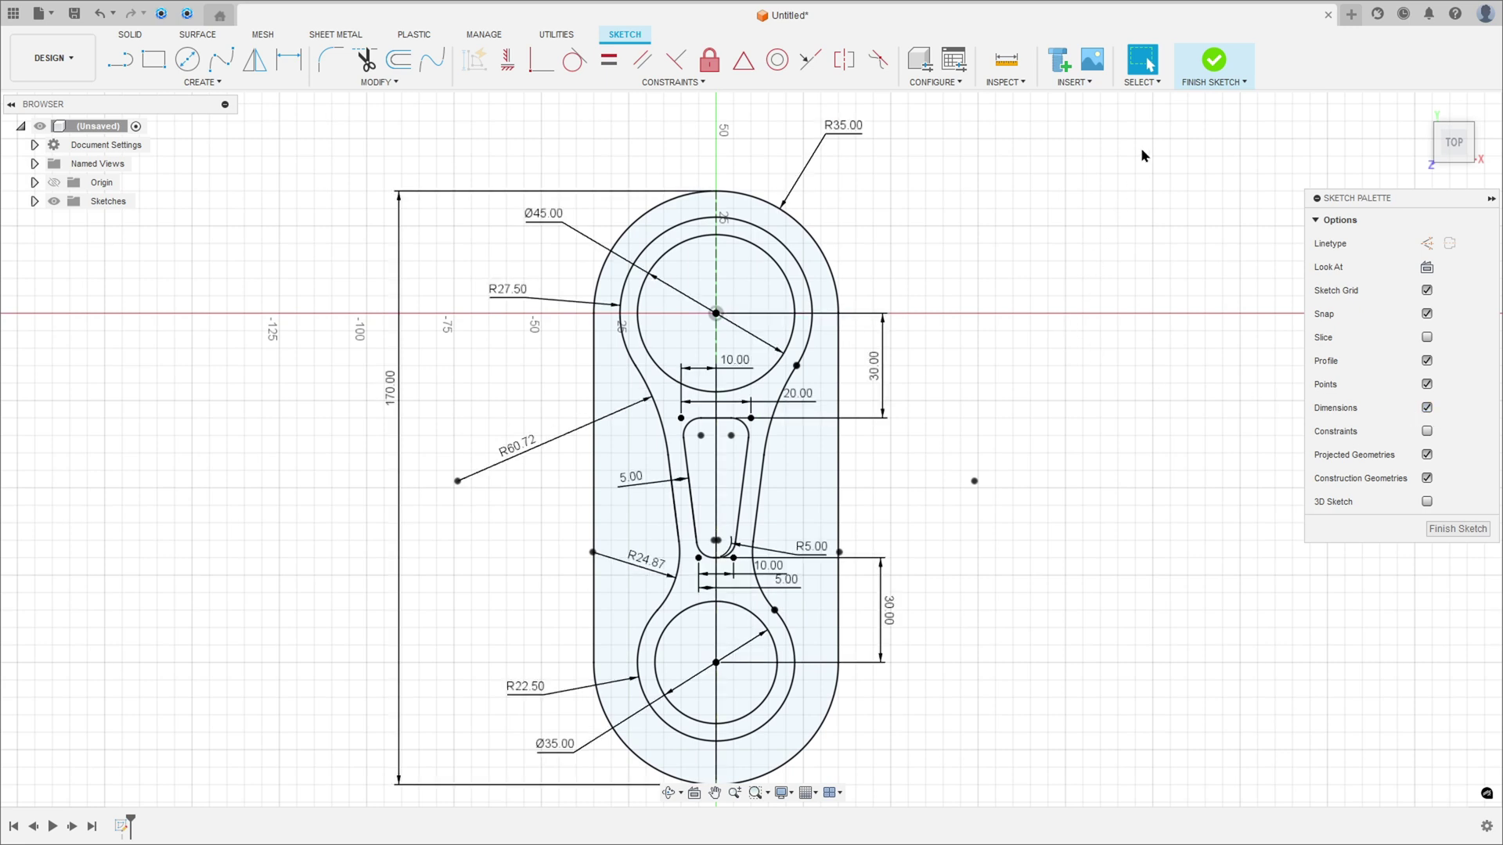
left_click(1216, 70)
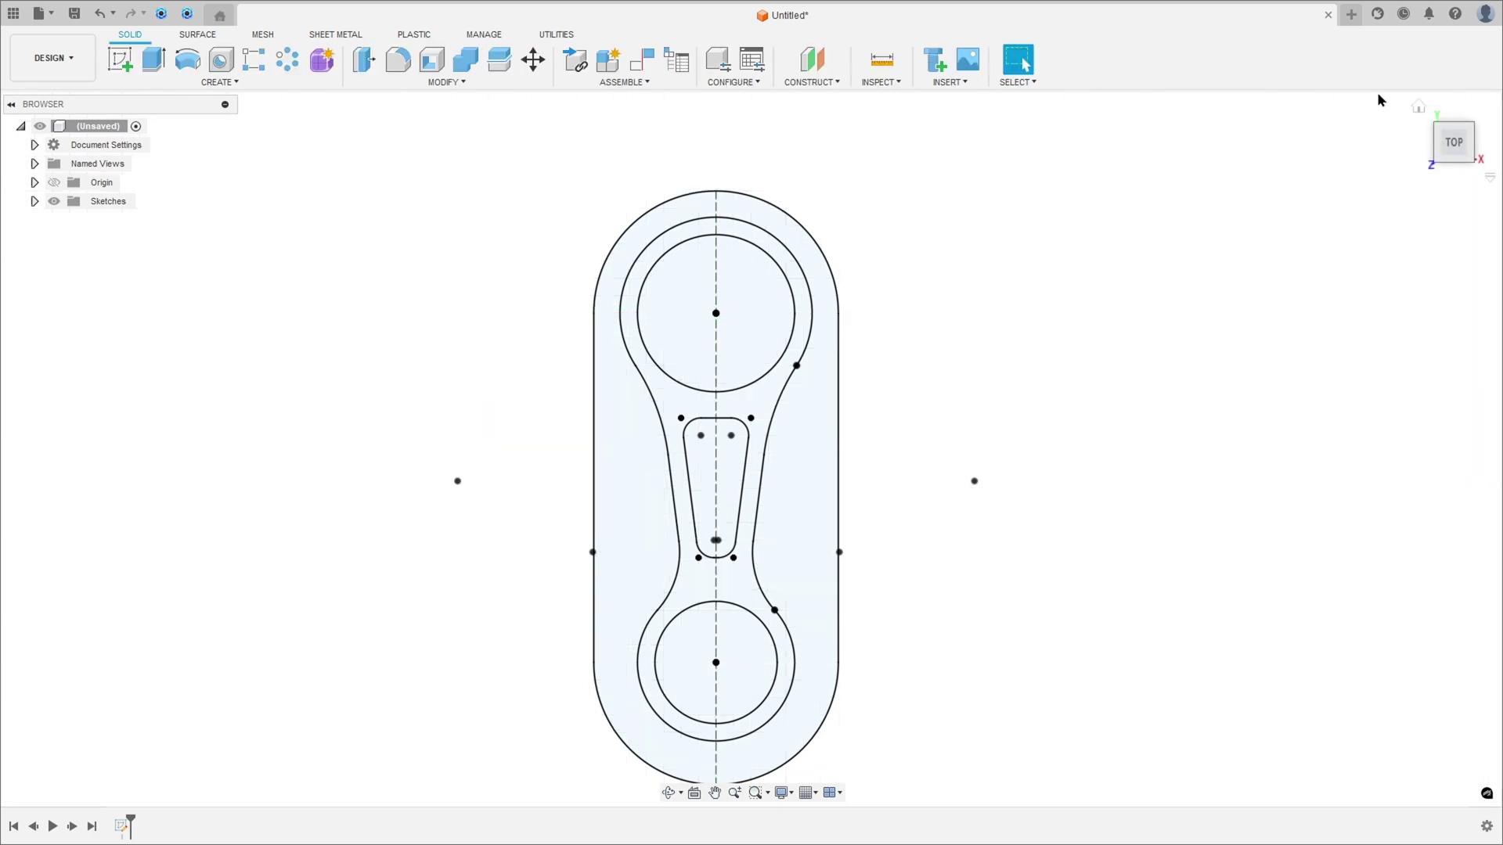
Step: Create a surface Patch as a new body from the inner link profile, both hole profiles and the tapered pocket profile
left_click(1418, 109)
scroll(510, 416, "down", 3)
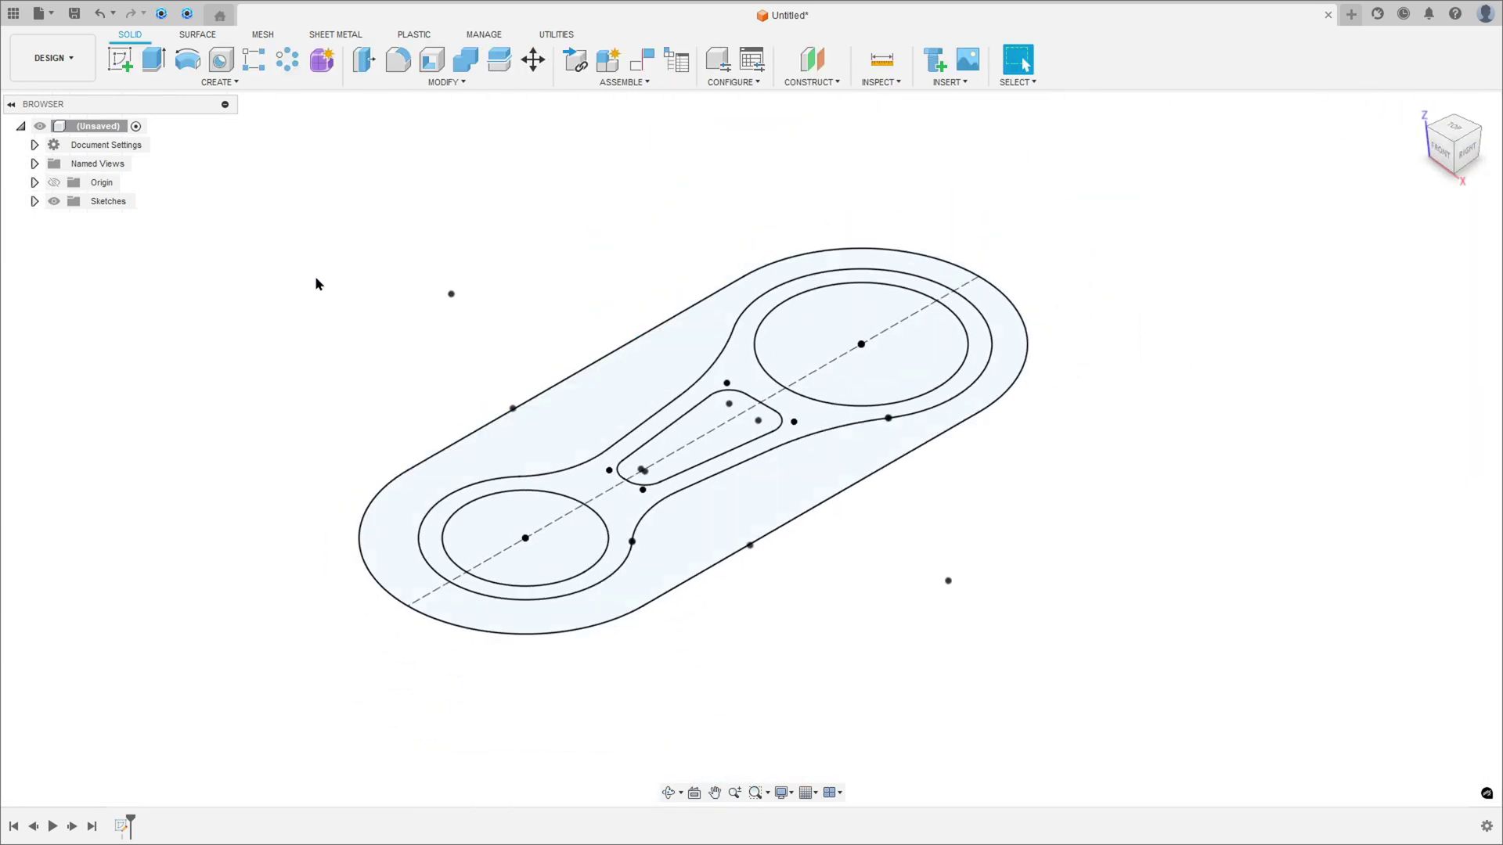
left_click(197, 37)
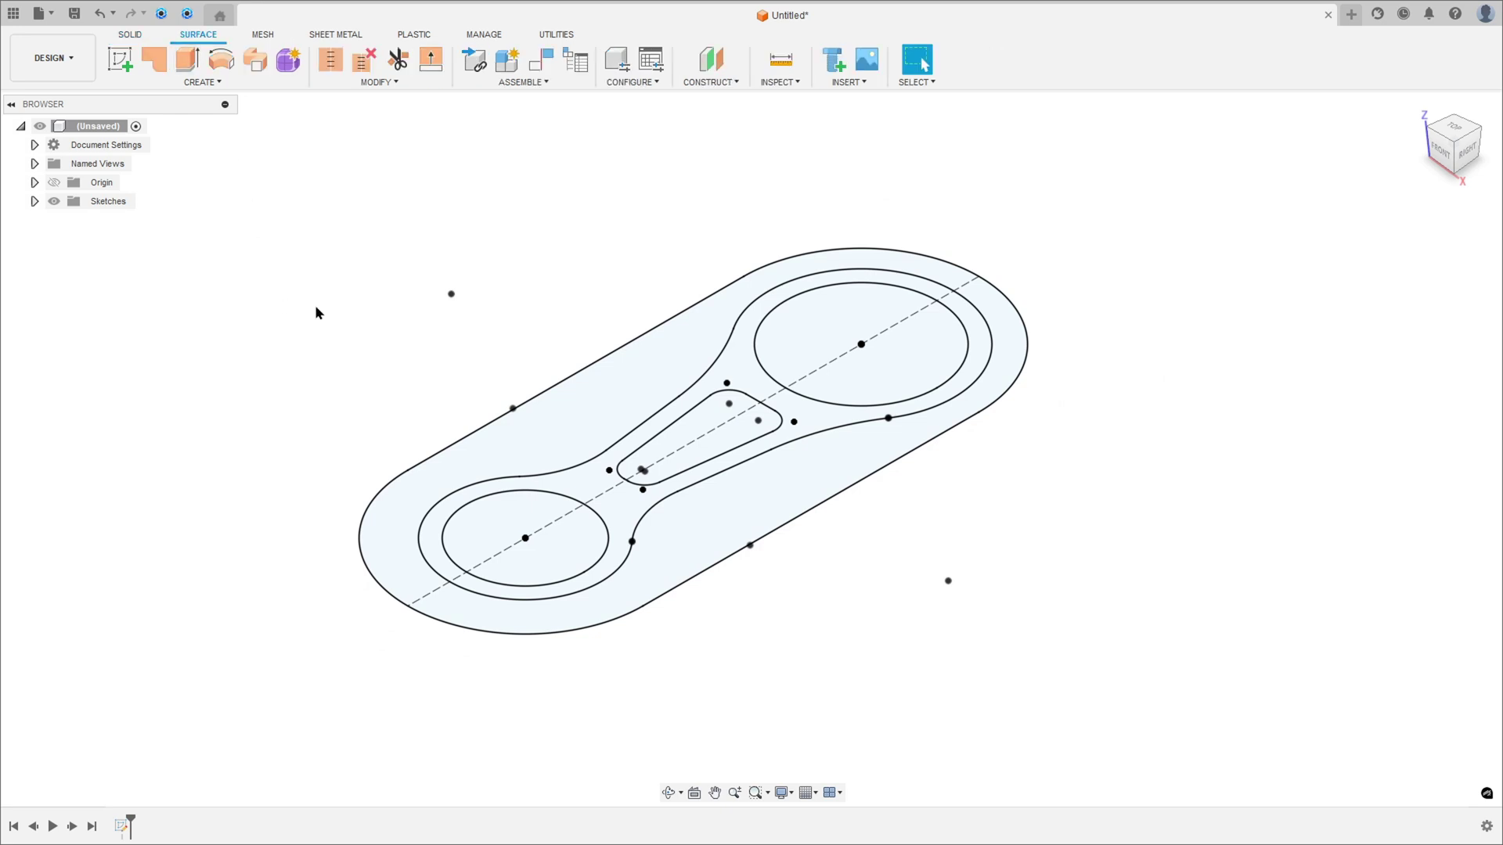
left_click(158, 60)
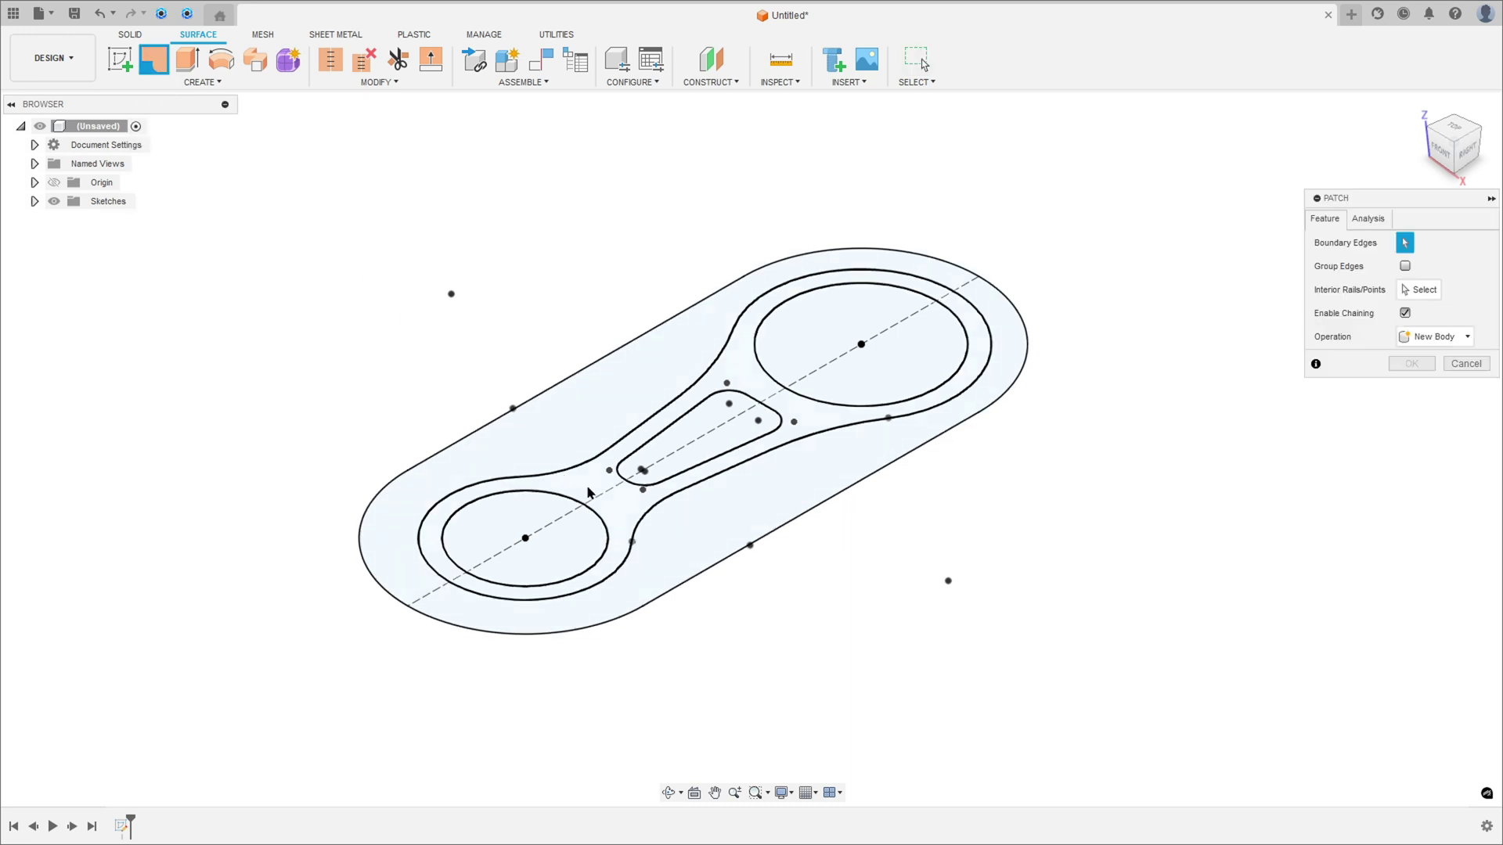
left_click(593, 493)
left_click(550, 524)
left_click(694, 449)
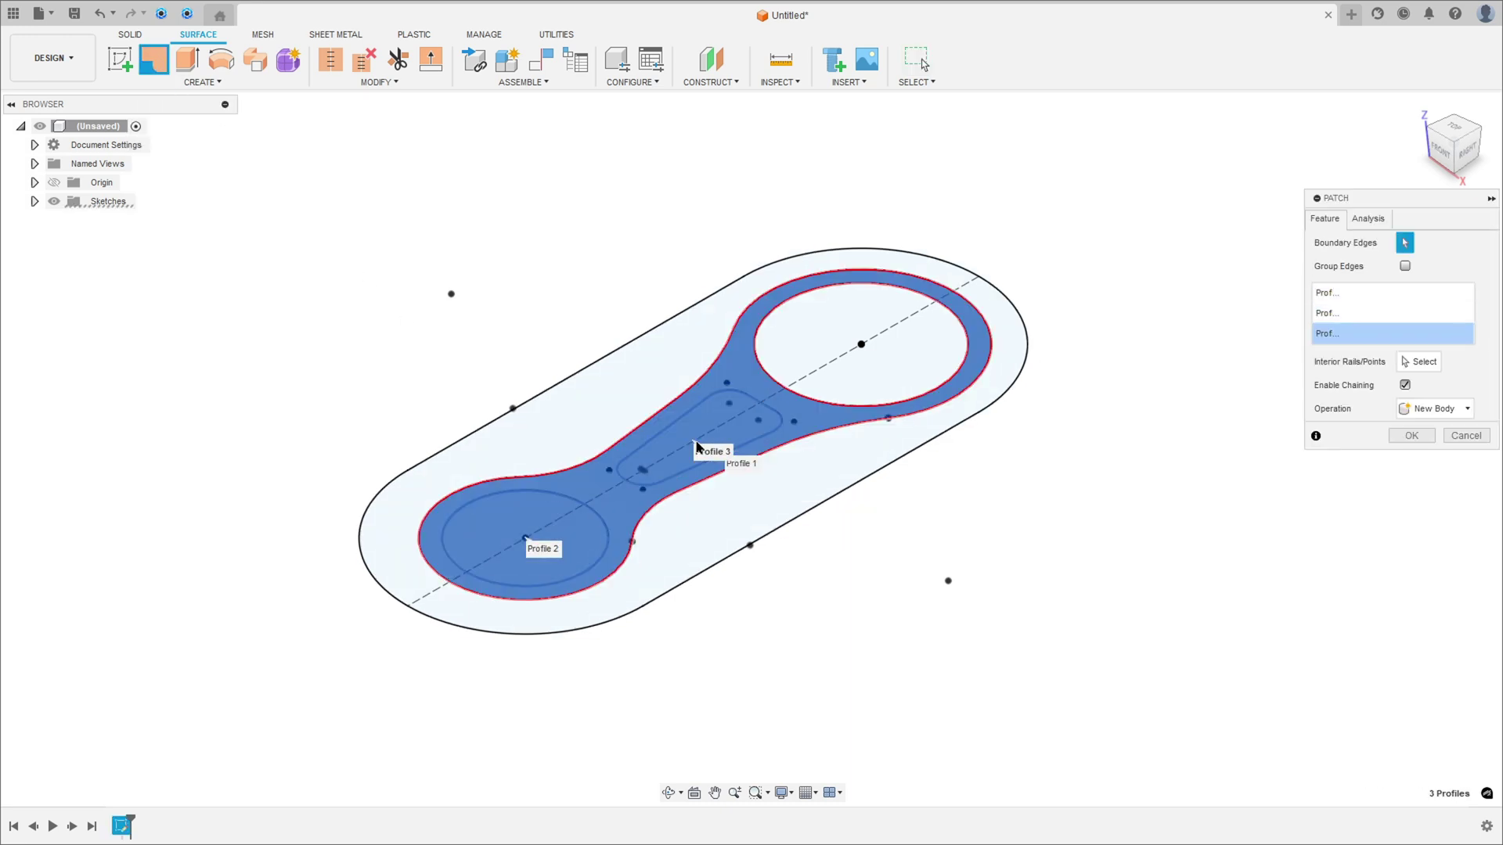
left_click(832, 356)
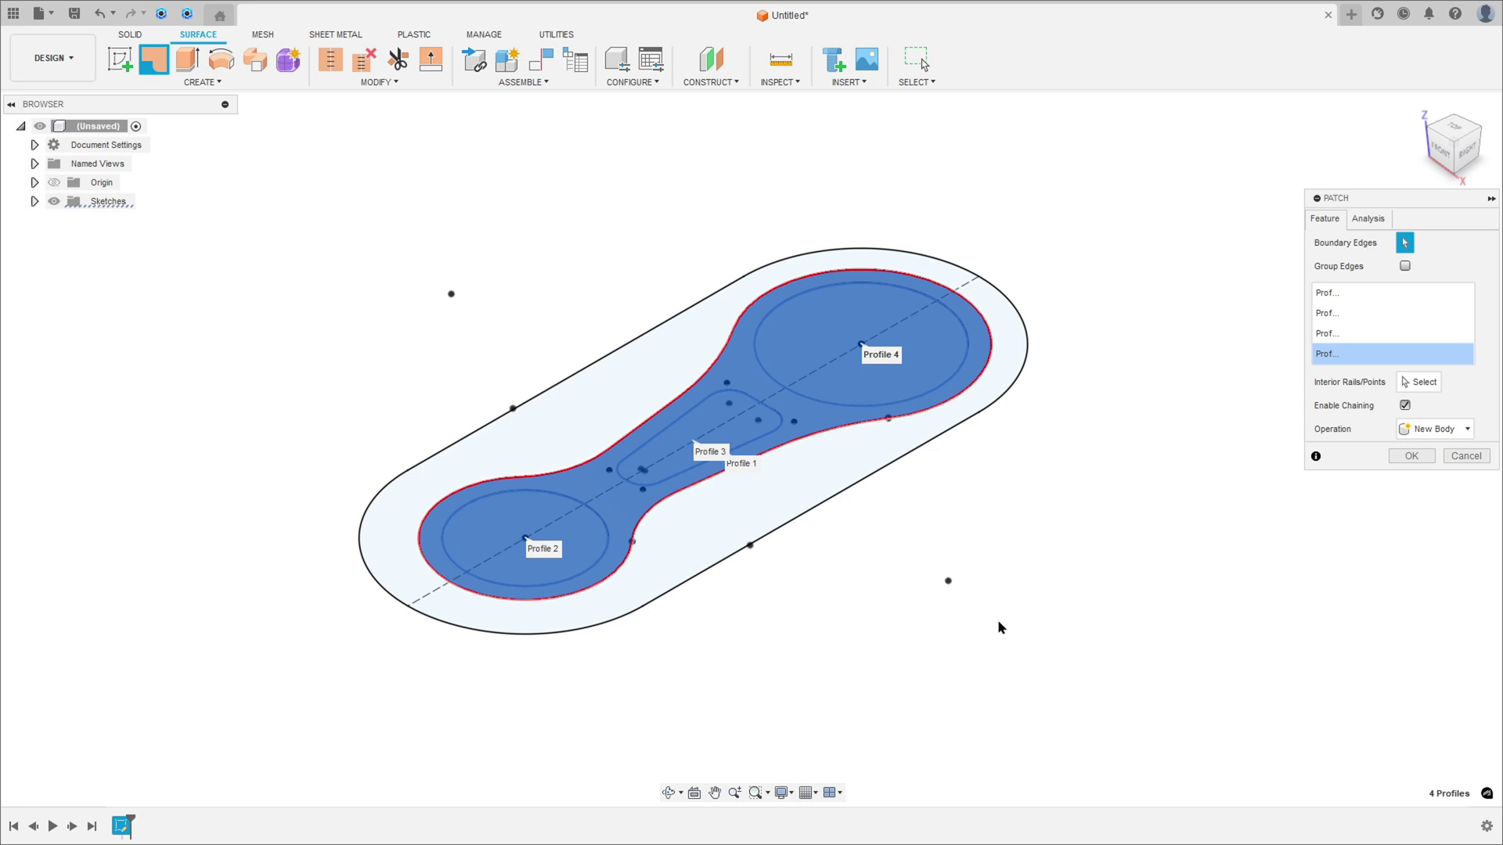
left_click(1408, 458)
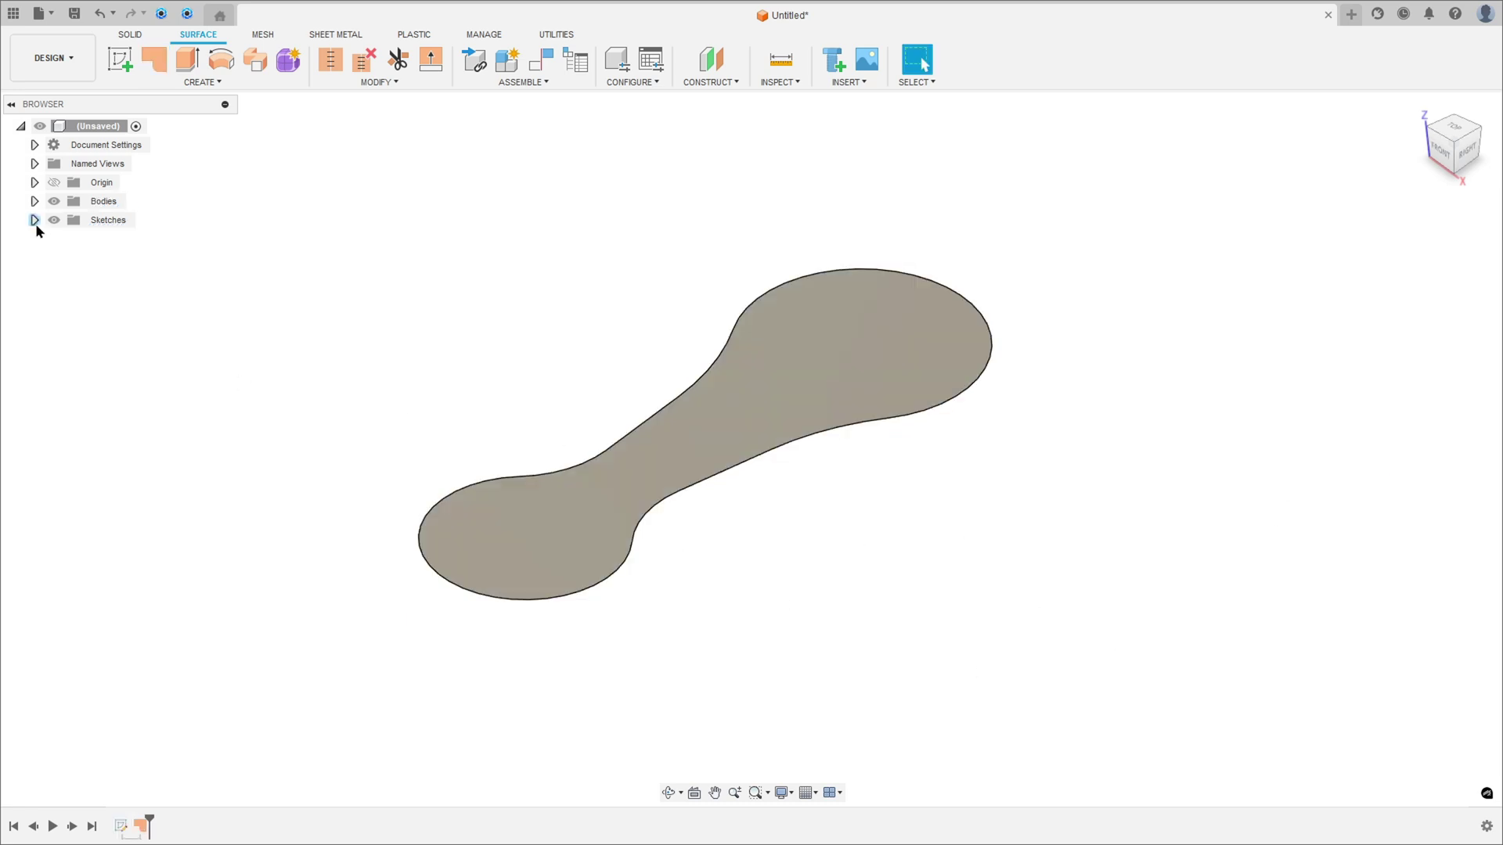
Step: Expand the bodies and sketches and make Sketch1 visible again
left_click(34, 222)
left_click(34, 202)
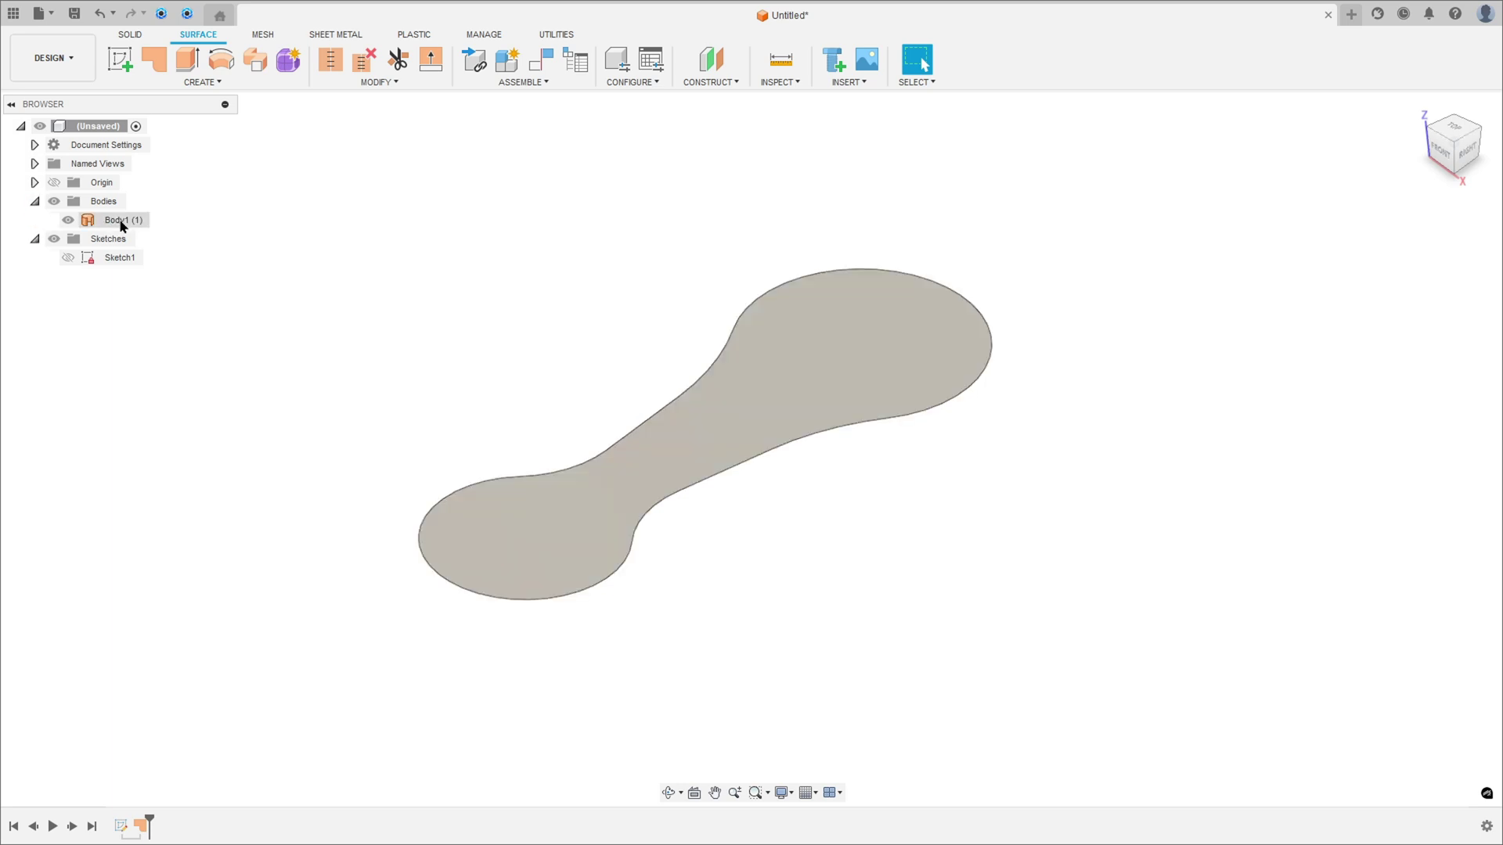
left_click(68, 257)
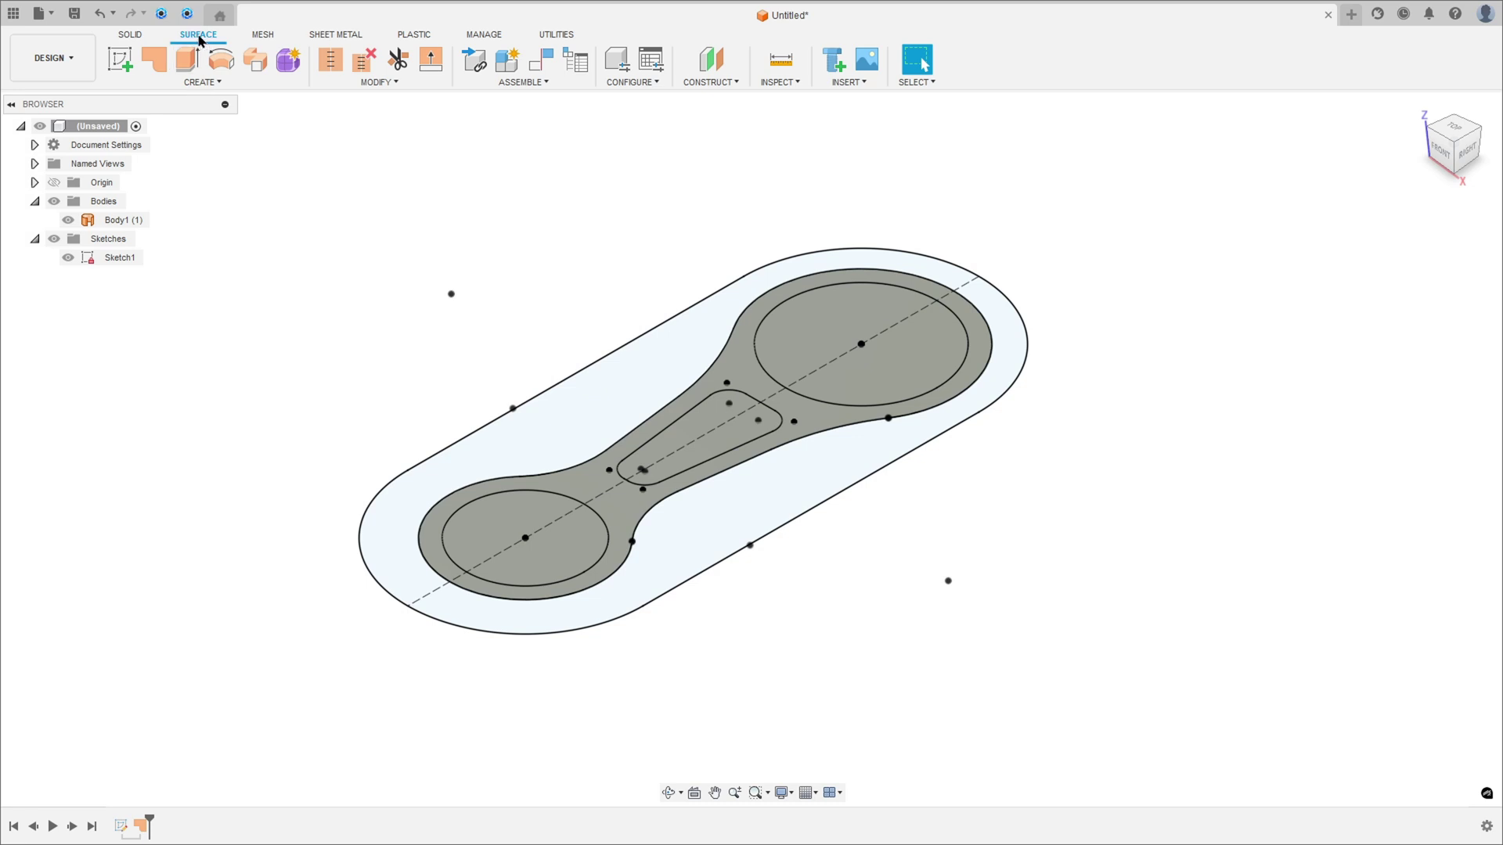
Step: Check the overall height in Draw 34.pdf and surface-extrude the outer slot outline -25 mm as a new body
left_click(189, 66)
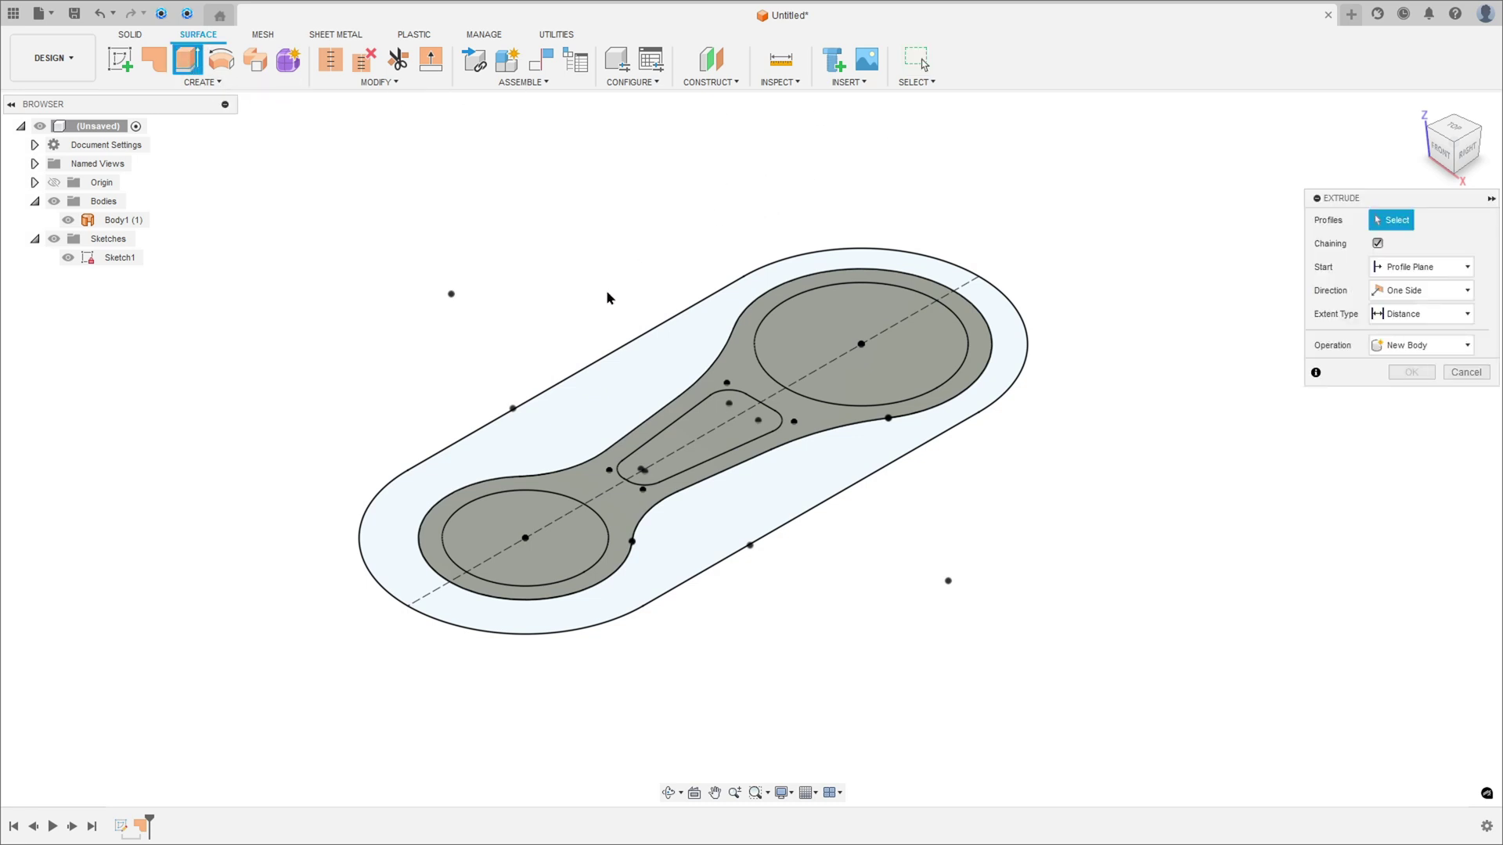
left_click(600, 364)
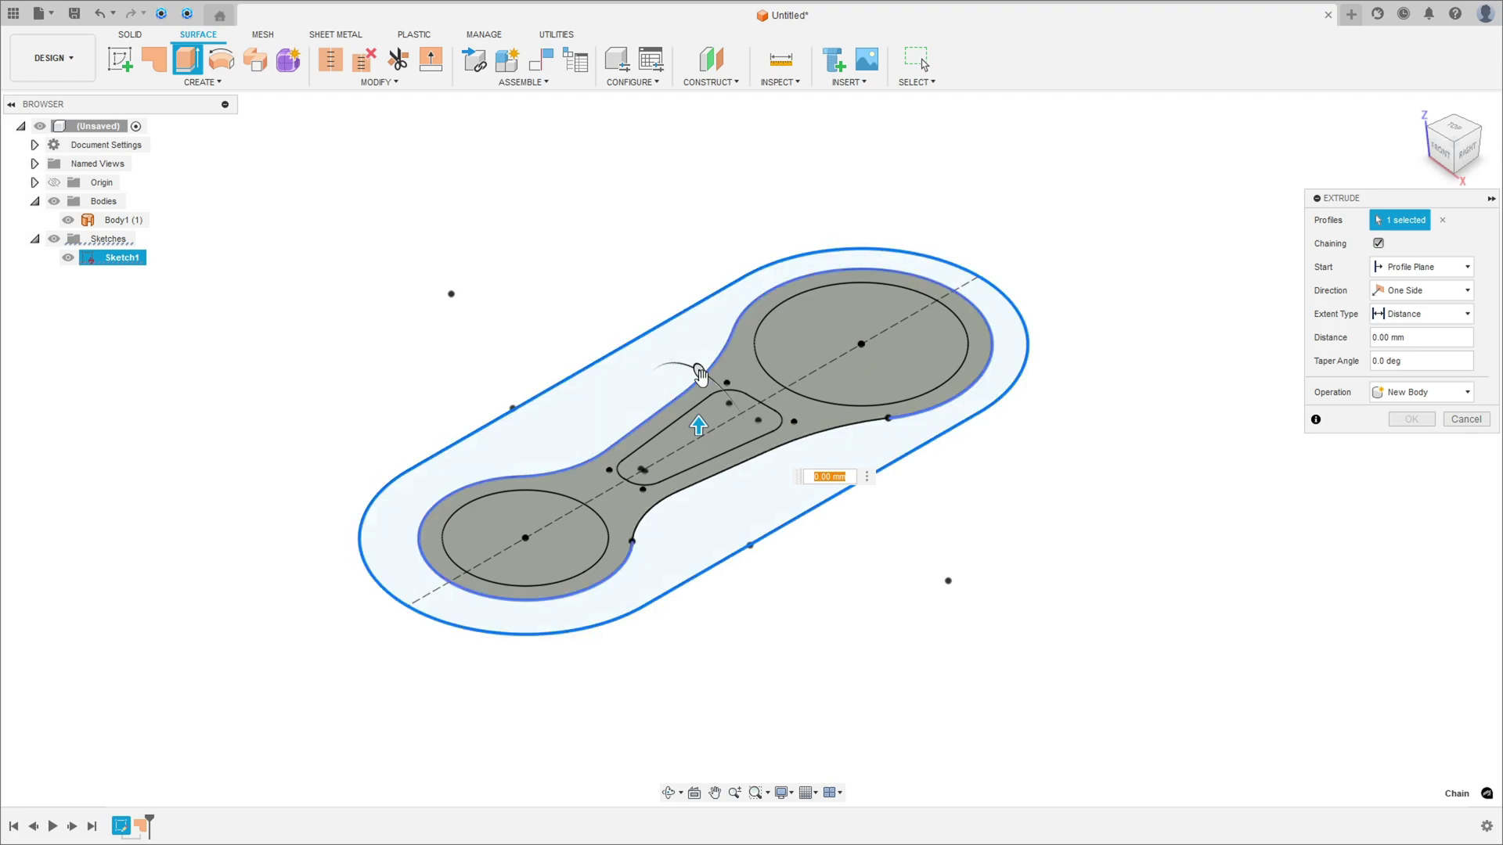
key("alt+Tab")
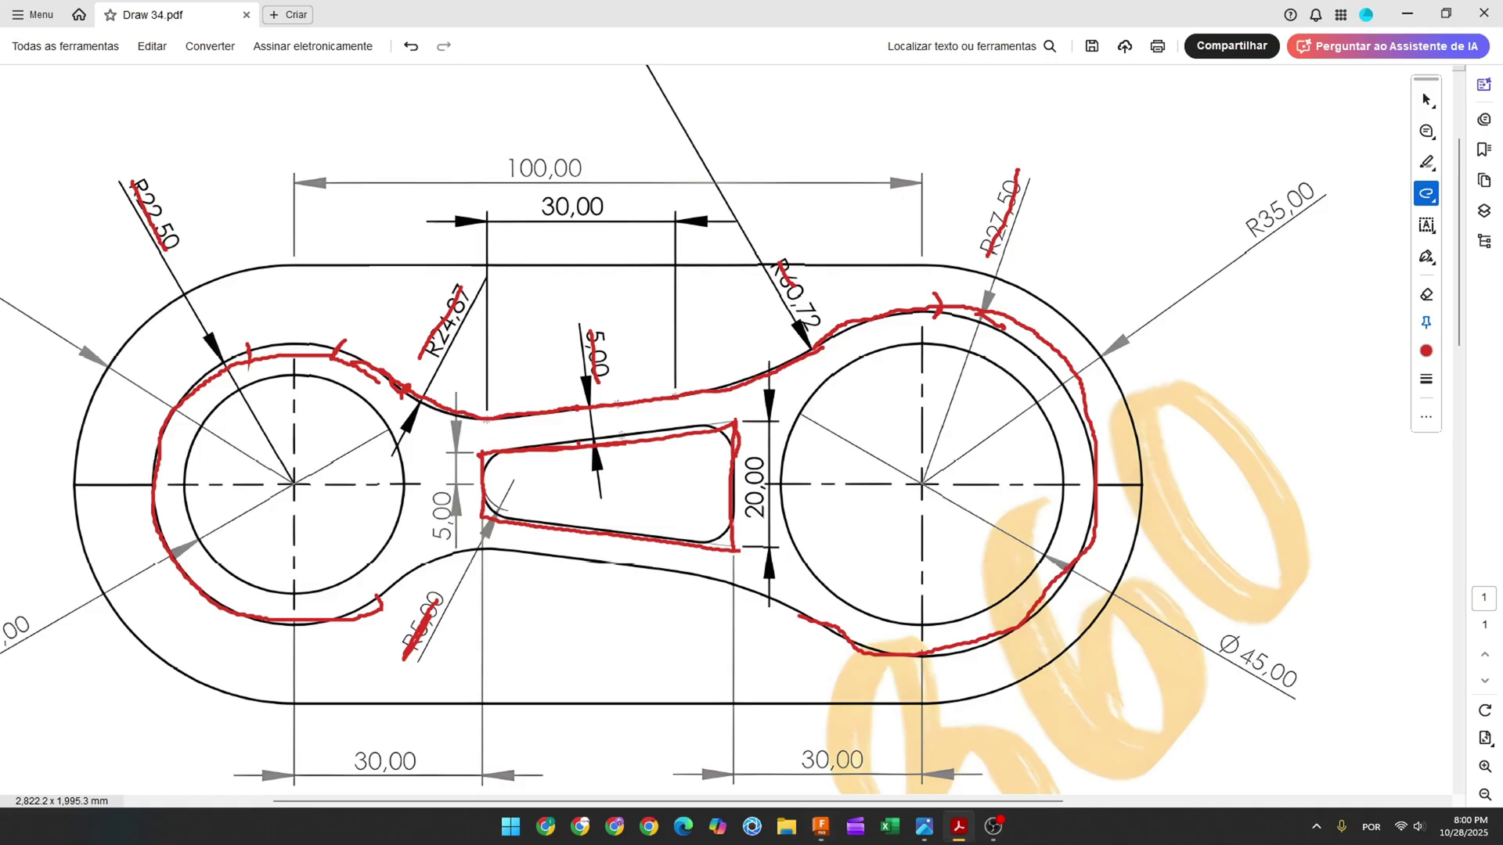
scroll(348, 479, "down", 3, "ctrl")
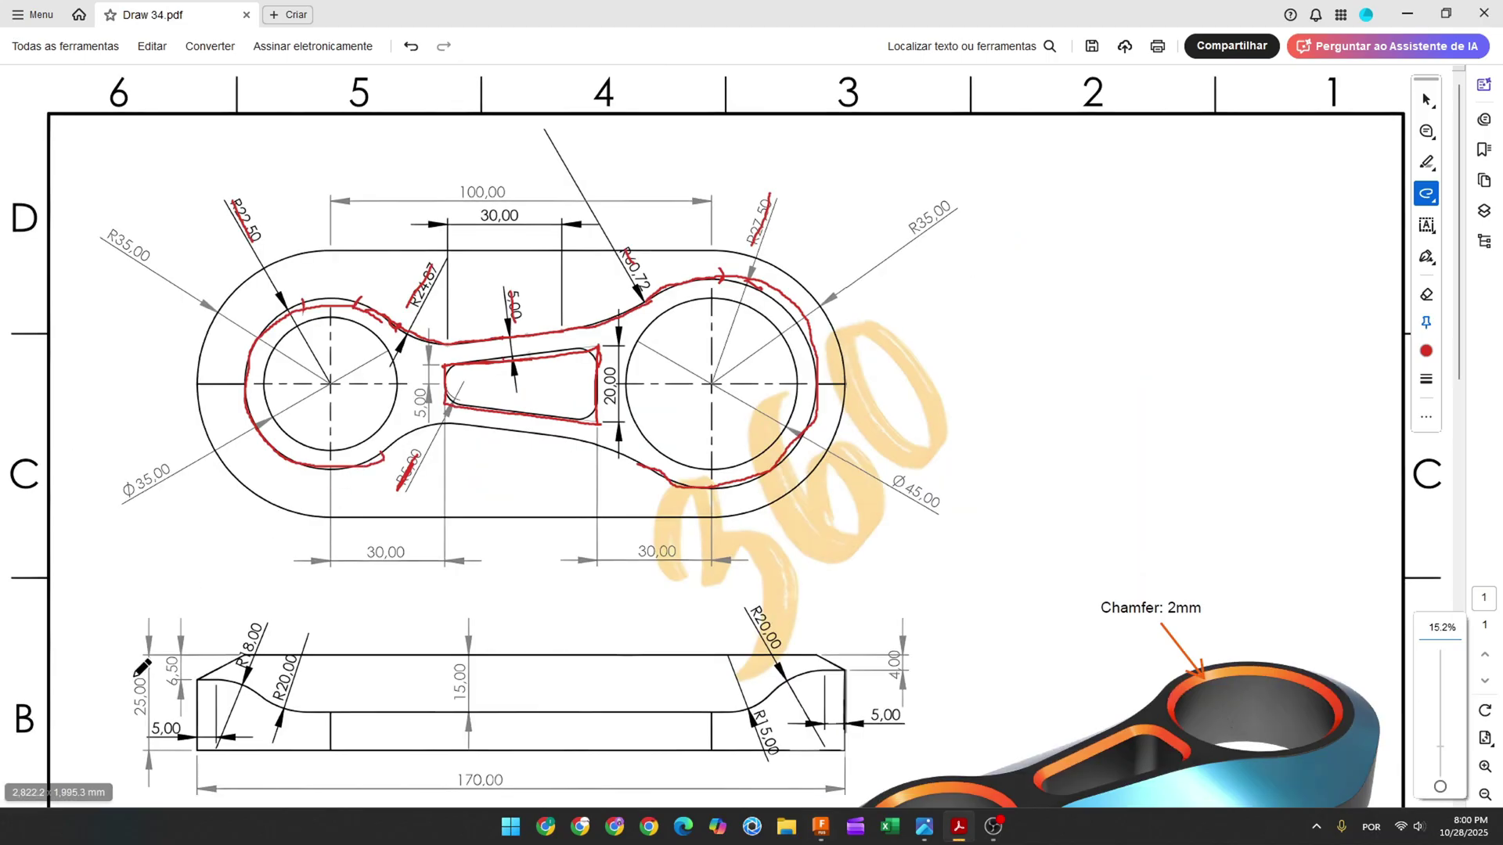
scroll(148, 658, "down", 1)
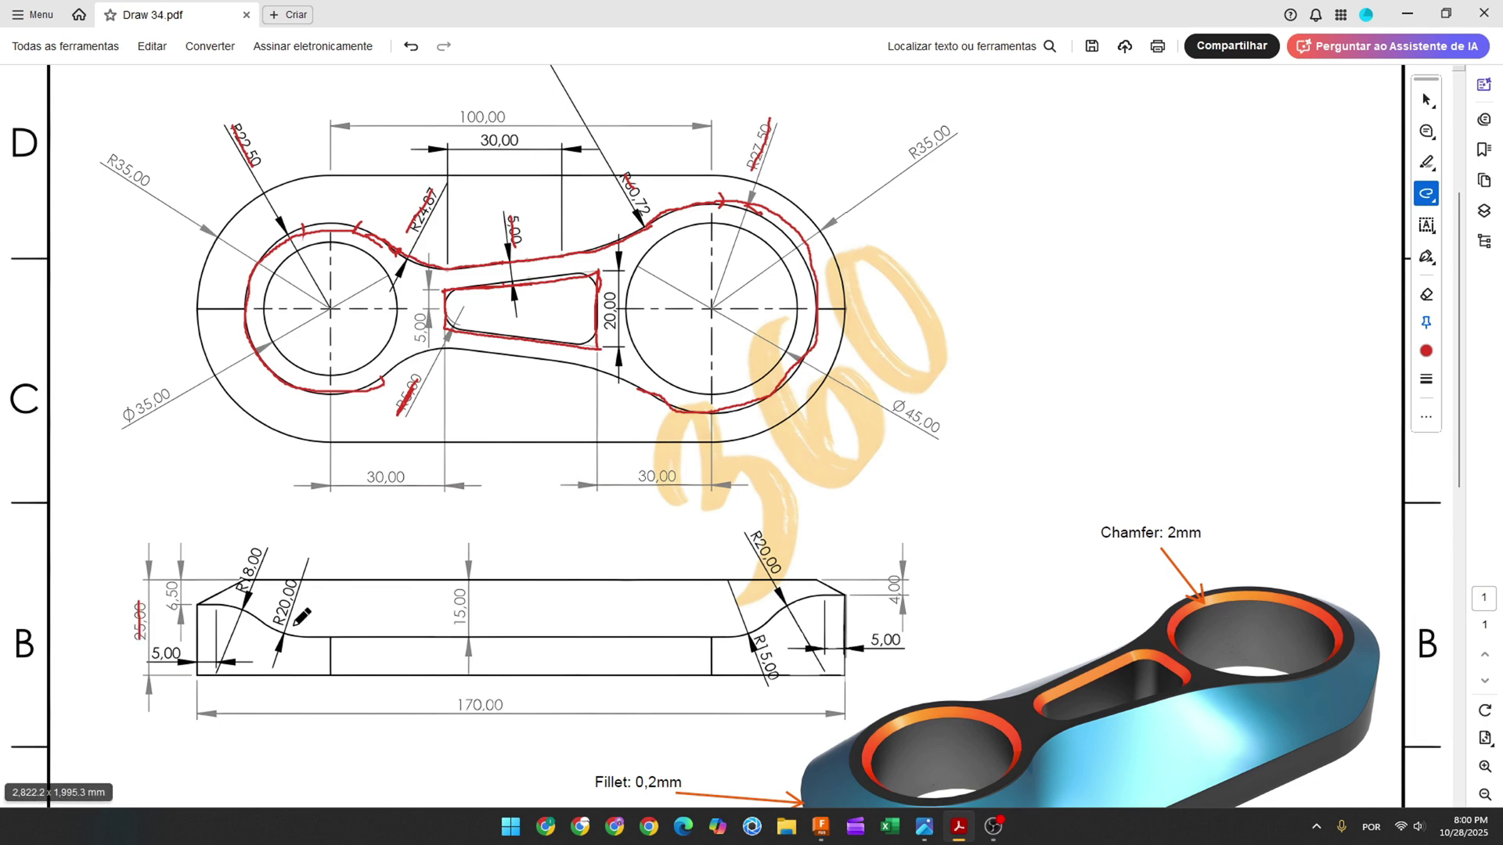
left_click(820, 826)
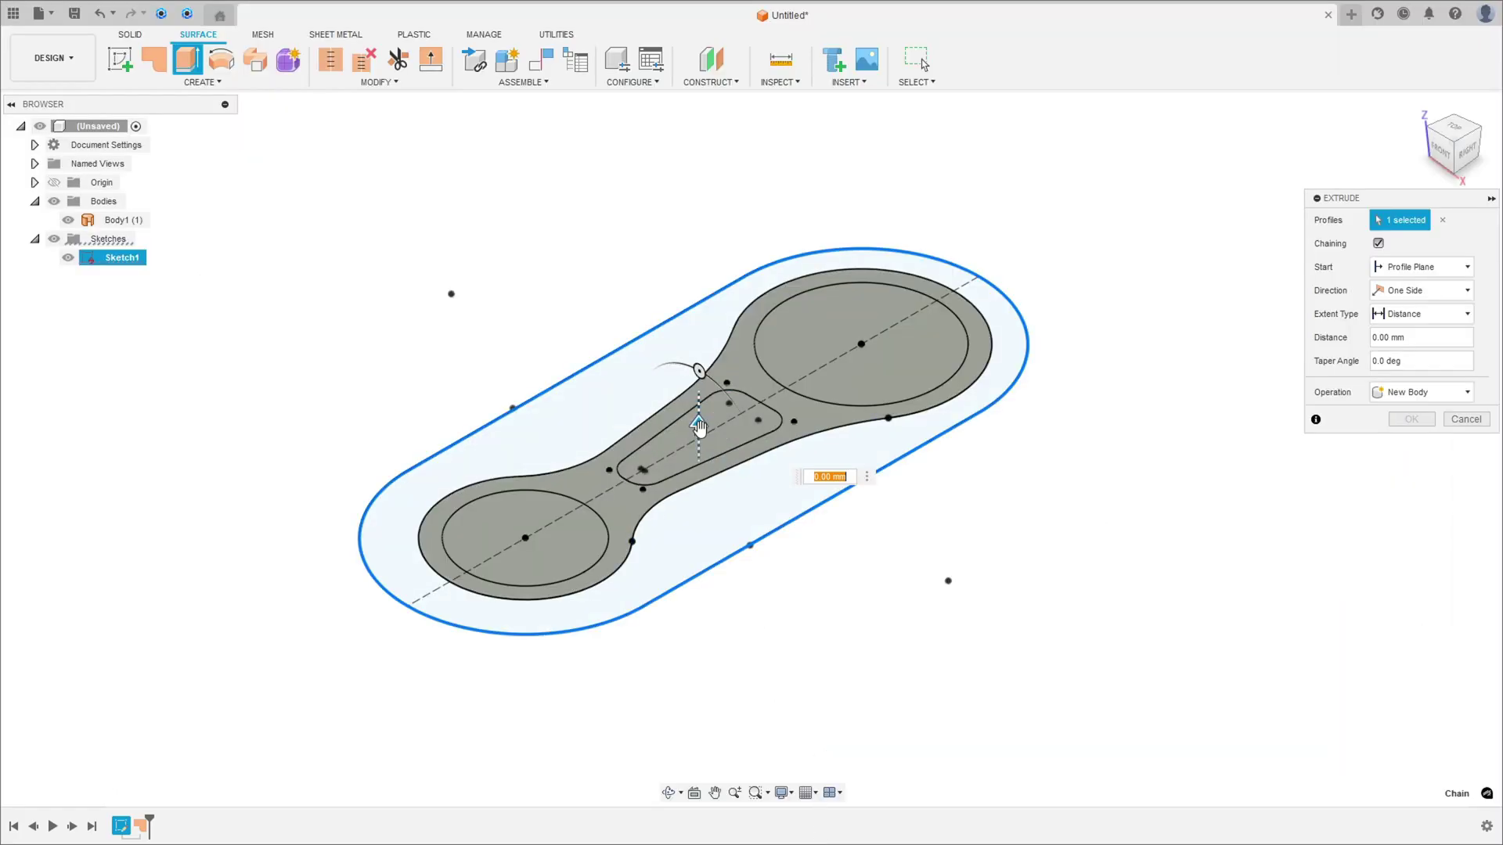
left_click_drag(699, 427, 703, 520)
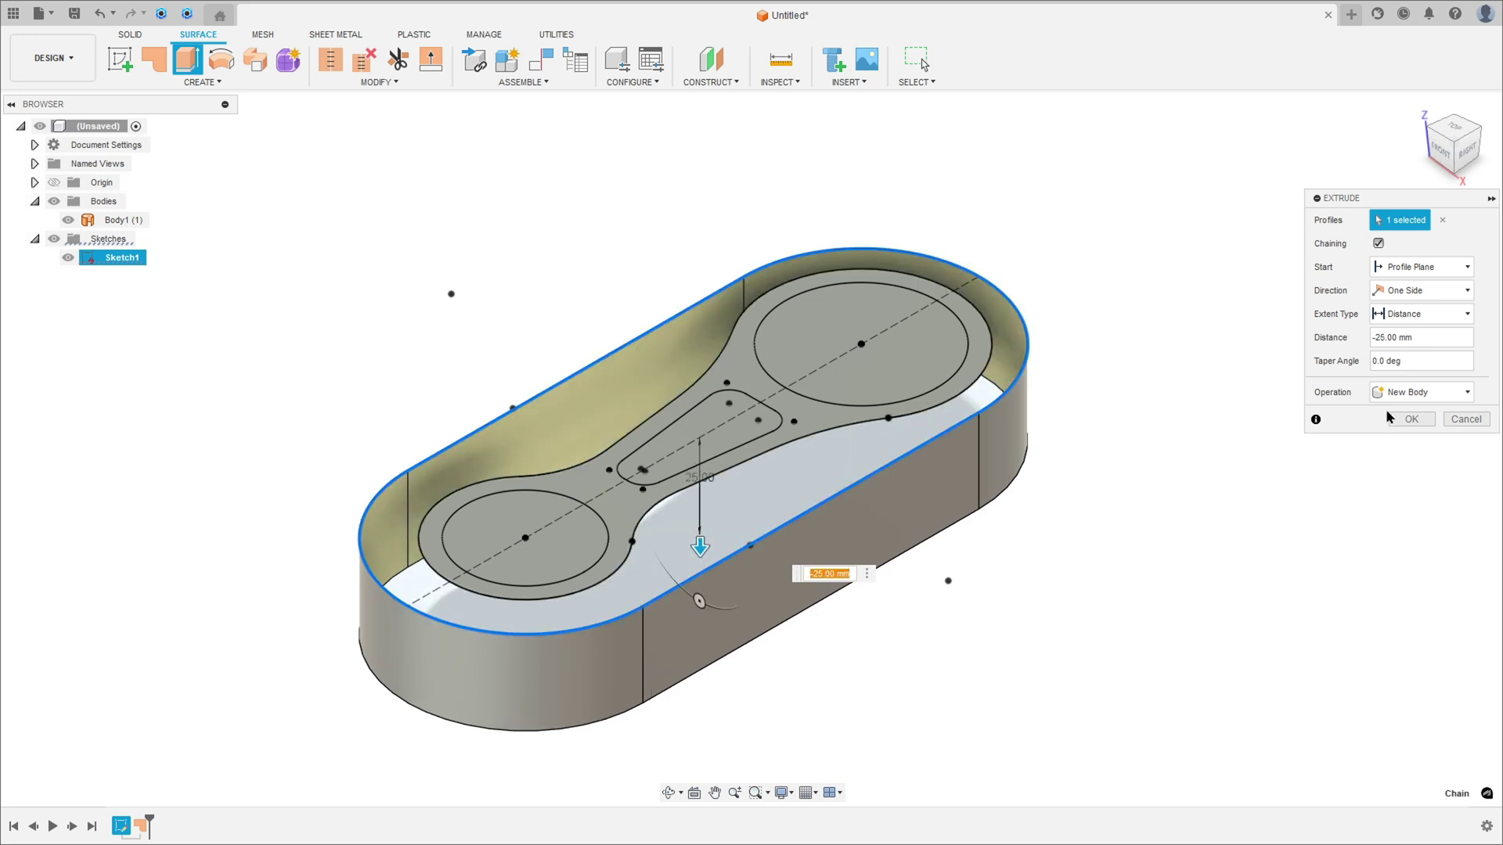
left_click(1410, 420)
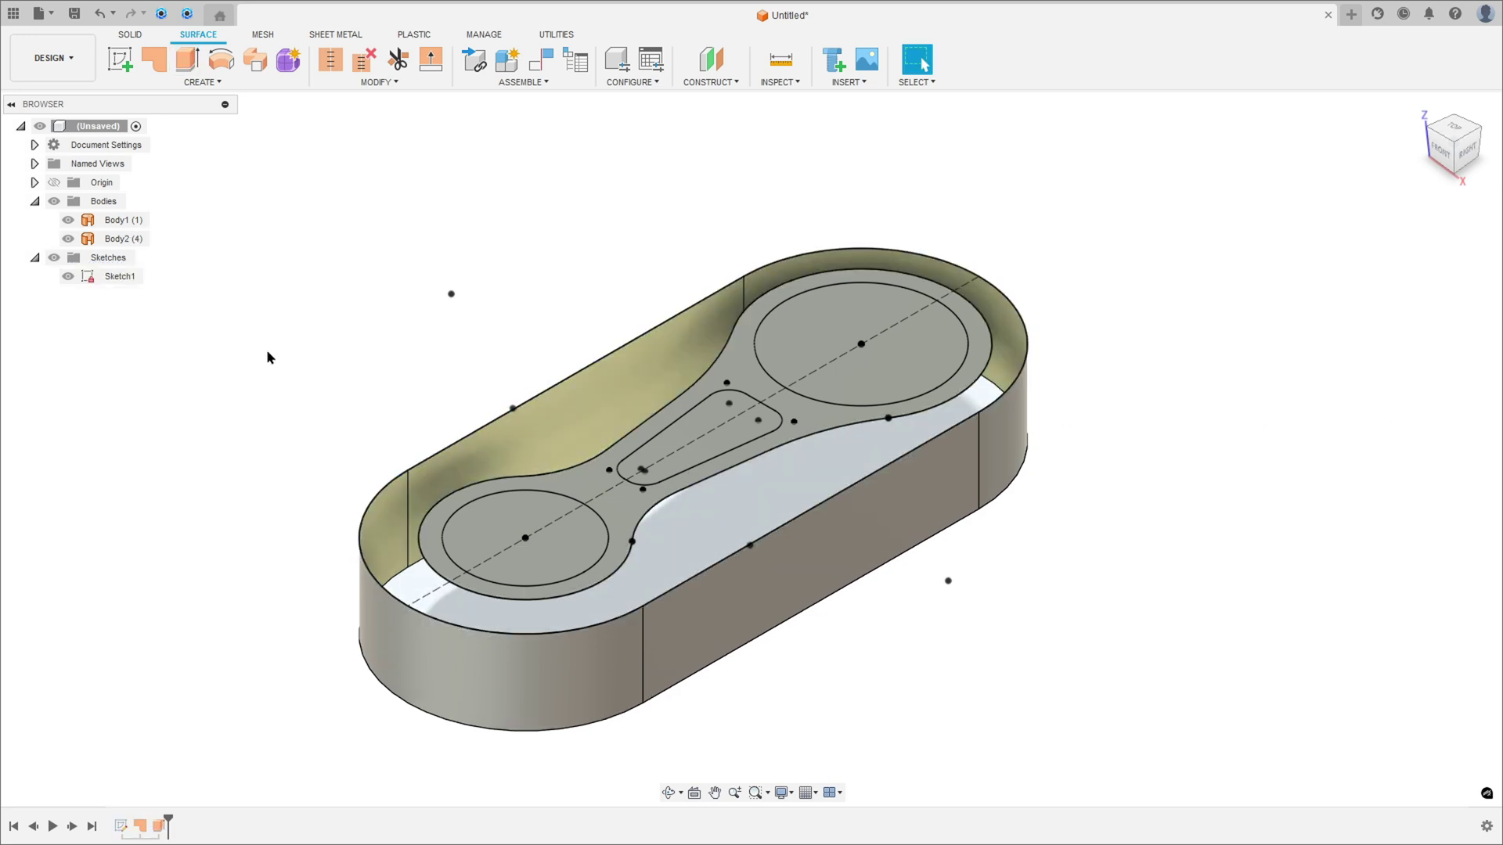
Step: Hide Sketch1 and the patch body, leaving only the extruded outer wall displayed
left_click(69, 276)
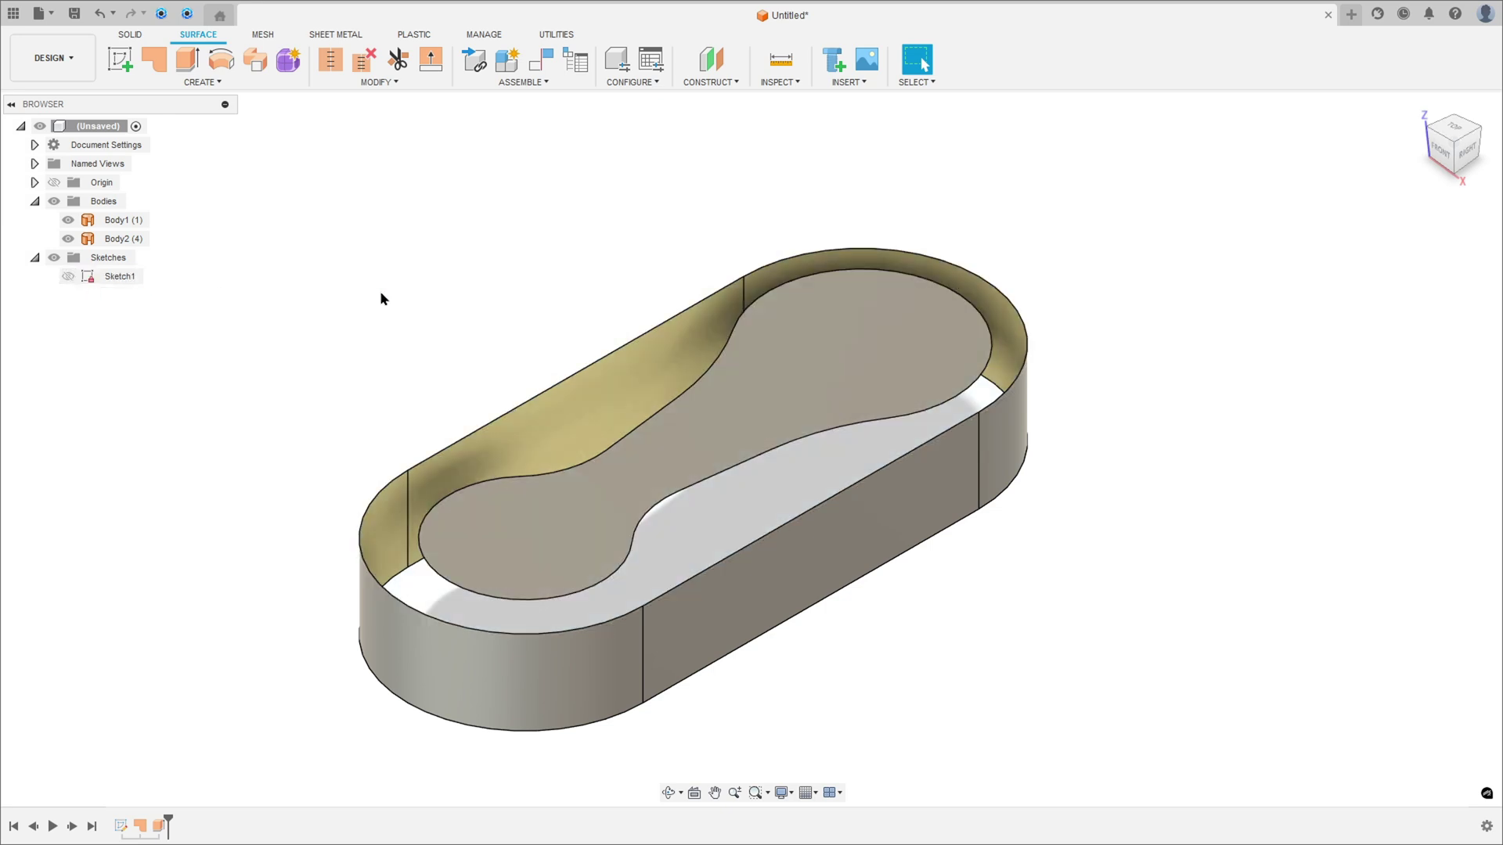
middle_click_drag(448, 303, 504, 302, "shift")
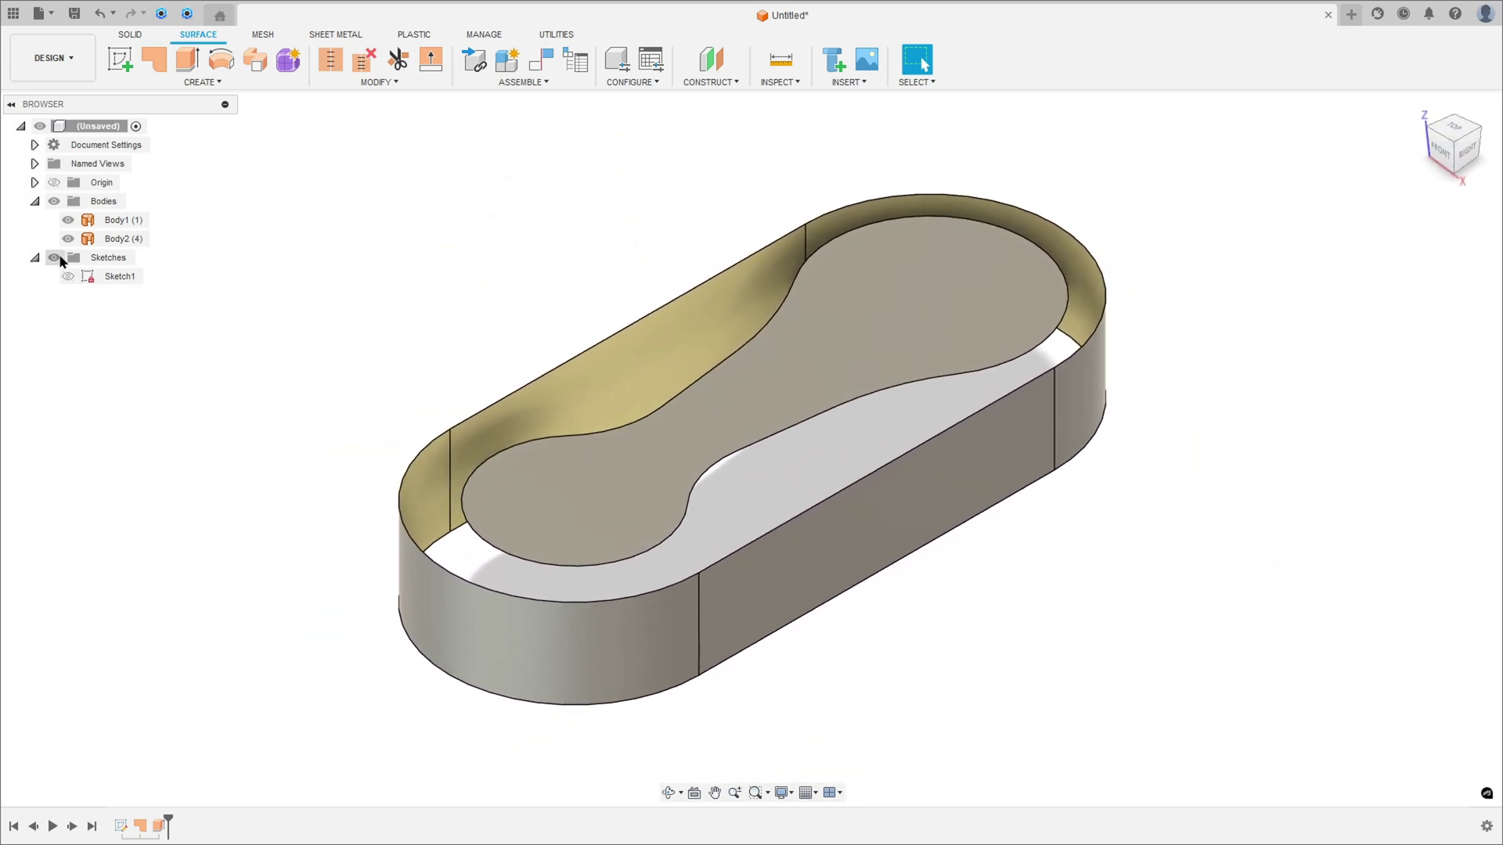
left_click(72, 227)
left_click(68, 221)
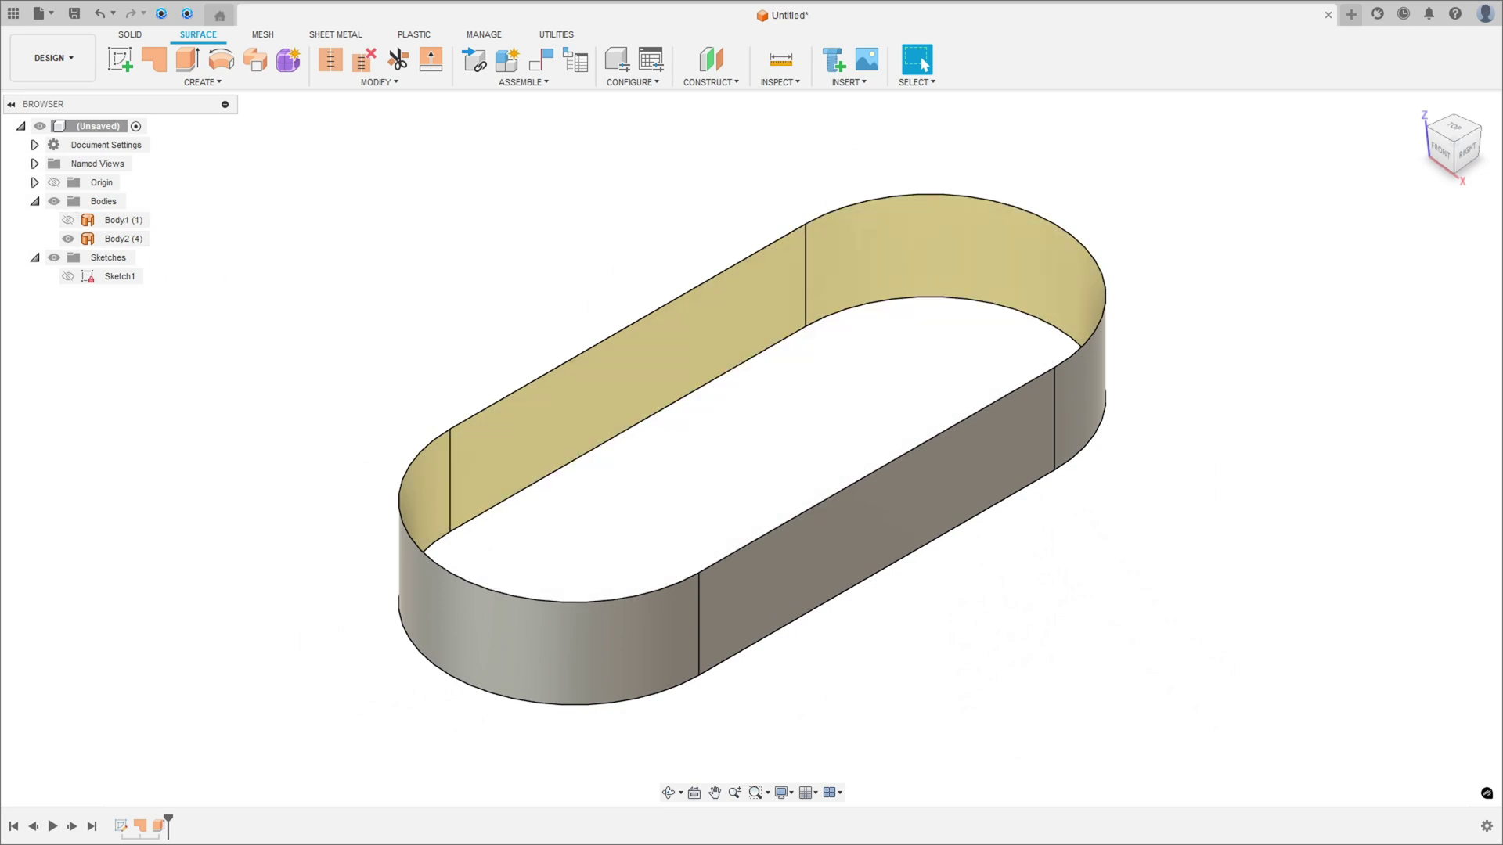
Step: Start a sketch on the wall's long flat side face and mark the side view in Draw 34.pdf with an arrow
left_click(119, 59)
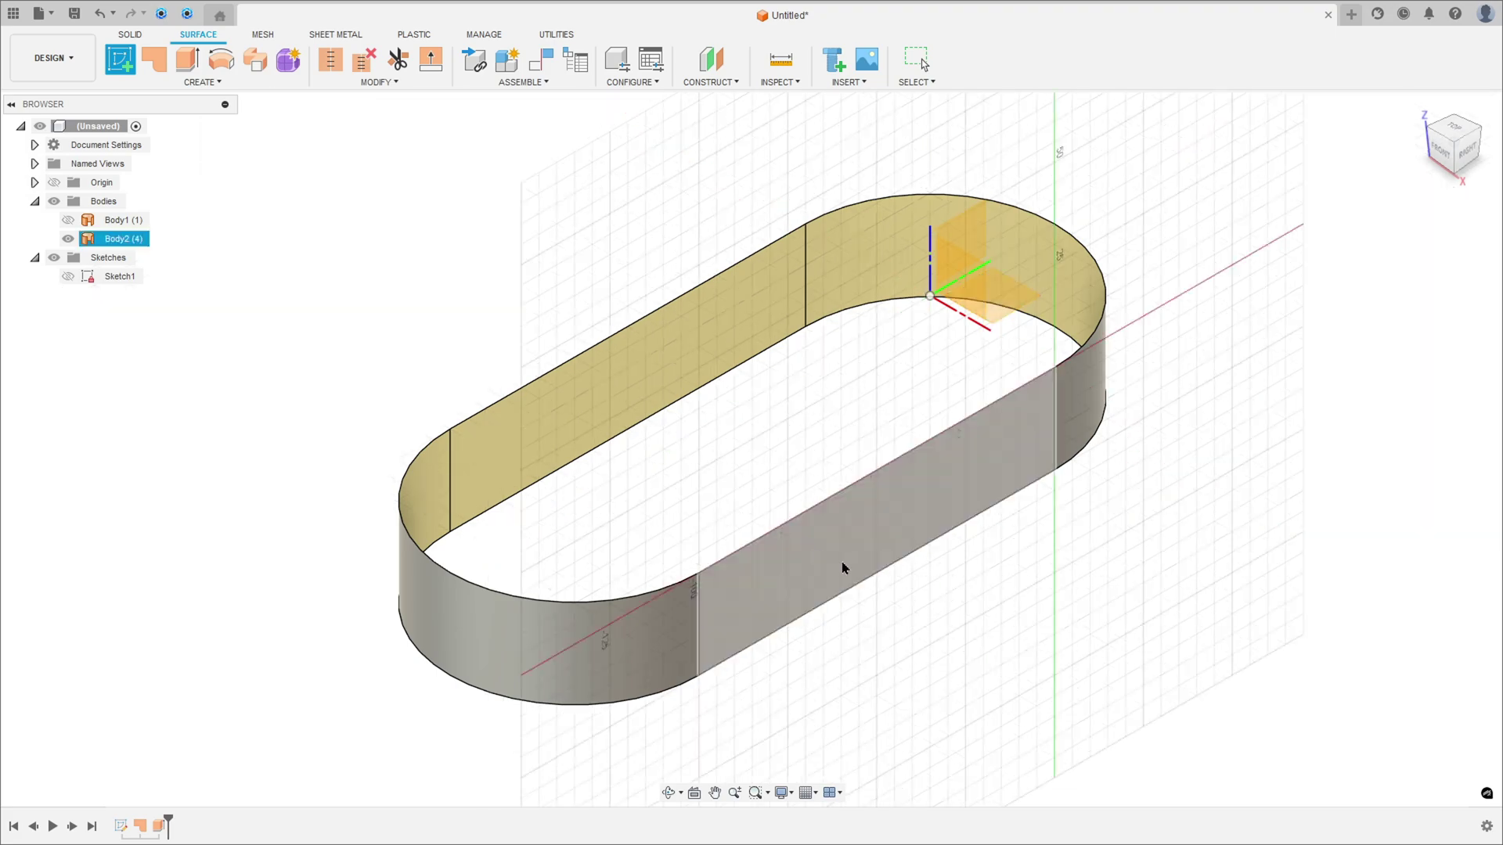
left_click(883, 531)
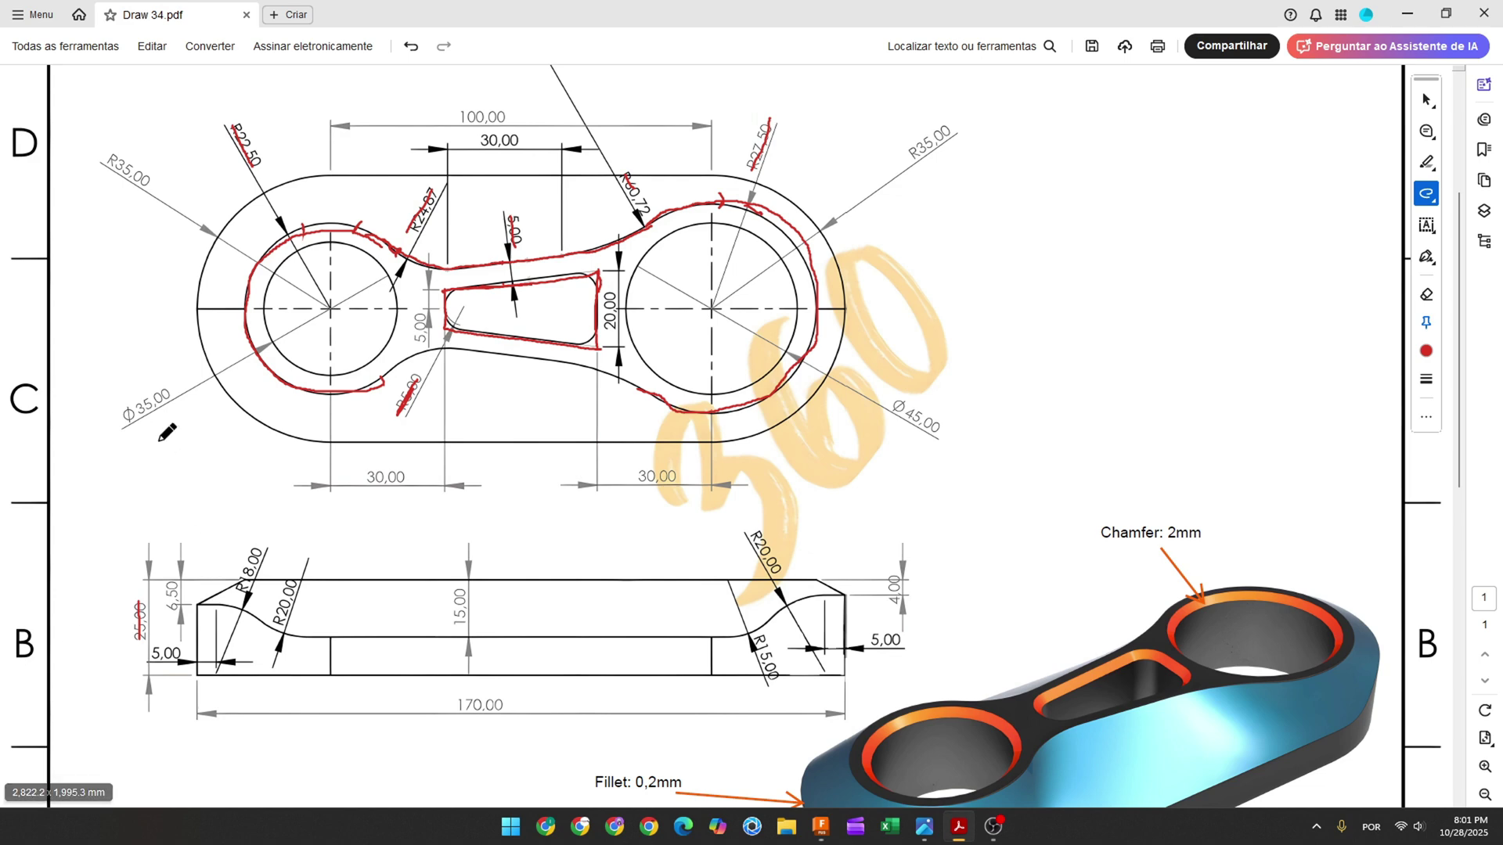
scroll(167, 433, "down", 1)
mouse_move(207, 414)
left_mouse_down()
mouse_move(222, 459)
mouse_move(208, 454)
left_mouse_up()
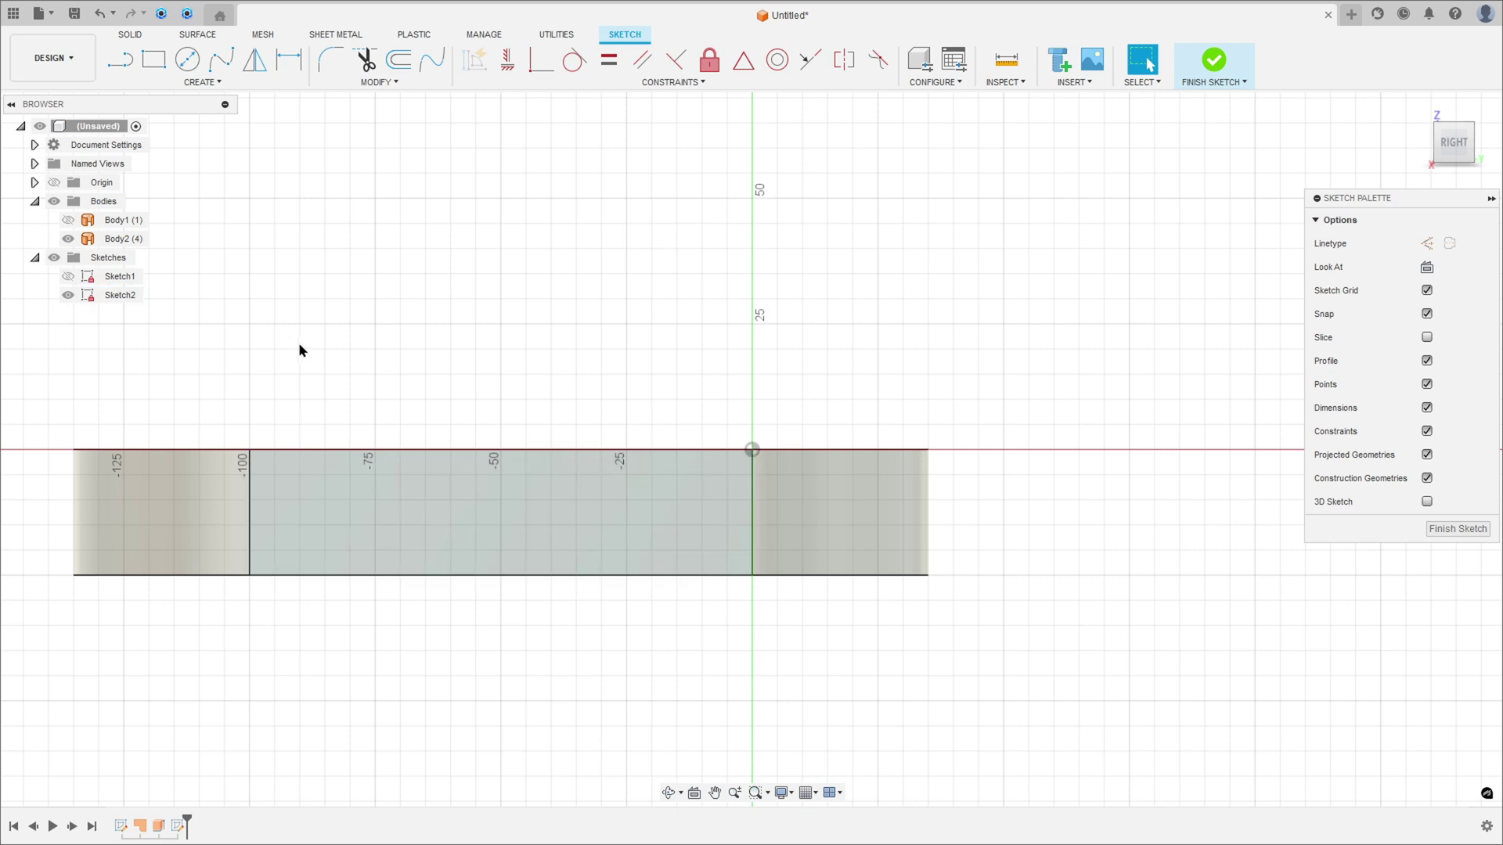
mouse_move(416, 332)
middle_mouse_down()
mouse_move(506, 345)
mouse_move(509, 360)
middle_mouse_up()
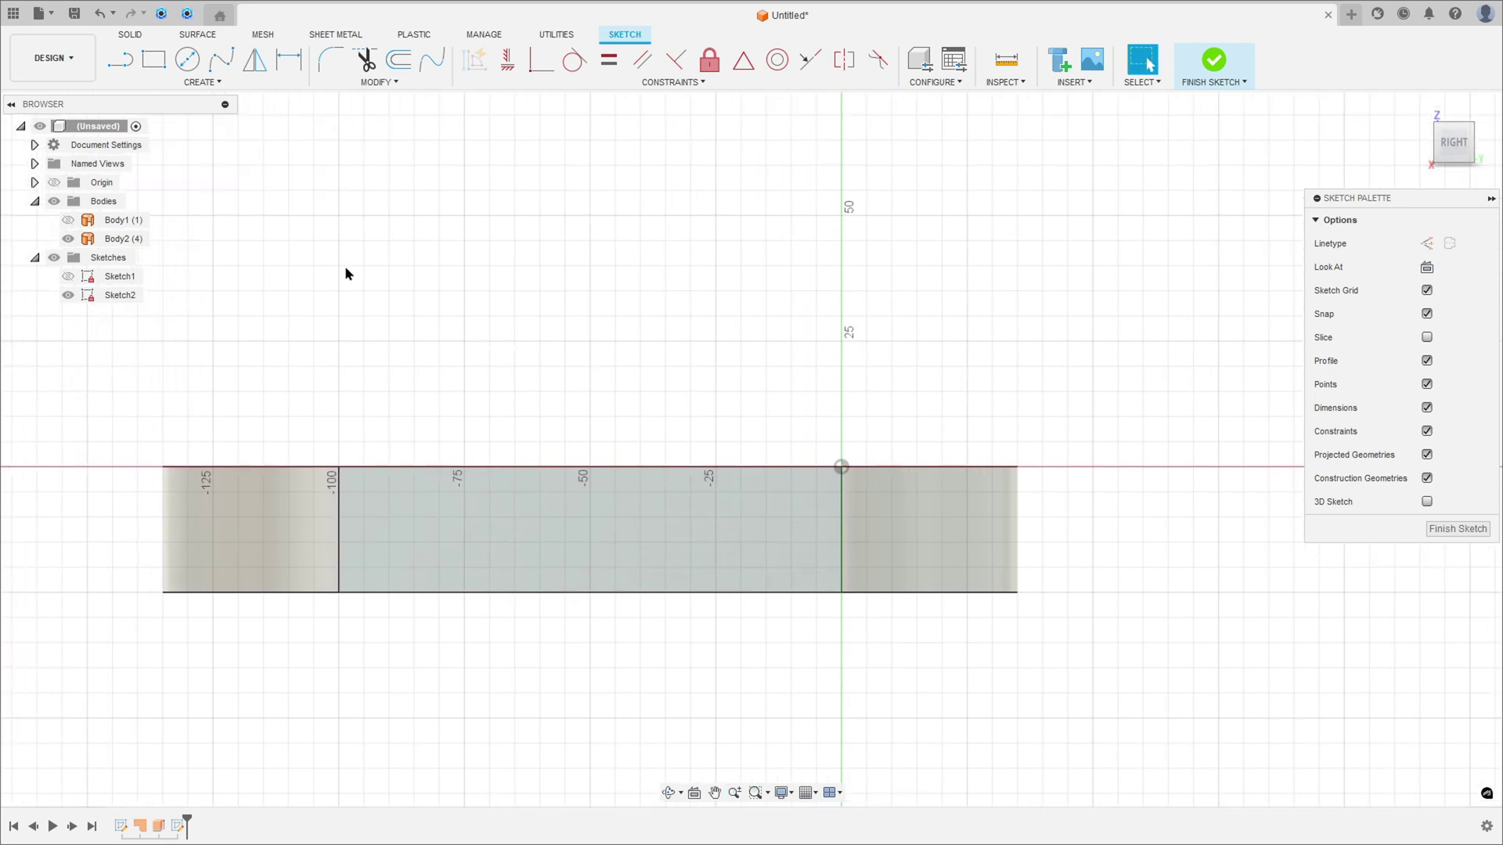
Step: Project the whole extruded wall body into the side sketch and hide that body
left_click(209, 83)
mouse_move(227, 319)
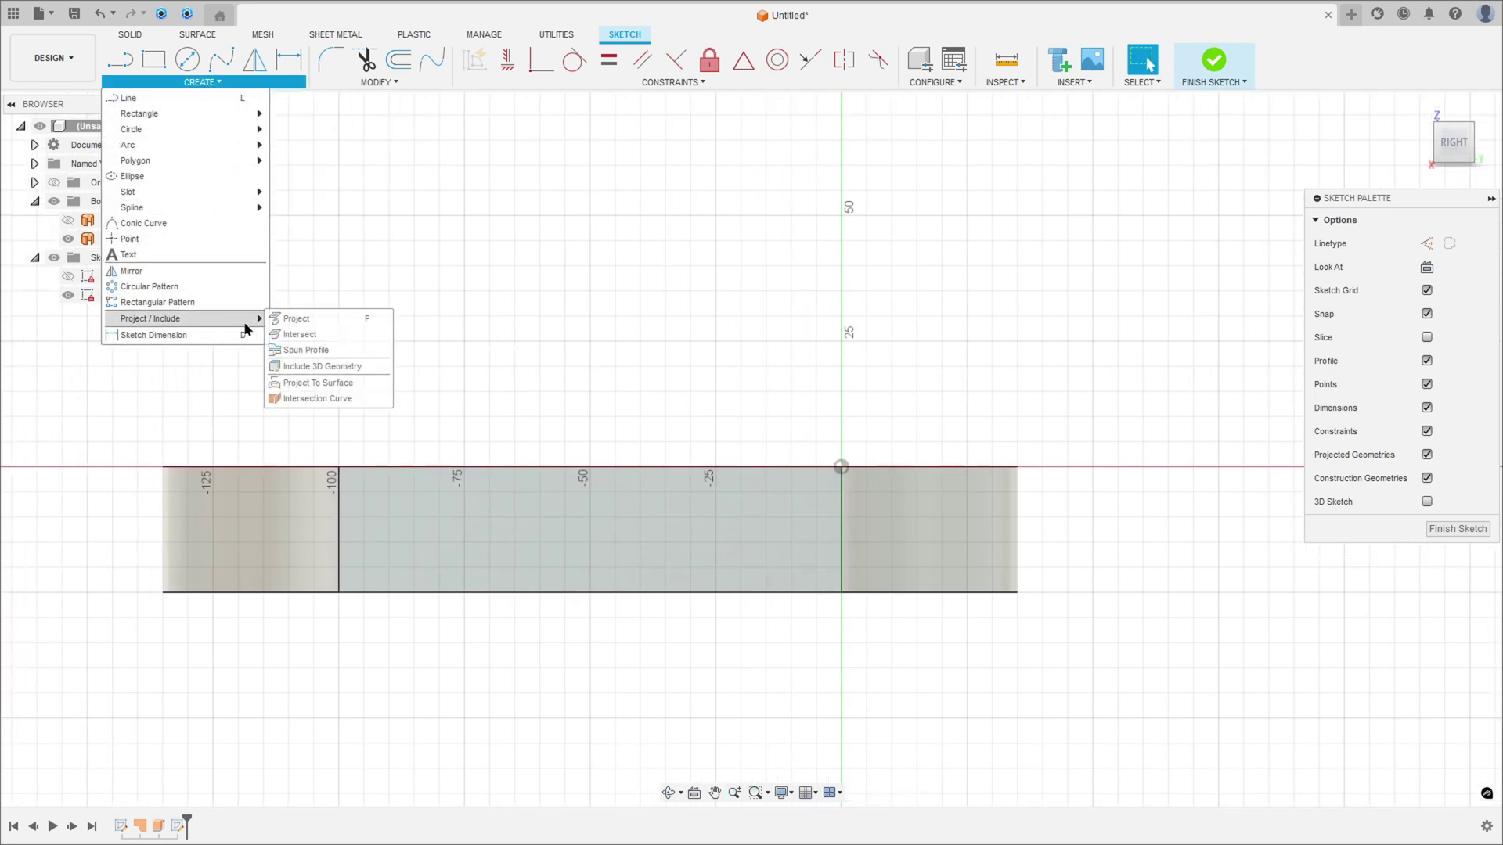
left_click(316, 321)
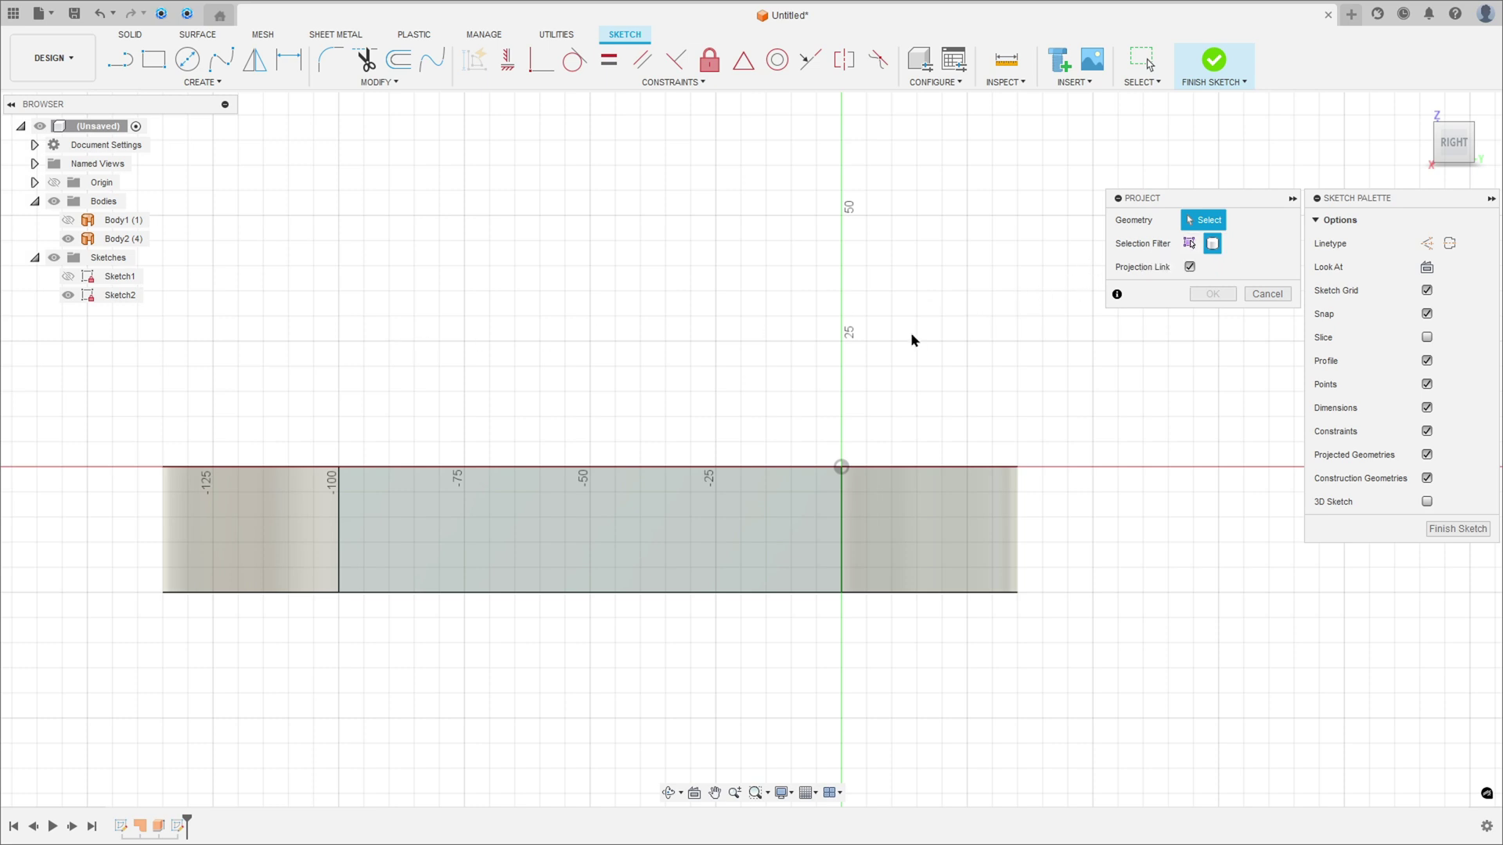
left_click(537, 529)
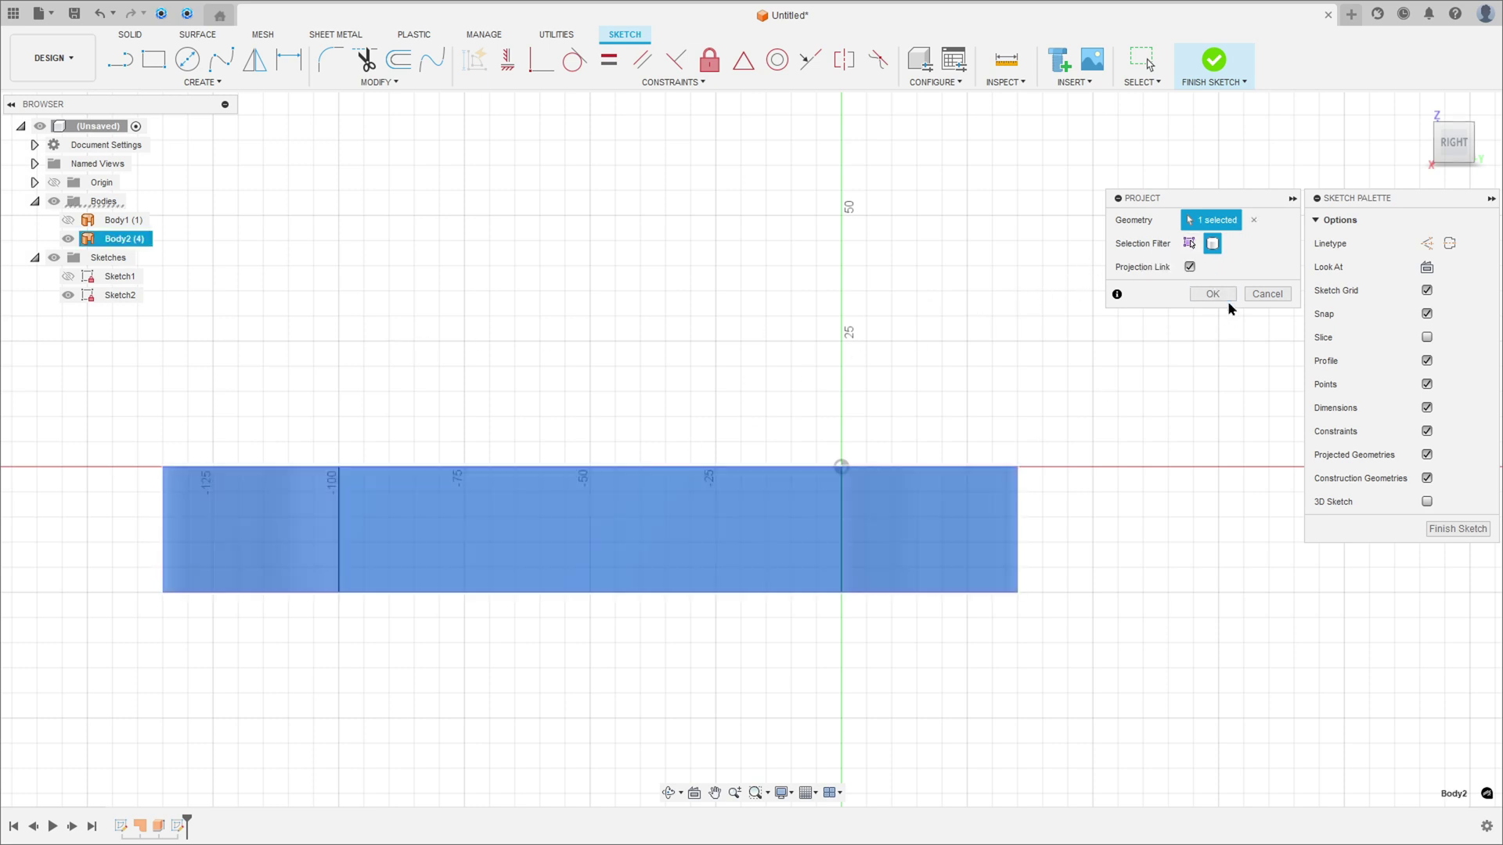
left_click(1218, 296)
middle_click_drag(453, 363, 547, 363)
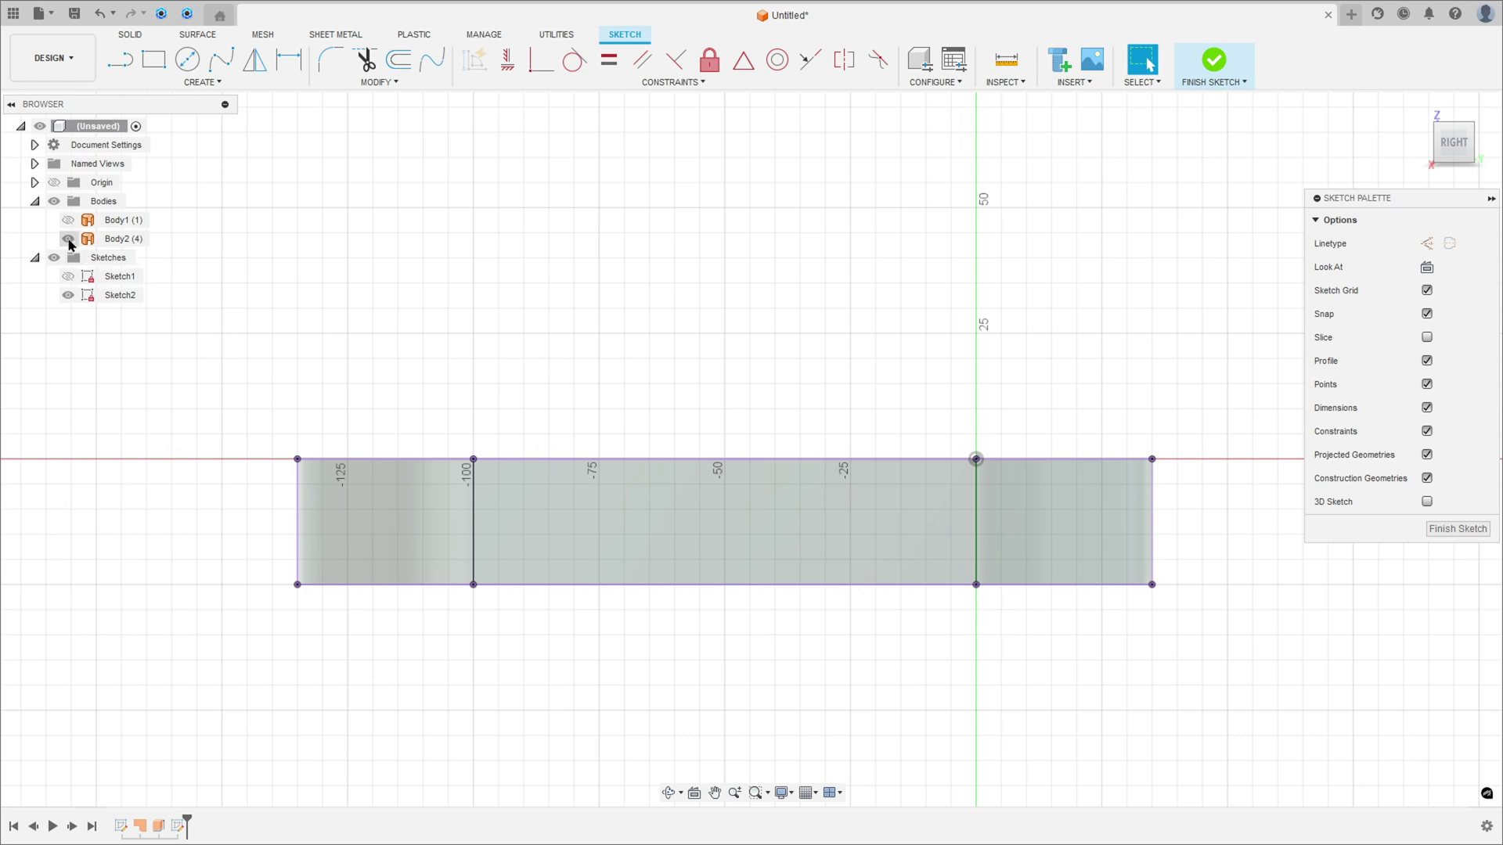
left_click(68, 240)
left_click(68, 240)
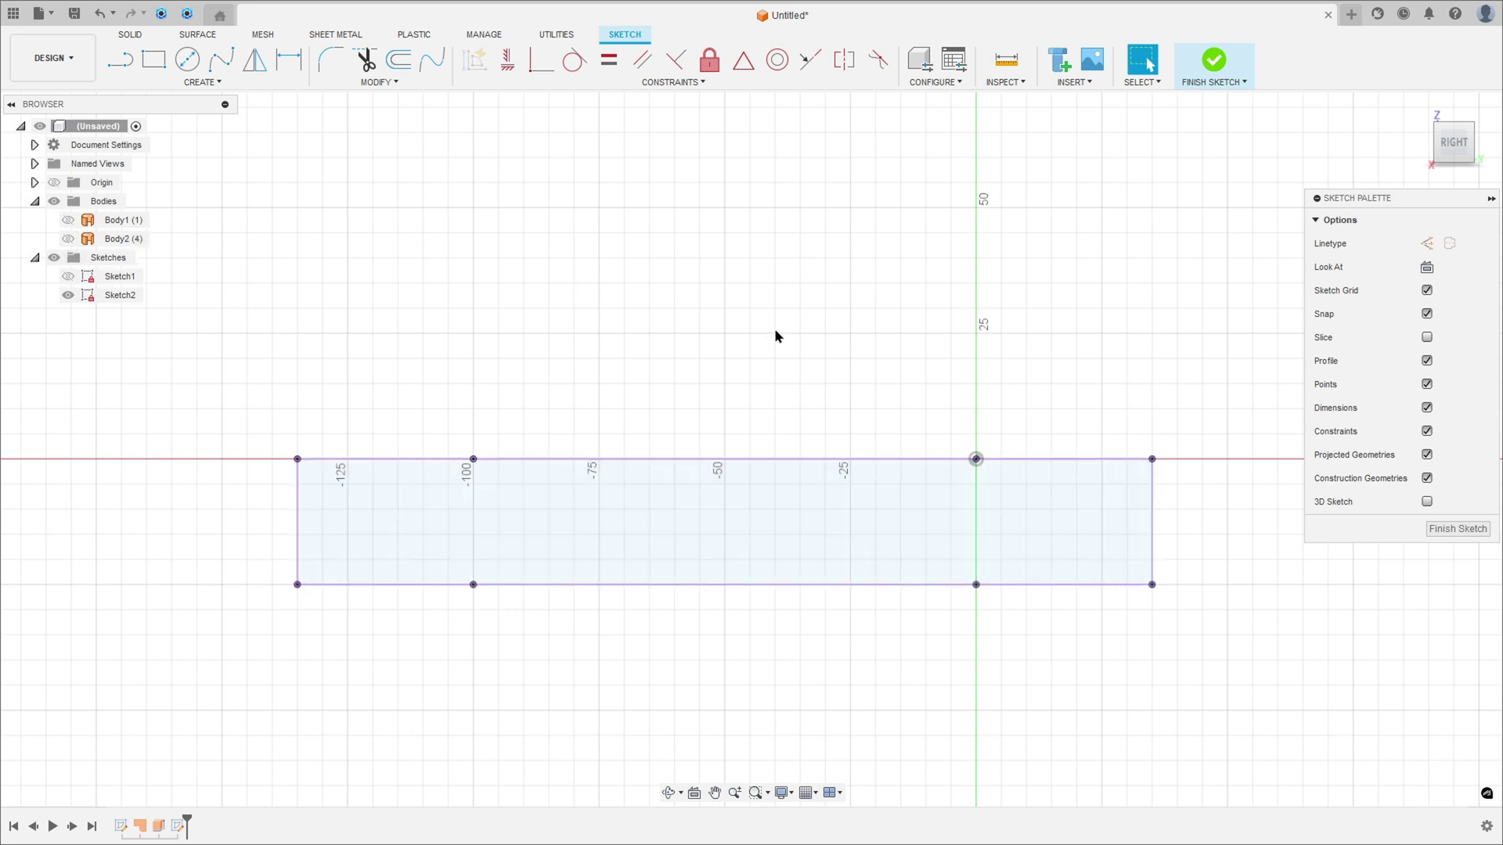
Step: Switch to Draw 34.pdf and mark the short end lines of the side view with their 5, 6.5 and 4 mm dimensions
key("alt+Tab")
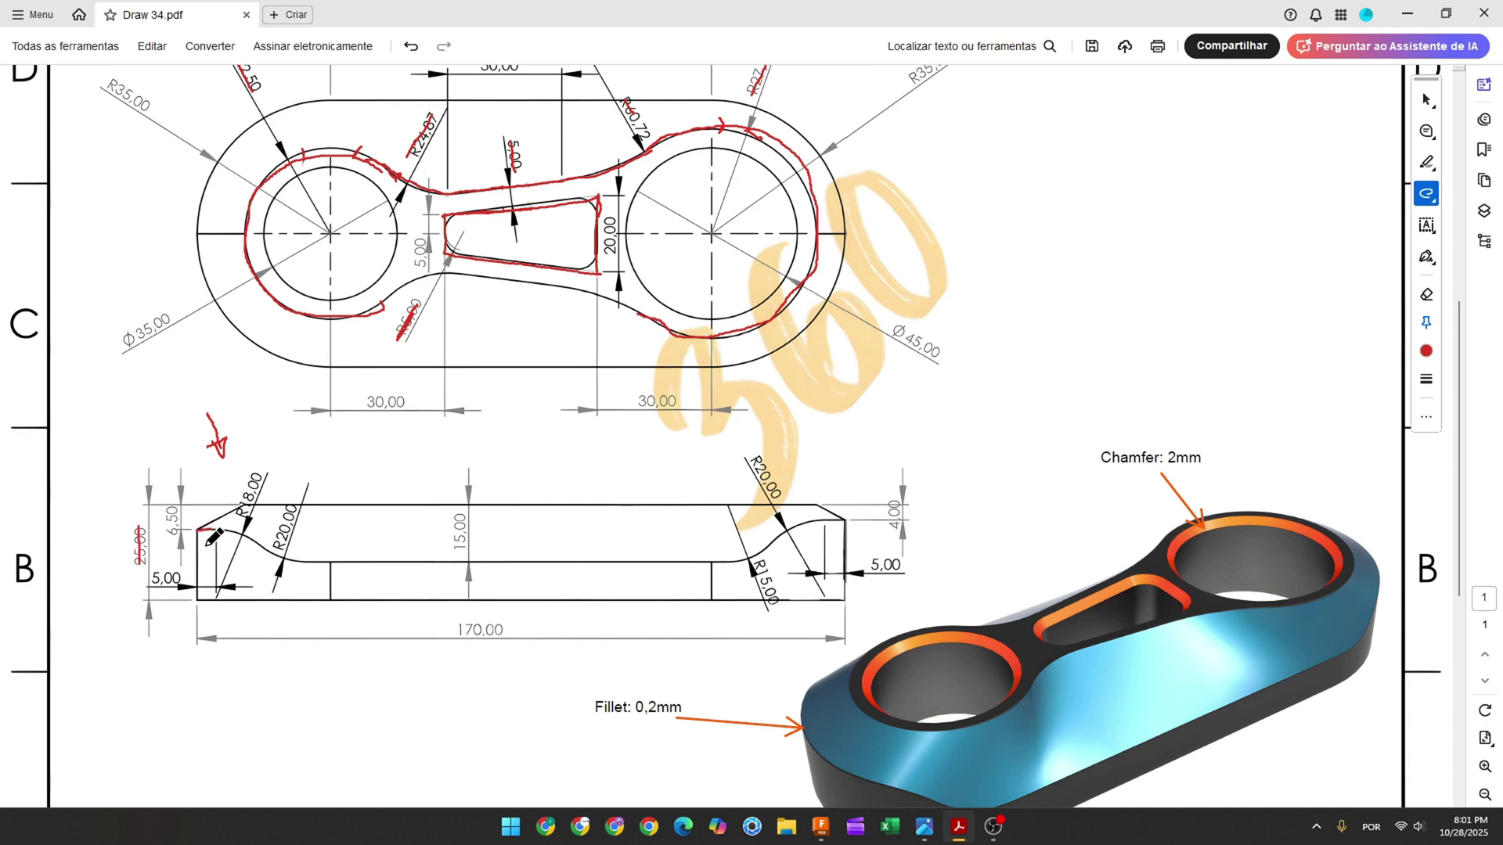
left_click_drag(154, 581, 183, 574)
left_click_drag(252, 506, 267, 505)
left_click_drag(173, 508, 173, 536)
left_click_drag(900, 564, 879, 562)
left_click_drag(806, 505, 894, 530)
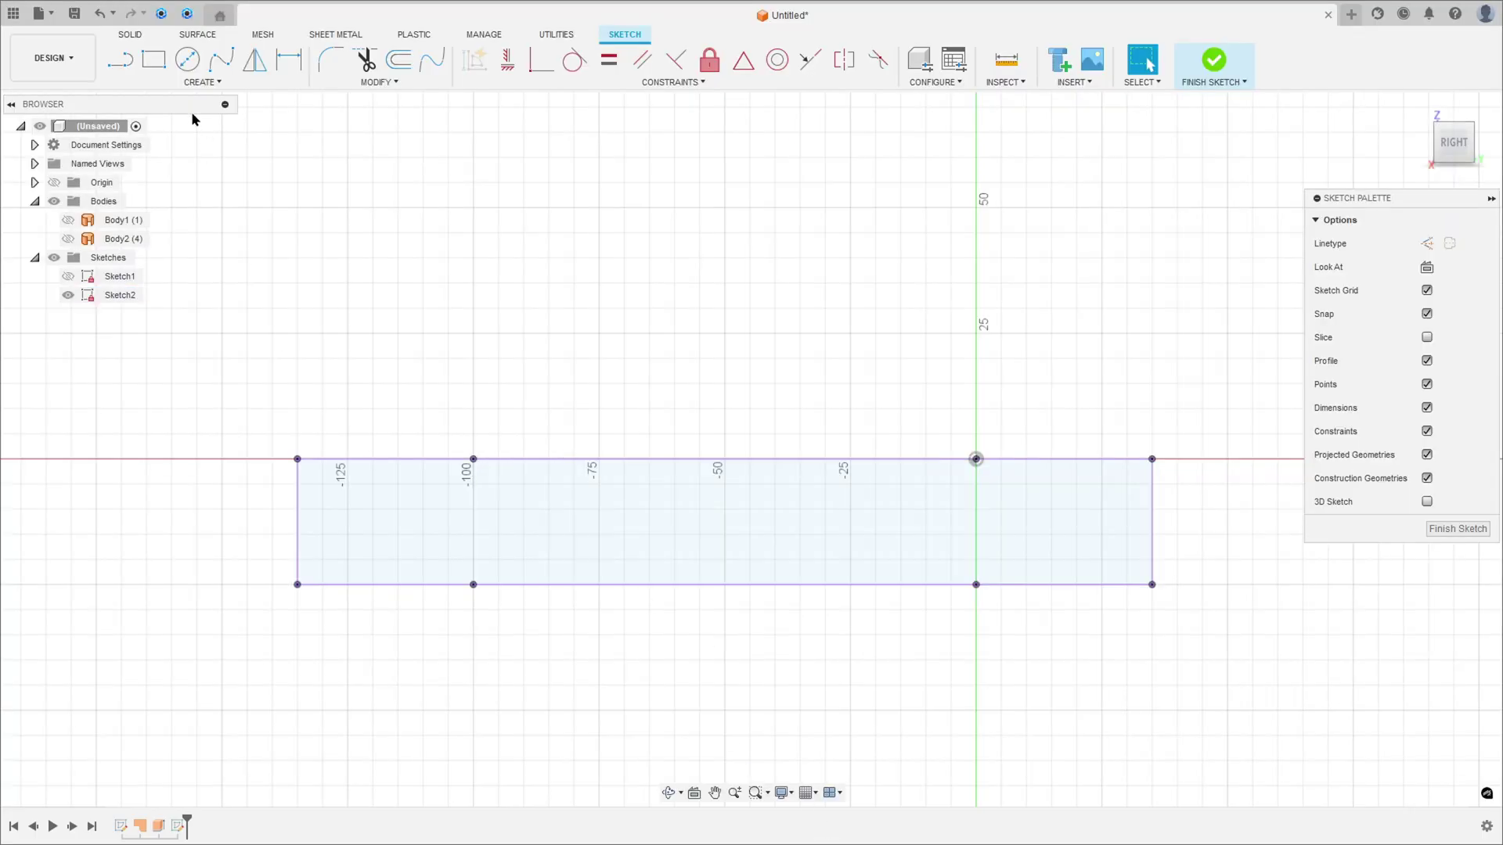
Step: Draw a 5 mm horizontal line inward from each vertical end of the projected rectangle, near its upper corners
left_click(121, 61)
left_click(298, 496)
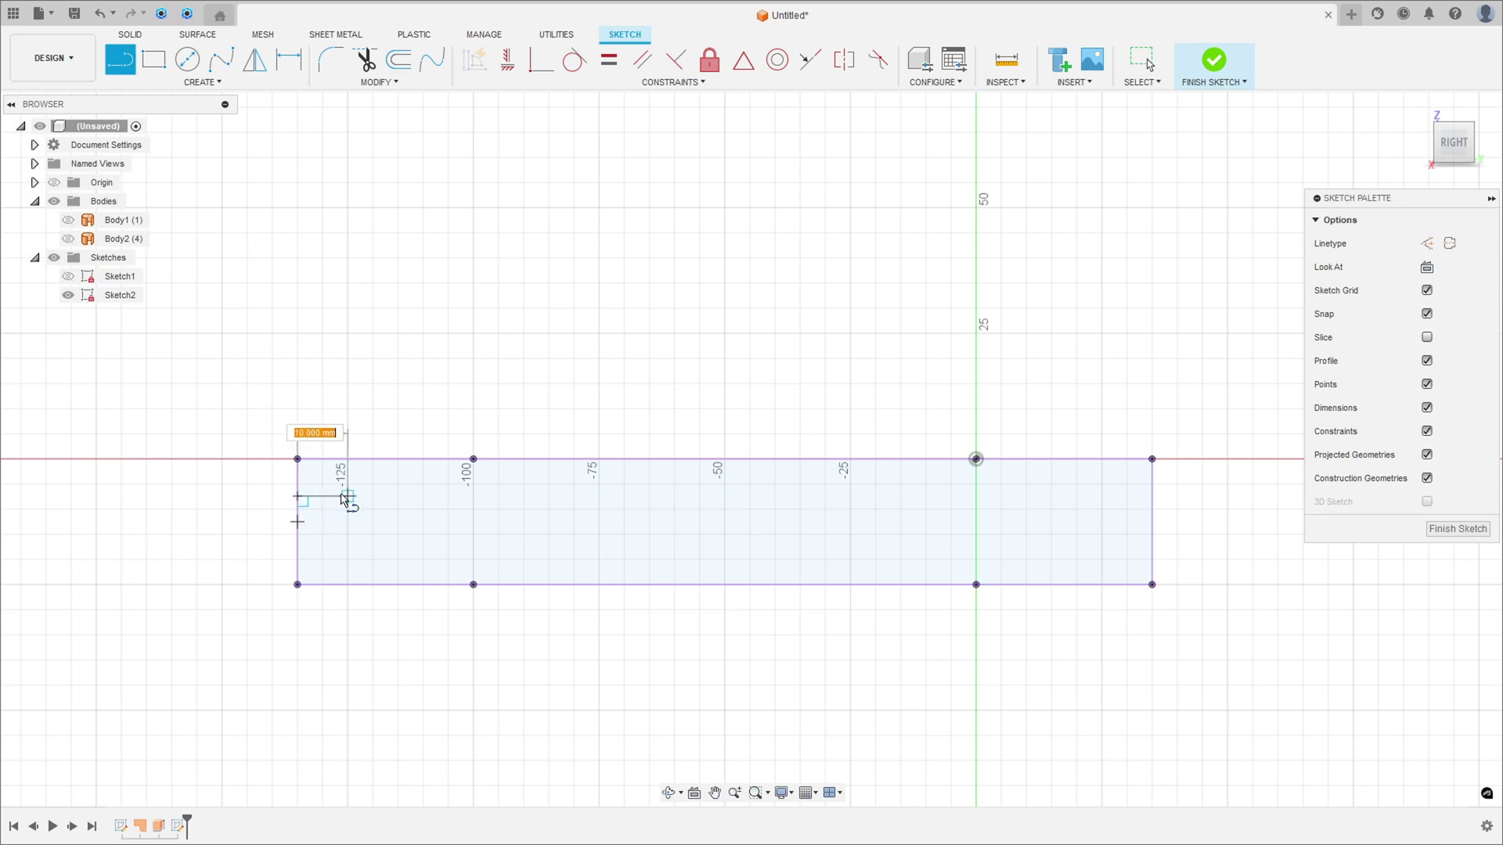
type("5")
key("Return")
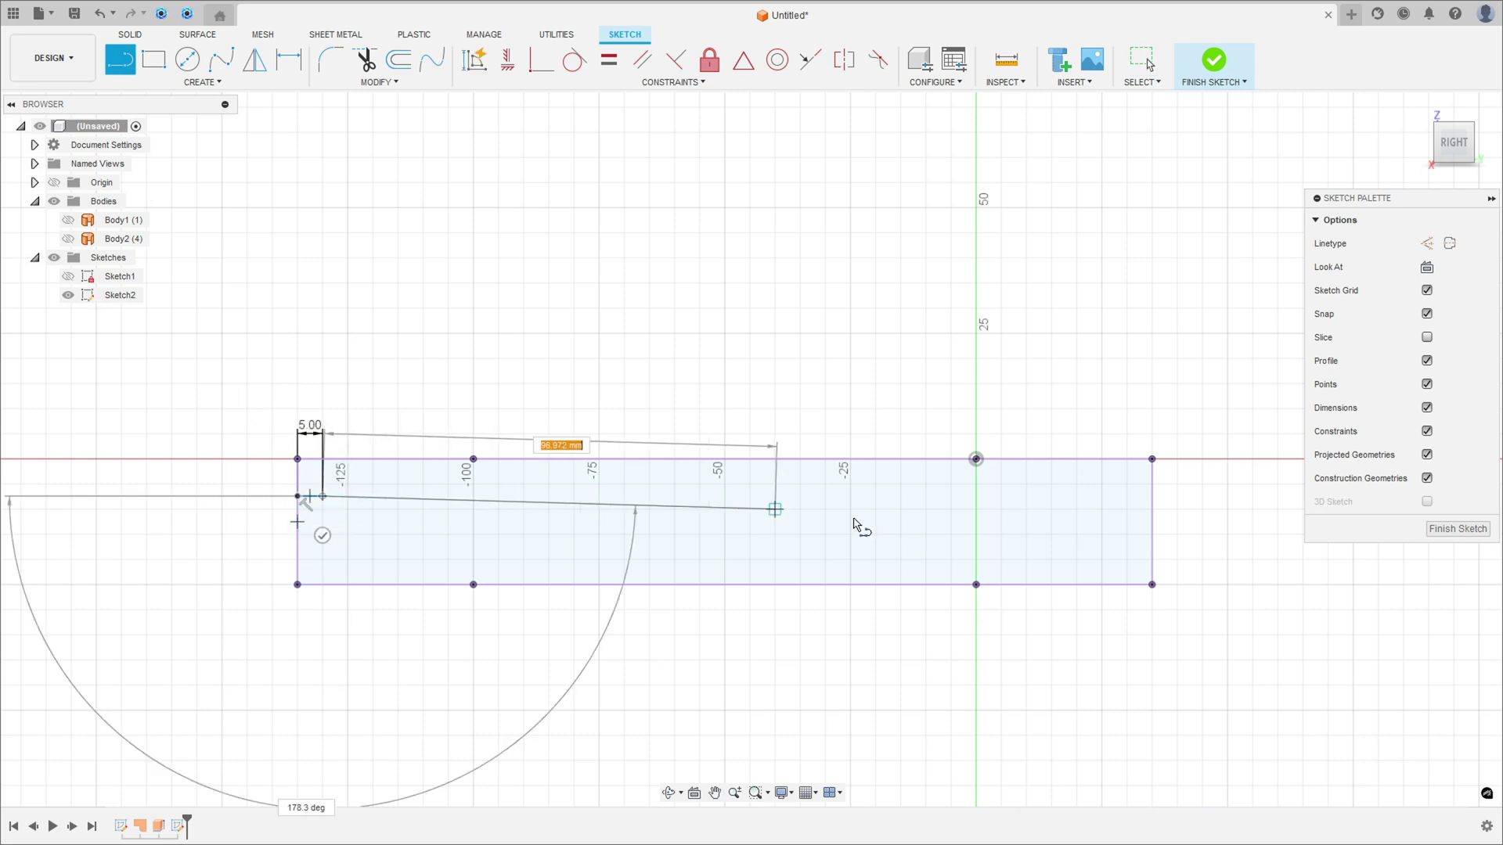
key("Escape")
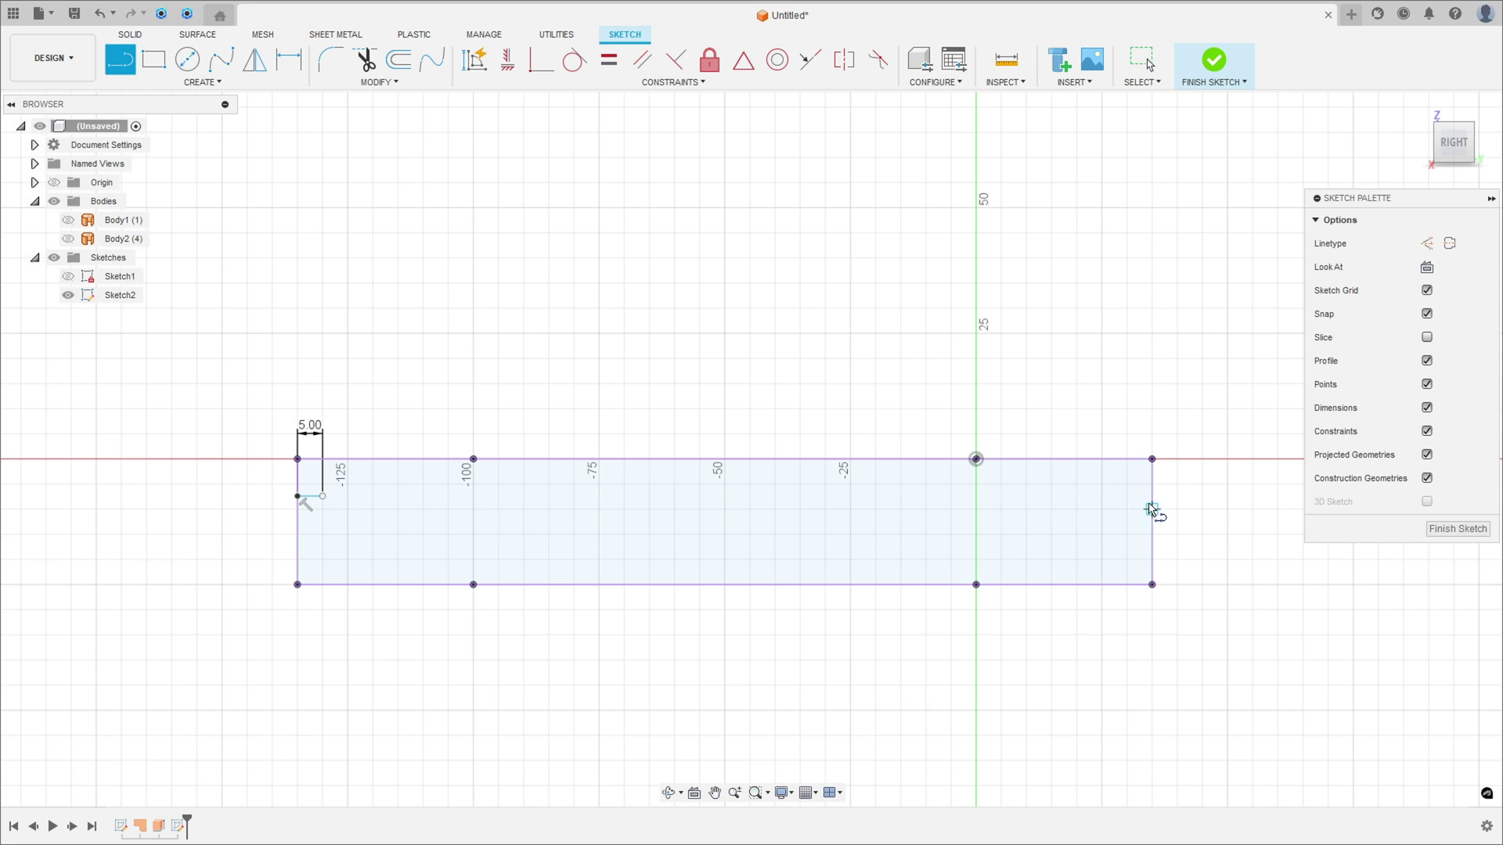
left_click(1152, 513)
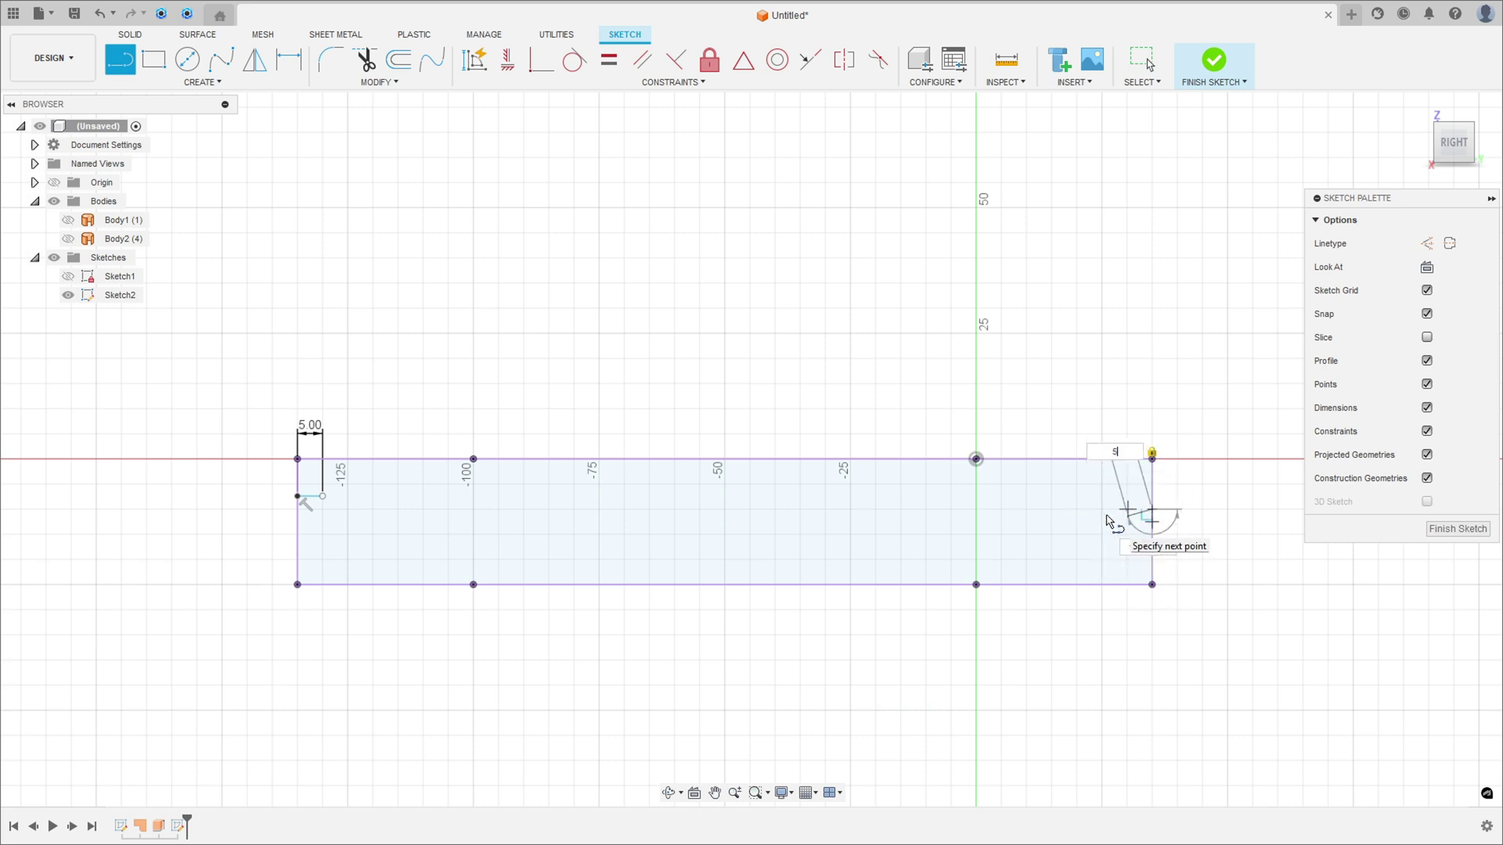
type("5")
key("Return")
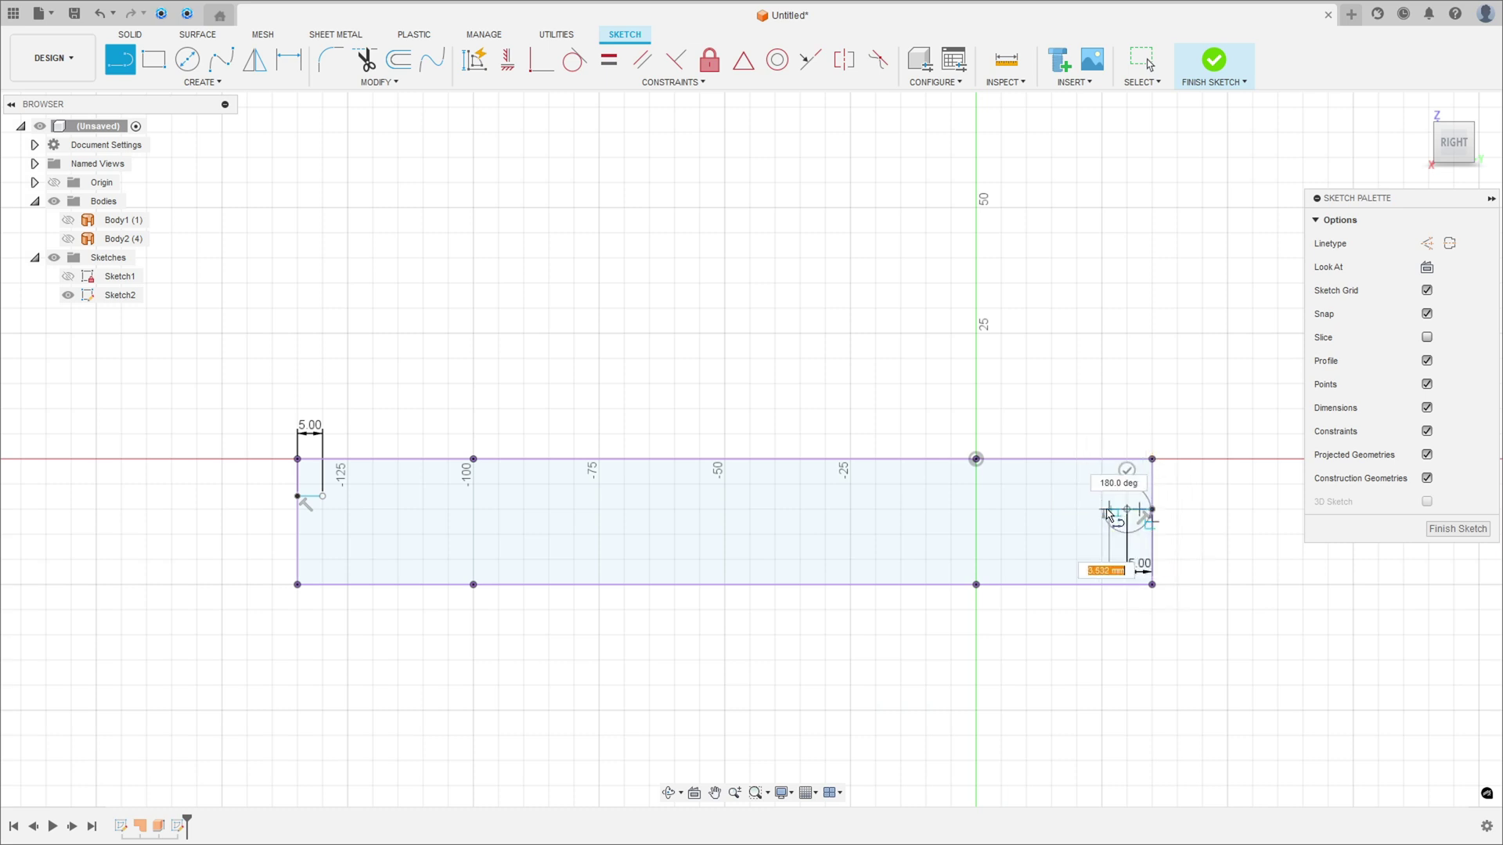
key("Escape")
Step: Dimension the short line at the right end 4 mm below the rectangle's top edge
left_click(289, 59)
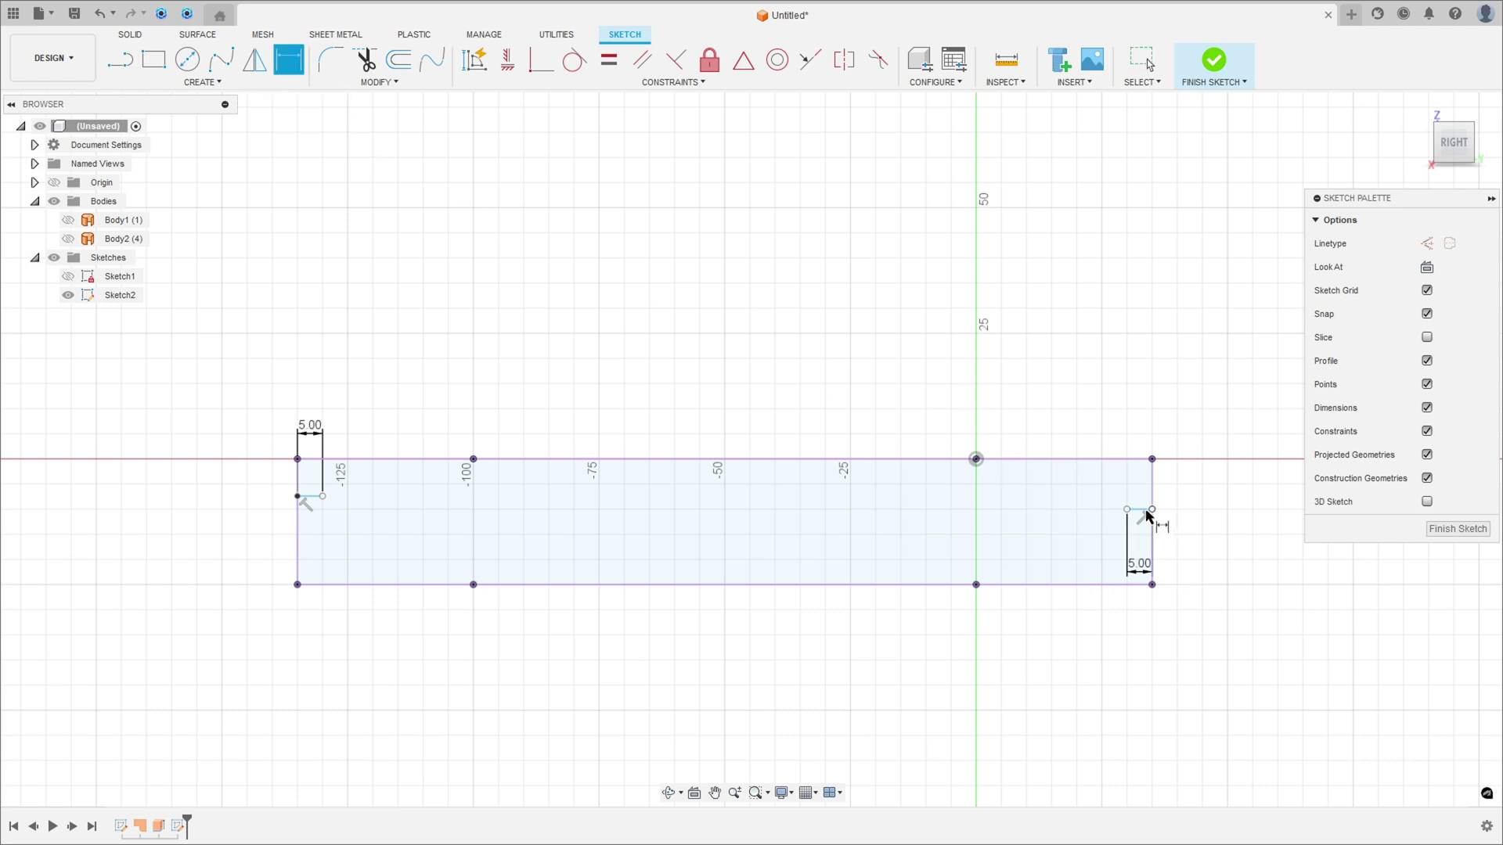
left_click(1140, 510)
left_click(1139, 460)
left_click(1186, 490)
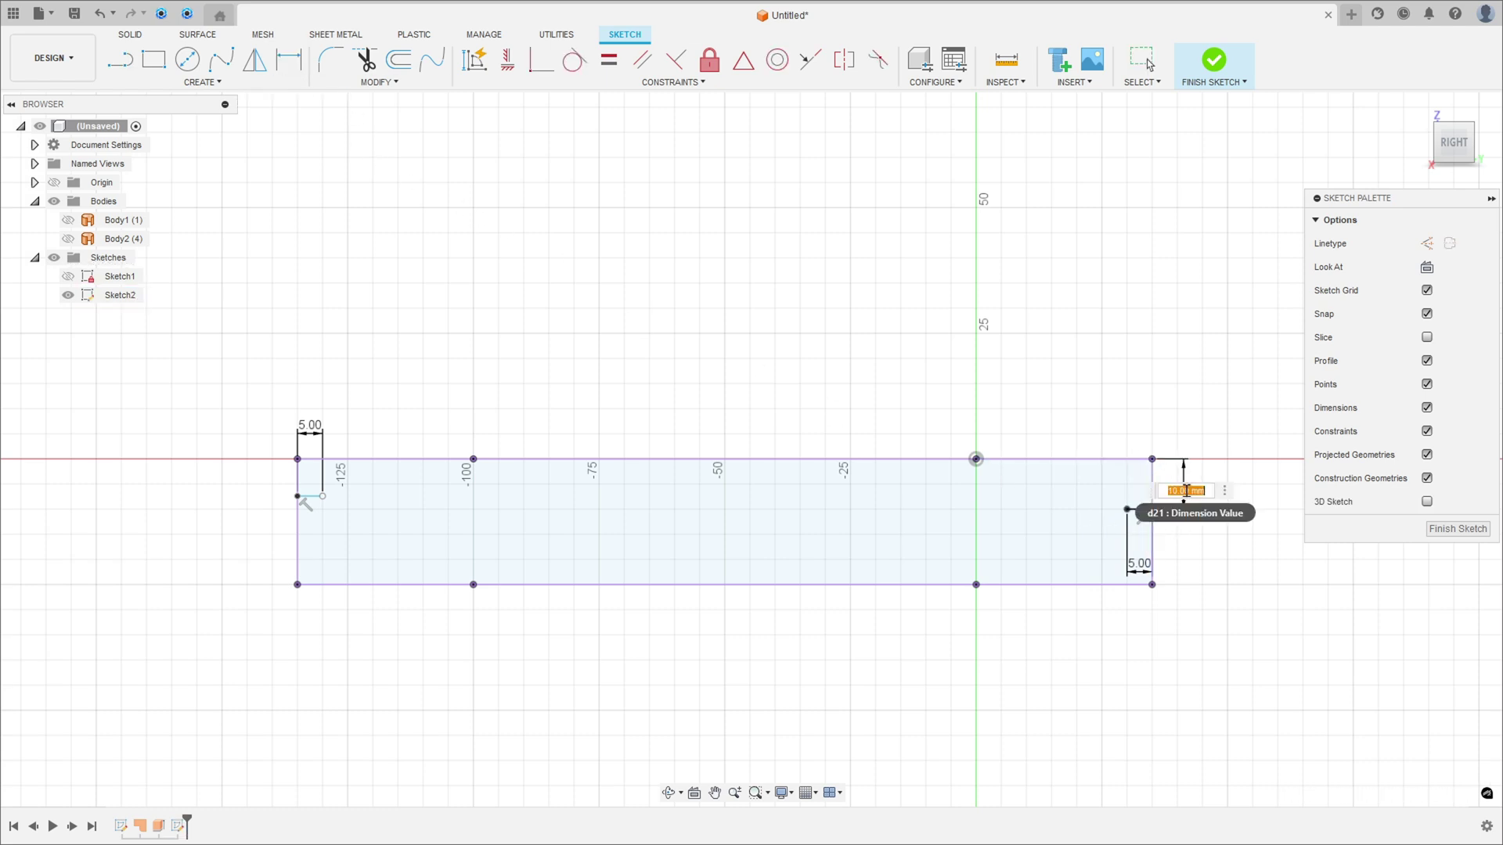
type("4")
key("Return")
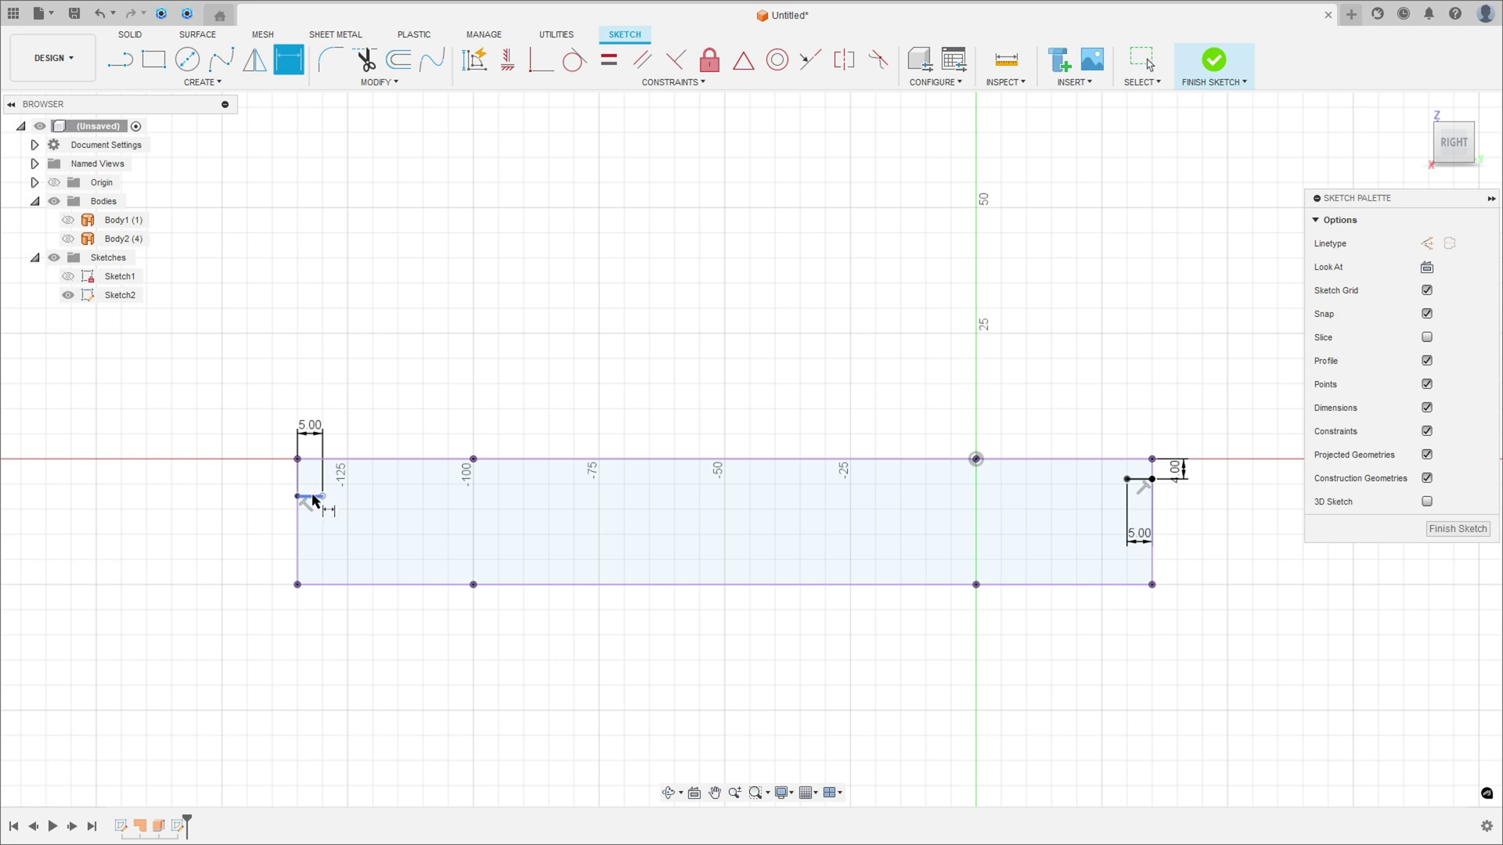
Step: Dimension the left short line 6.5 mm below the top edge and move the right line's length dimension above the profile
left_click(313, 496)
left_click(231, 474)
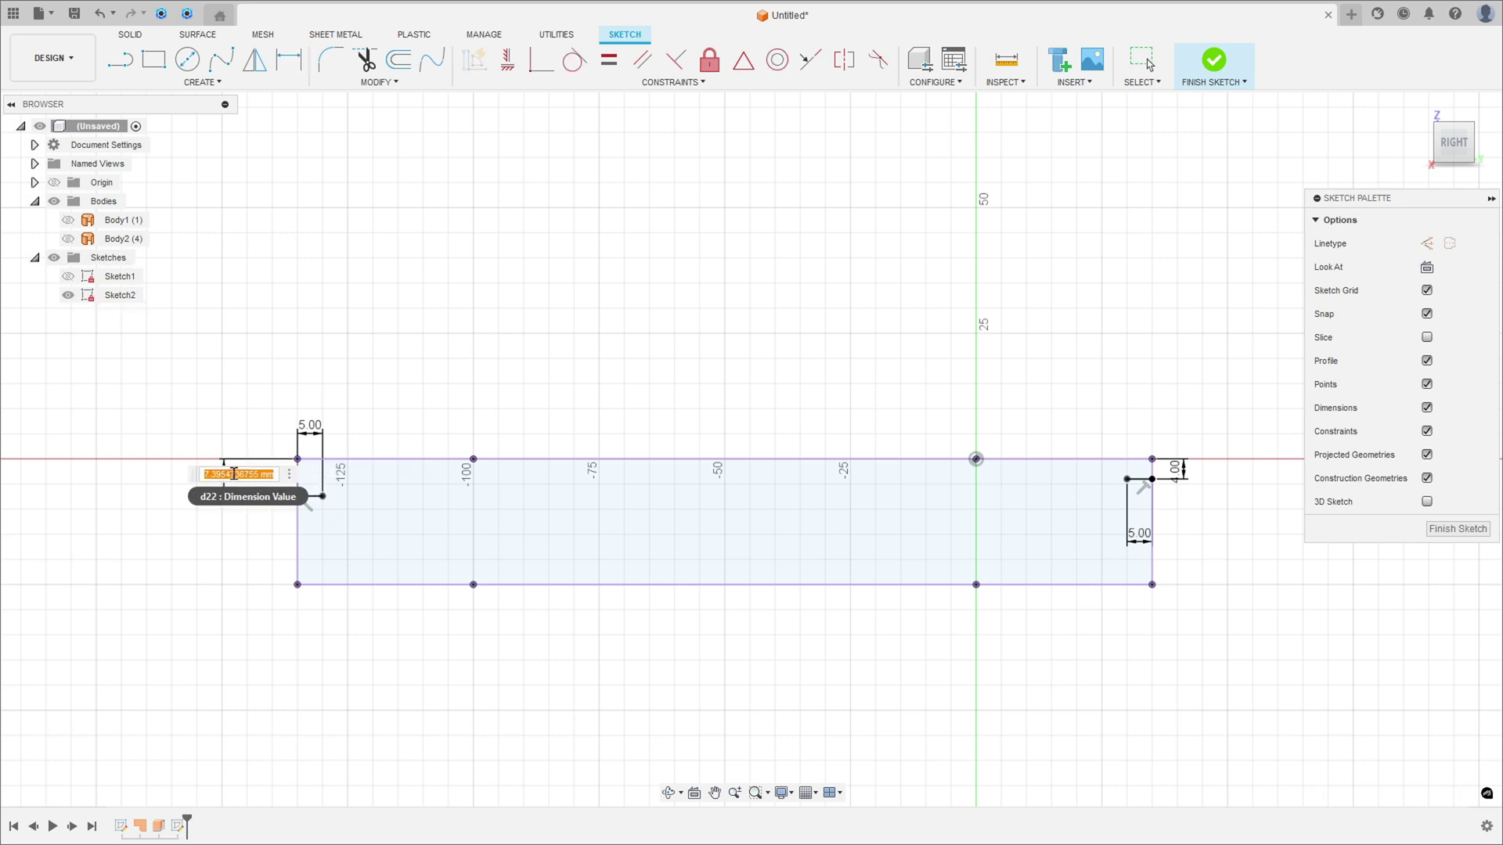
type("6.5")
key("Return")
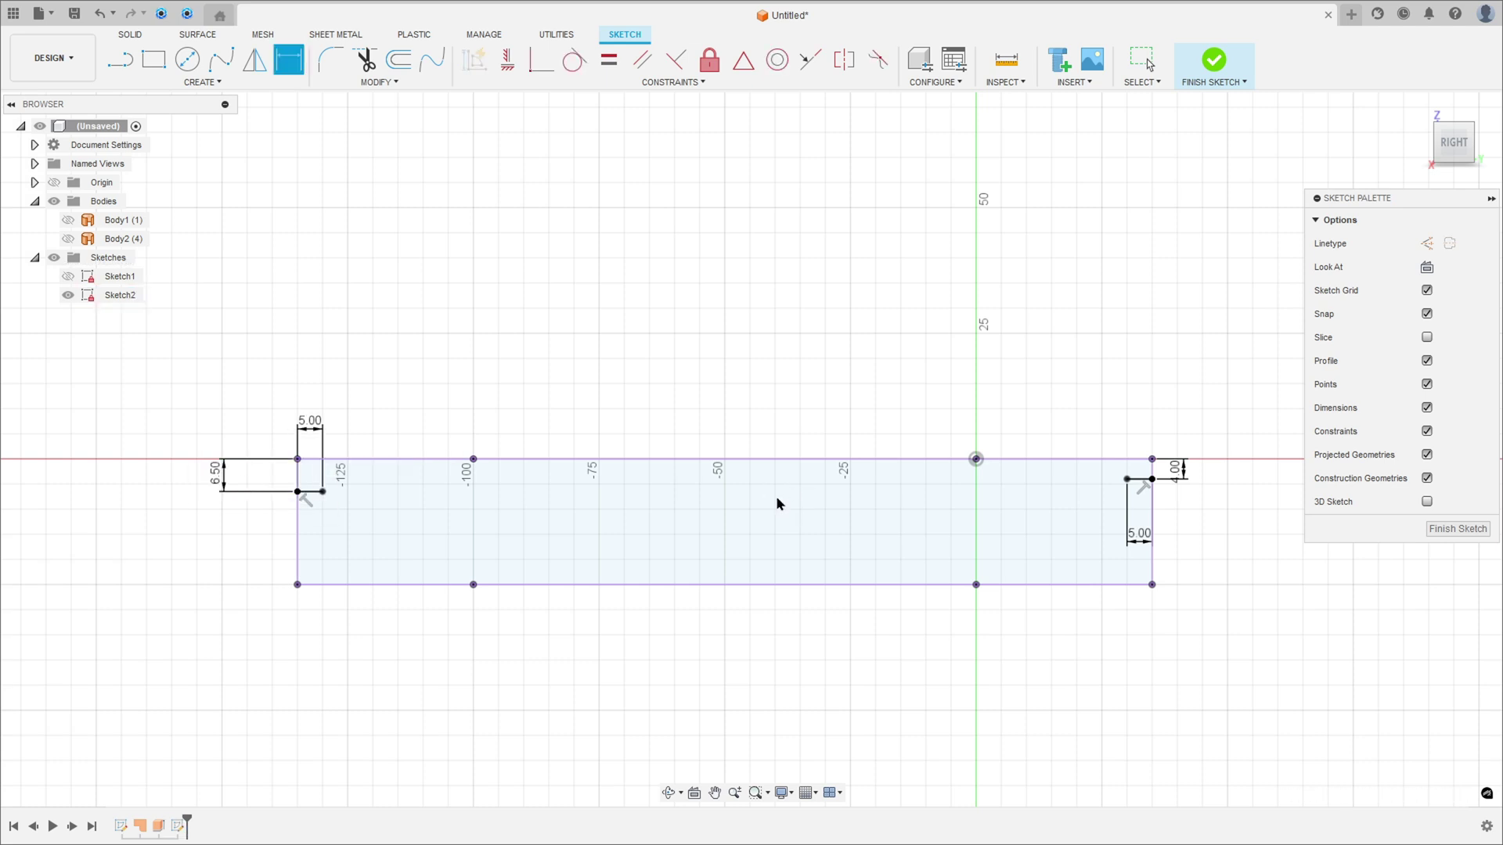
key("Escape")
left_click_drag(1139, 538, 1147, 417)
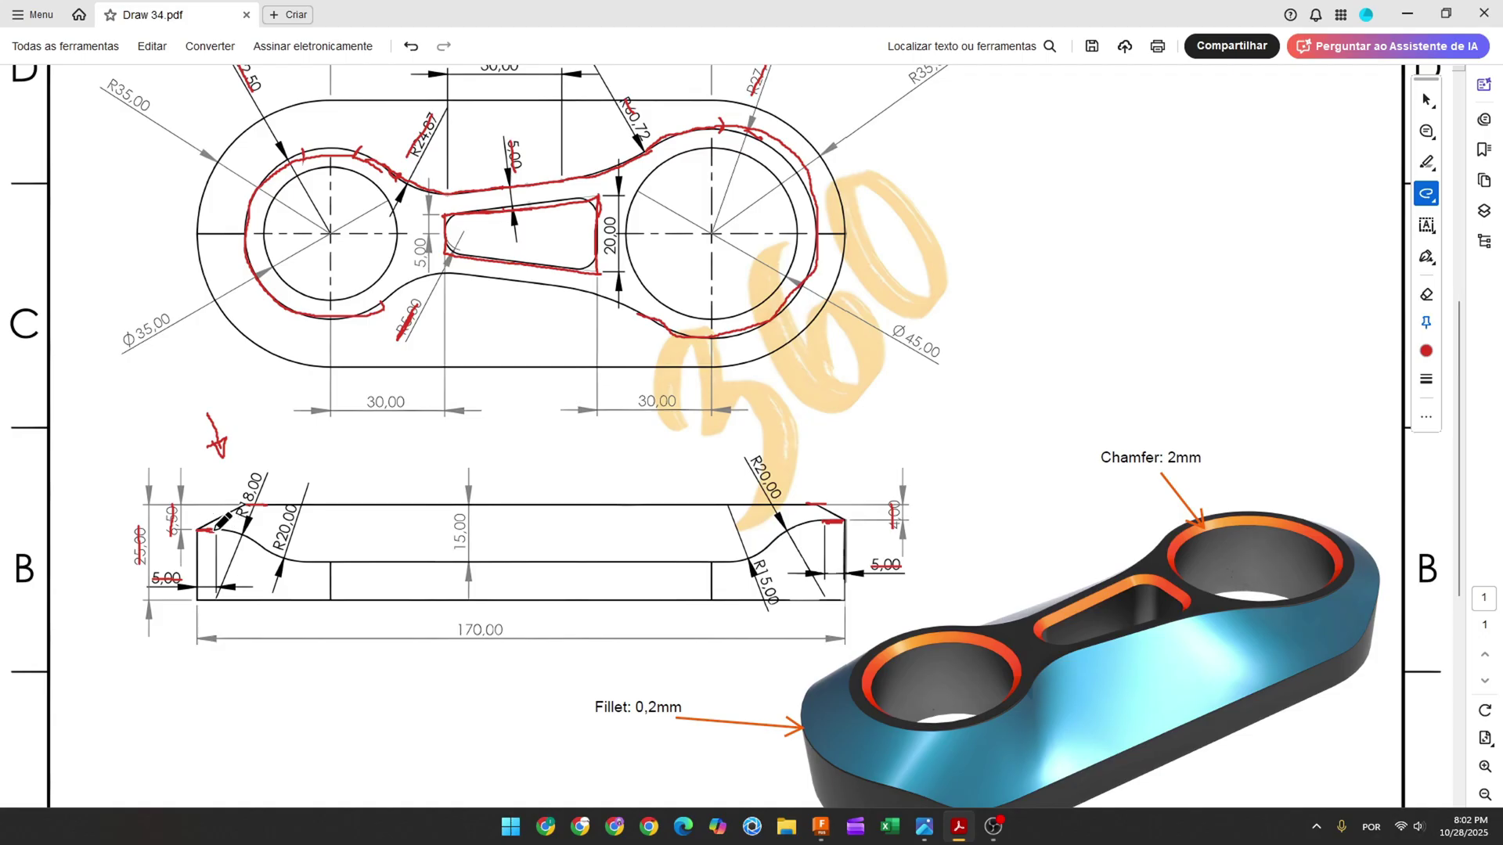
Step: Trace the curved profile between the end lines in Draw 34.pdf's side view, mark its 15 mm depth, and return to Fusion
mouse_move(217, 530)
left_mouse_down()
mouse_move(306, 562)
mouse_move(238, 533)
mouse_move(292, 539)
mouse_move(325, 570)
mouse_move(317, 560)
mouse_move(700, 566)
mouse_move(748, 561)
mouse_move(716, 561)
mouse_move(807, 530)
left_mouse_up()
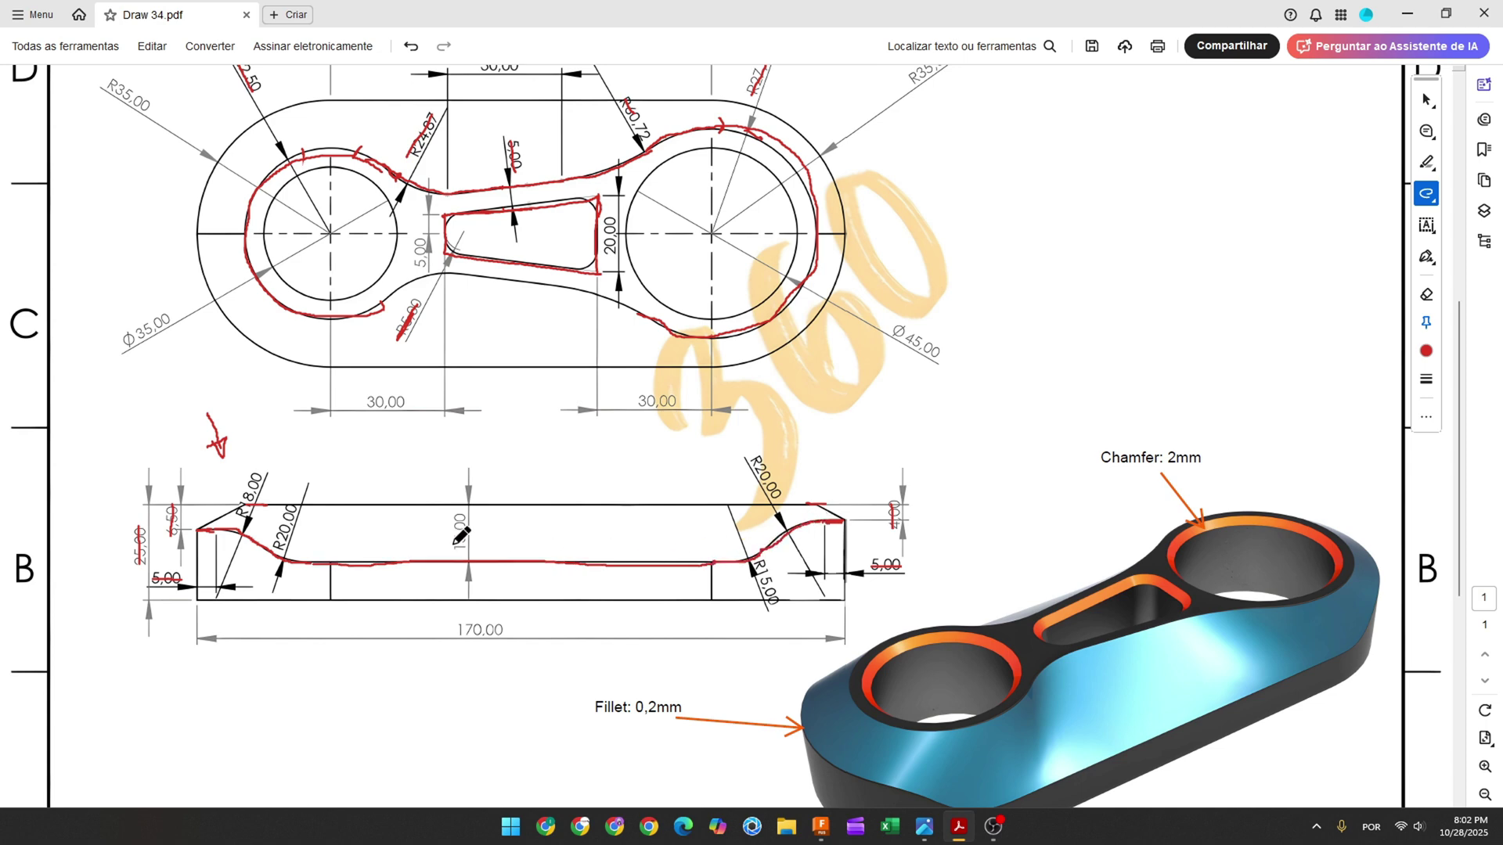
mouse_move(455, 562)
left_mouse_down()
mouse_move(505, 563)
mouse_move(480, 562)
left_mouse_up()
mouse_move(455, 506)
left_mouse_down()
mouse_move(498, 508)
mouse_move(461, 553)
left_mouse_up()
left_click(816, 829)
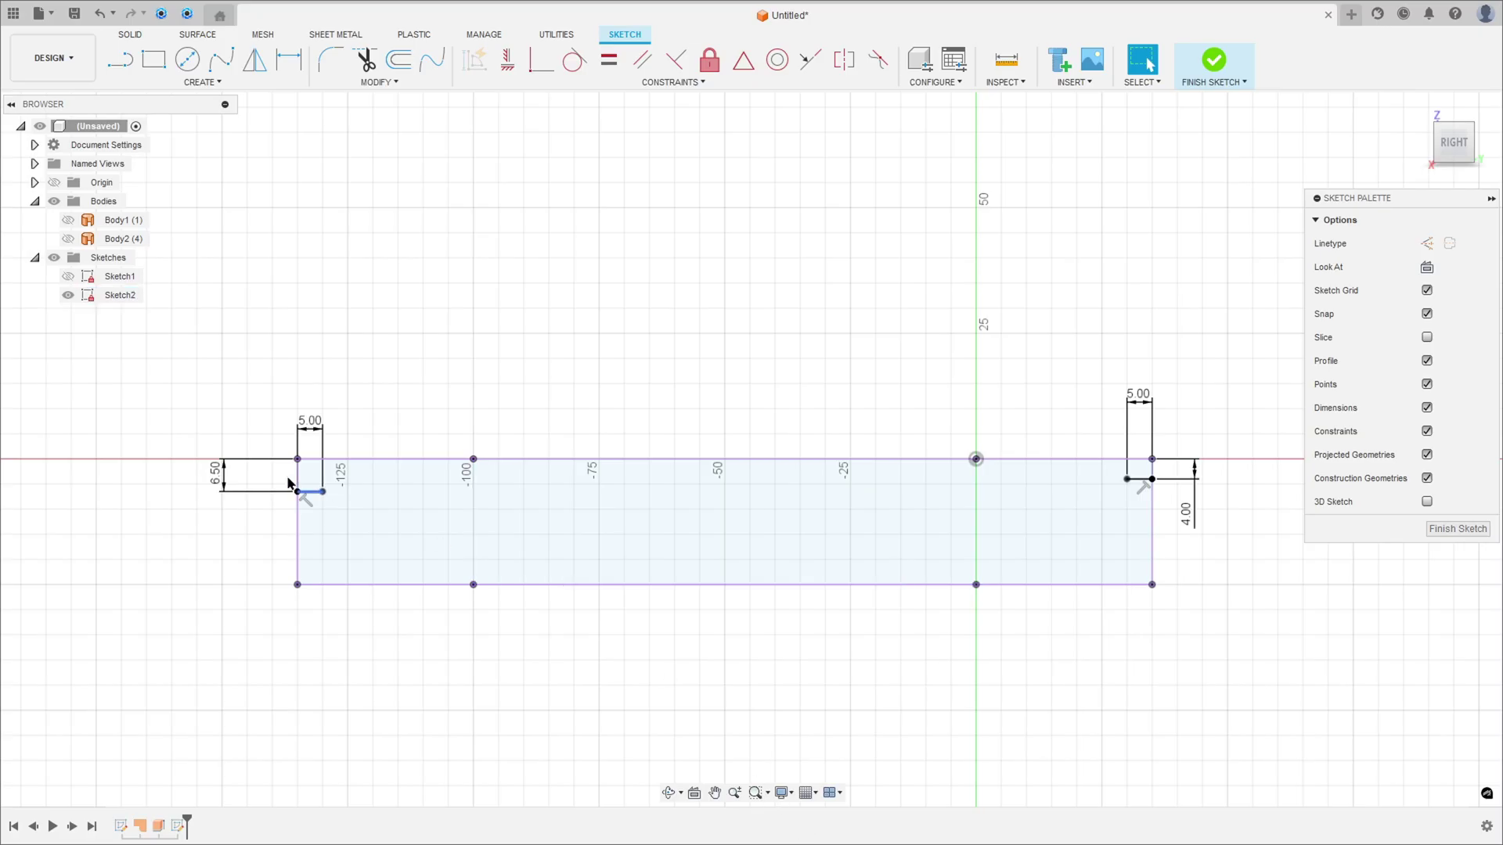
Step: Draw a curved profile joining the two short end lines, with two tangent arcs at each end and a horizontal line between them
left_click(123, 62)
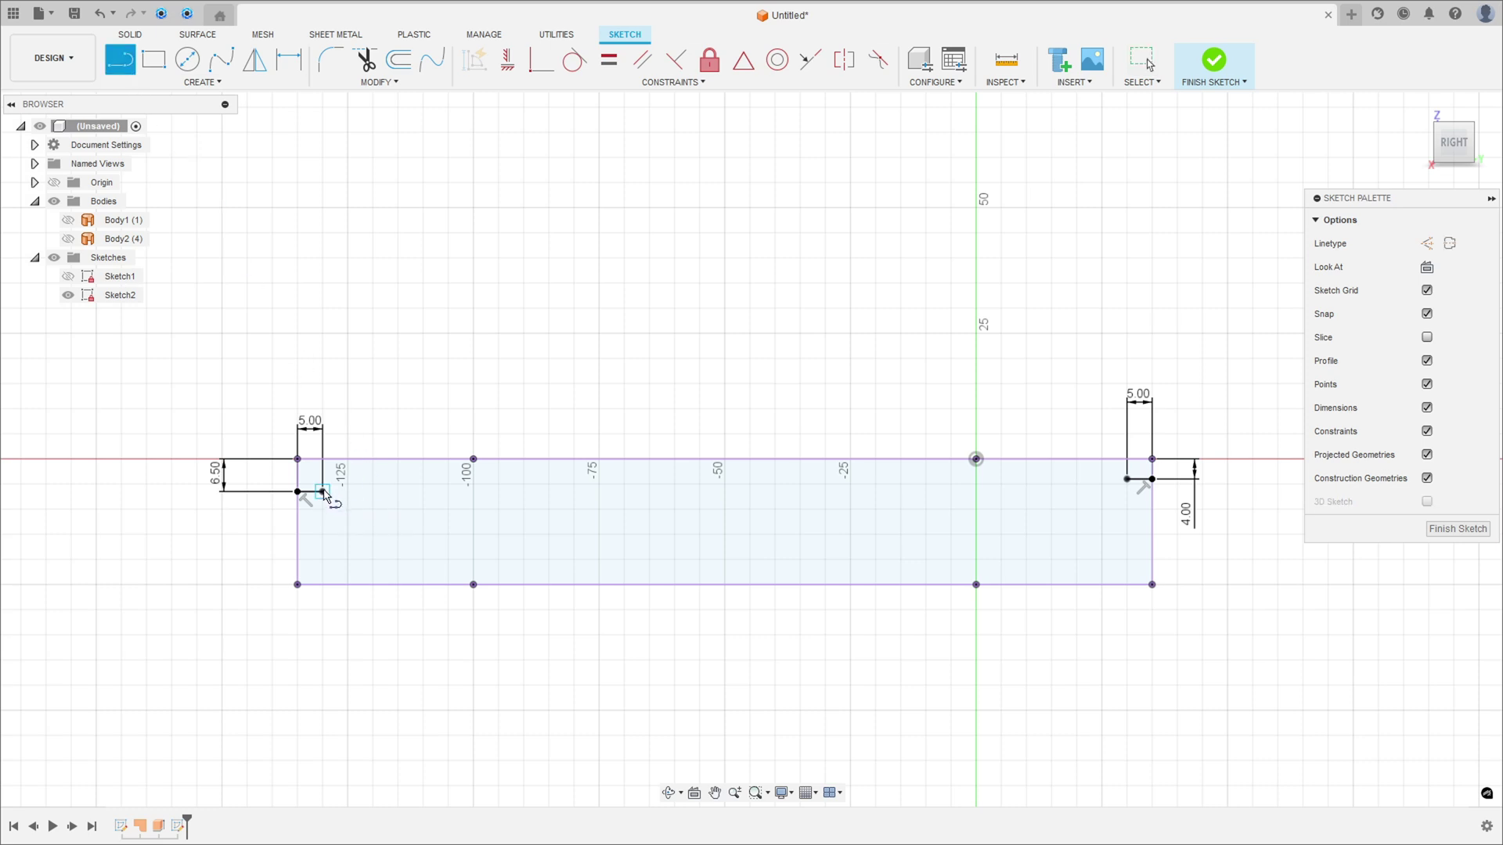
left_click_drag(323, 492, 412, 545)
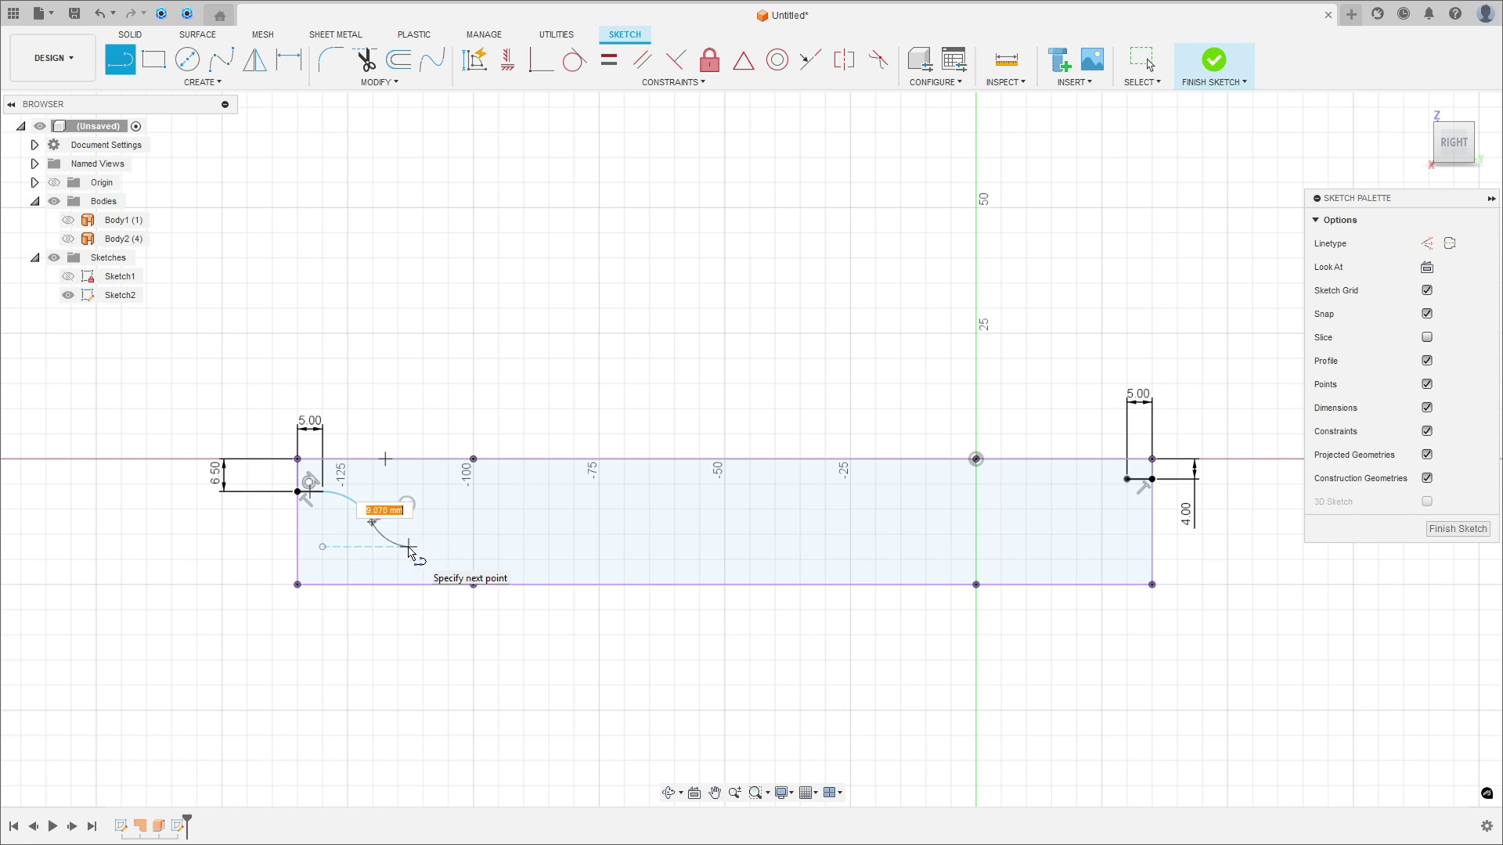
left_click_drag(408, 548, 408, 547)
left_click_drag(904, 548, 1128, 480)
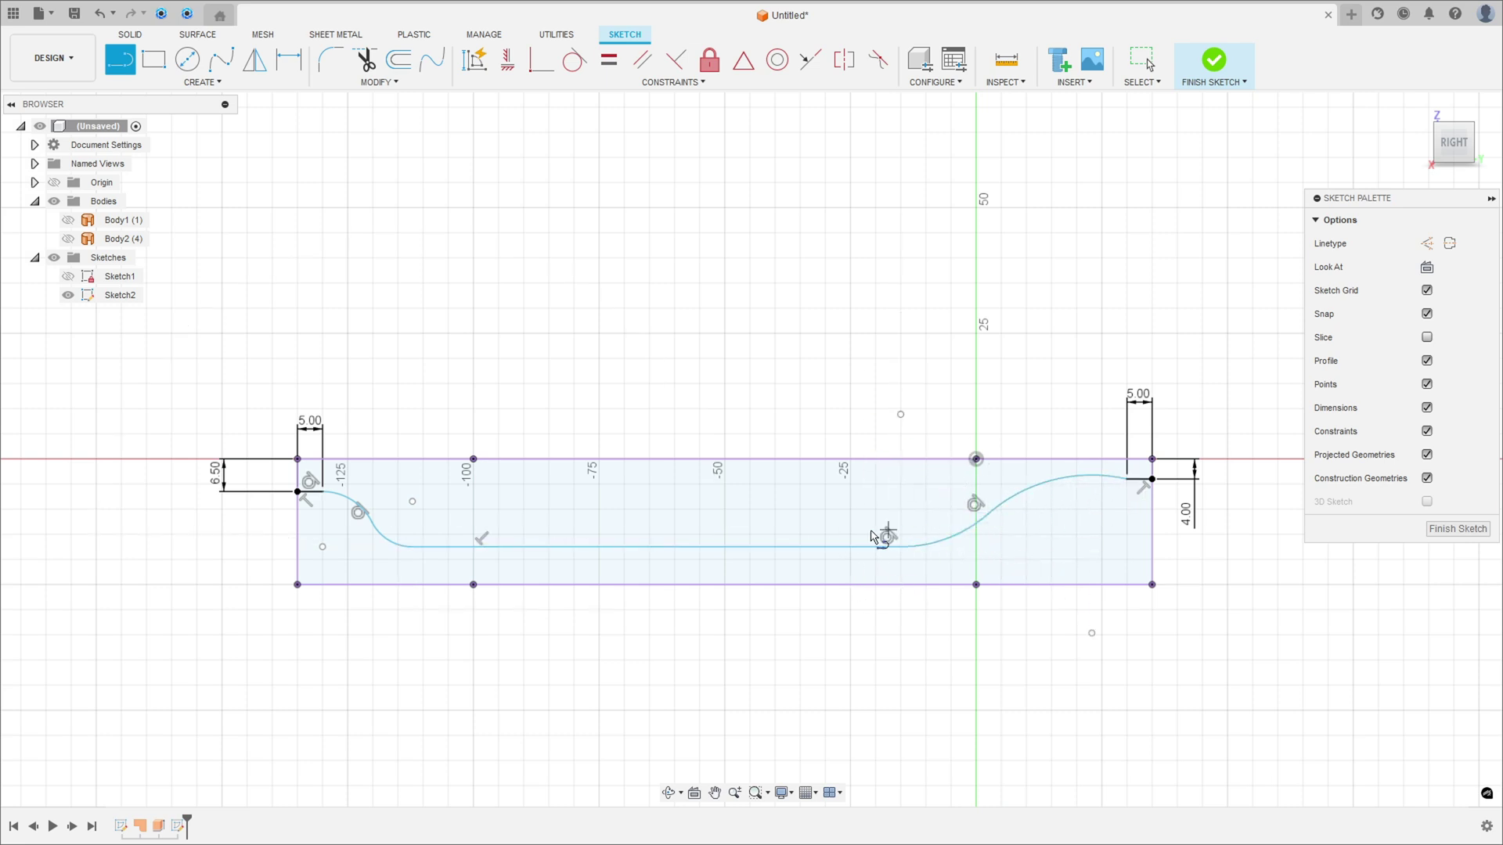
Step: Dimension the long horizontal line 15 mm below the projected rectangle's top edge
left_click(287, 62)
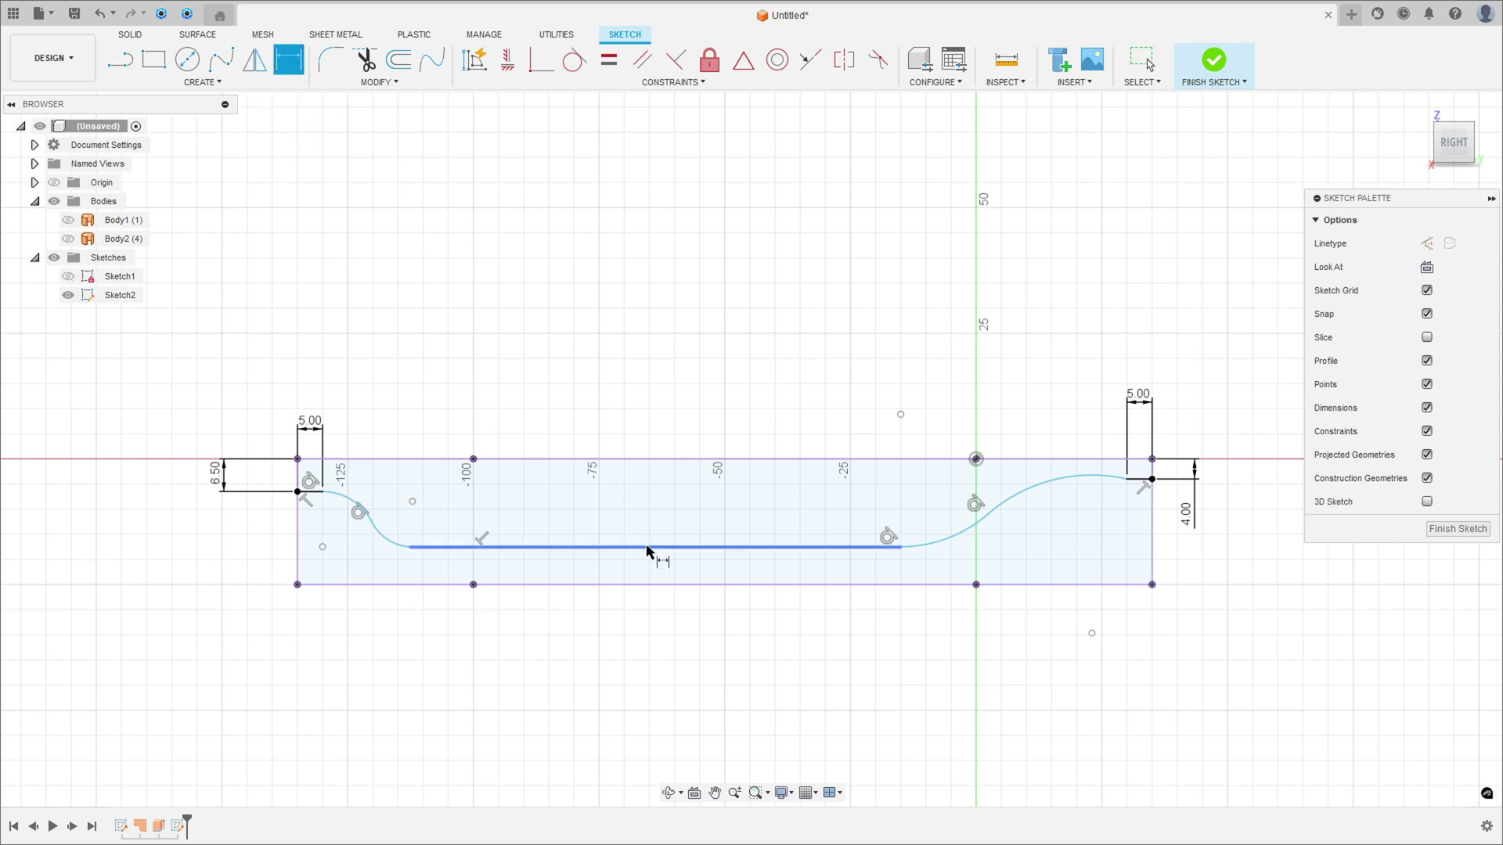
left_click(658, 547)
left_click(682, 459)
left_click(657, 505)
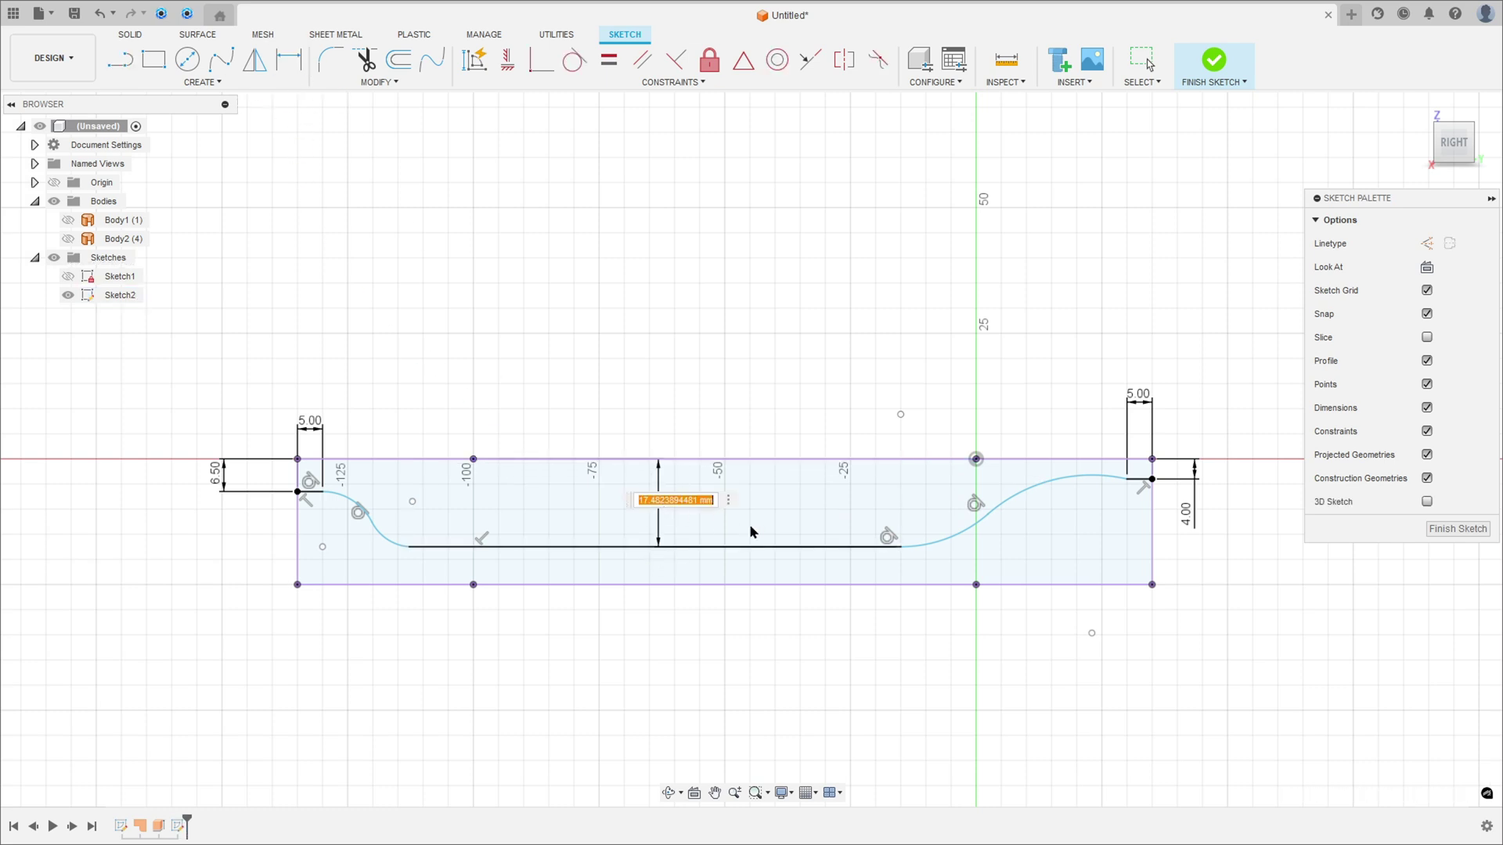
type("15")
key("Return")
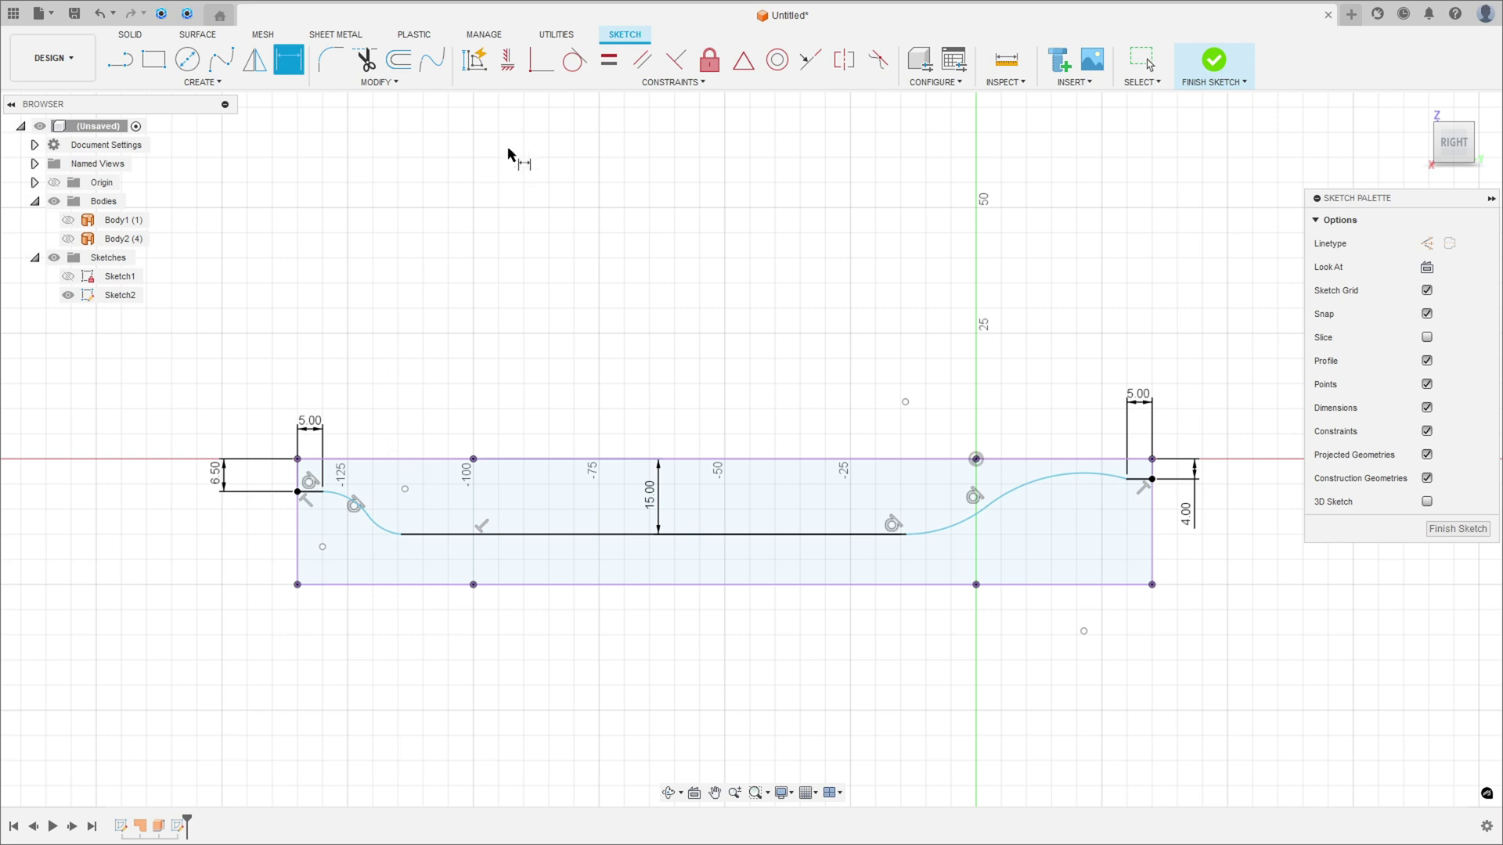
Step: Make the lower-left arc tangent to the long horizontal line and the upper-right arc tangent to the right short line
left_click(575, 62)
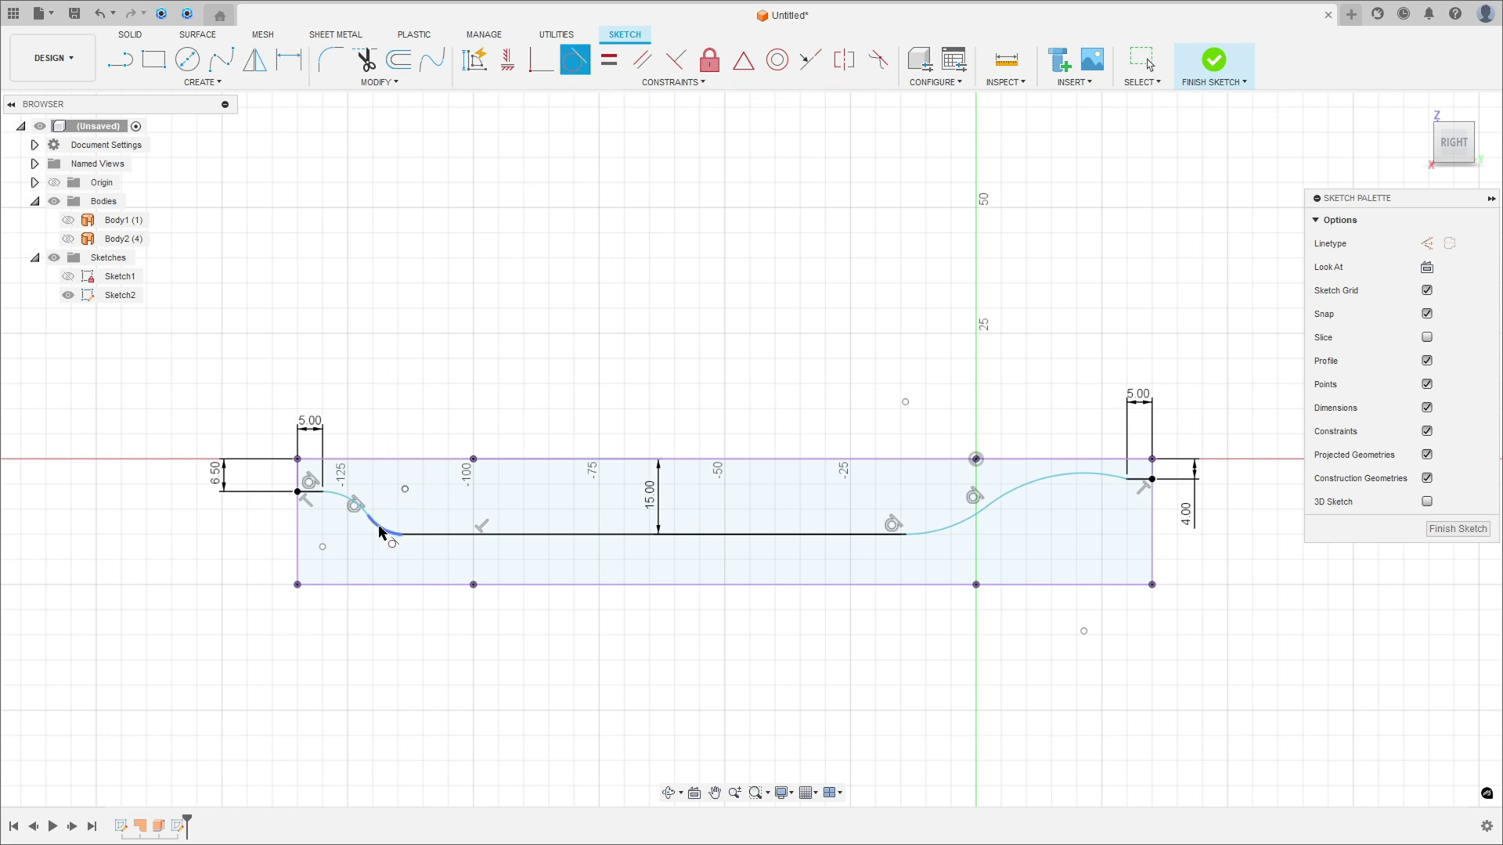
left_click(407, 535)
left_click(388, 530)
left_click(1100, 476)
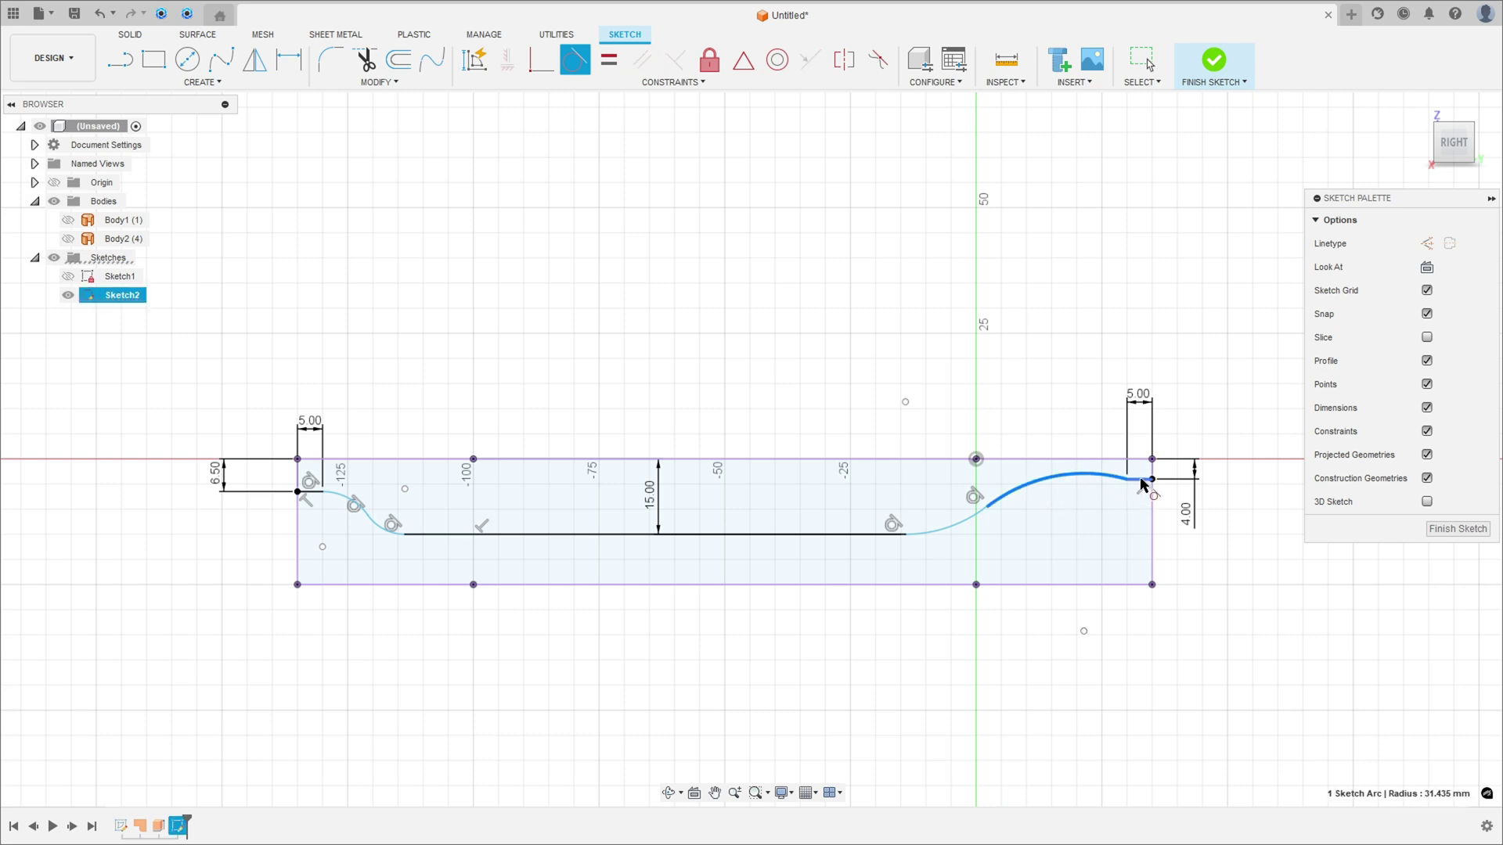
left_click(1141, 480)
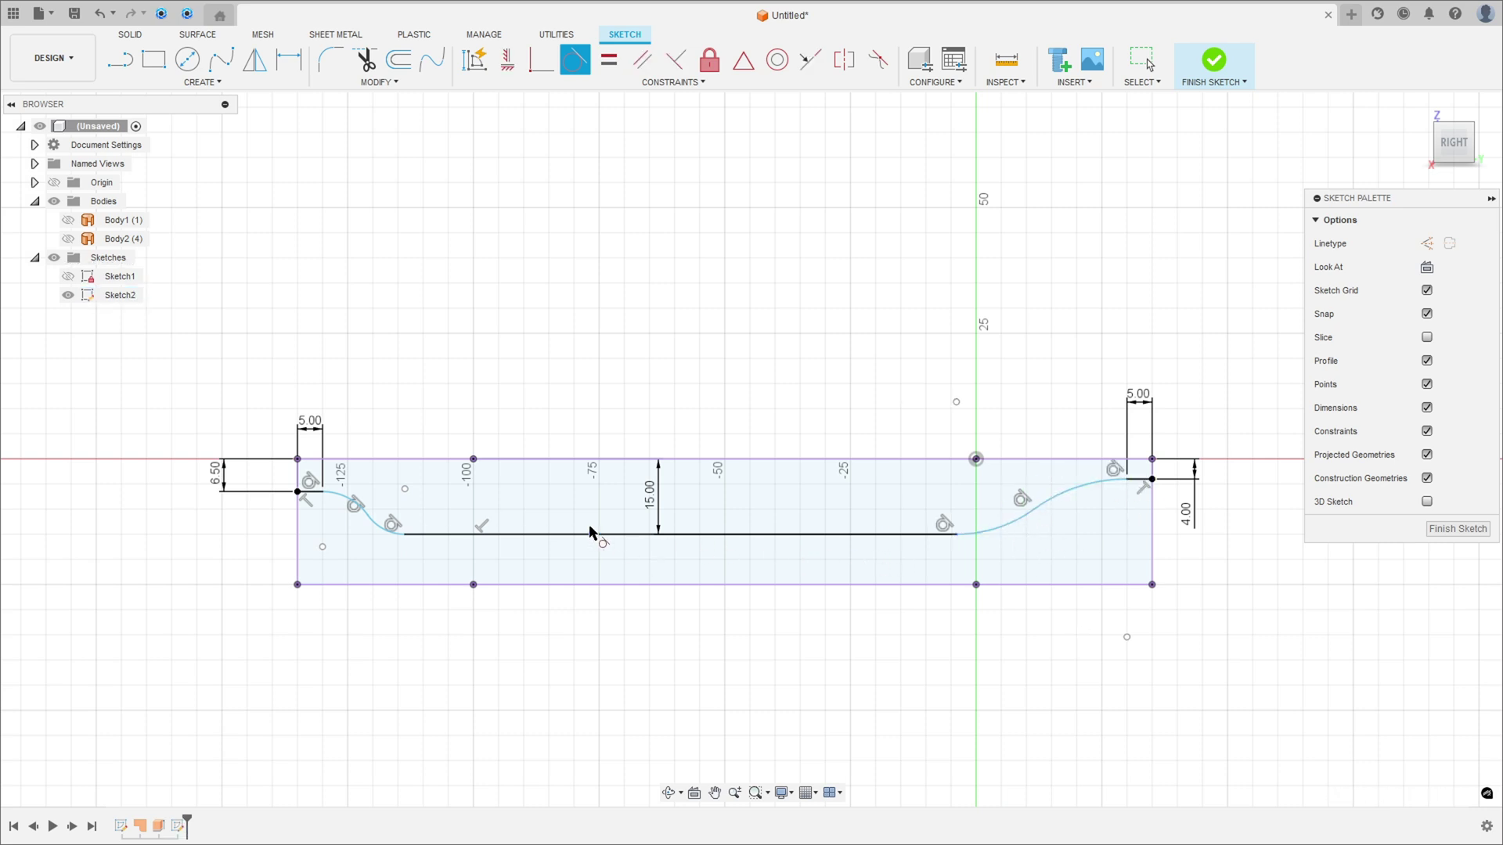
key("Escape")
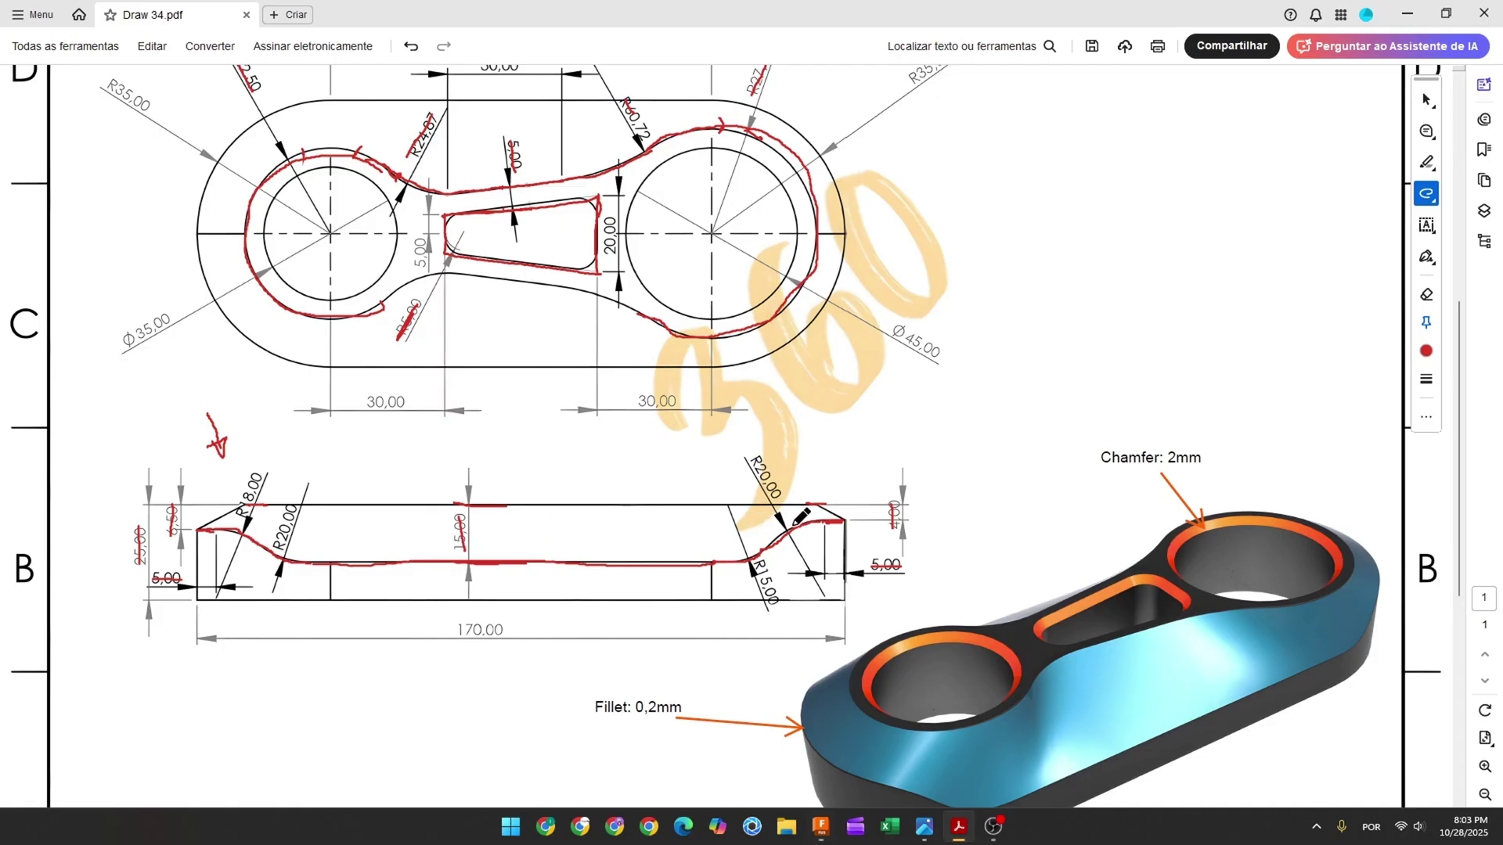
Step: Mark the right-end arc radii in Draw 34.pdf's side view, return to Fusion and dimension the upper-right arc's radius as 20 mm
left_click_drag(755, 460, 781, 494)
left_click(820, 827)
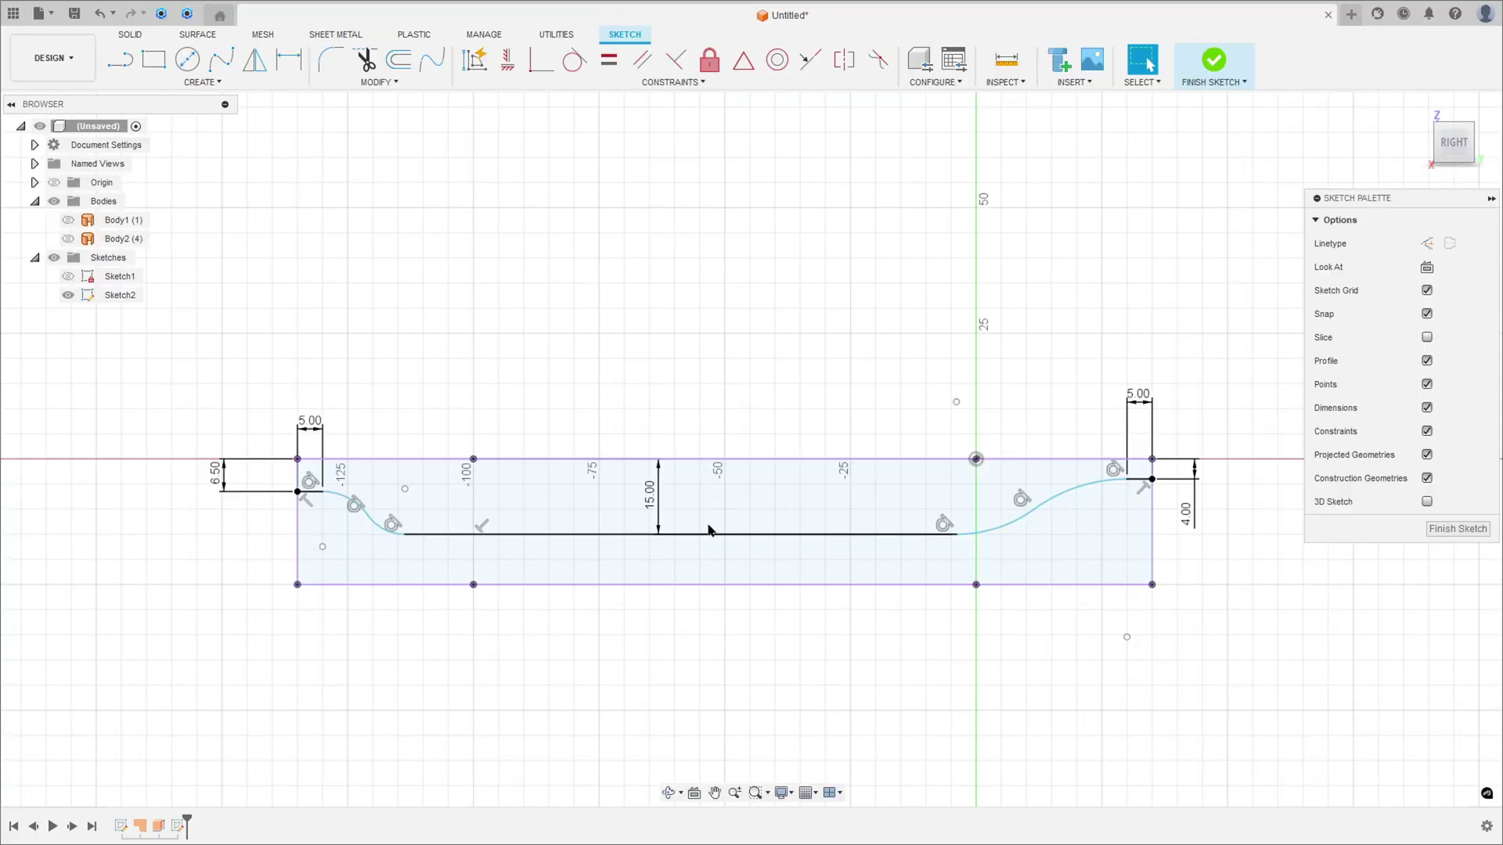
key("d")
left_click(1092, 483)
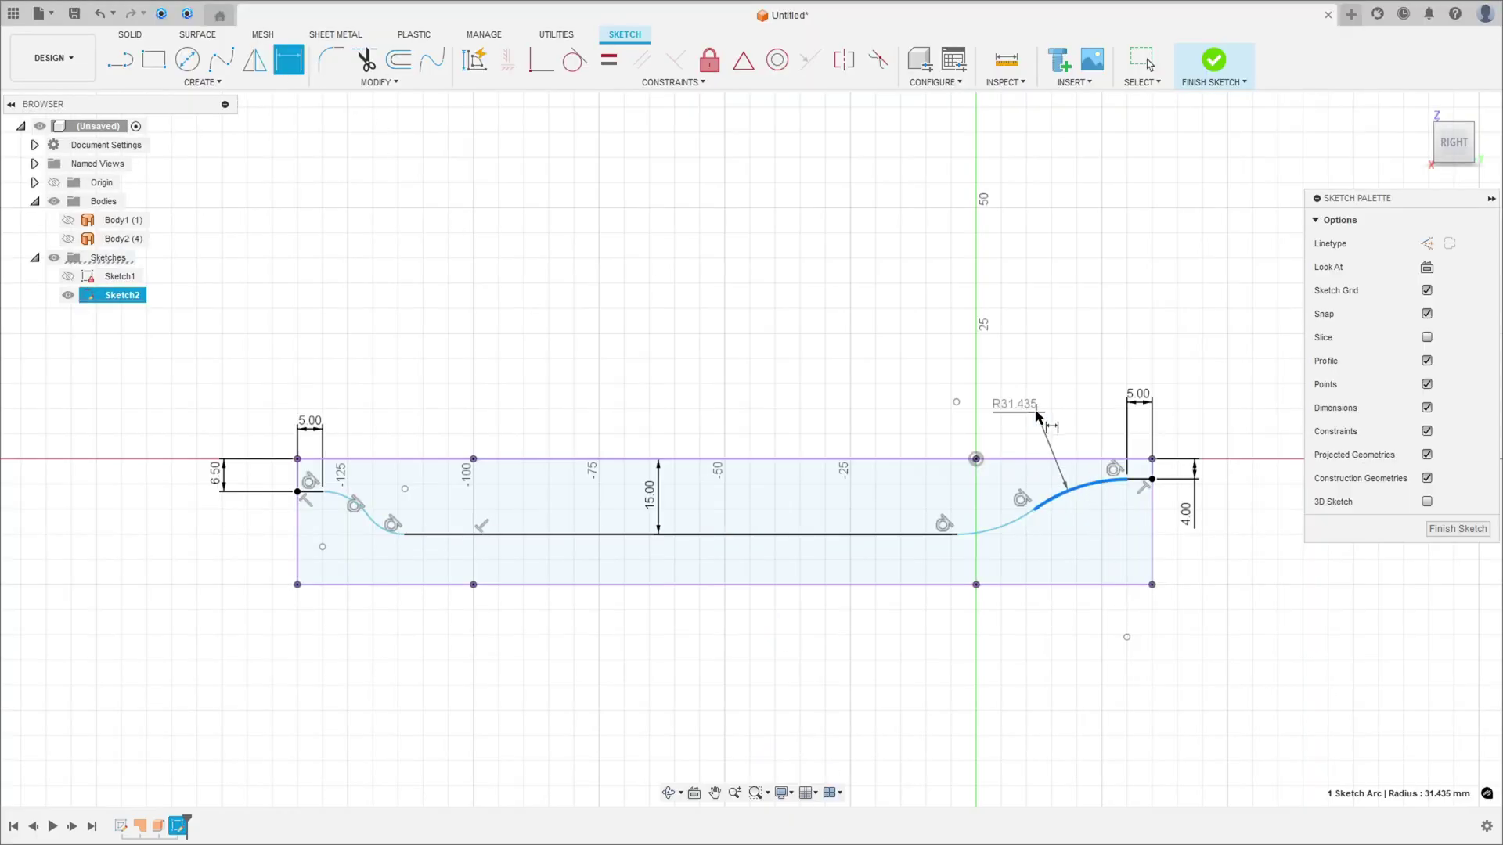
left_click(1041, 401)
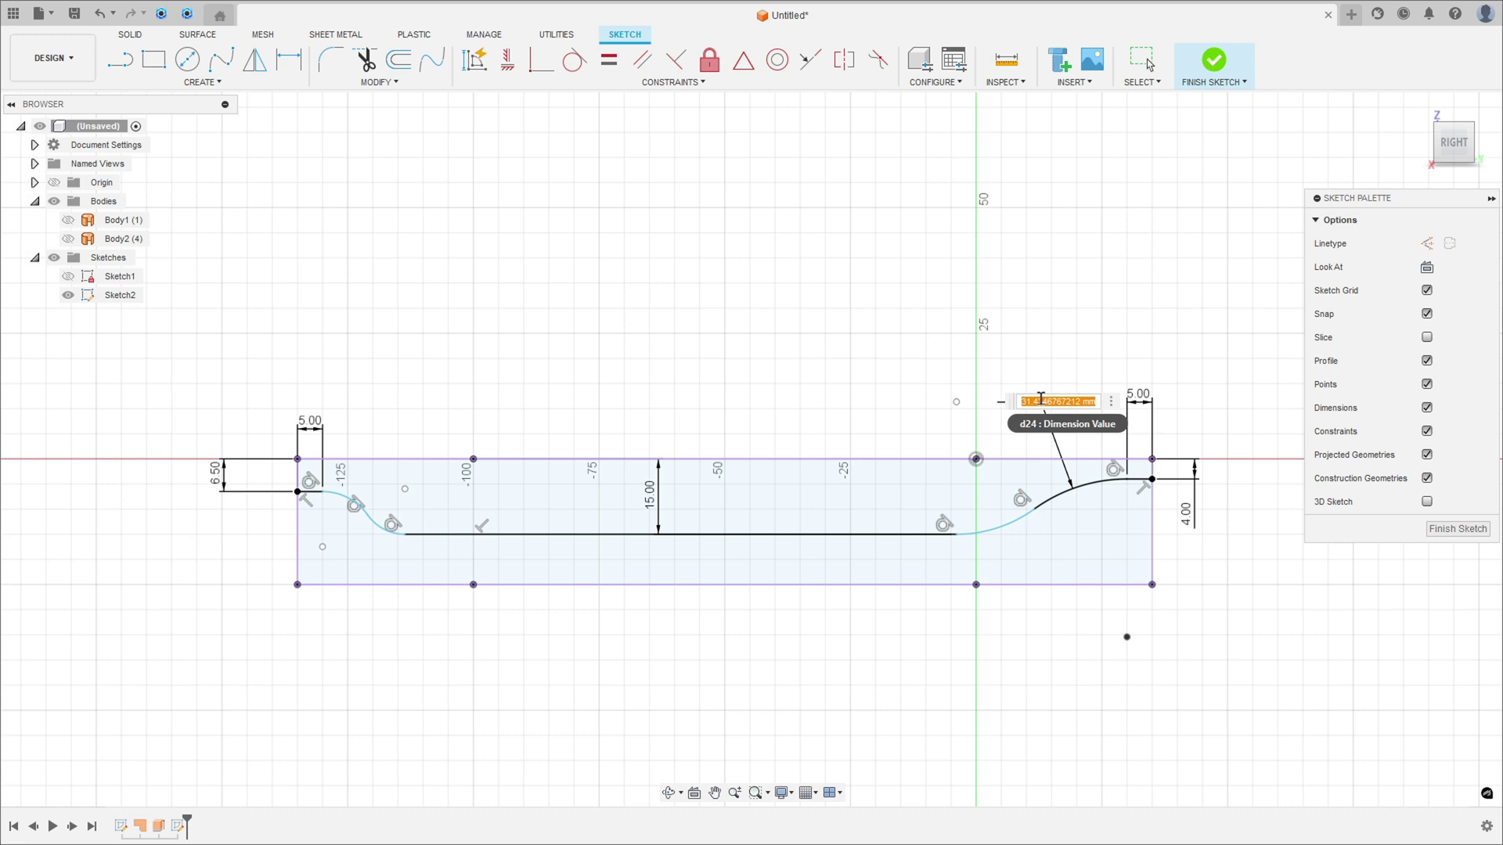
type("20")
key("Return")
Step: Dimension the lower-right arc's radius as 15 mm
left_click(1032, 518)
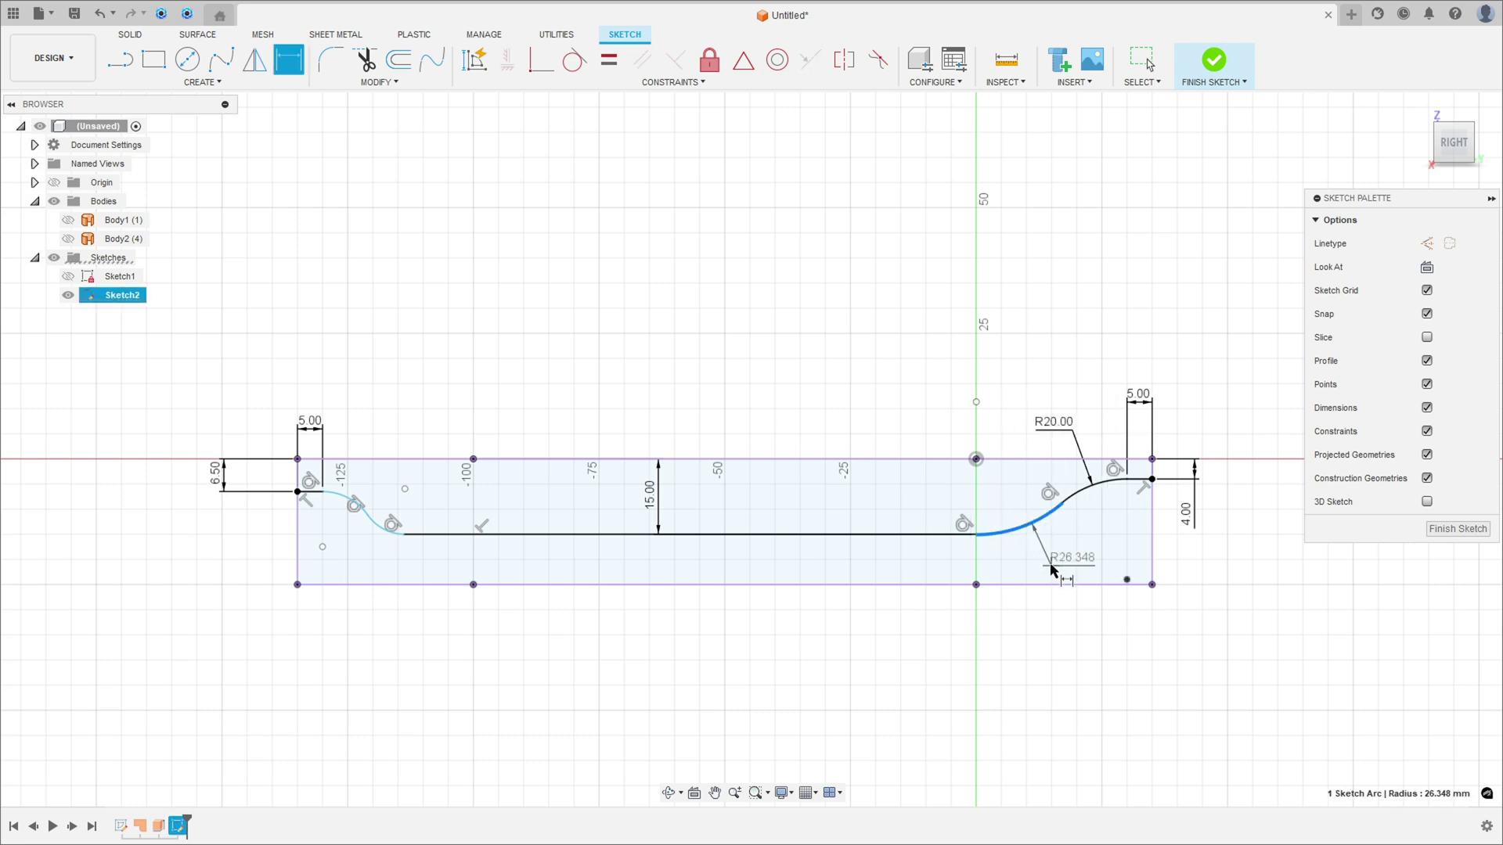
left_click(1052, 570)
type("15")
key("Return")
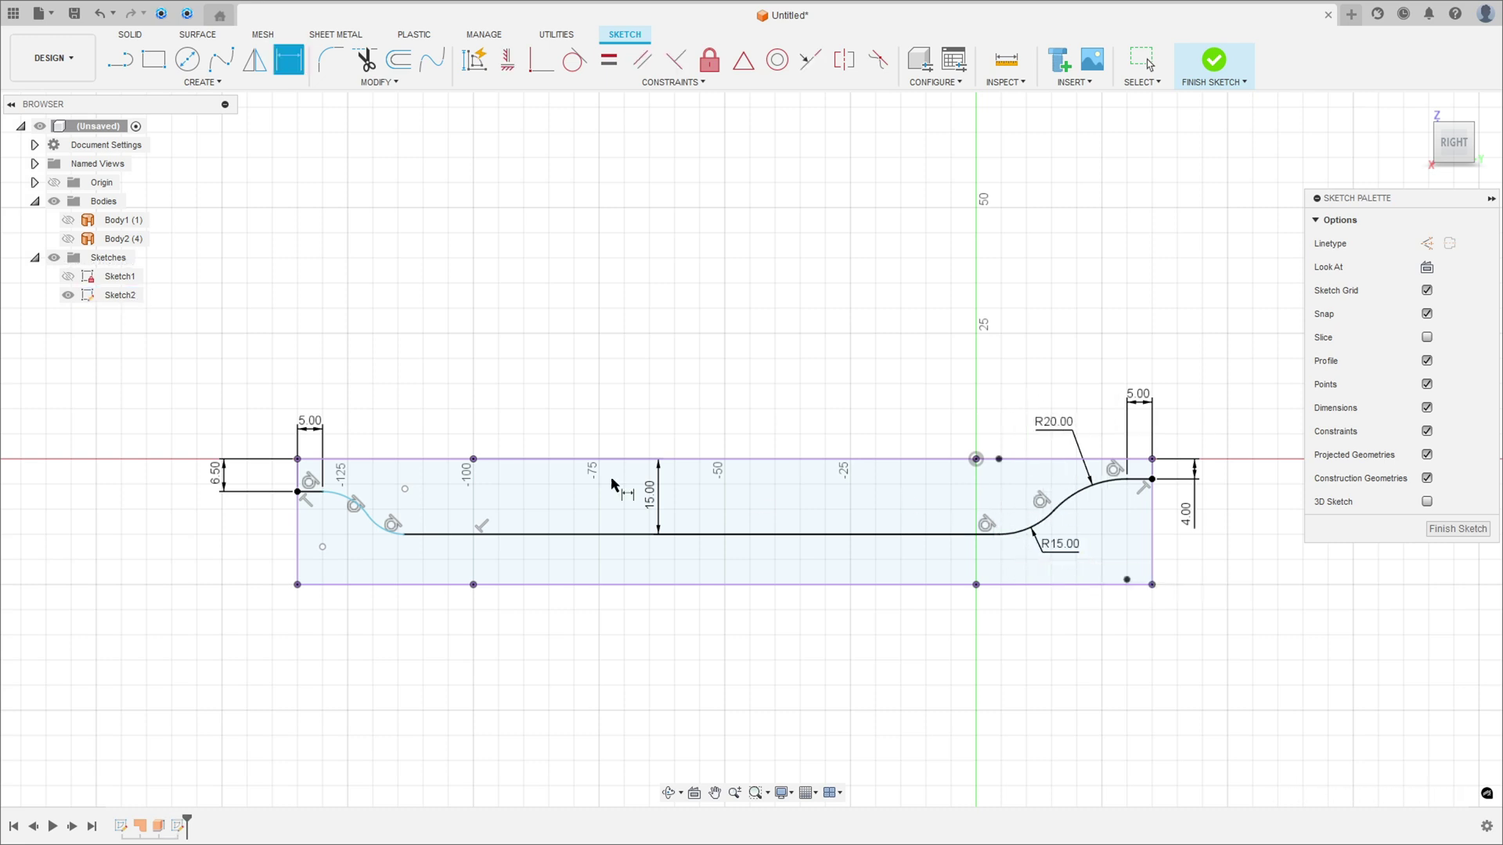
Step: Mark the left-end R20 and R18 radii in Draw 34.pdf's side view and return to Fusion
key("alt+Tab")
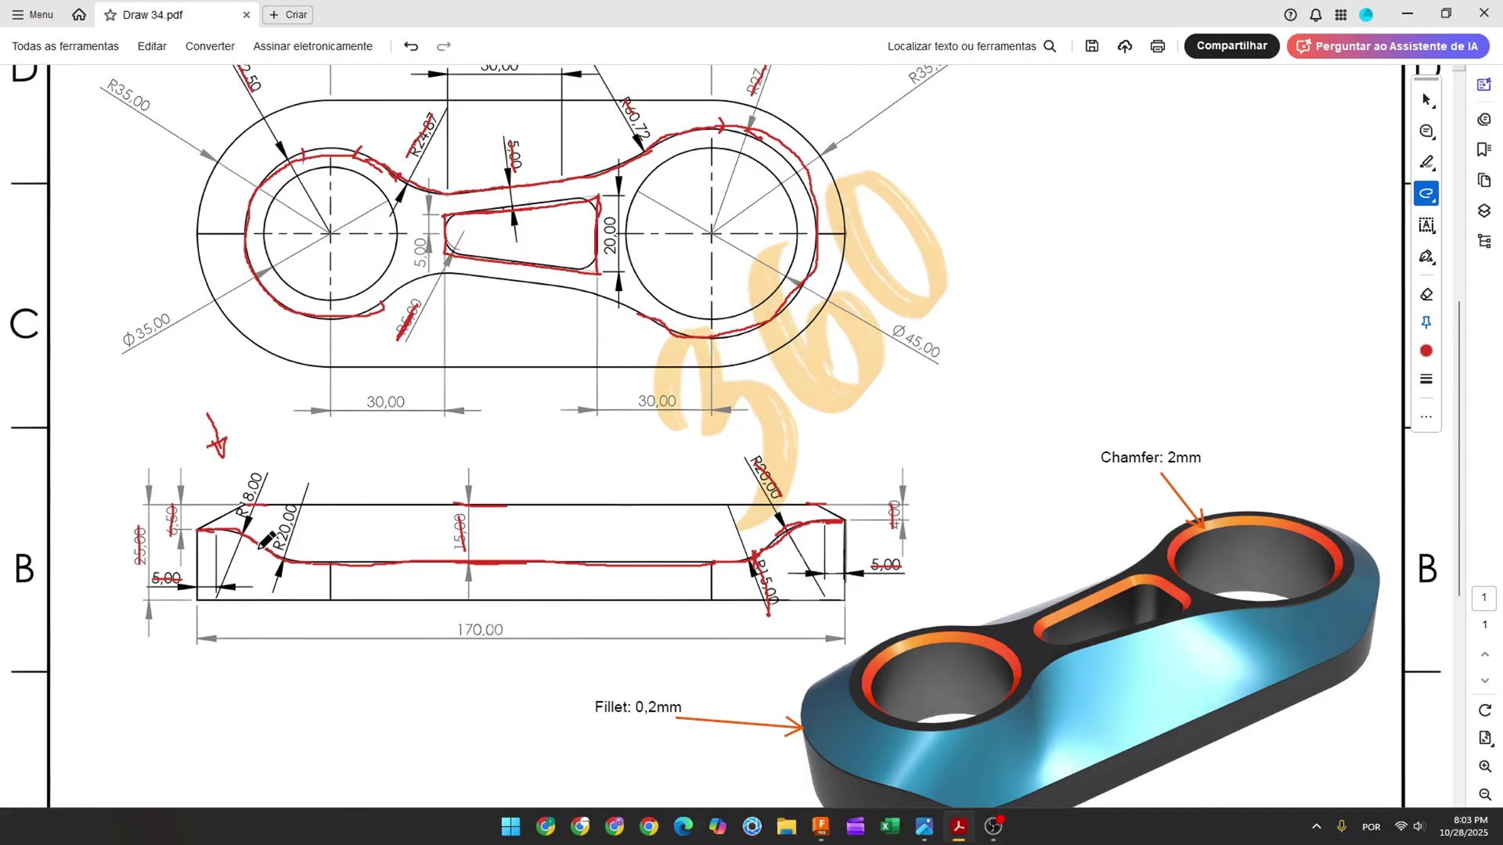
left_click_drag(287, 548, 277, 578)
left_click_drag(244, 516, 233, 553)
left_click(820, 826)
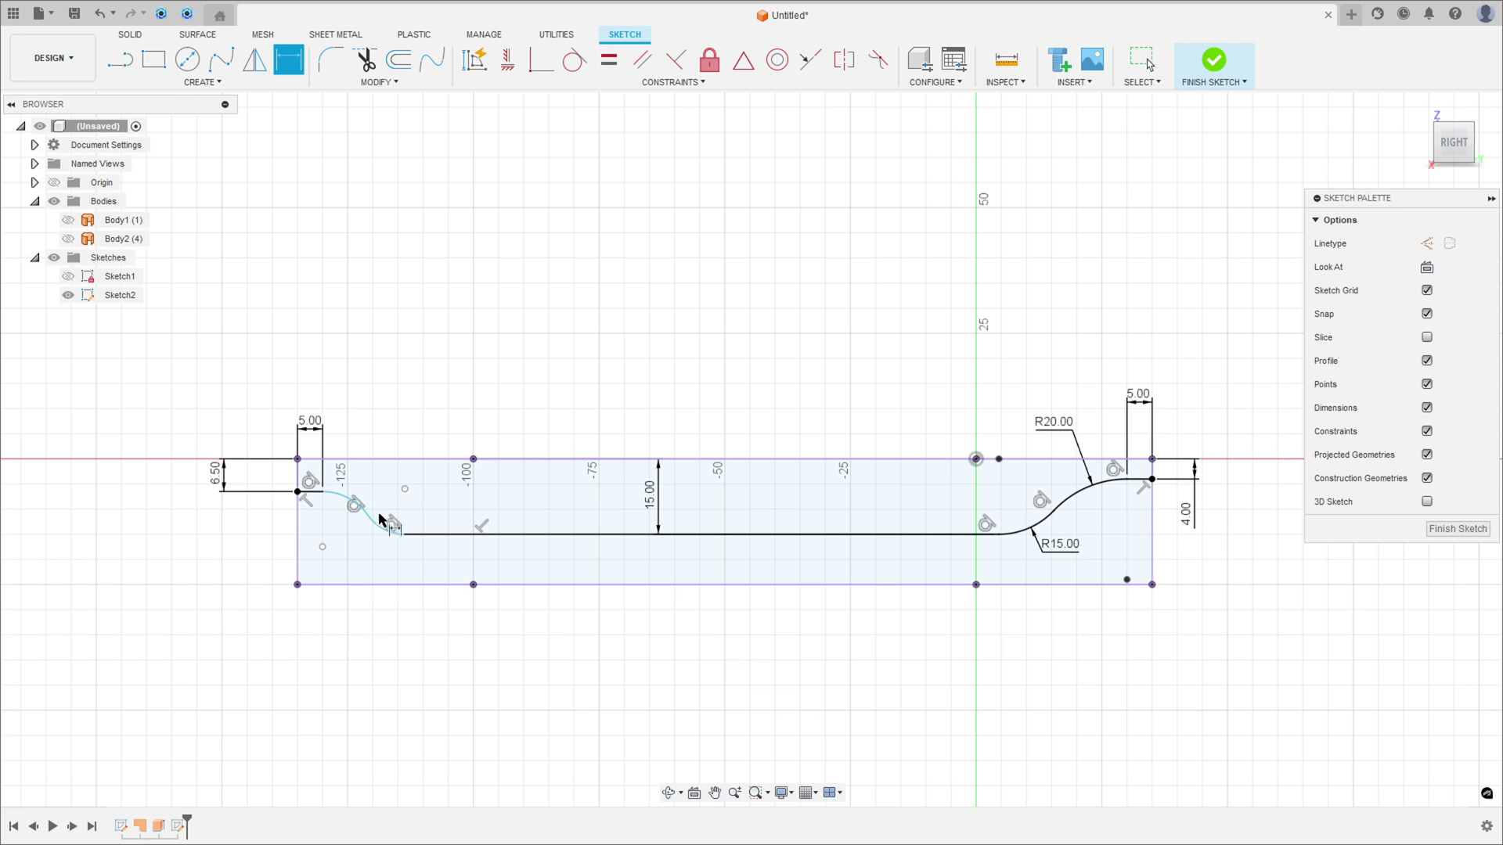
Step: Dimension the left end's arcs with a 20 mm radius for the lower one and 18 mm for the upper one
left_click(375, 581)
type("20")
key("Return")
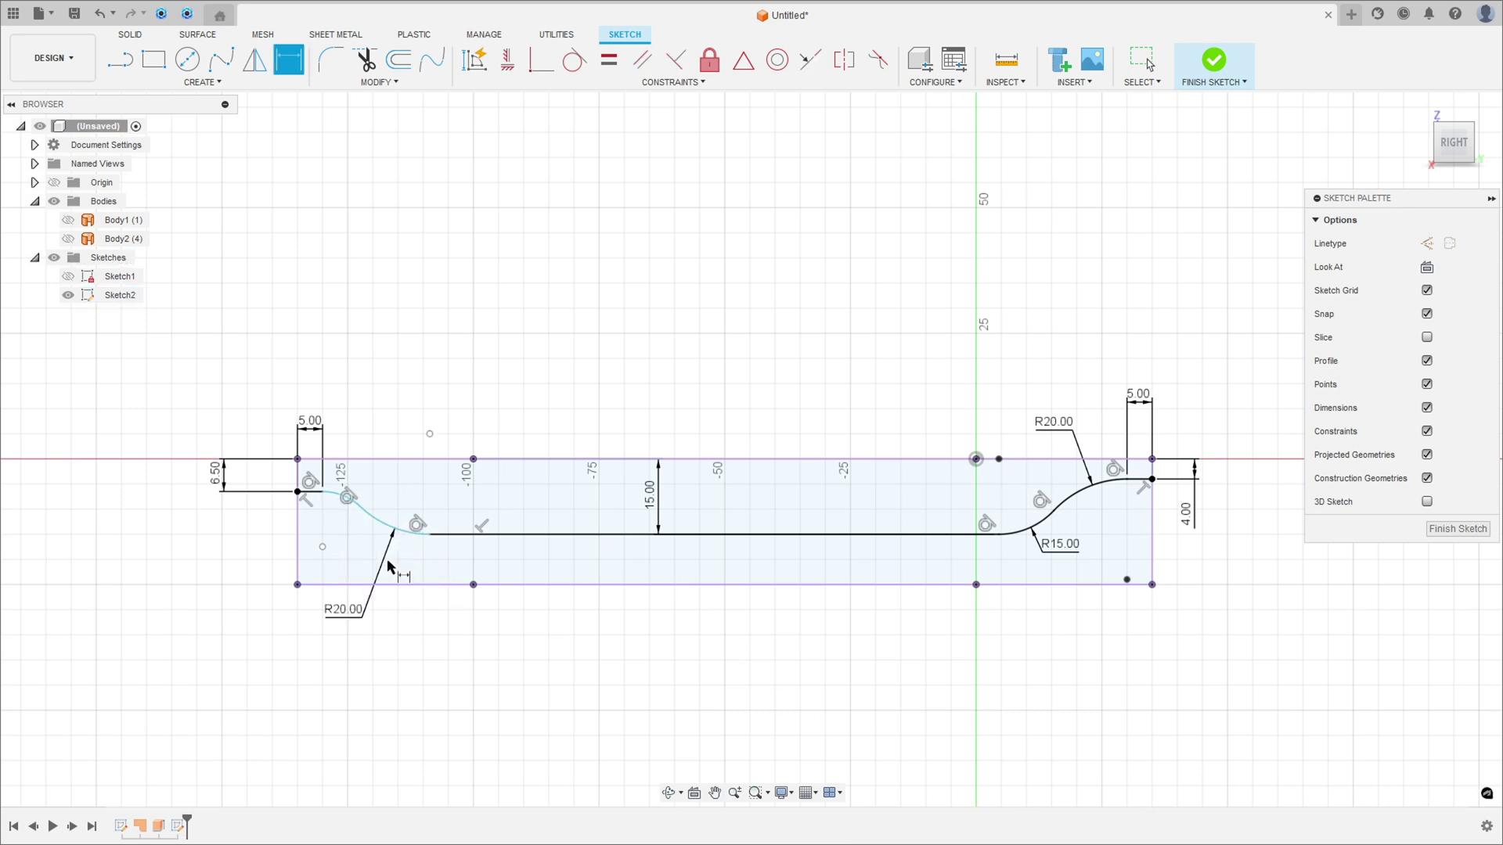
left_click(349, 502)
left_click(400, 422)
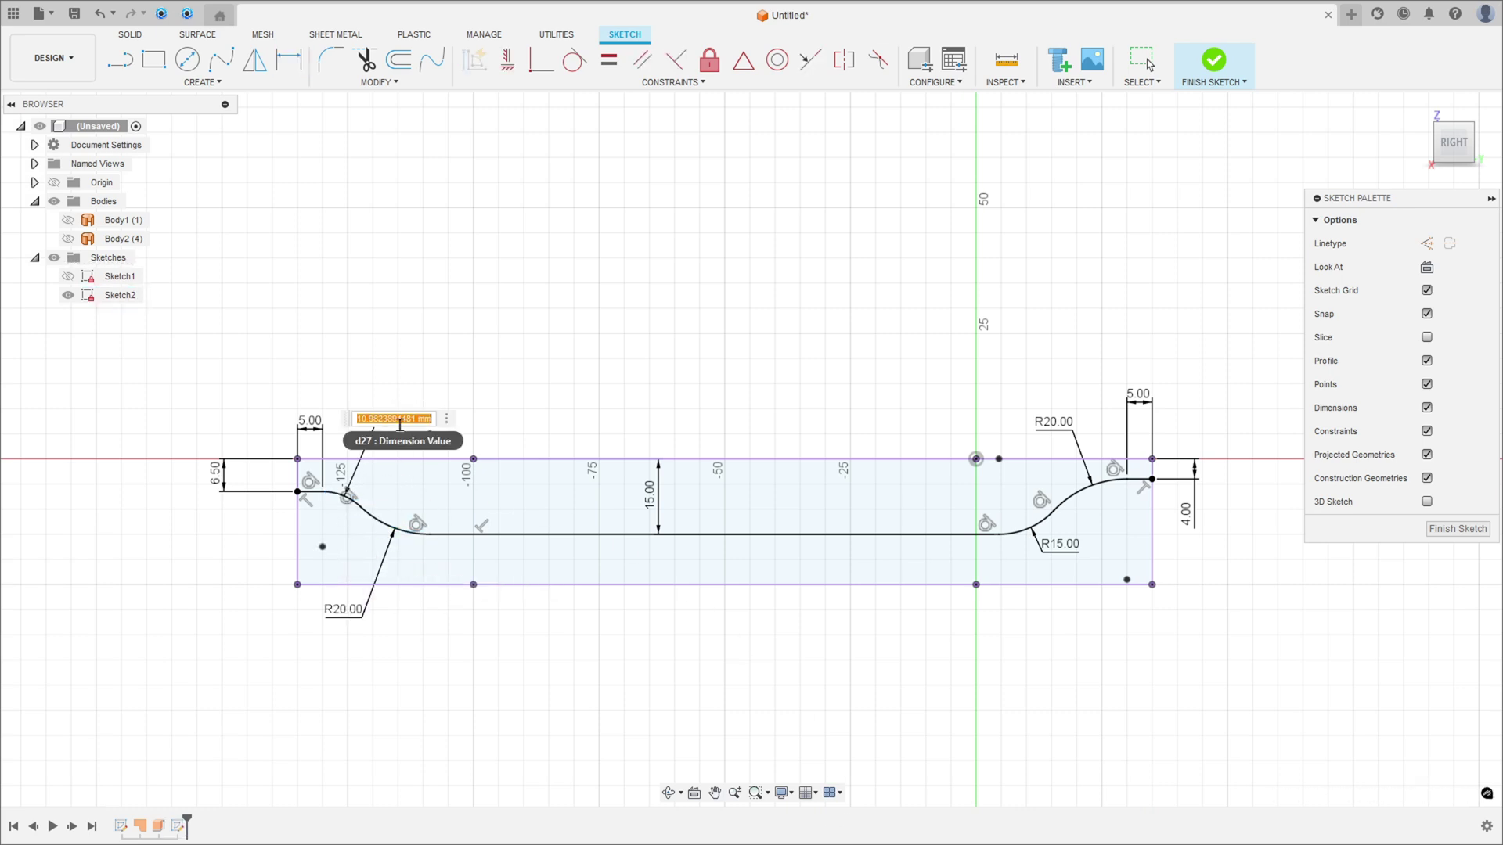
type("18")
key("Return")
key("Escape")
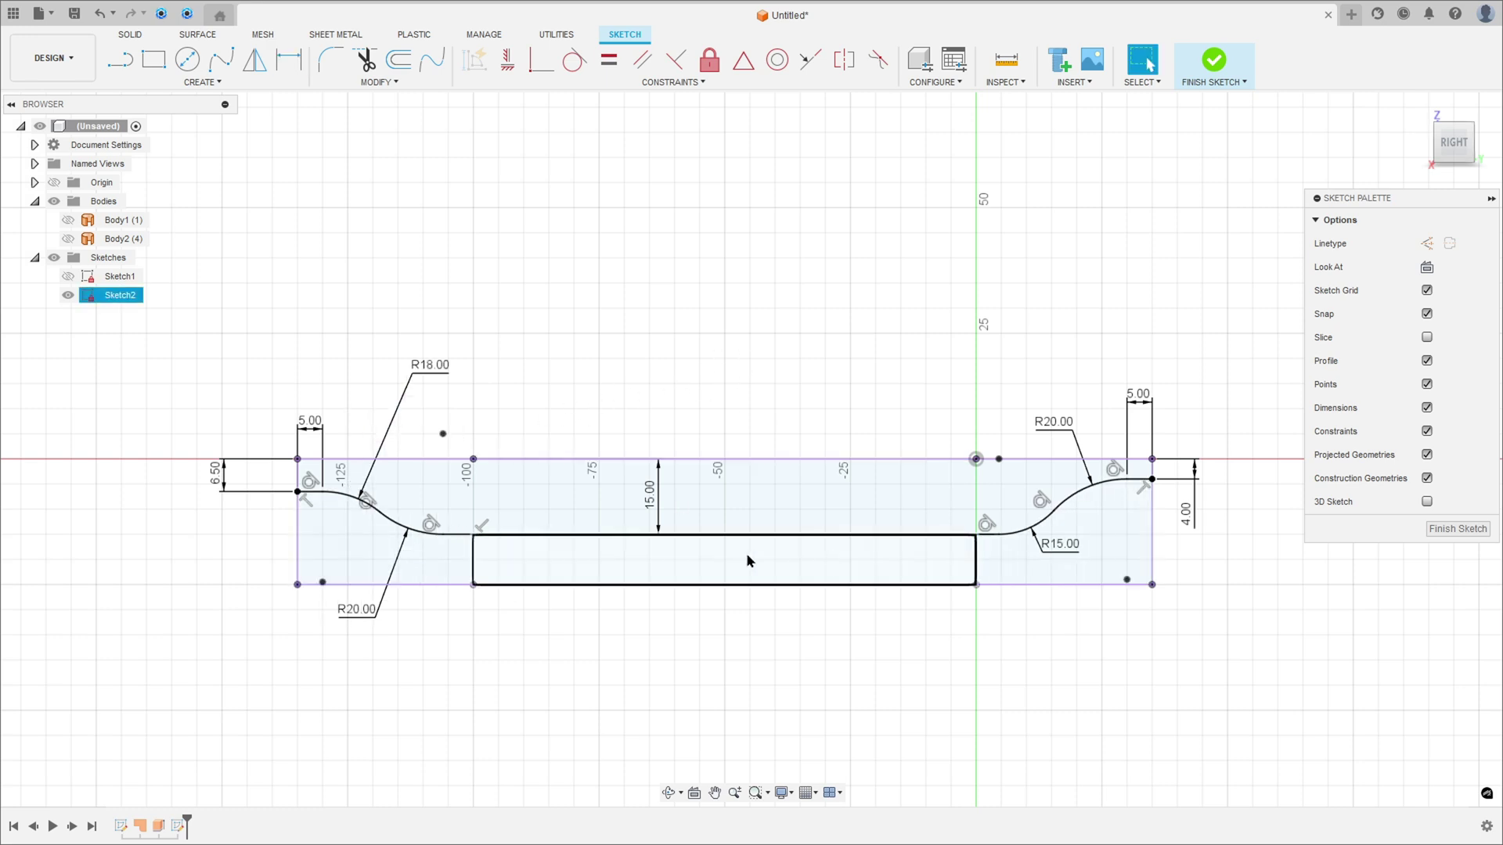
Step: Finish the side profile sketch and show the extruded wall surface body
left_click(1215, 62)
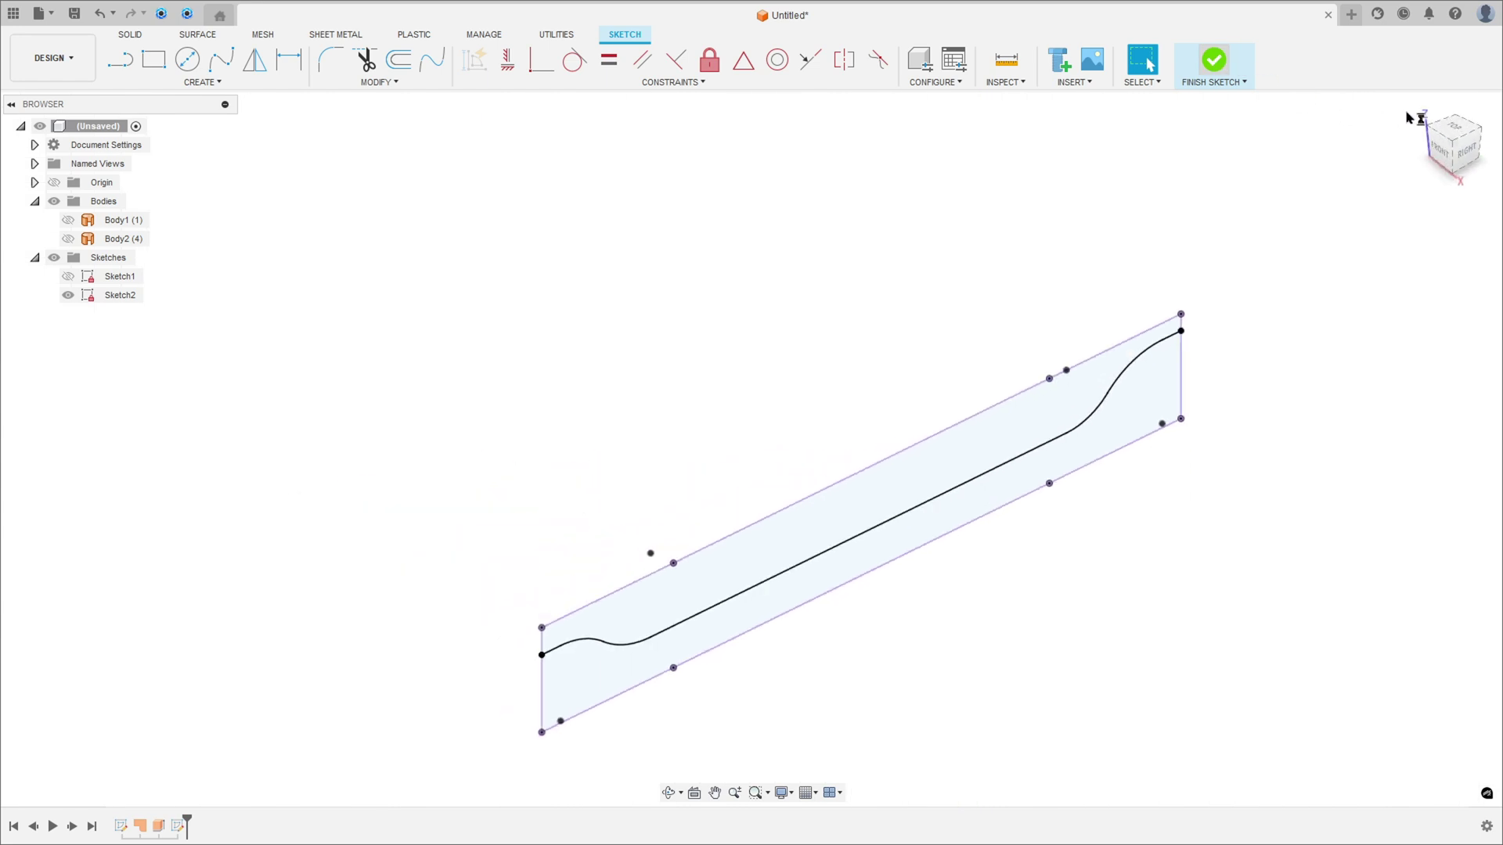
left_click(69, 239)
left_click(68, 239)
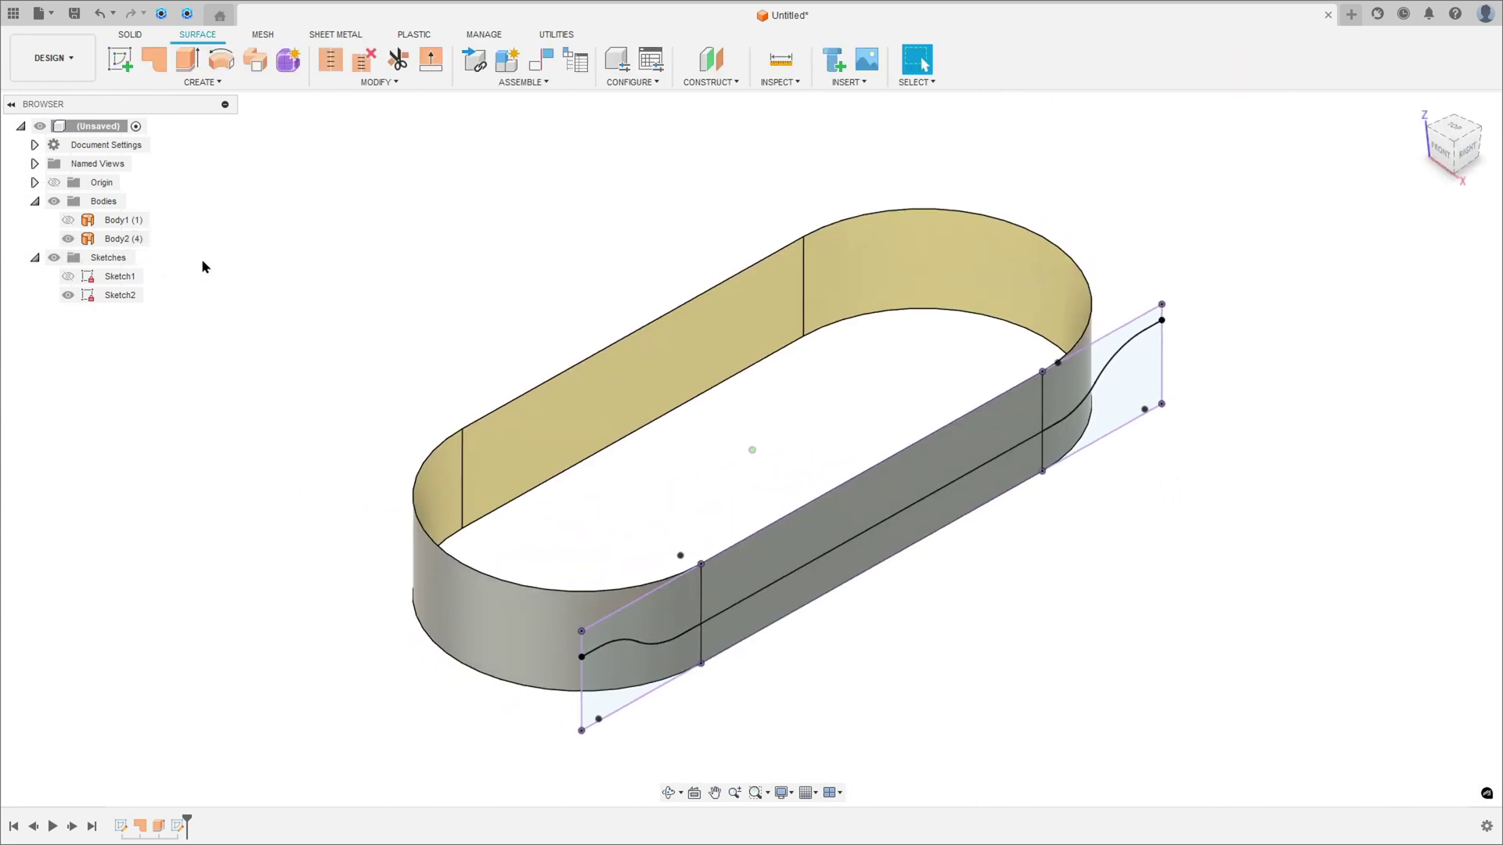
Step: Extrude the three sketch regions below the curved profile by -90 mm across the wall surface, using the Intersect operation
left_click(129, 34)
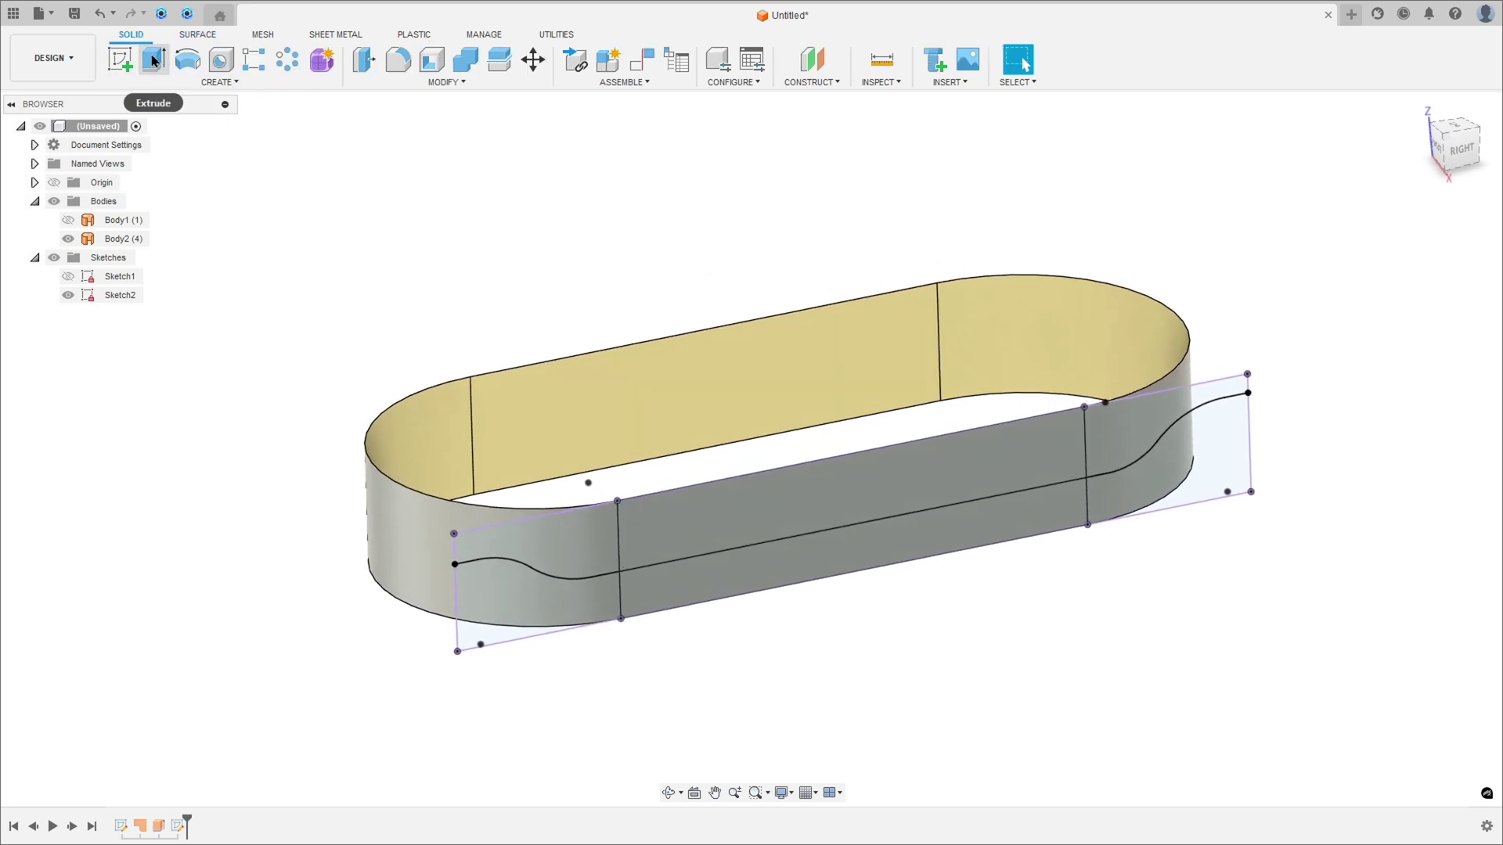
left_click(155, 63)
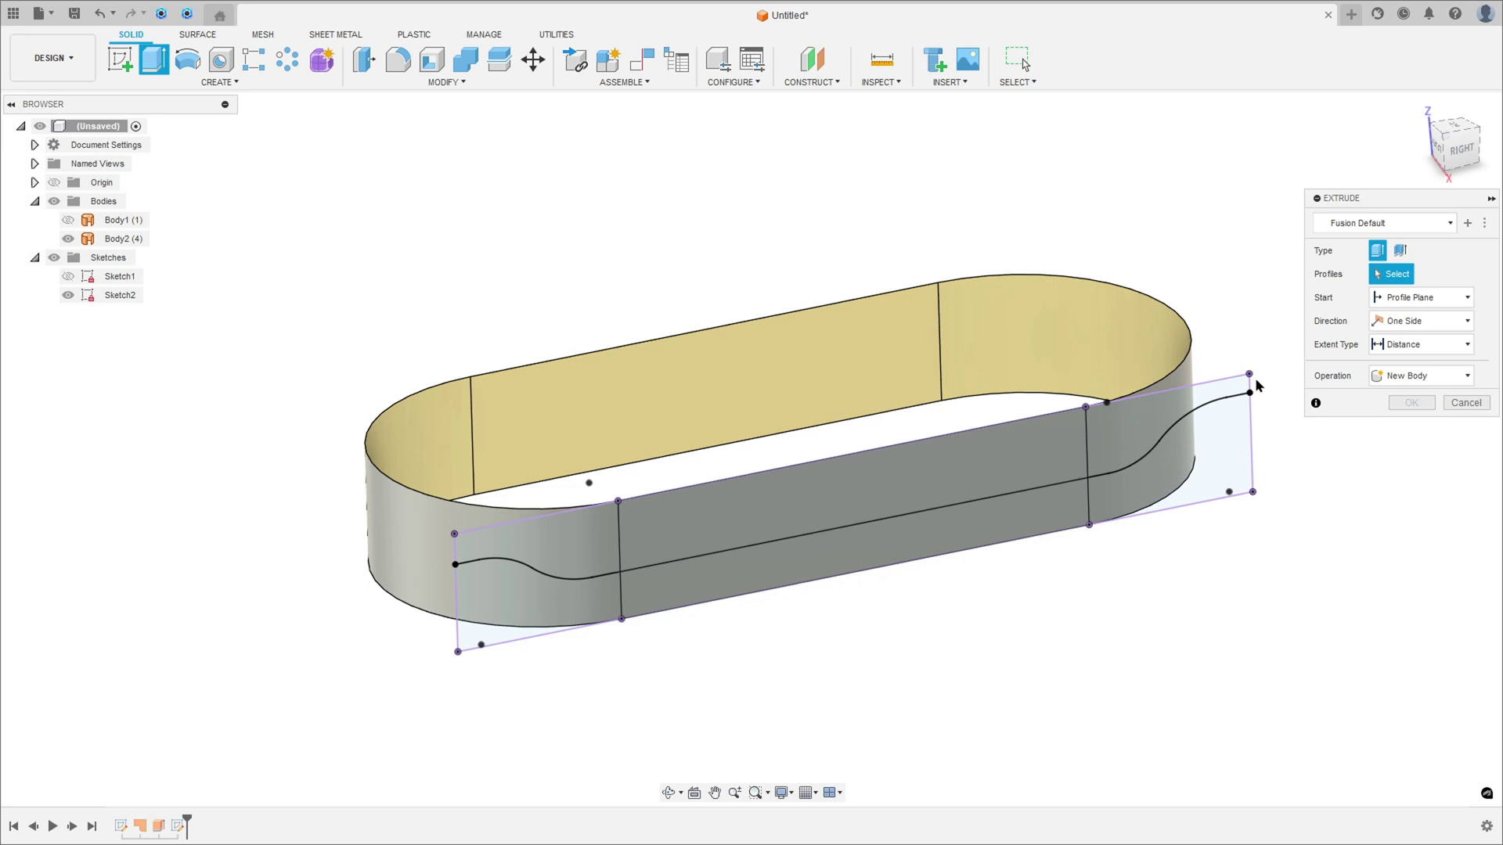
left_click(1215, 463)
left_click(772, 580)
left_click(540, 599)
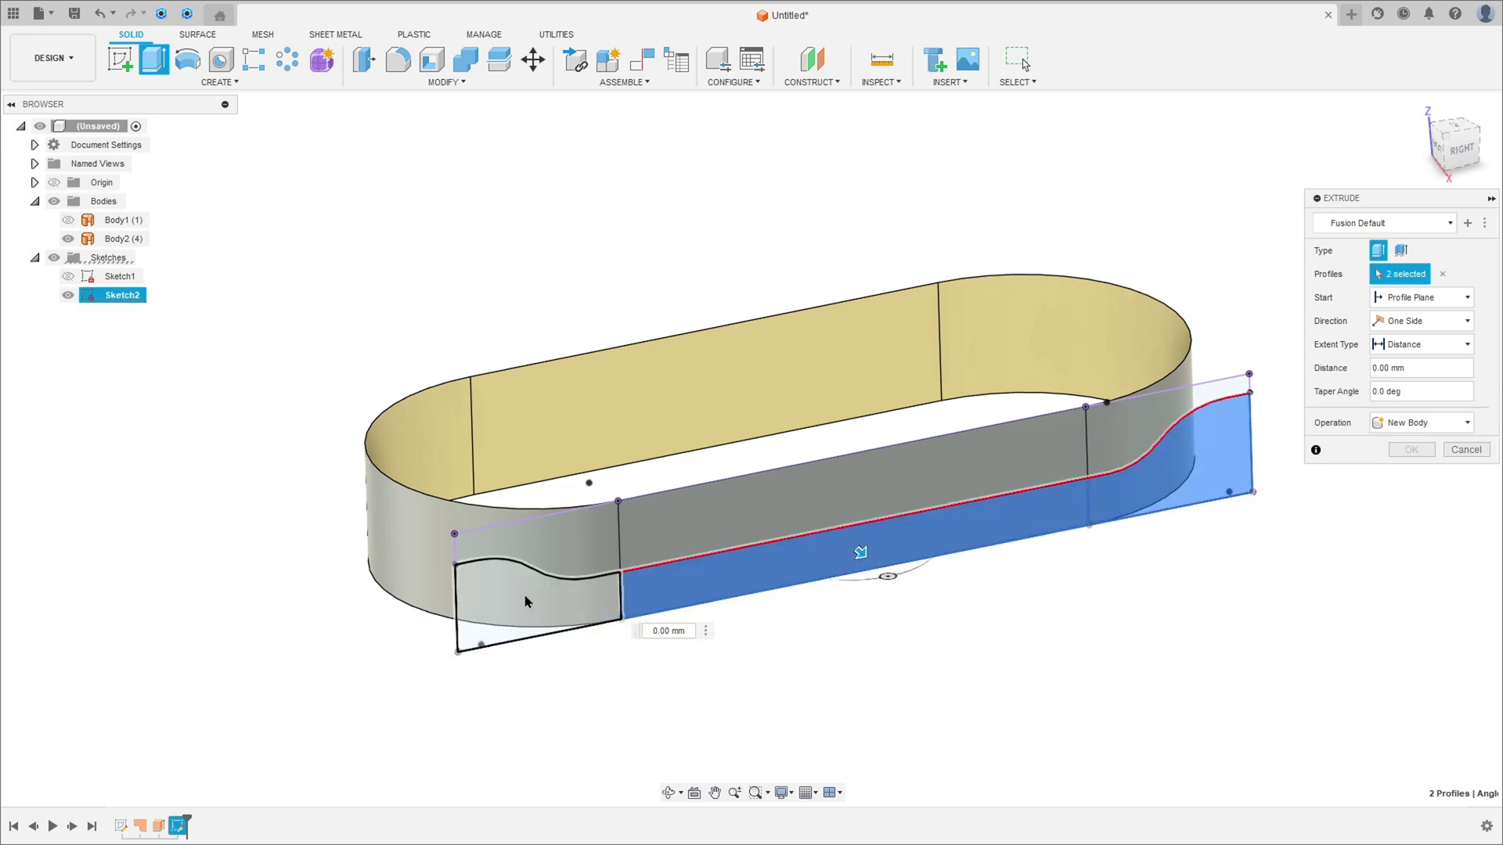
middle_click_drag(541, 599, 644, 713, "shift")
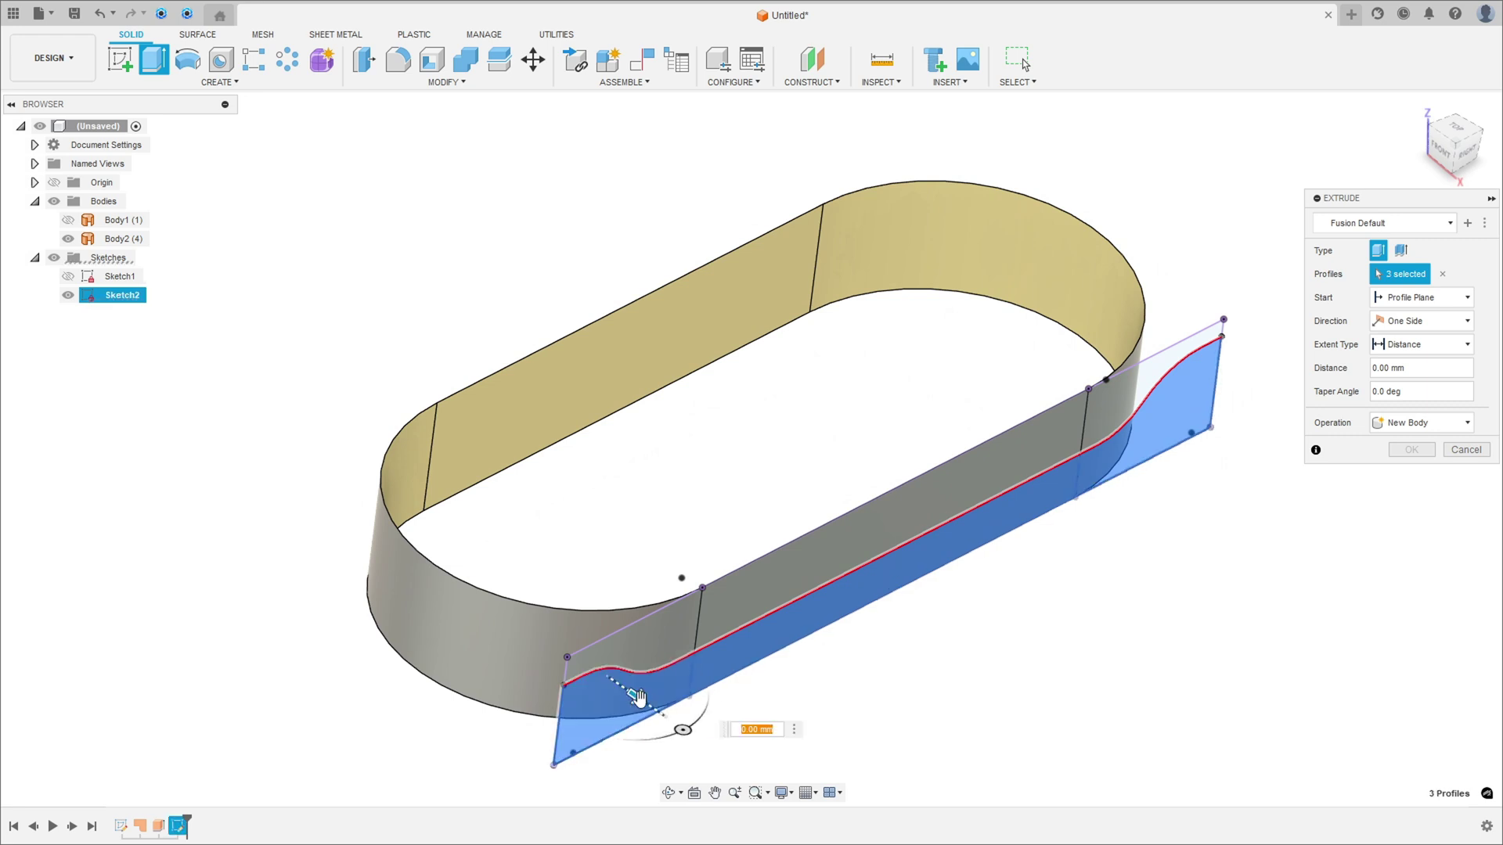
left_click_drag(637, 696, 254, 508)
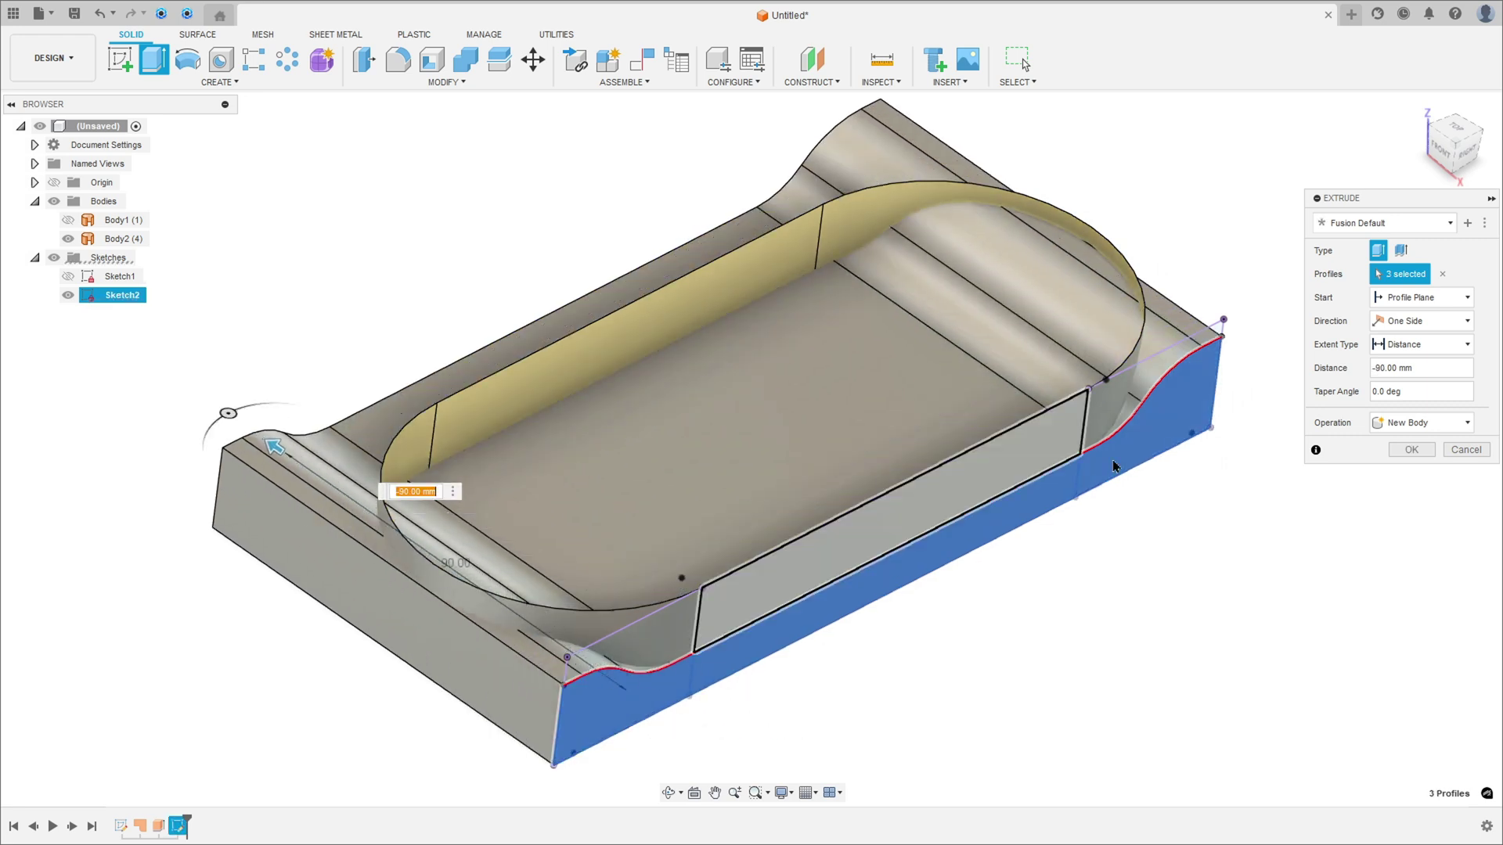
left_click(1414, 425)
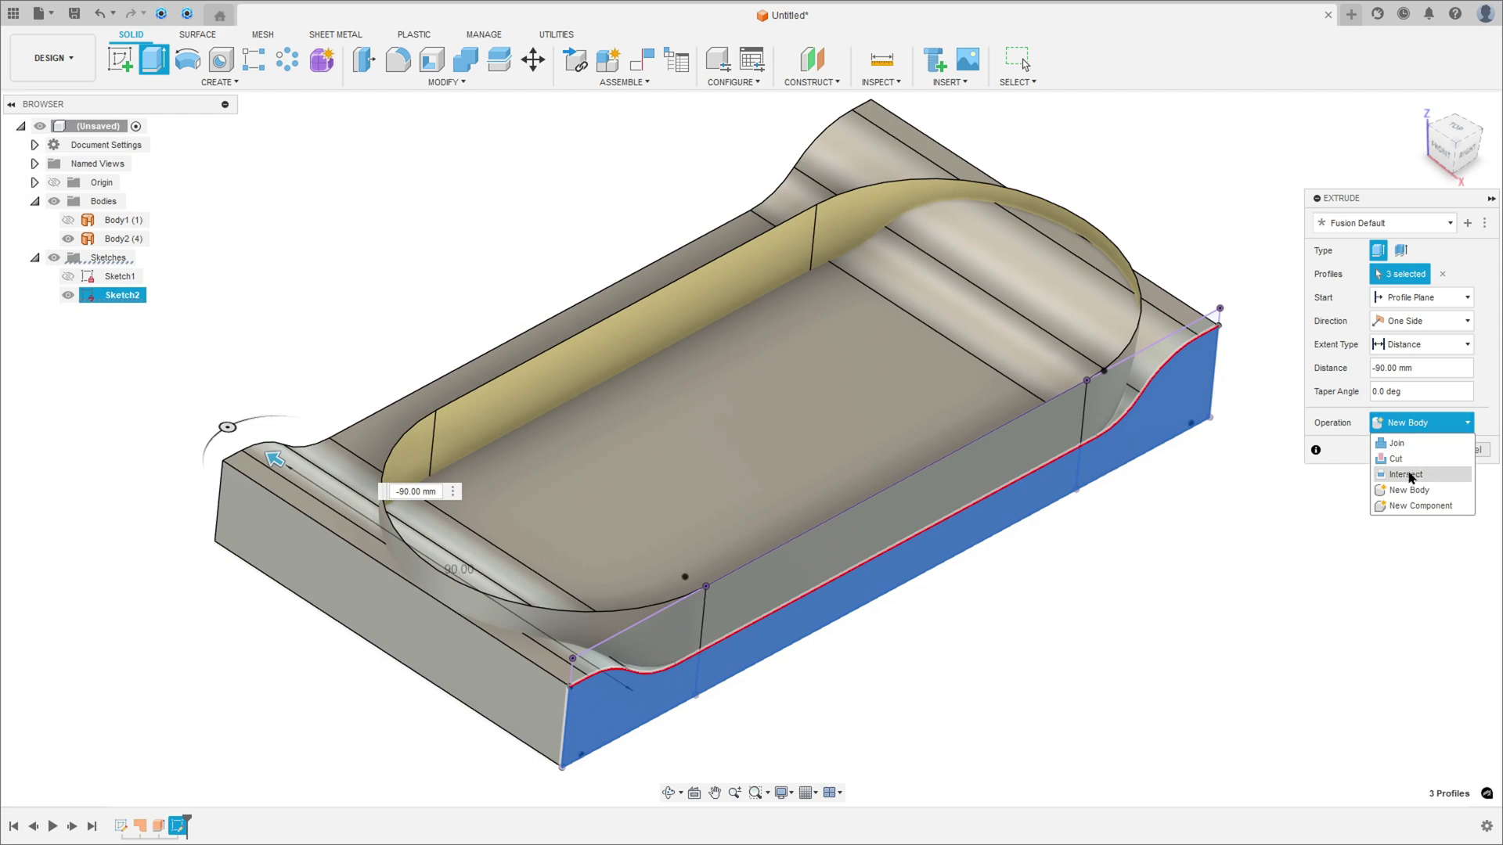
left_click(1409, 475)
mouse_move(1348, 484)
middle_mouse_down("shift")
mouse_move(1292, 470)
mouse_move(1258, 490)
mouse_move(1339, 481)
middle_mouse_up("shift")
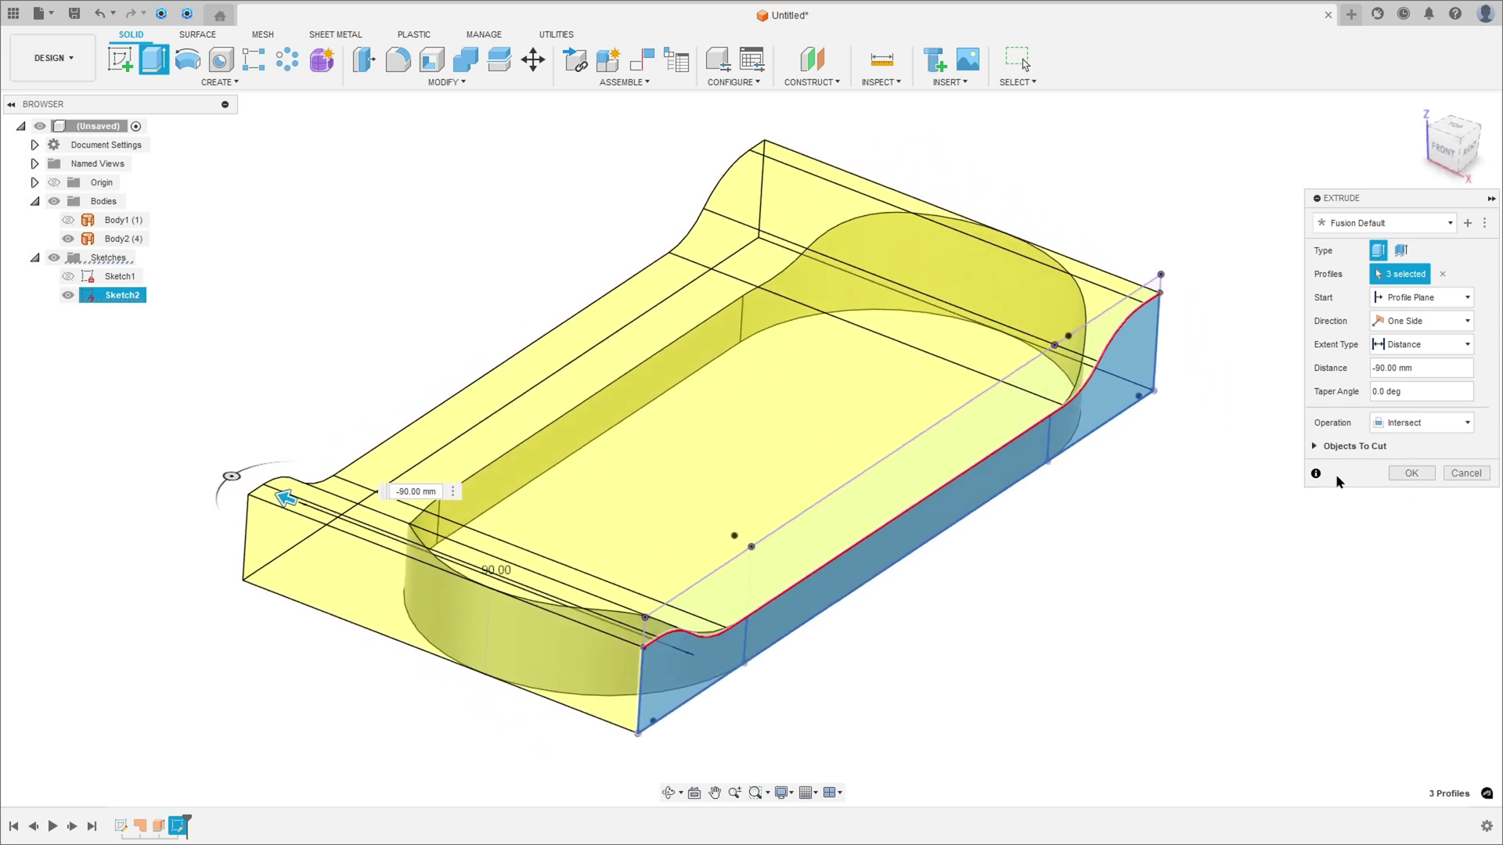
left_click(1409, 473)
Step: View the trimmed wall from the right side and show the patched top surface body with it in the home view
middle_click_drag(1062, 624, 1075, 605, "shift")
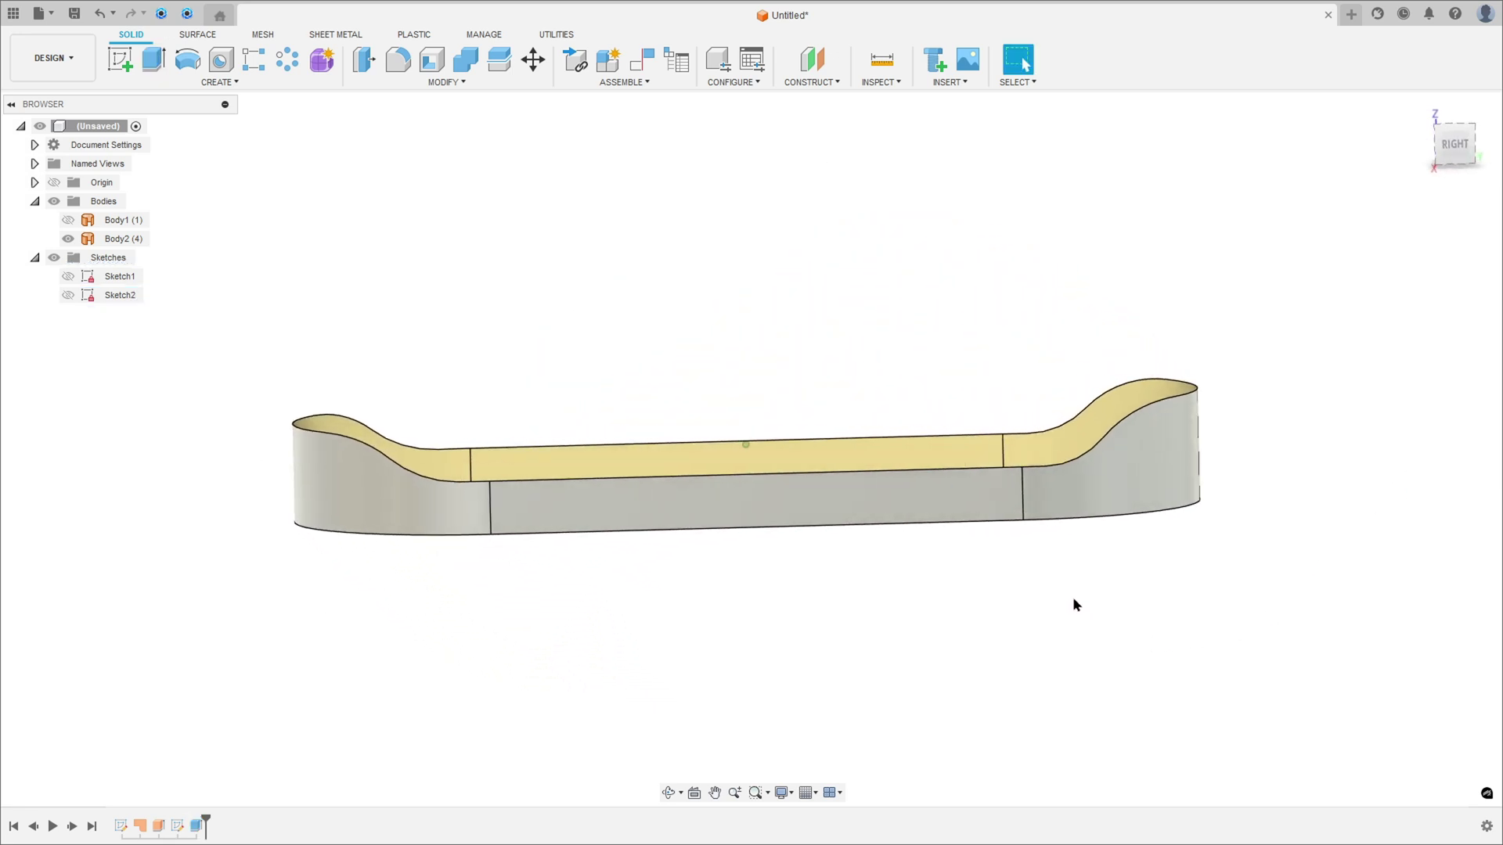
left_click(1453, 147)
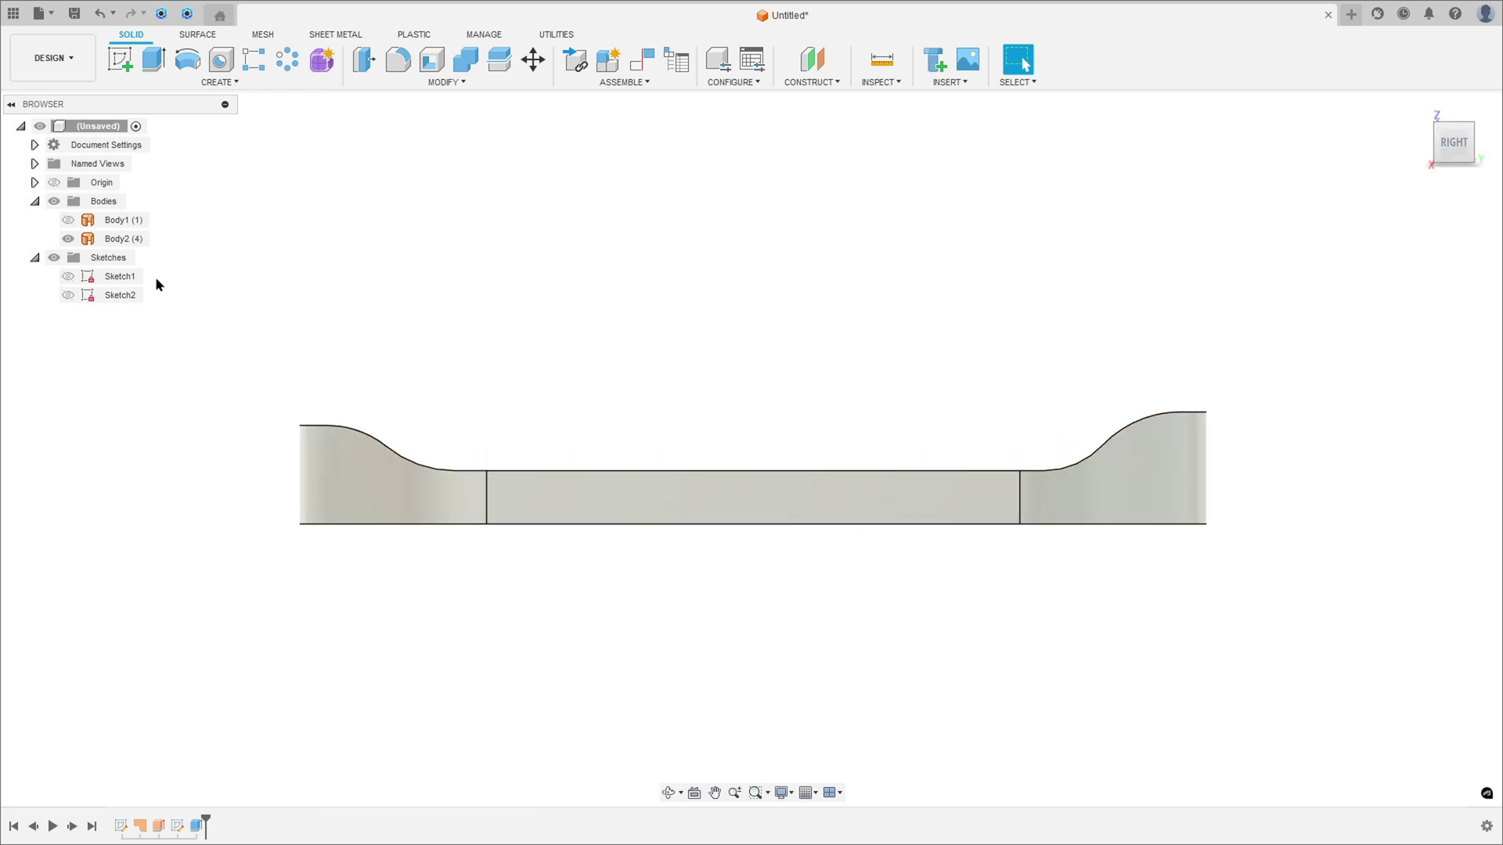
left_click(68, 220)
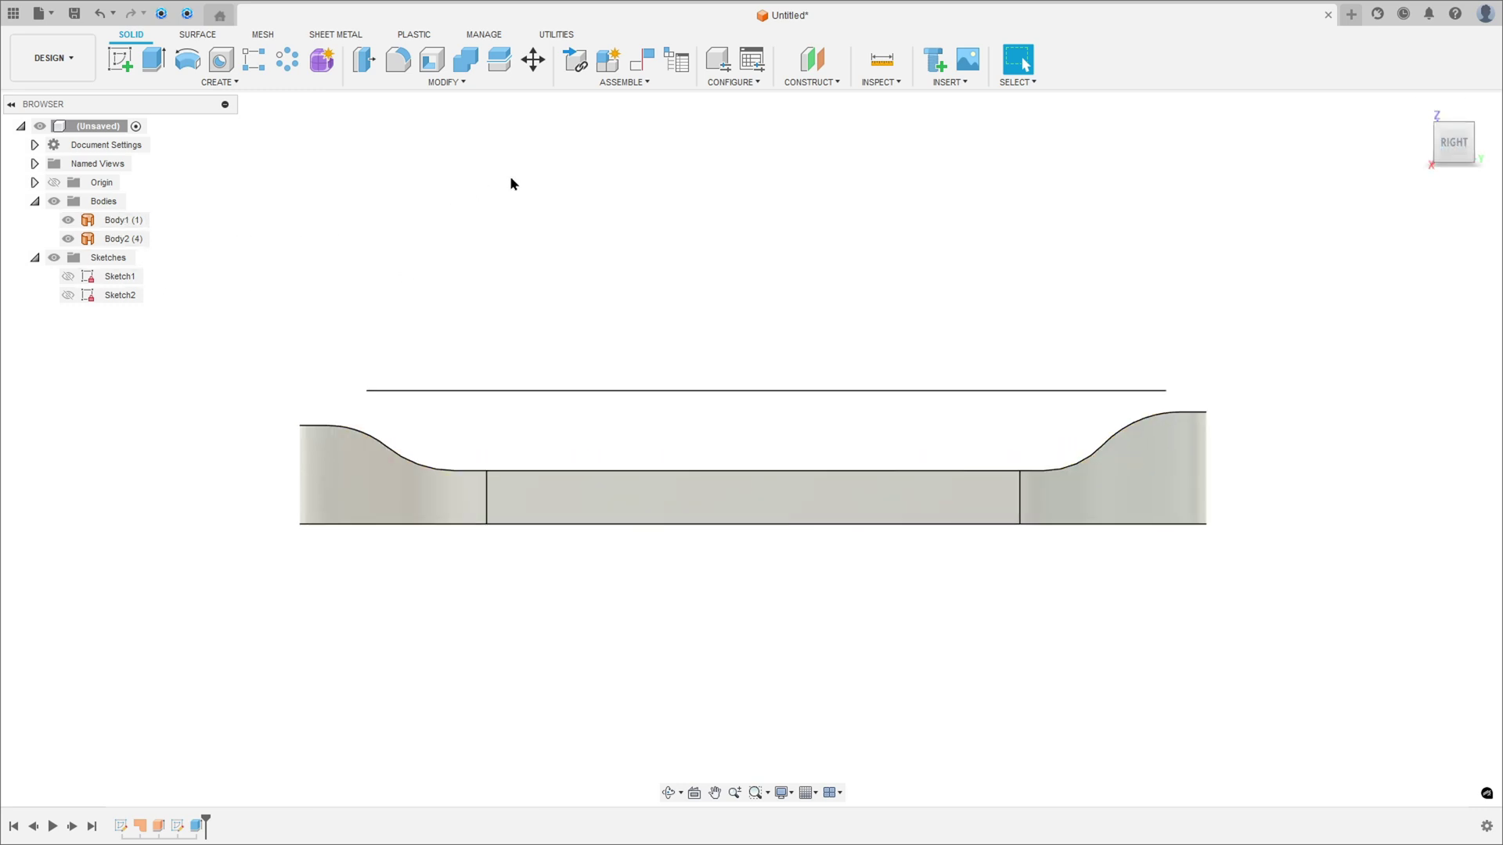
key("F6")
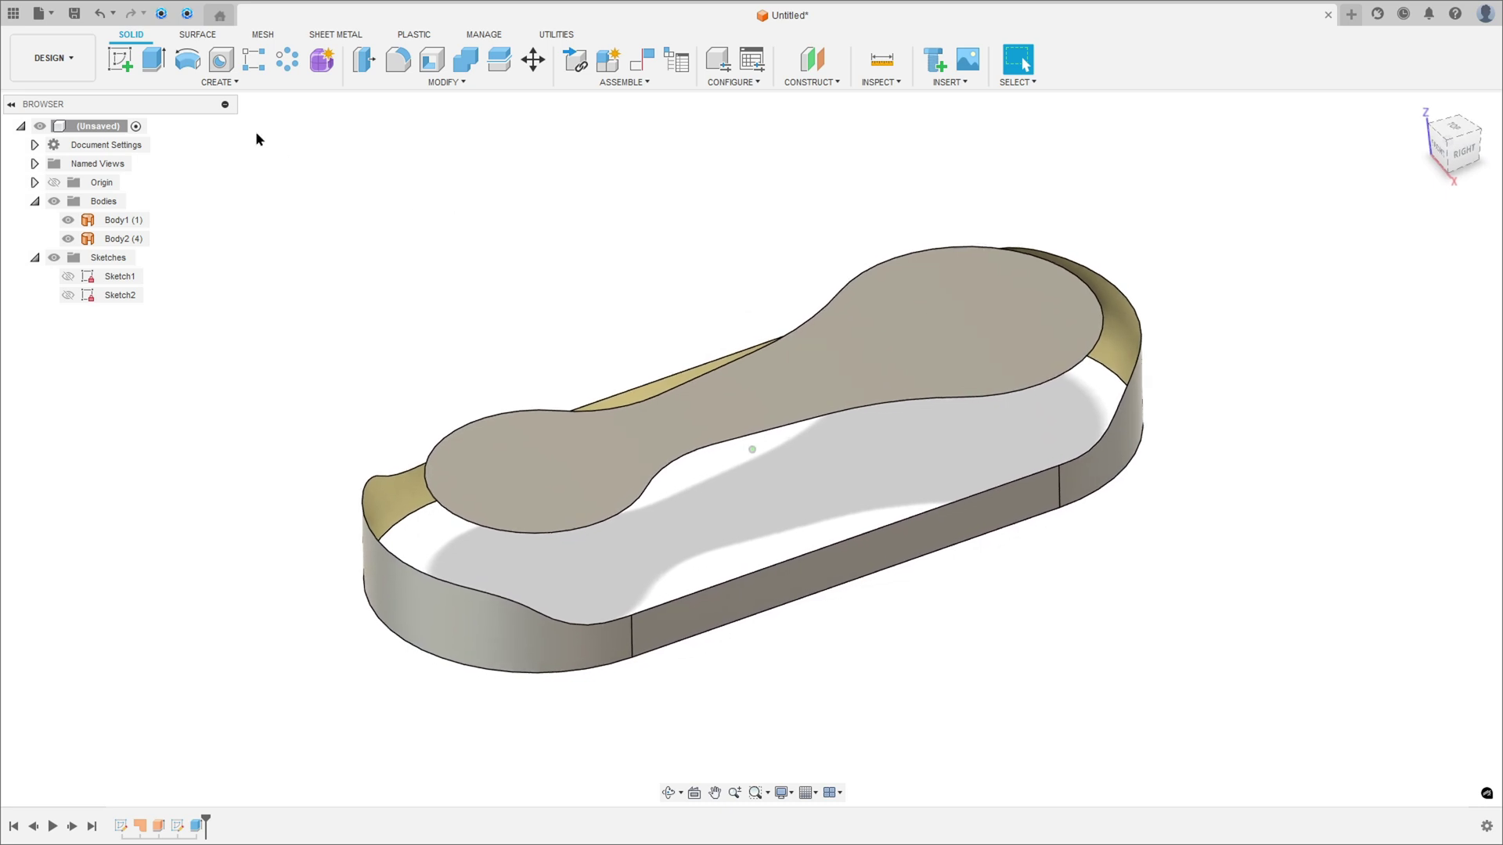
Step: Patch the open bottom edge loop of the surface wall as a new body
left_click(202, 36)
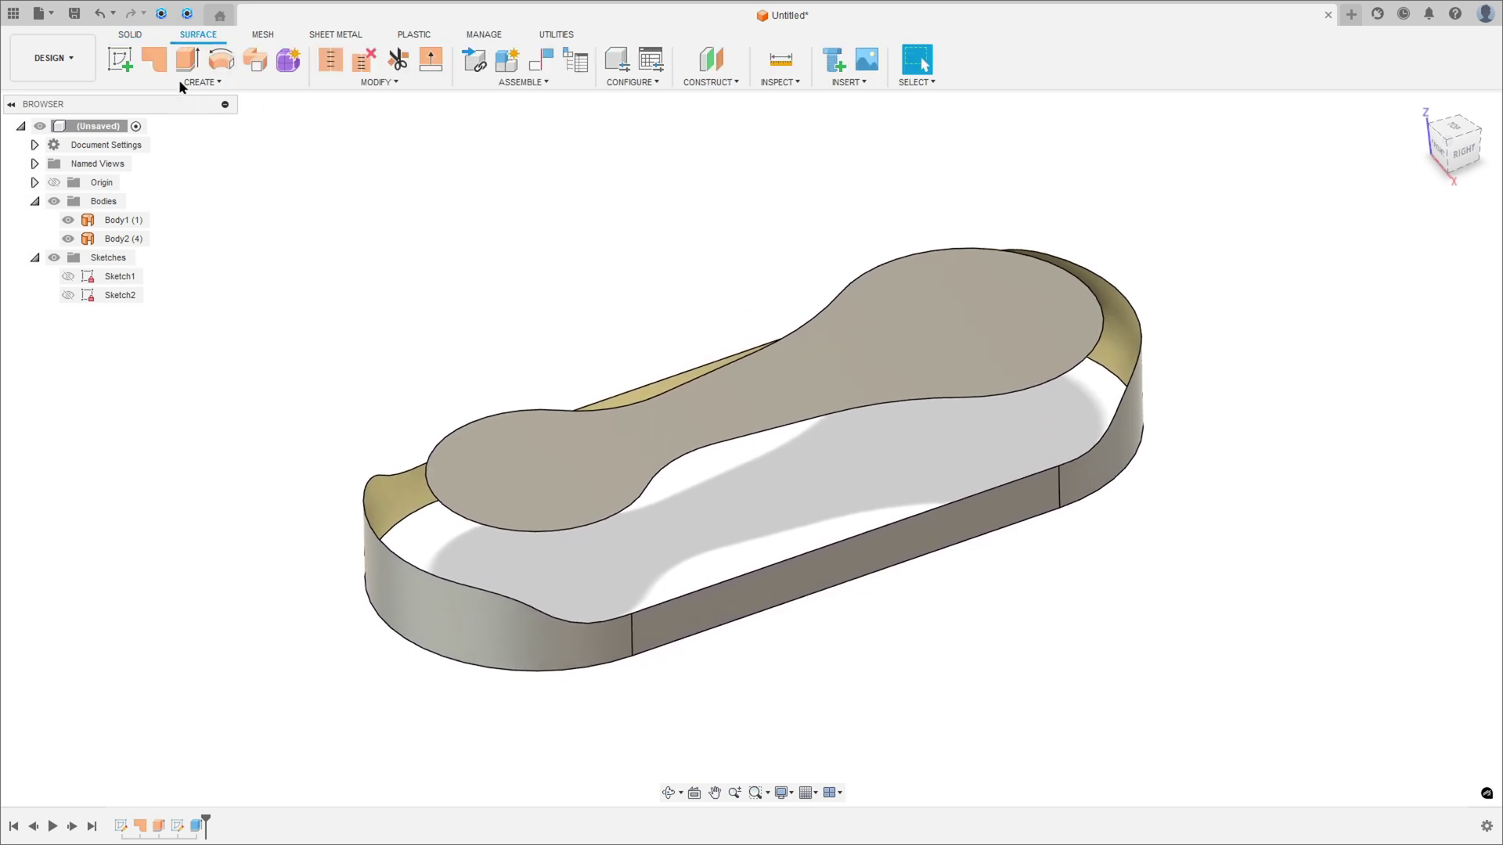
left_click(153, 59)
middle_click_drag(439, 204, 1008, 153, "shift")
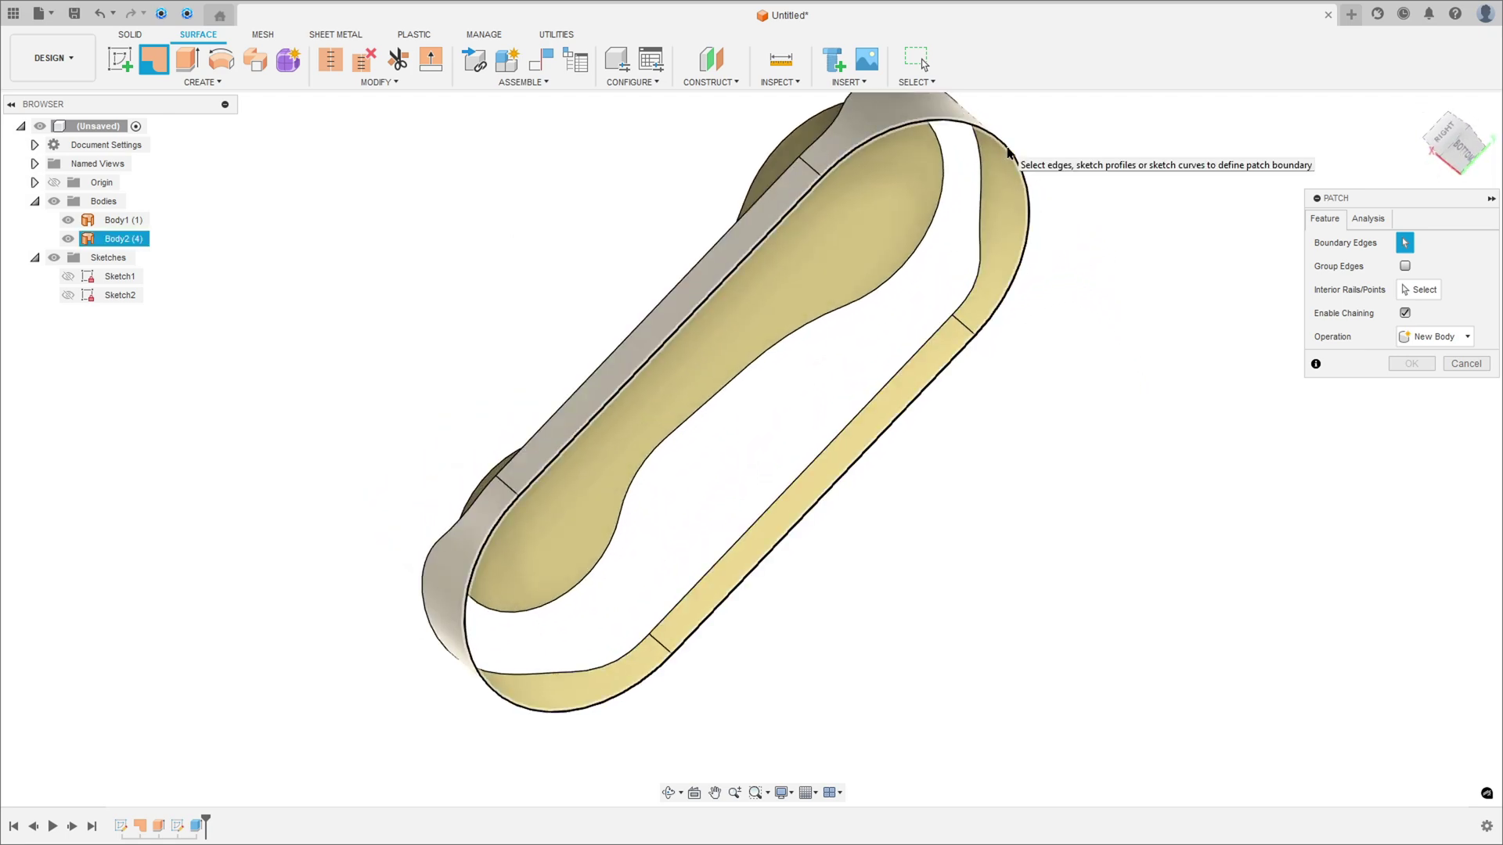
left_click(1008, 152)
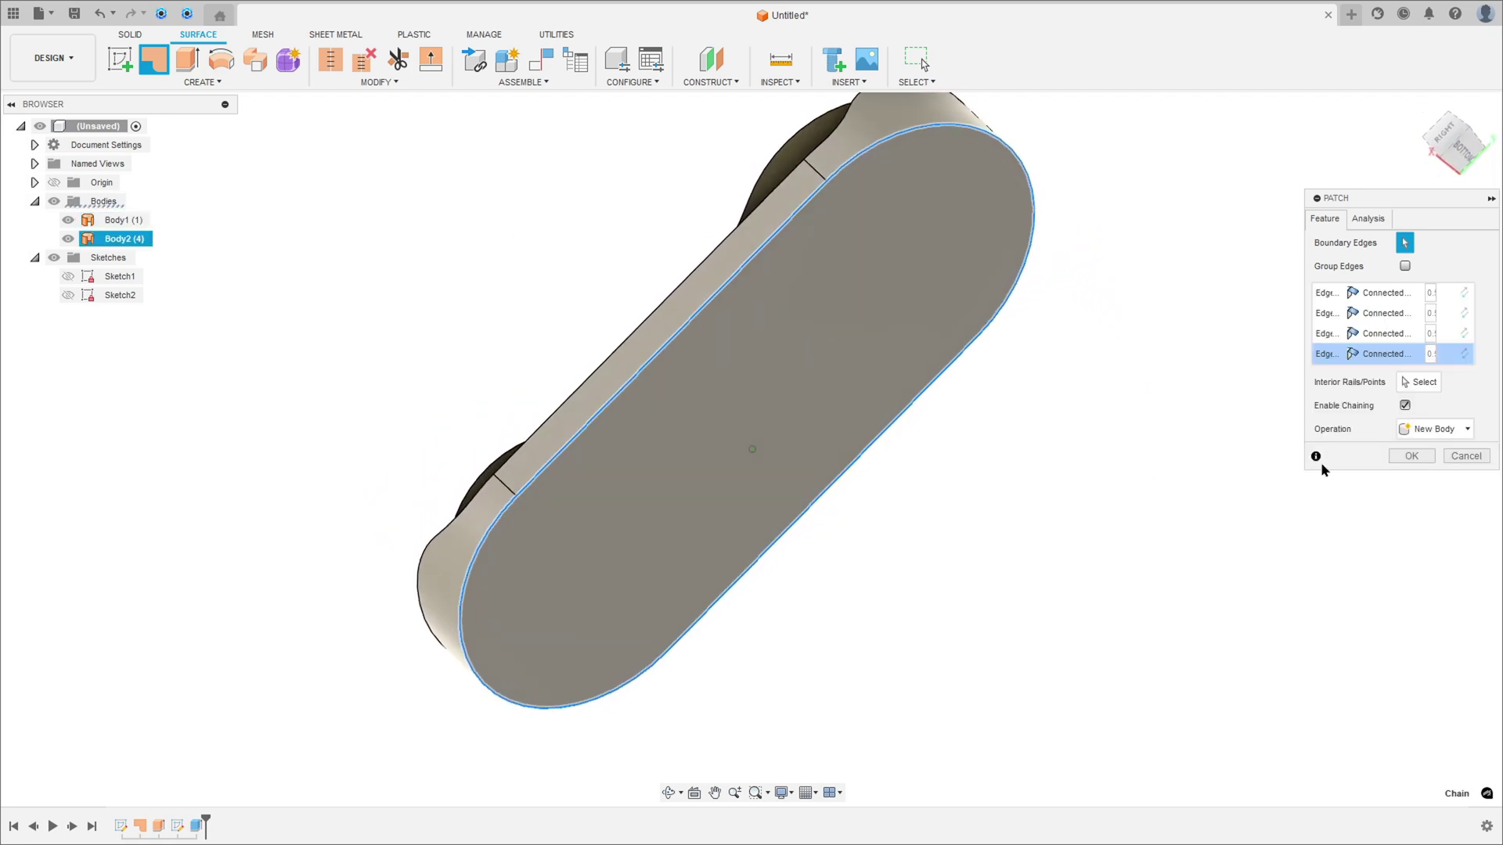
left_click(1411, 456)
middle_click_drag(1223, 487, 7, 322, "shift")
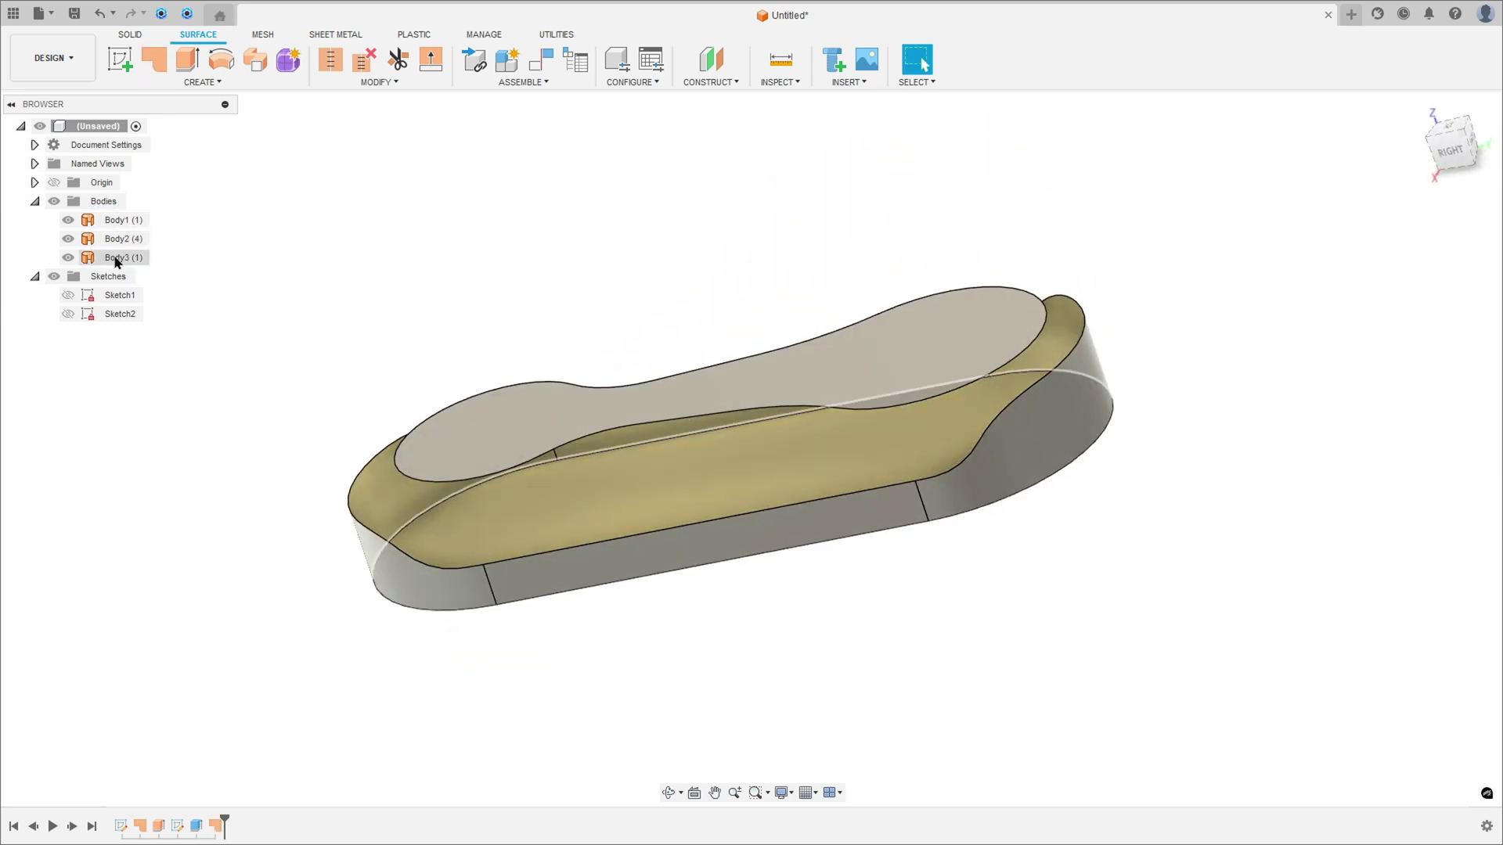
left_click(118, 238)
key("Escape")
middle_click_drag(699, 569, 287, 497, "shift")
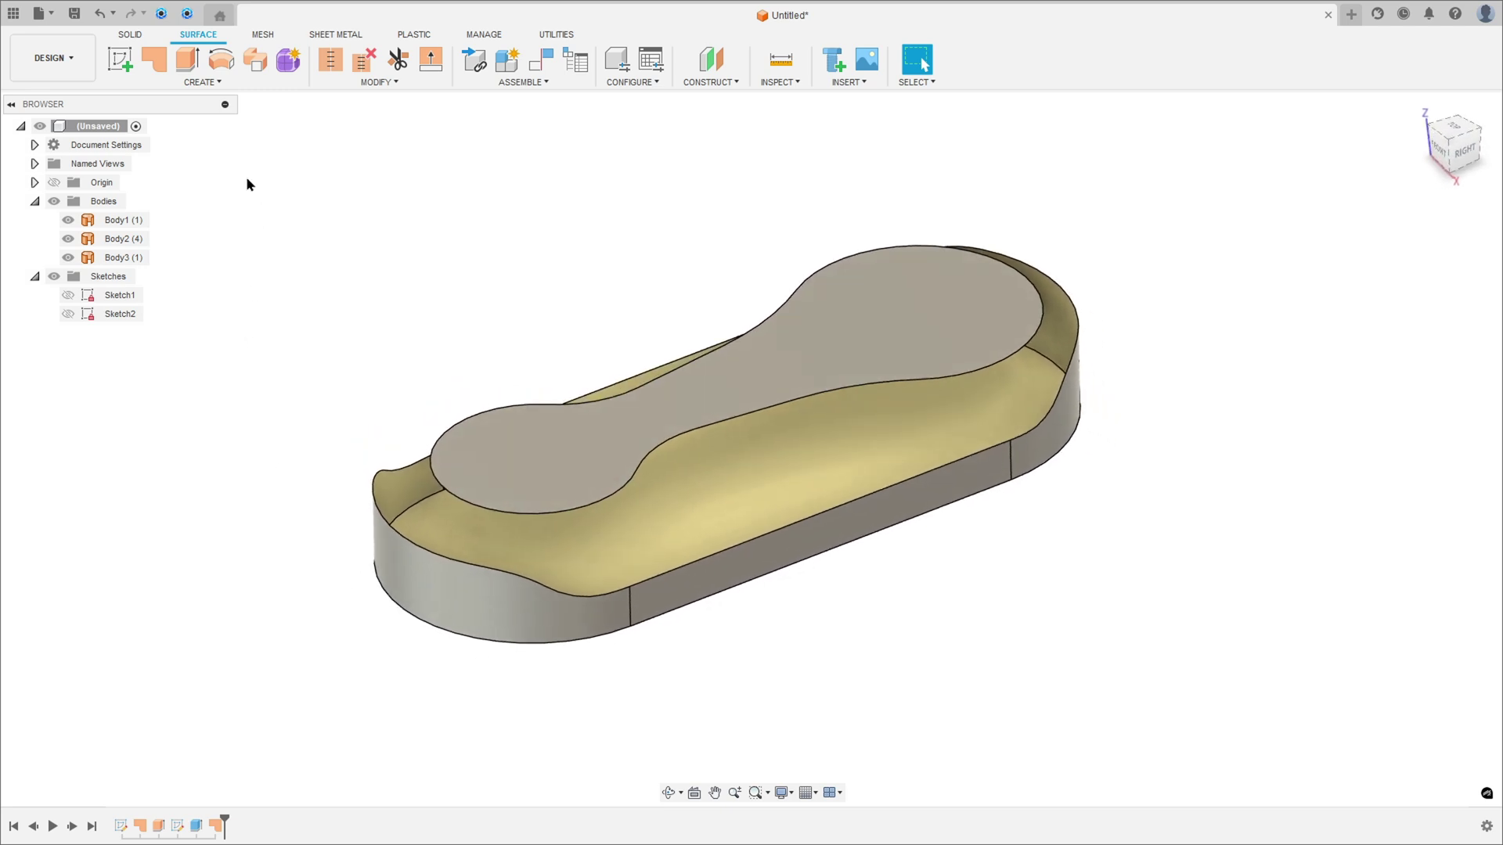
Step: Start a surface loft using the top patch outline and the wall's curved upper edge as its two profiles
left_click(223, 83)
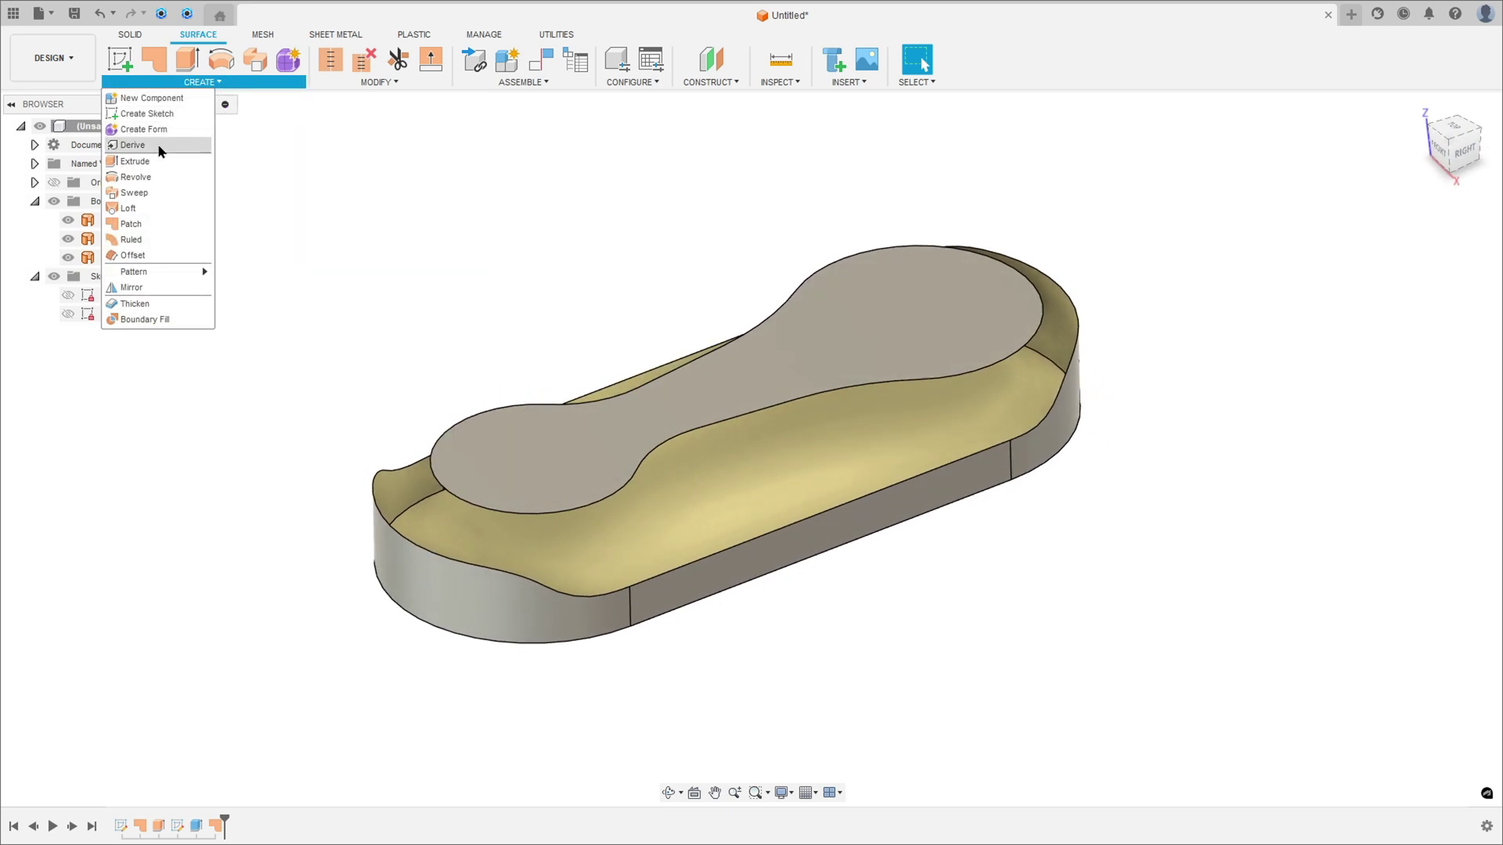
left_click(125, 208)
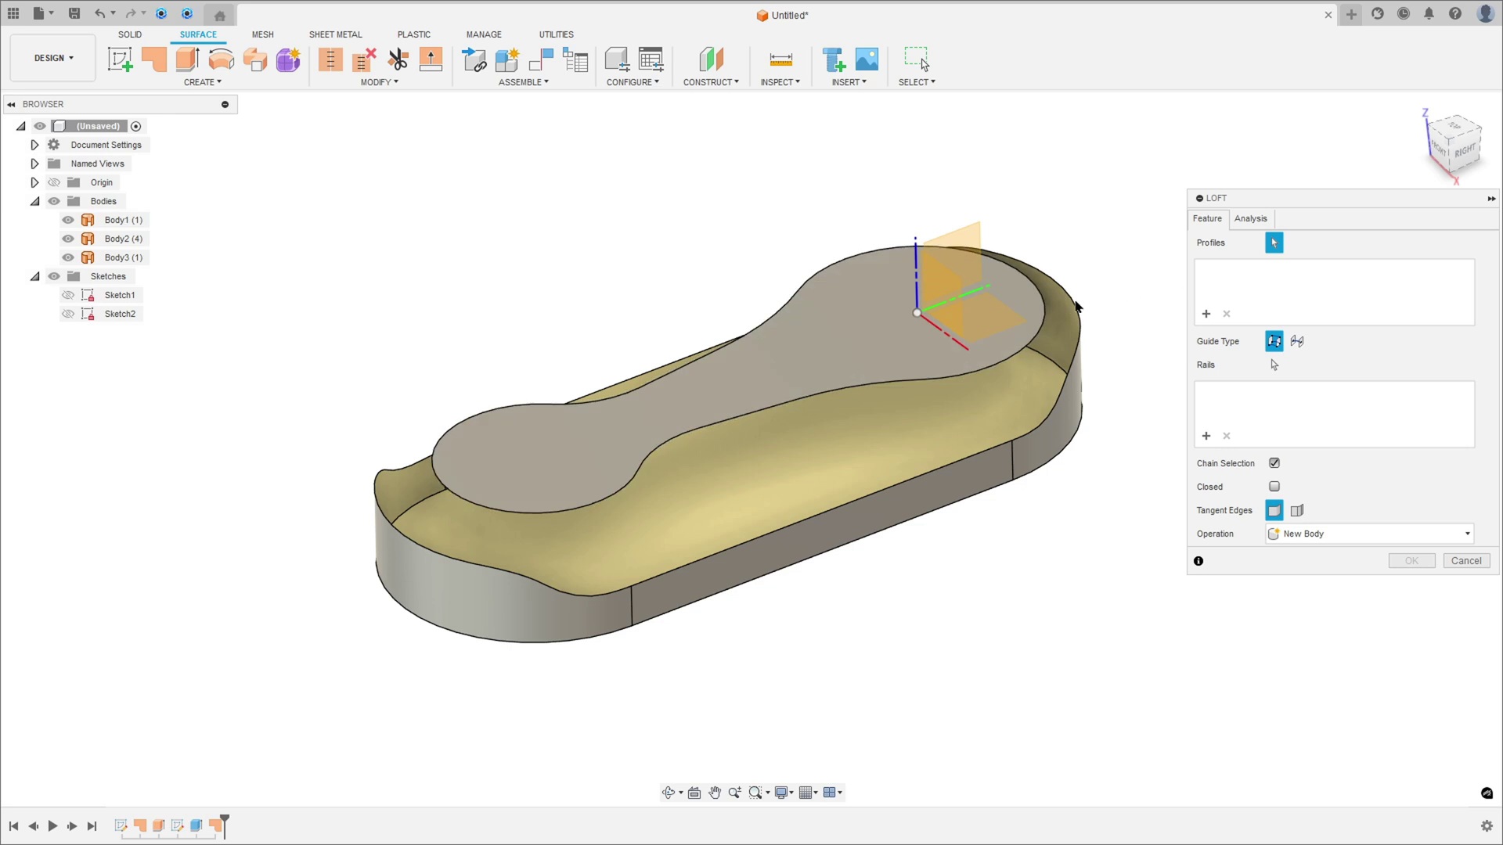
left_click(700, 433)
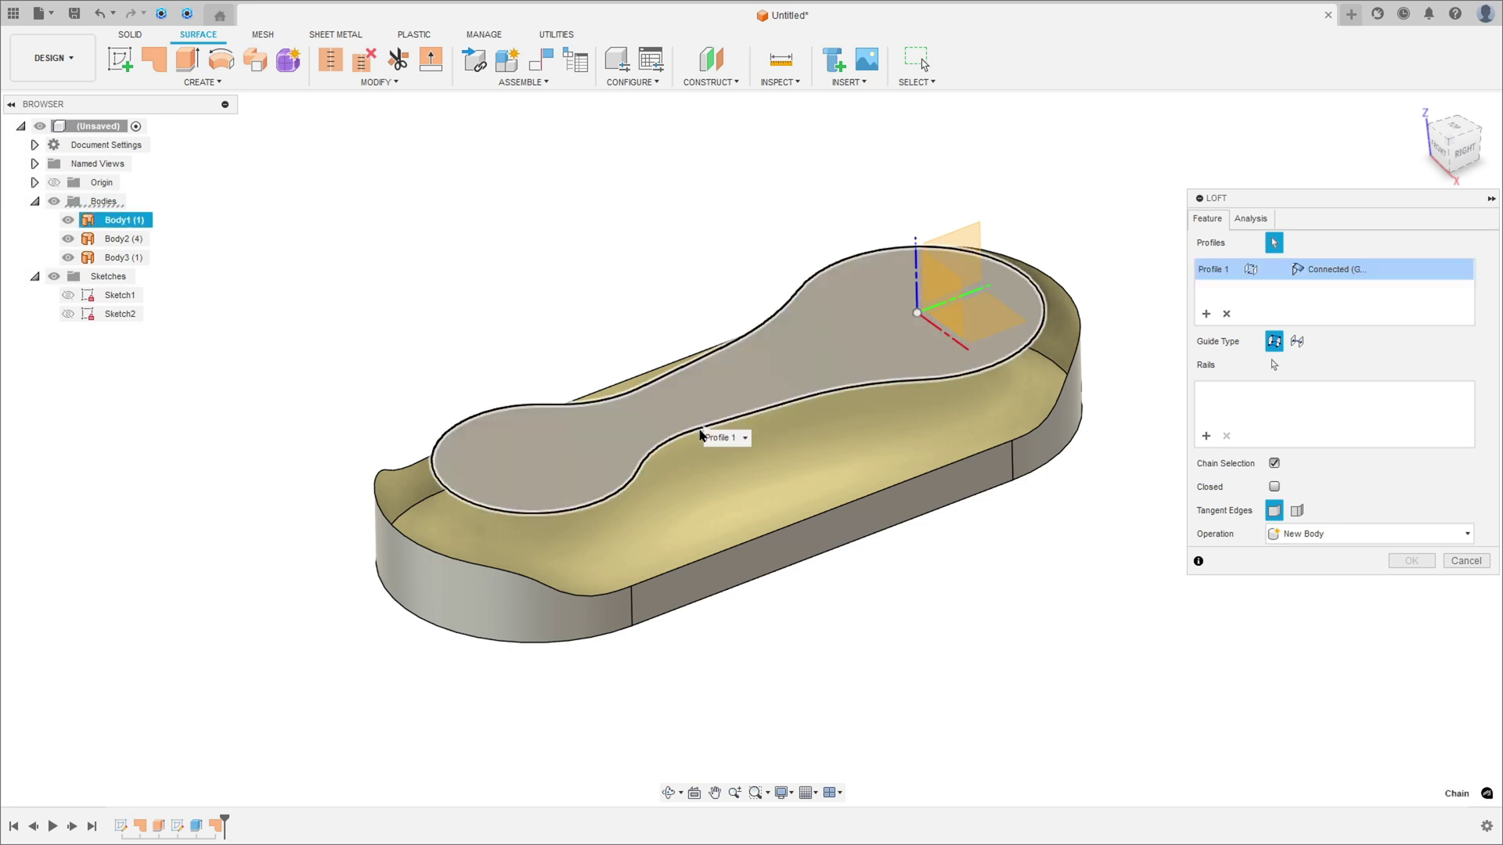
left_click(993, 452)
middle_click_drag(848, 621, 1460, 135, "shift")
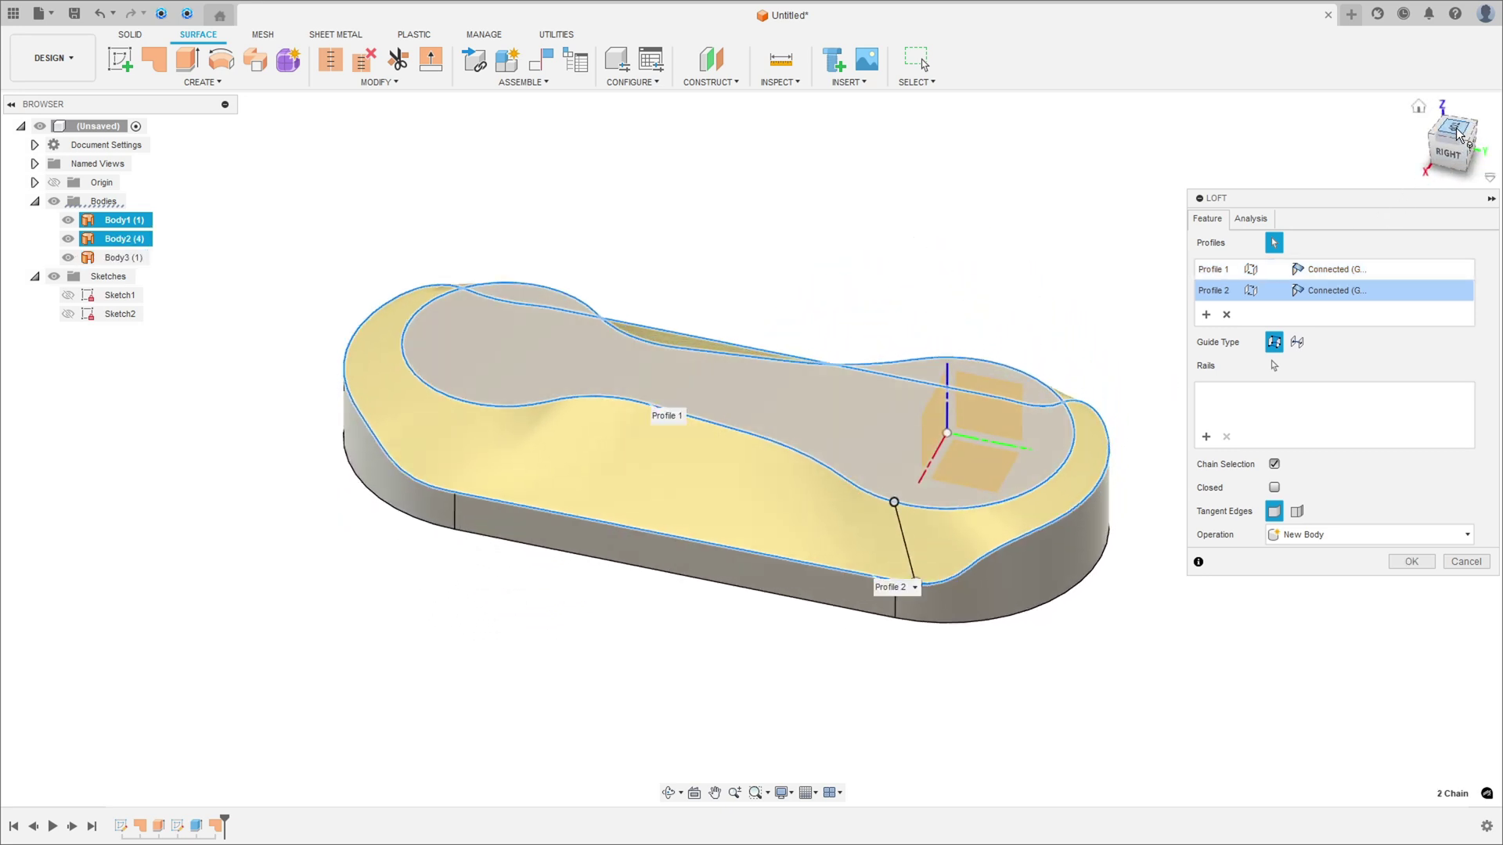
Step: Move the loft's two alignment points to the middle of the larger rounded end and create the loft as a new body
left_click(1456, 129)
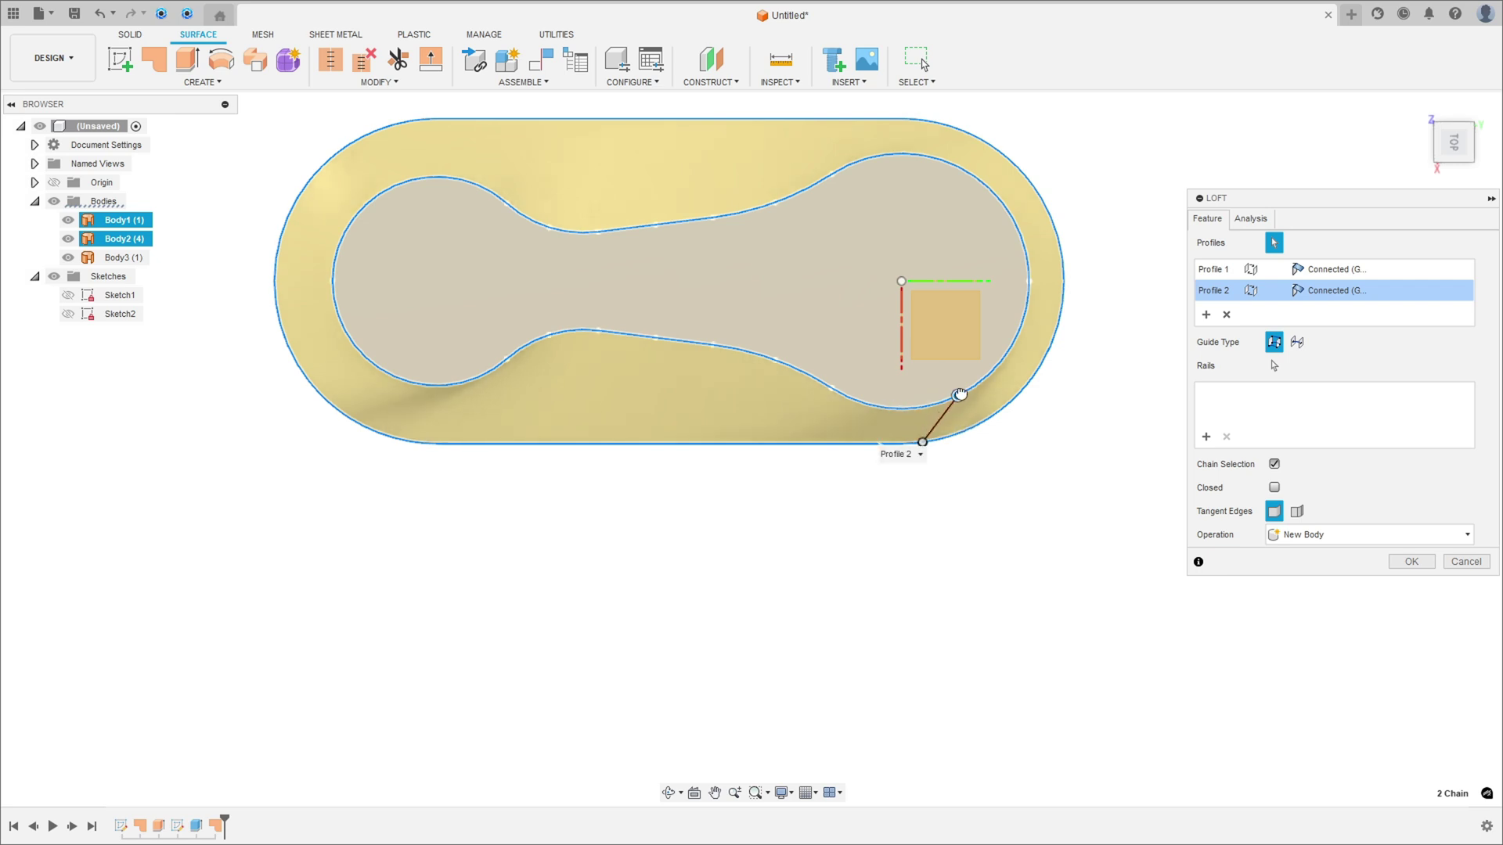
left_click_drag(960, 394, 1038, 285)
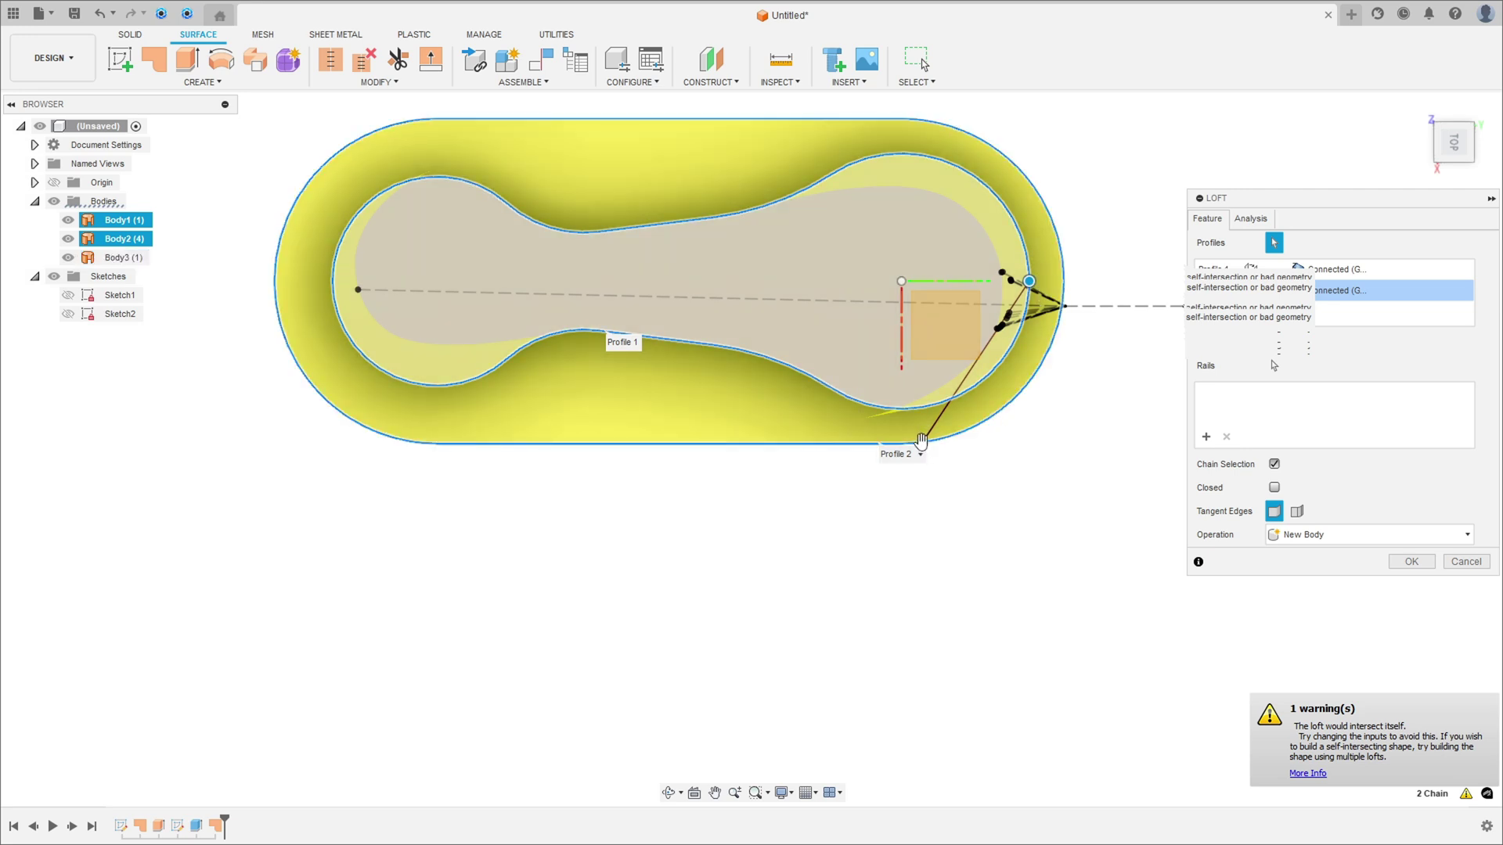
left_click_drag(921, 440, 1077, 294)
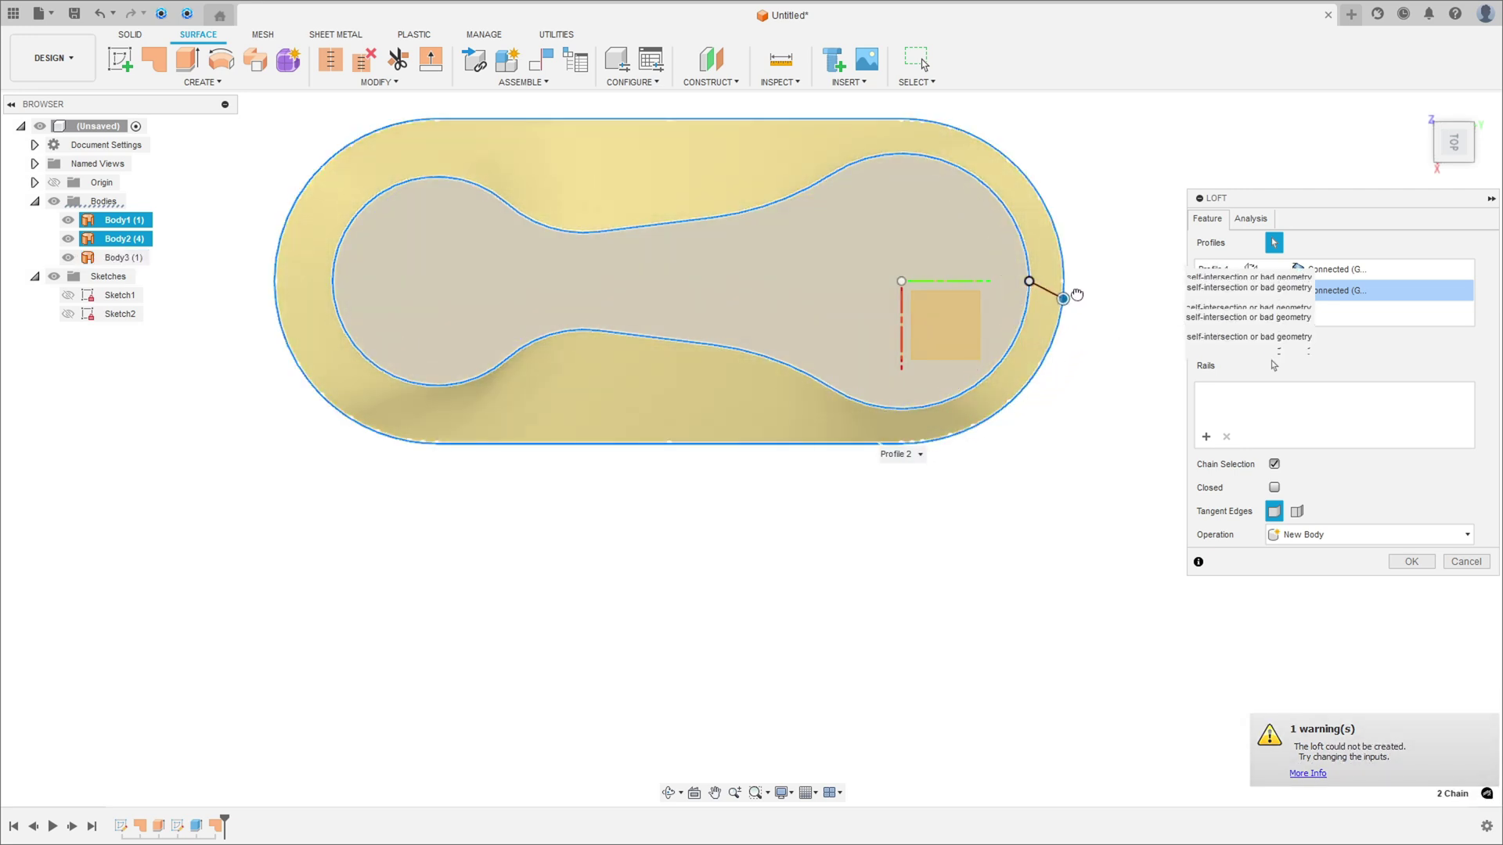
key("F6")
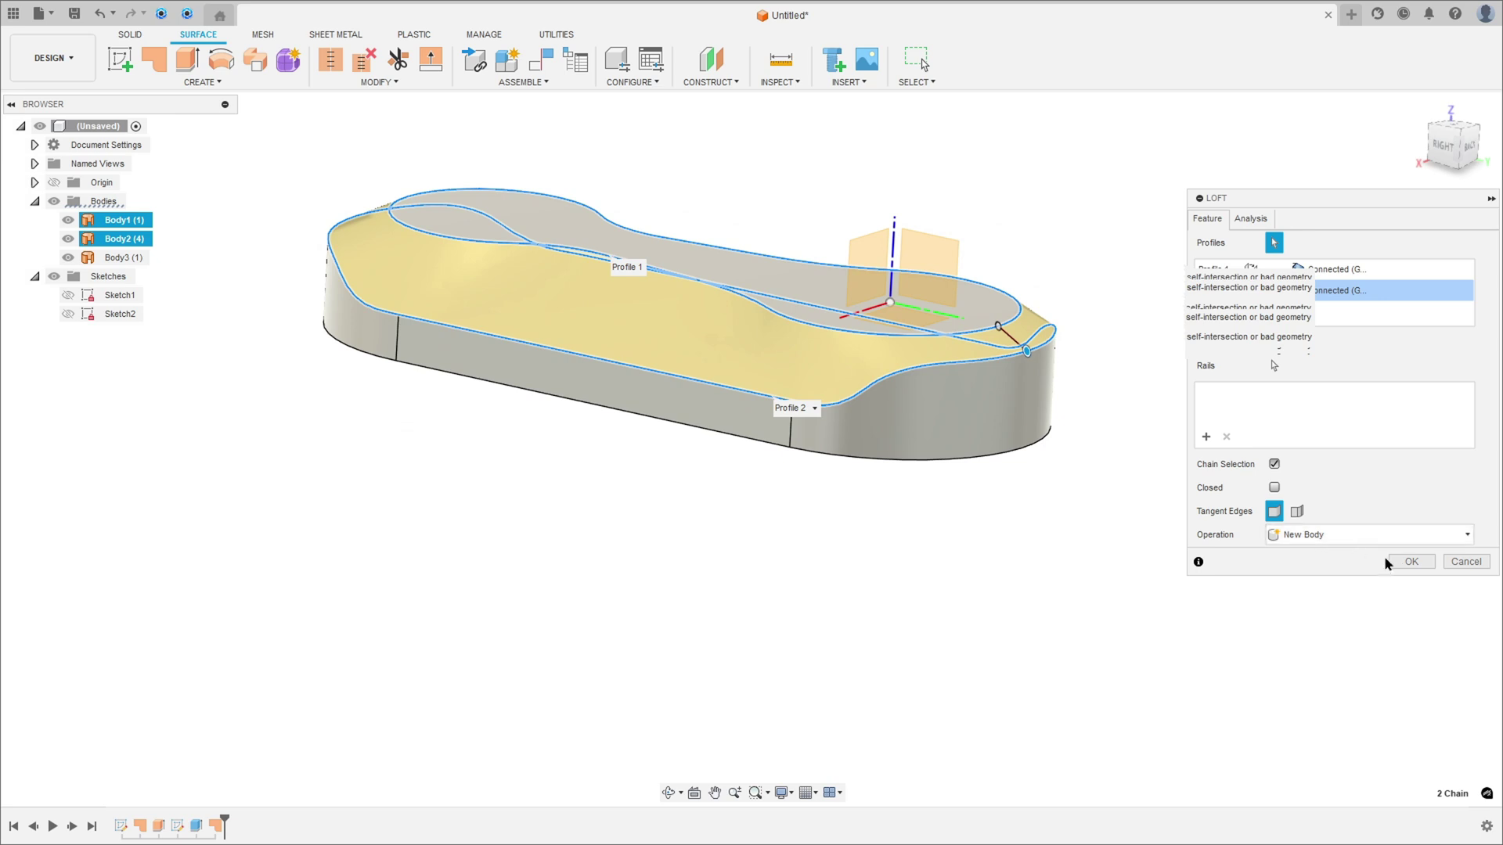
left_click(1411, 562)
middle_click_drag(1307, 451, 1114, 267, "shift")
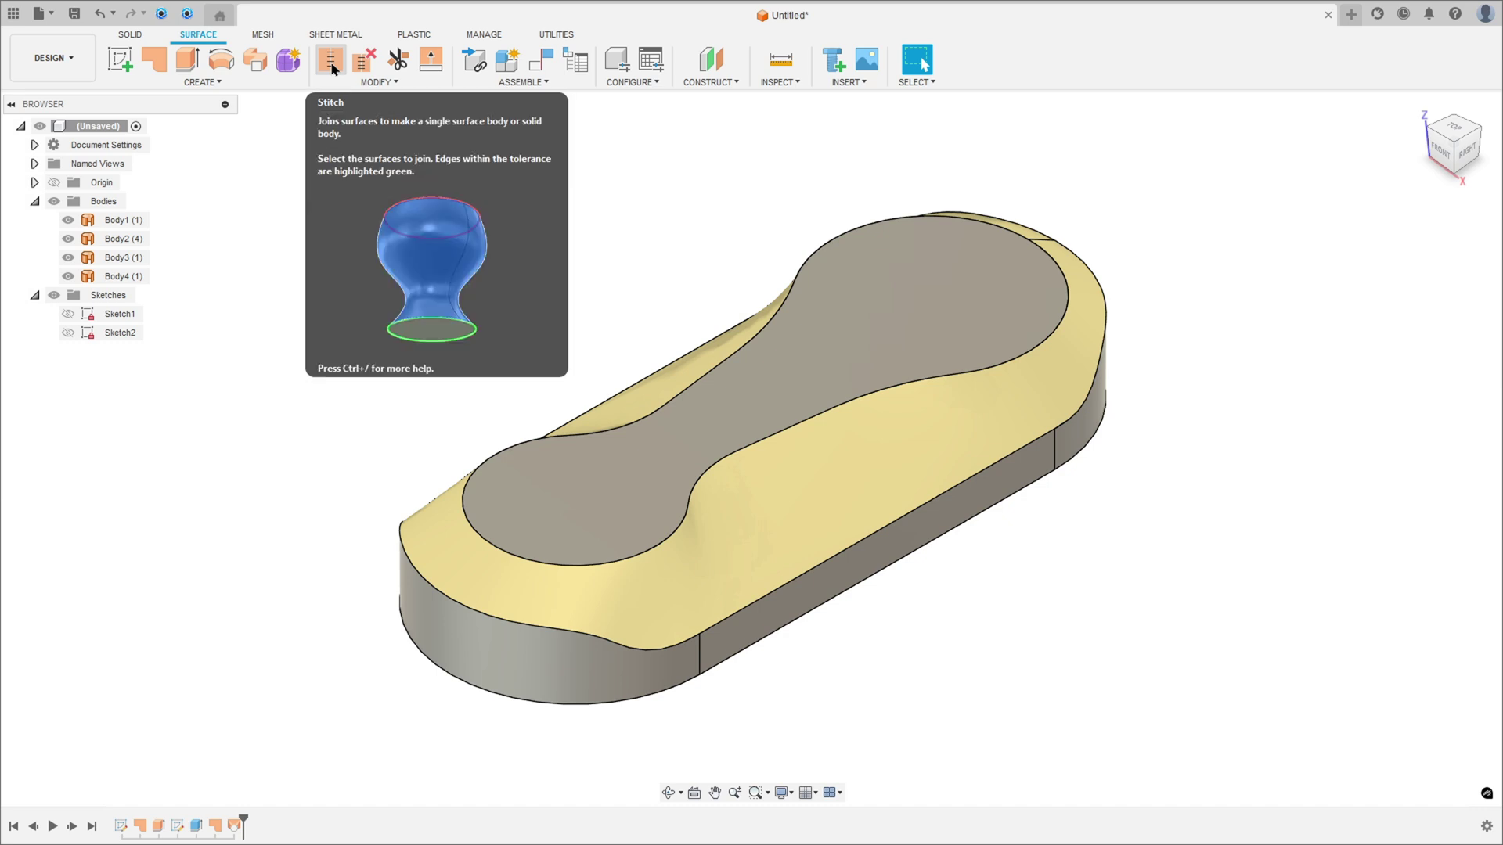
Step: Stitch the top patch, wall, bottom patch and loft surfaces into one new body with a 0.10 mm tolerance
left_click(332, 69)
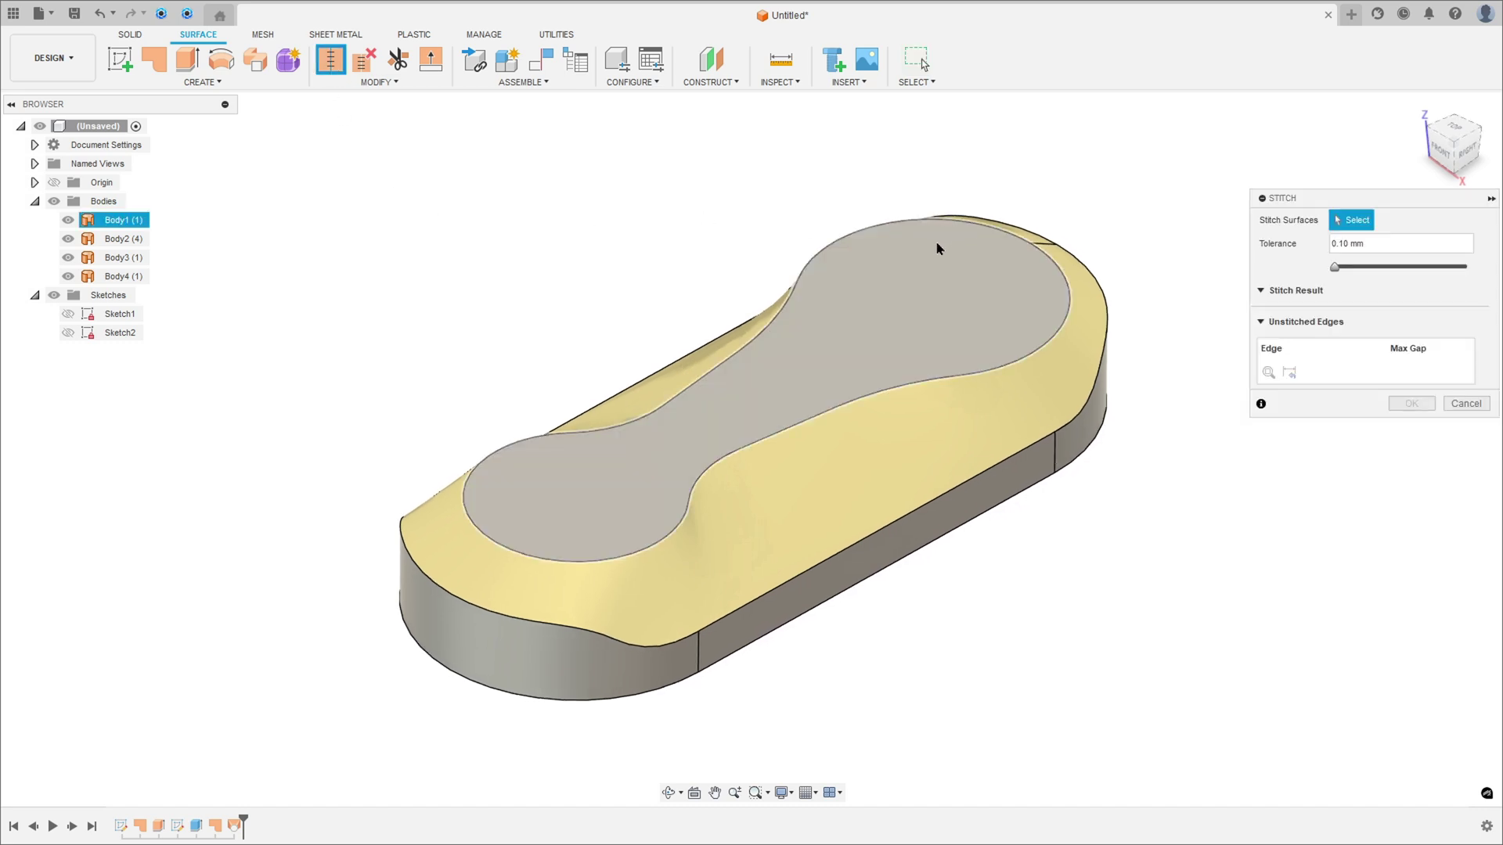
left_click(923, 279)
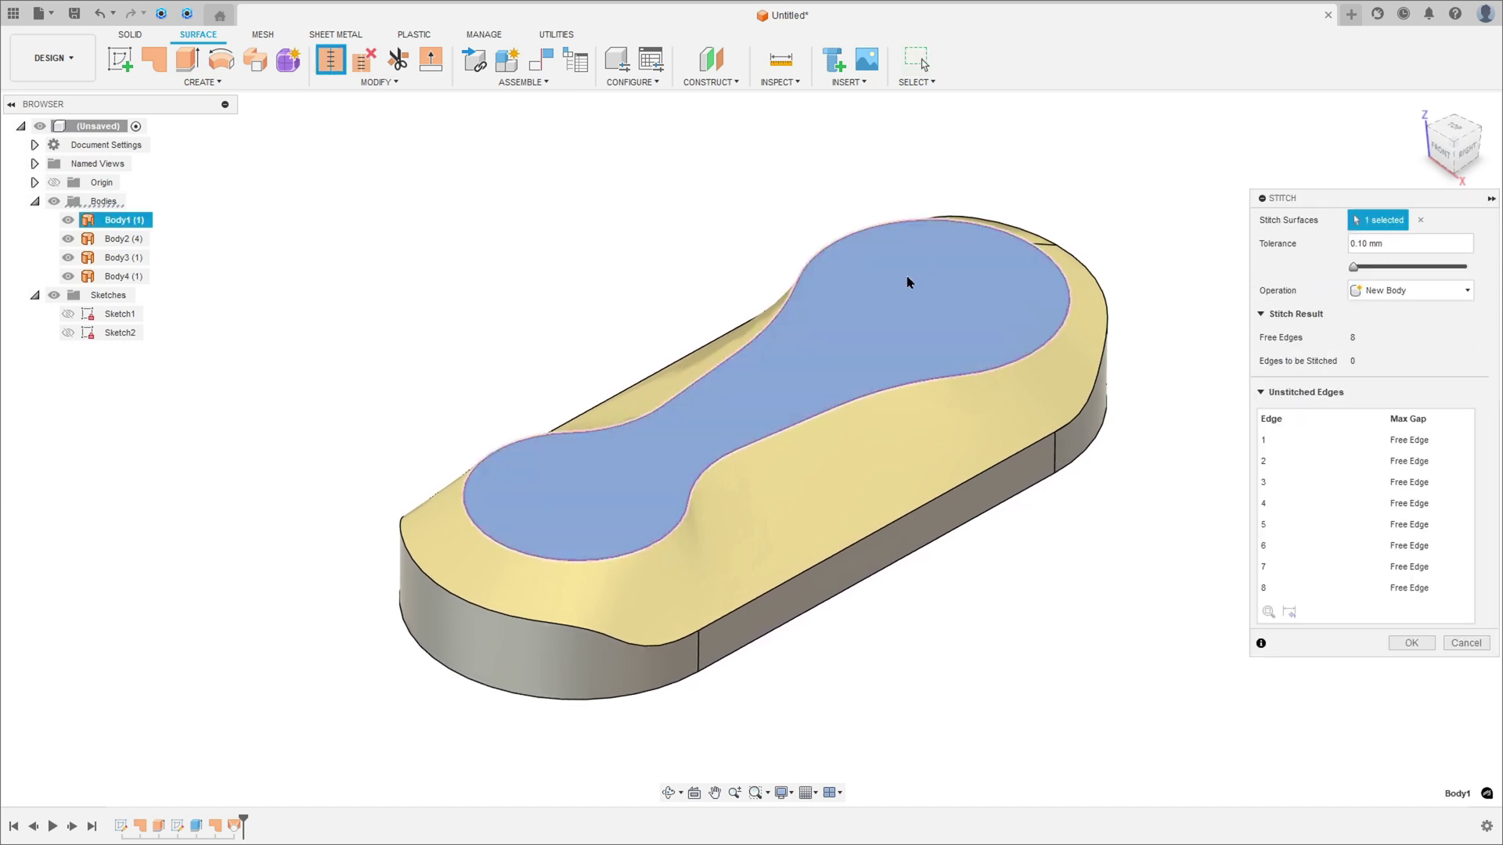
left_click(112, 239)
left_click(118, 257)
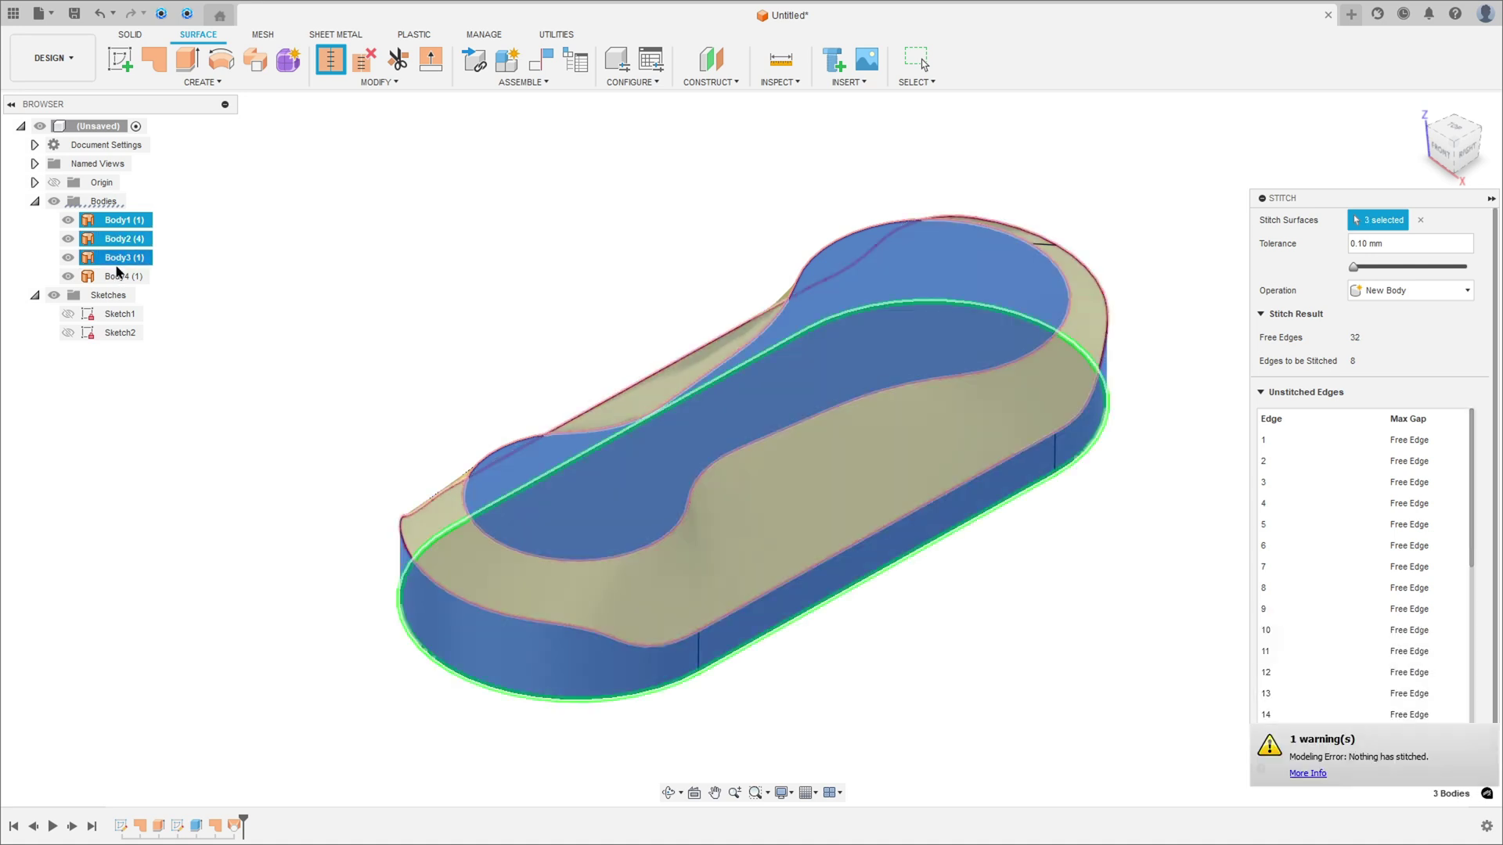
left_click(118, 277)
middle_click_drag(271, 298, 395, 298, "shift")
middle_click_drag(709, 329, 1393, 469, "shift")
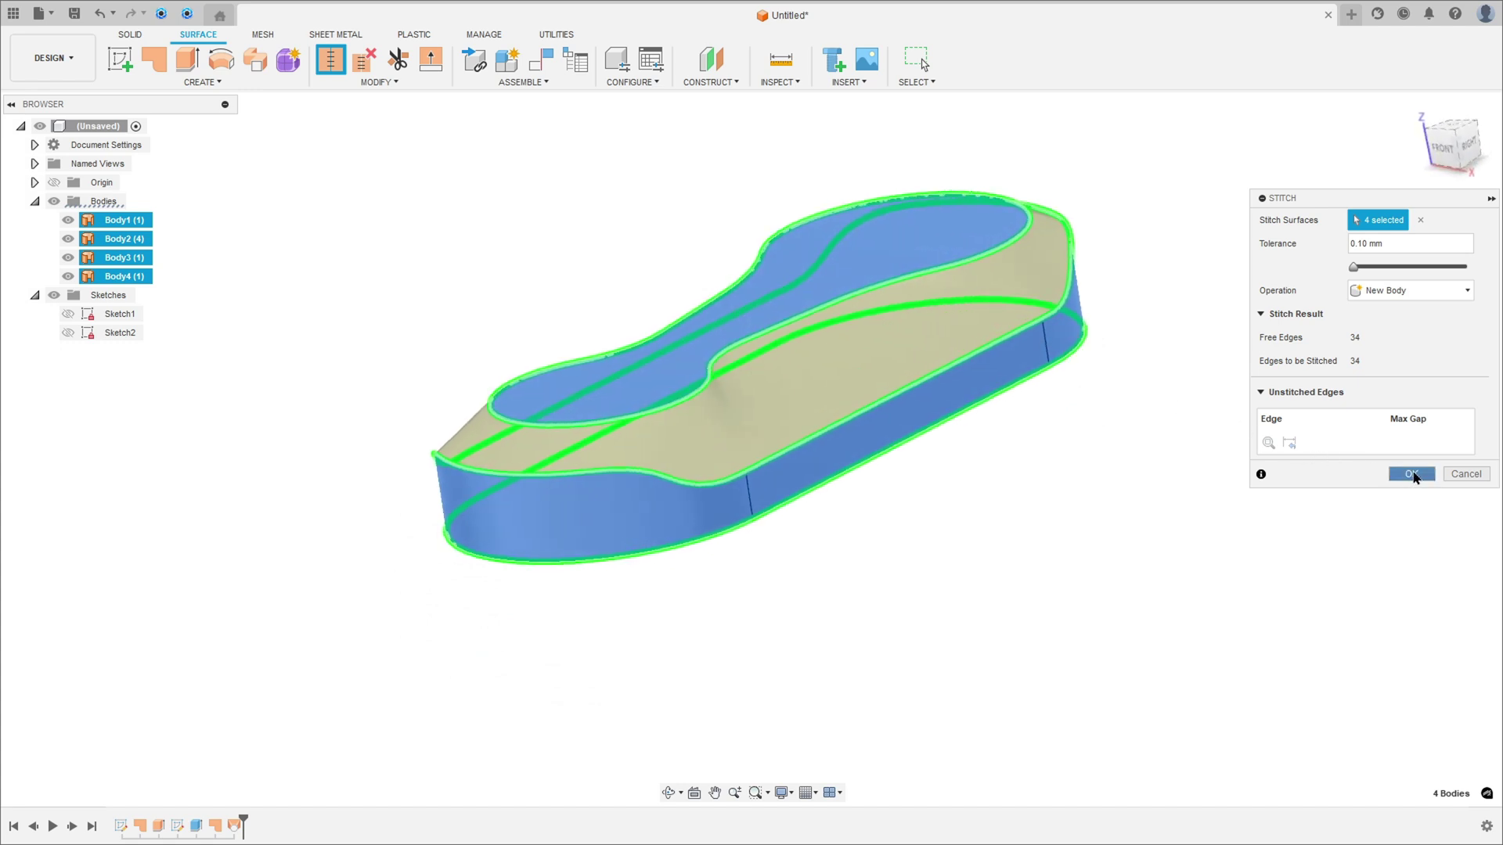
left_click(1411, 475)
Step: Inspect the stitched body's interior with a section analysis on the lengthwise vertical origin plane, and hide the analysis
middle_click_drag(1181, 443, 724, 89, "shift")
left_click(775, 85)
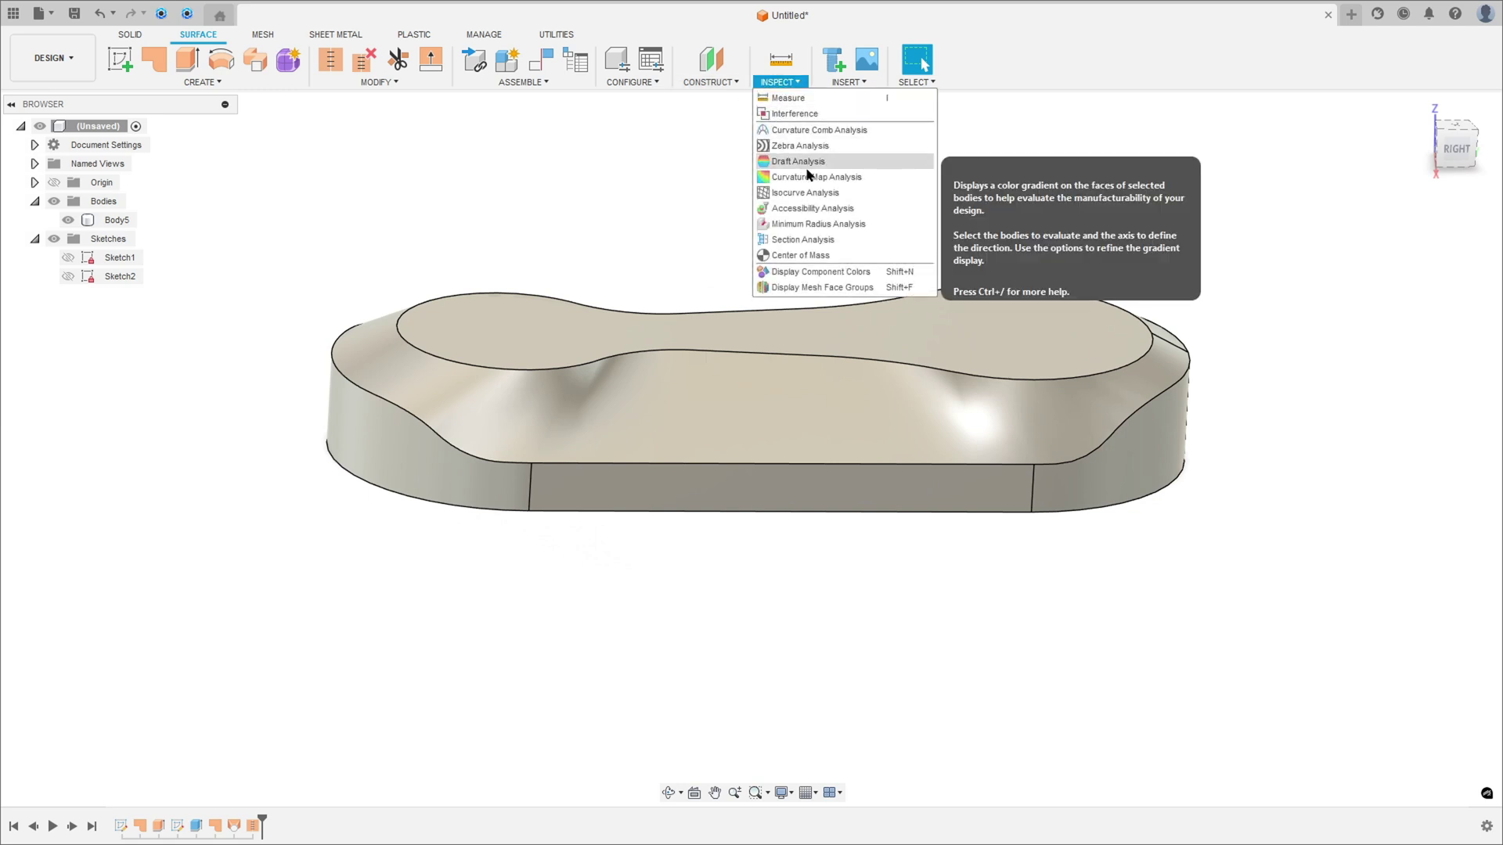
left_click(806, 240)
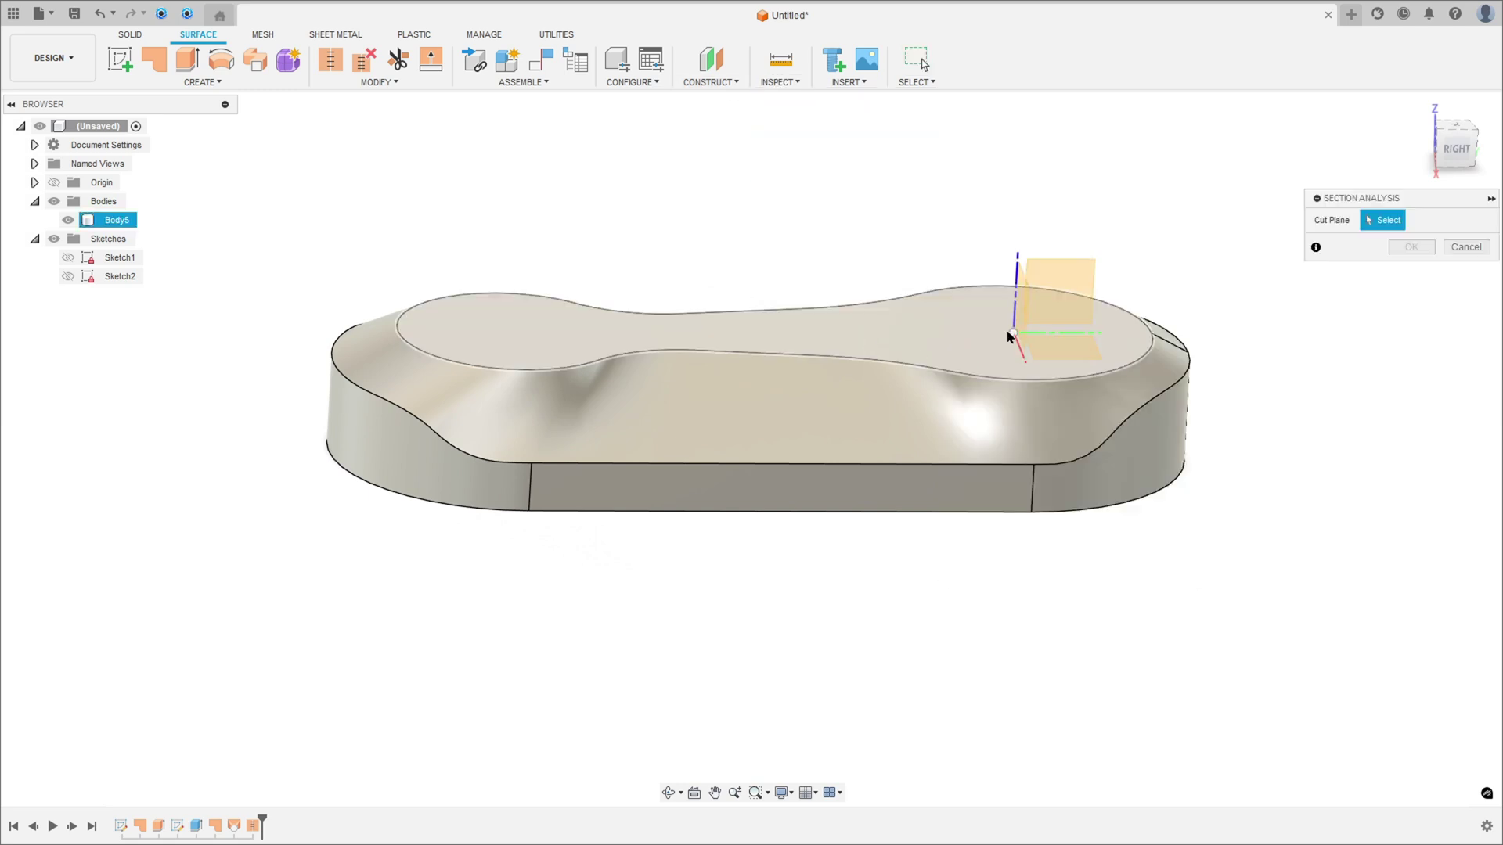
left_click(1049, 292)
middle_click_drag(976, 418, 1016, 436, "shift")
left_click(1410, 388)
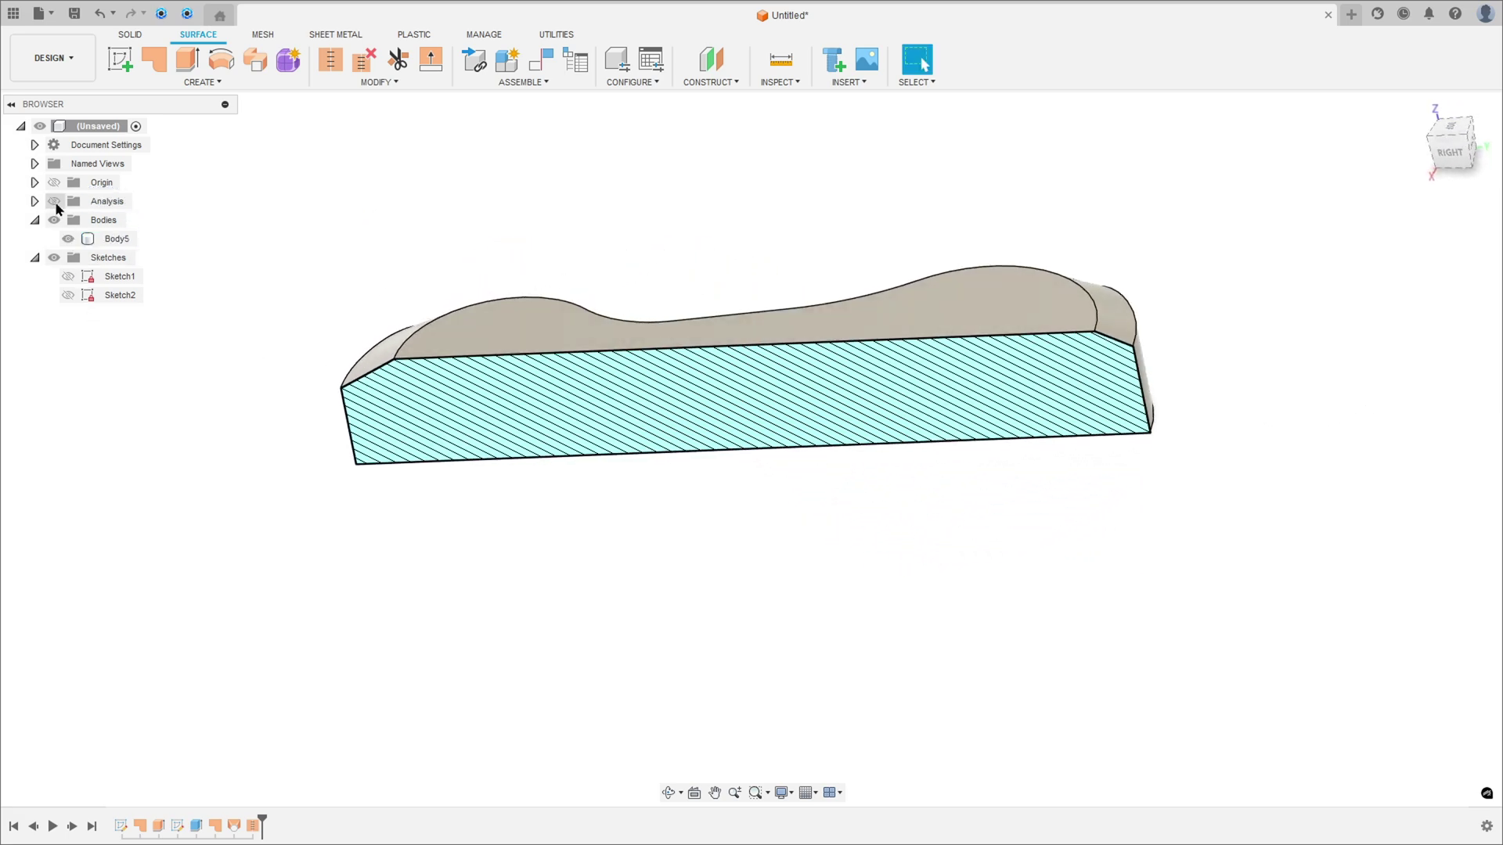
left_click(55, 201)
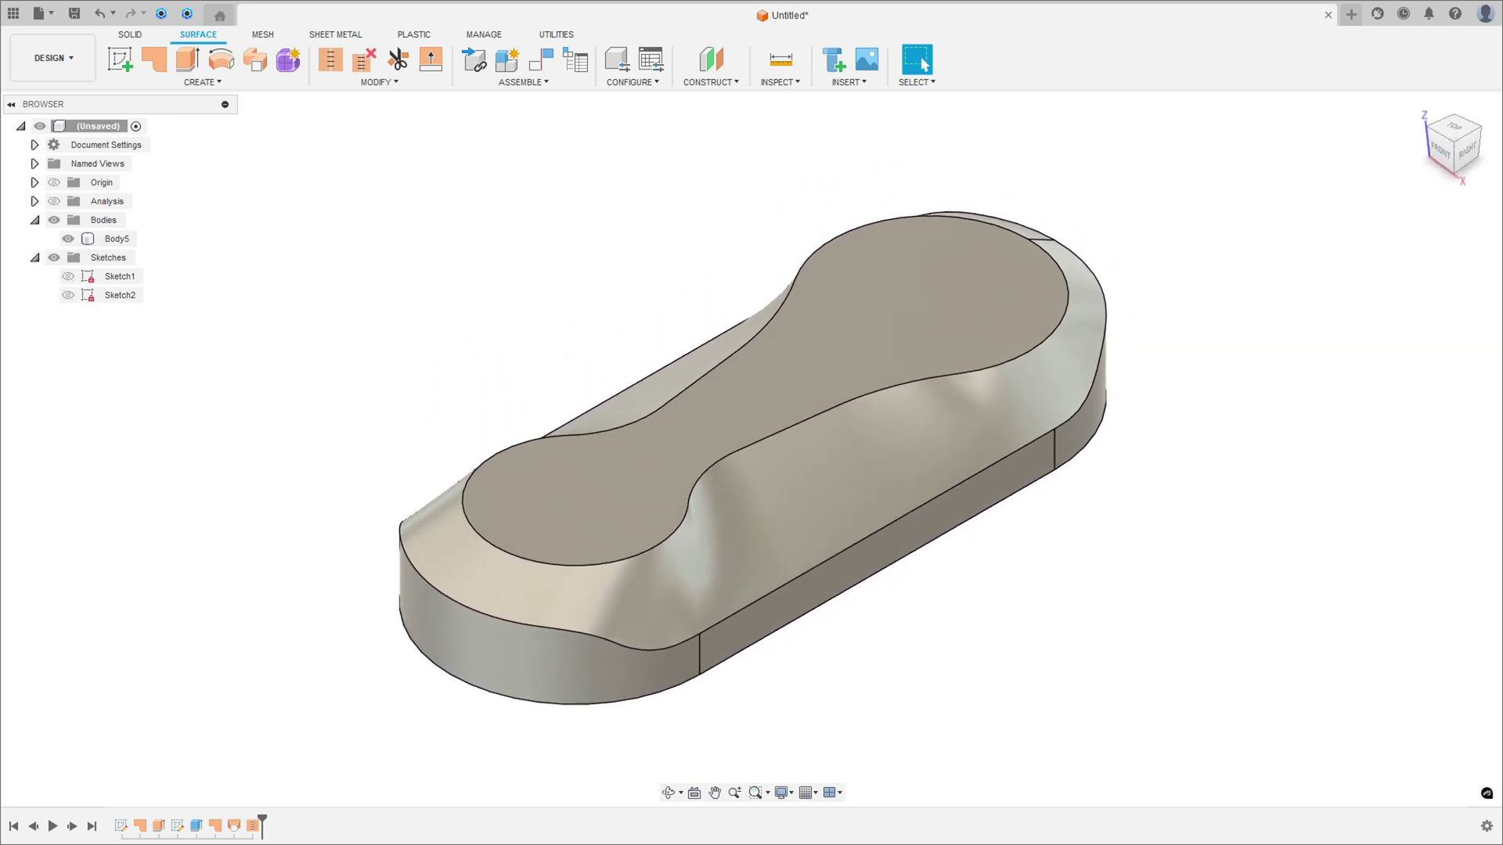
Step: Show the top-view sketch, cut its two circles and tapered slot through the body with Extrude, and hide the sketch again
left_click(68, 278)
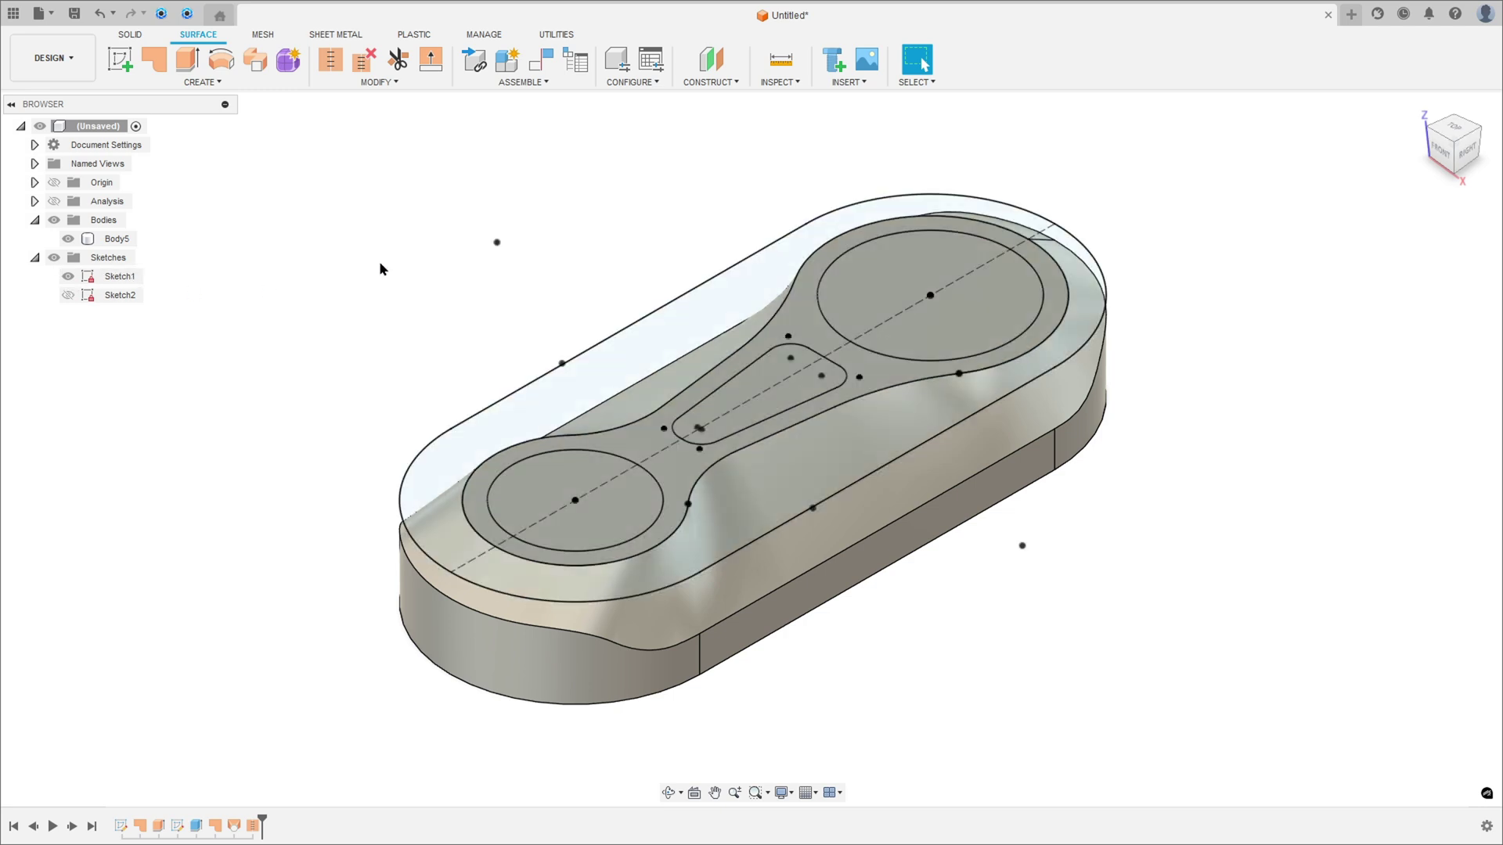
left_click(133, 38)
left_click(154, 61)
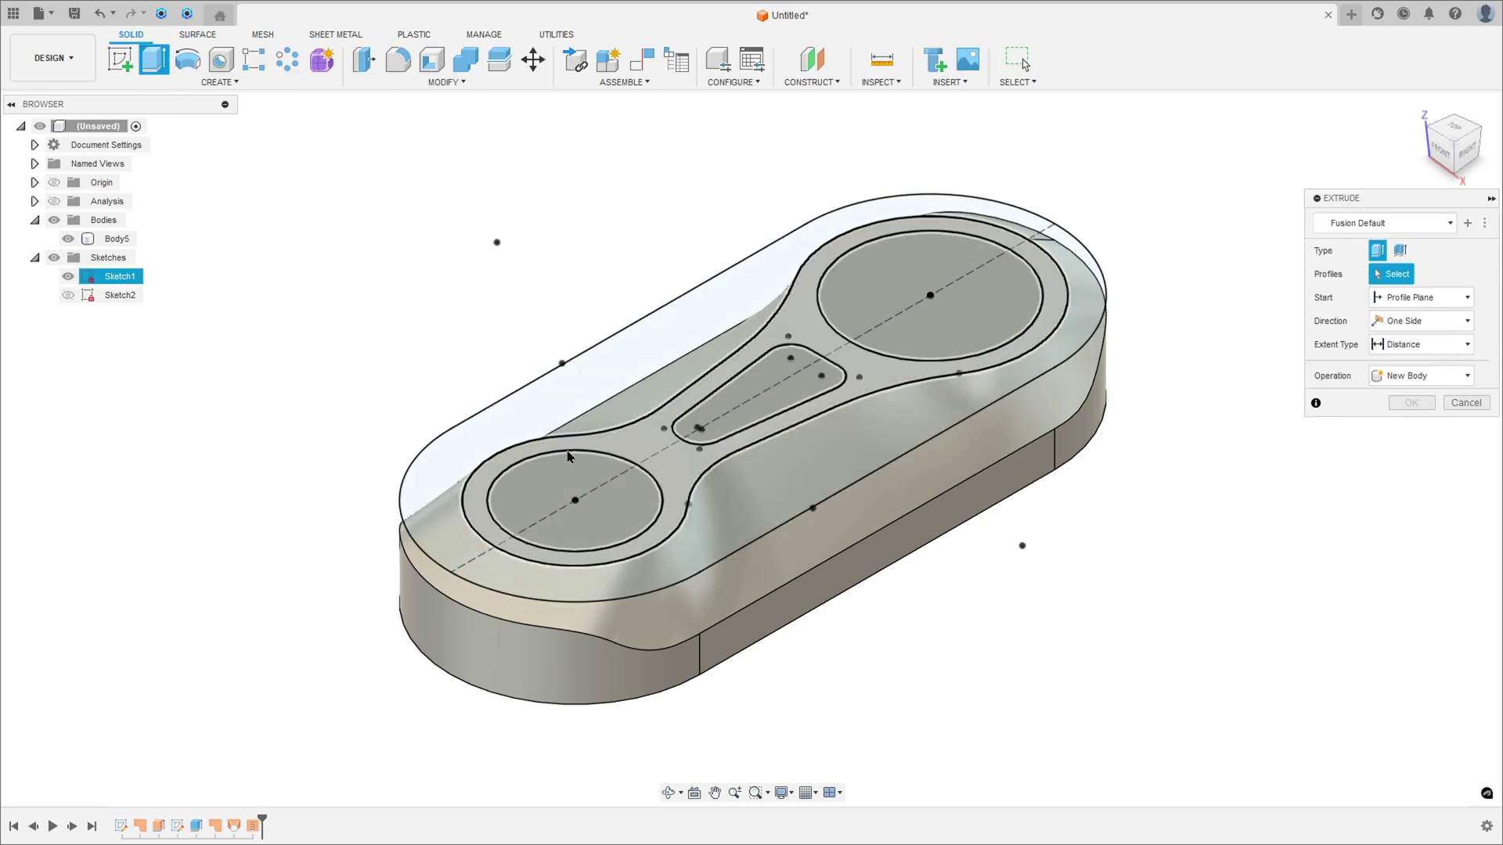
left_click(576, 477)
left_click(752, 407)
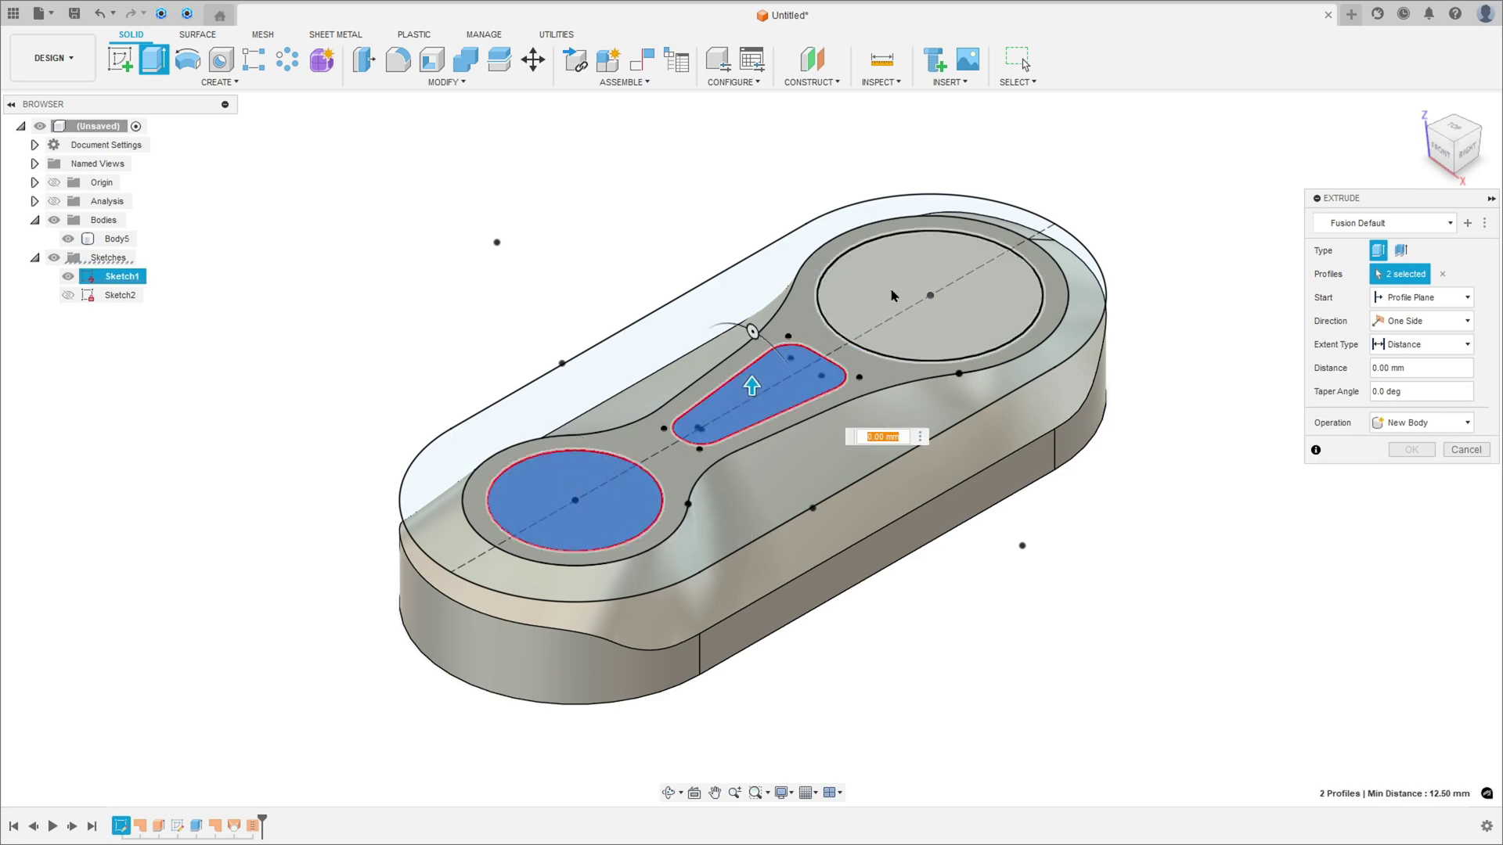
left_click(971, 320)
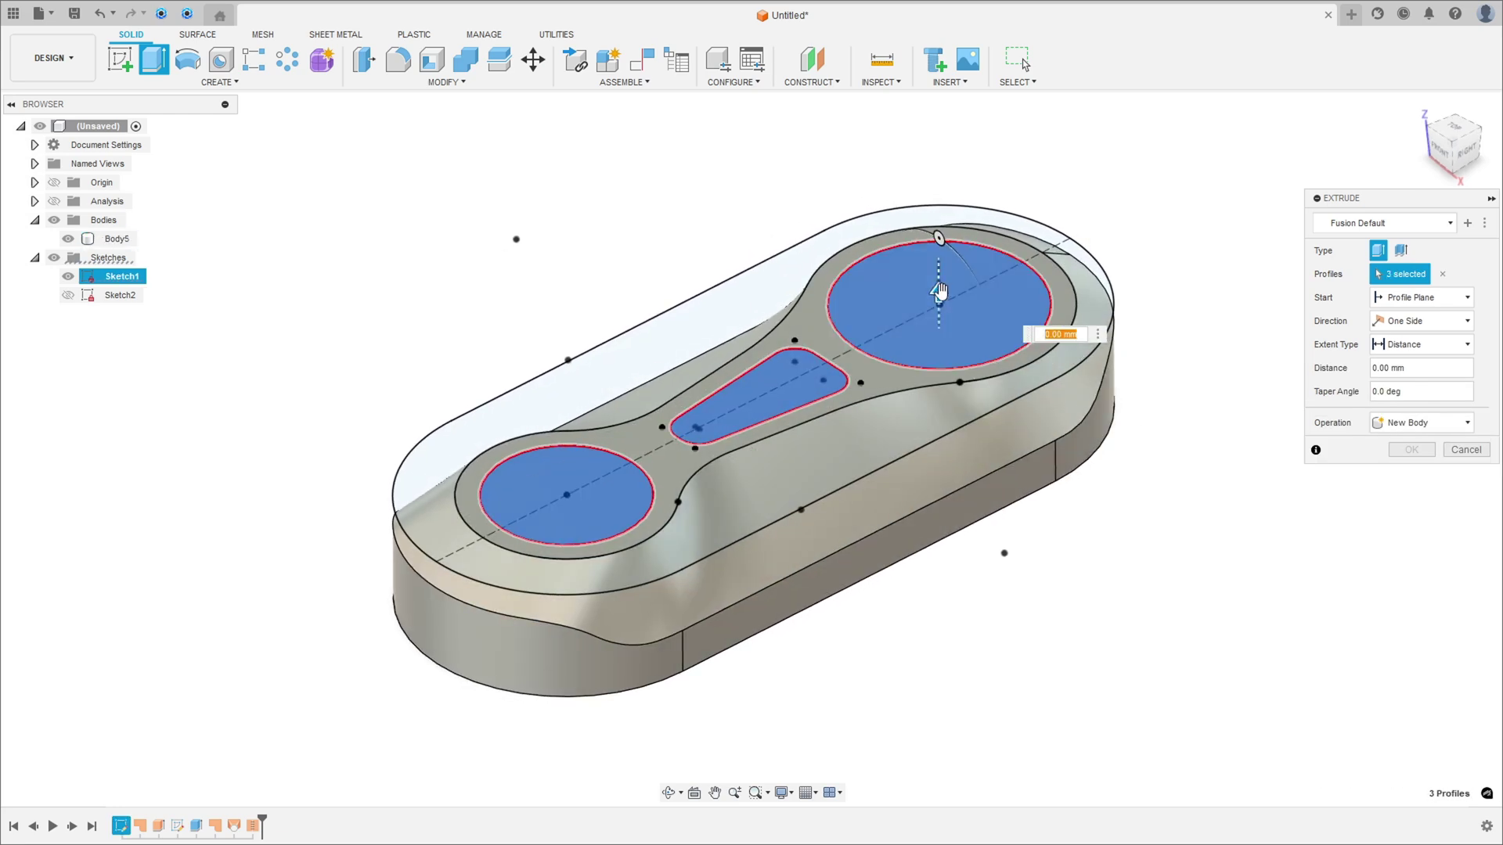
left_click_drag(939, 291, 962, 456)
mouse_move(963, 456)
middle_mouse_down("shift")
mouse_move(1326, 470)
mouse_move(1398, 425)
mouse_move(1416, 479)
mouse_move(705, 391)
middle_mouse_up("shift")
left_click(1414, 474)
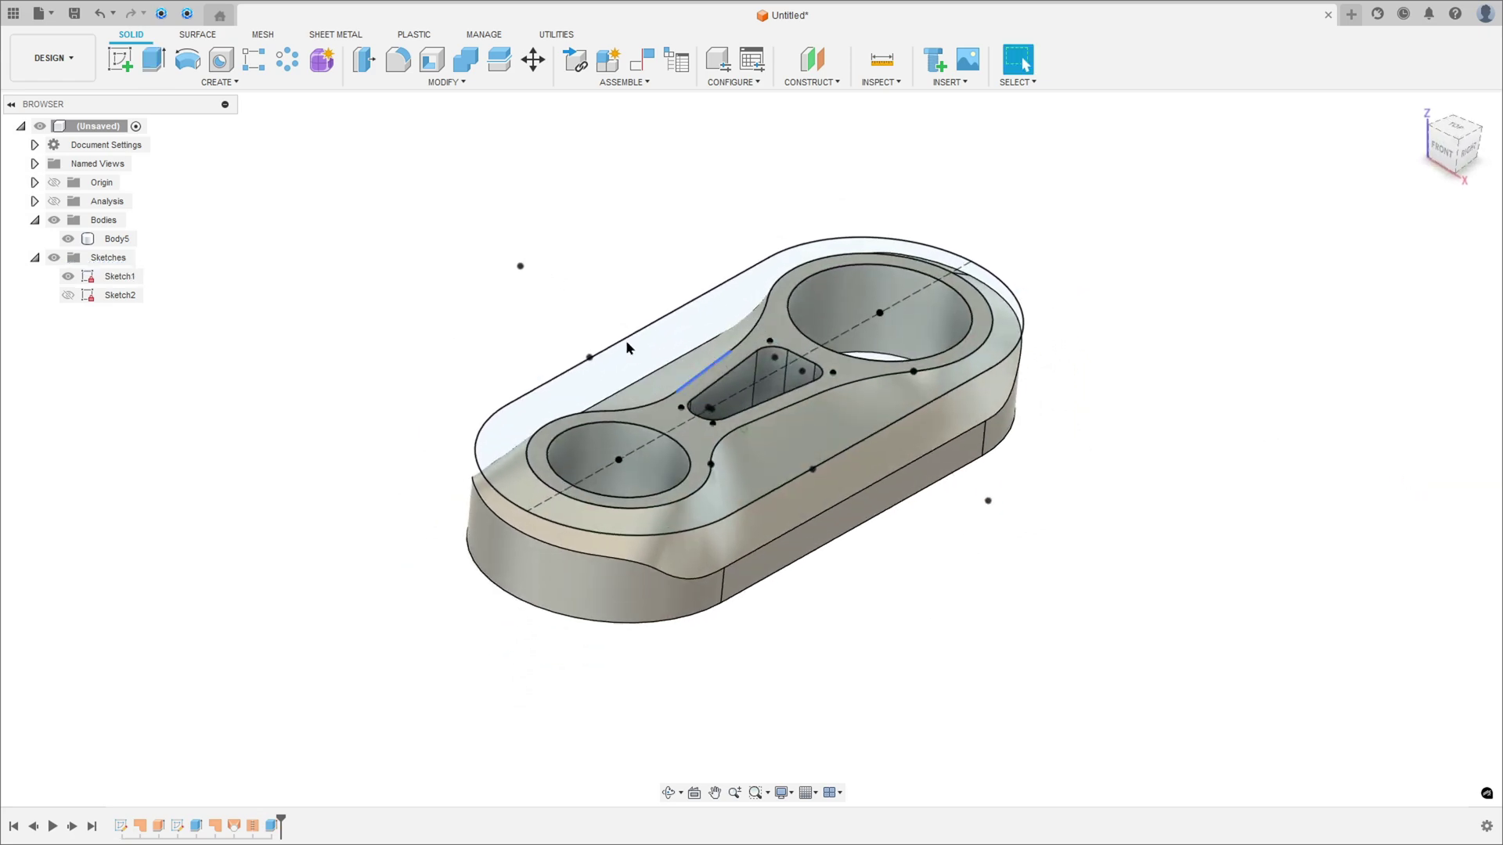
left_click(68, 276)
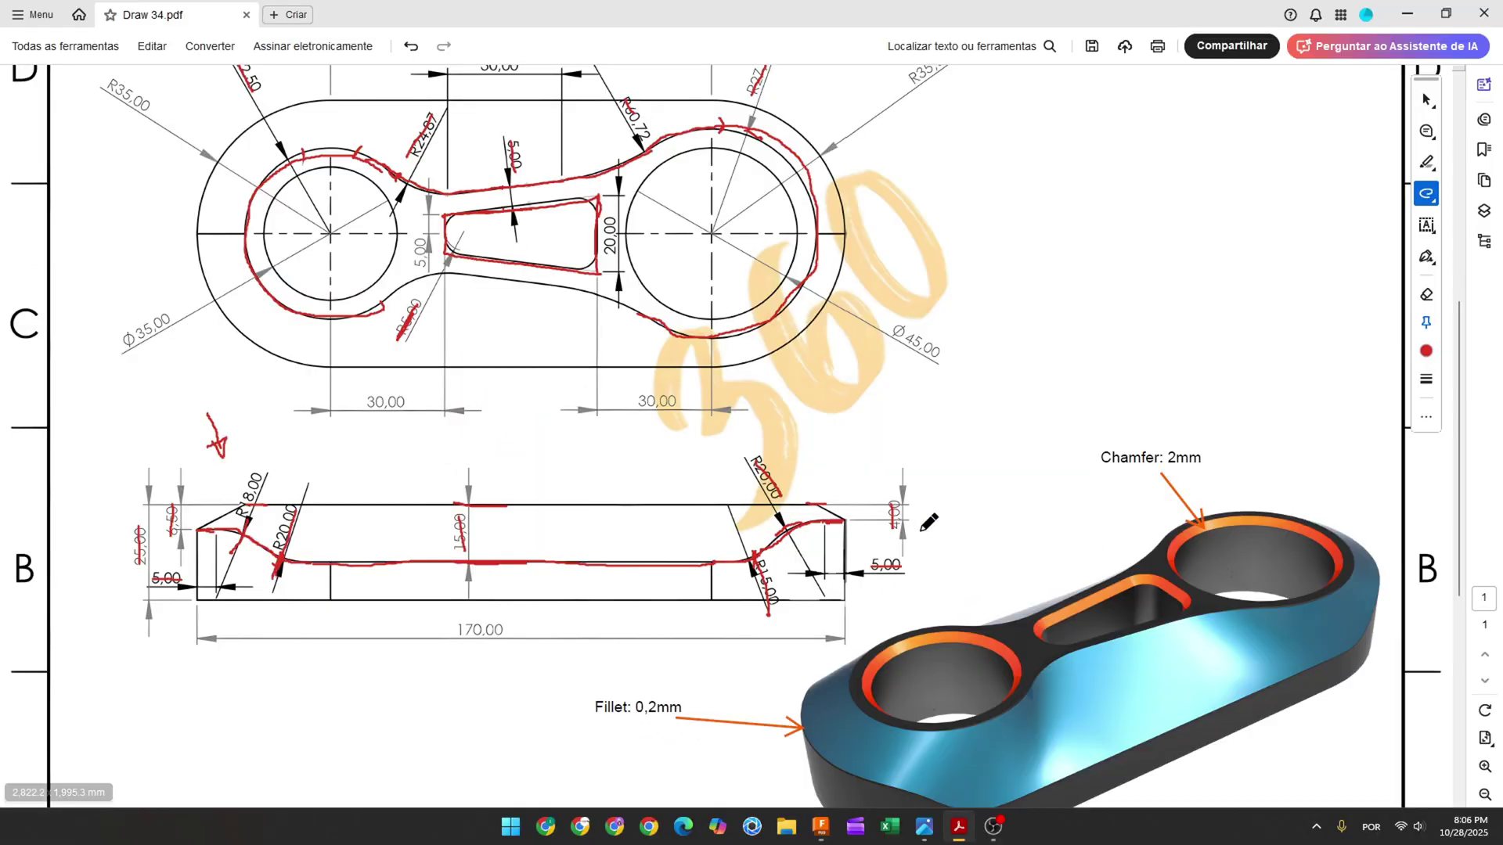
Step: Check the chamfer note in Draw 34.pdf, return to Fusion and chamfer the top edges of both holes and the slot by 2 mm
scroll(922, 530, "down", 2)
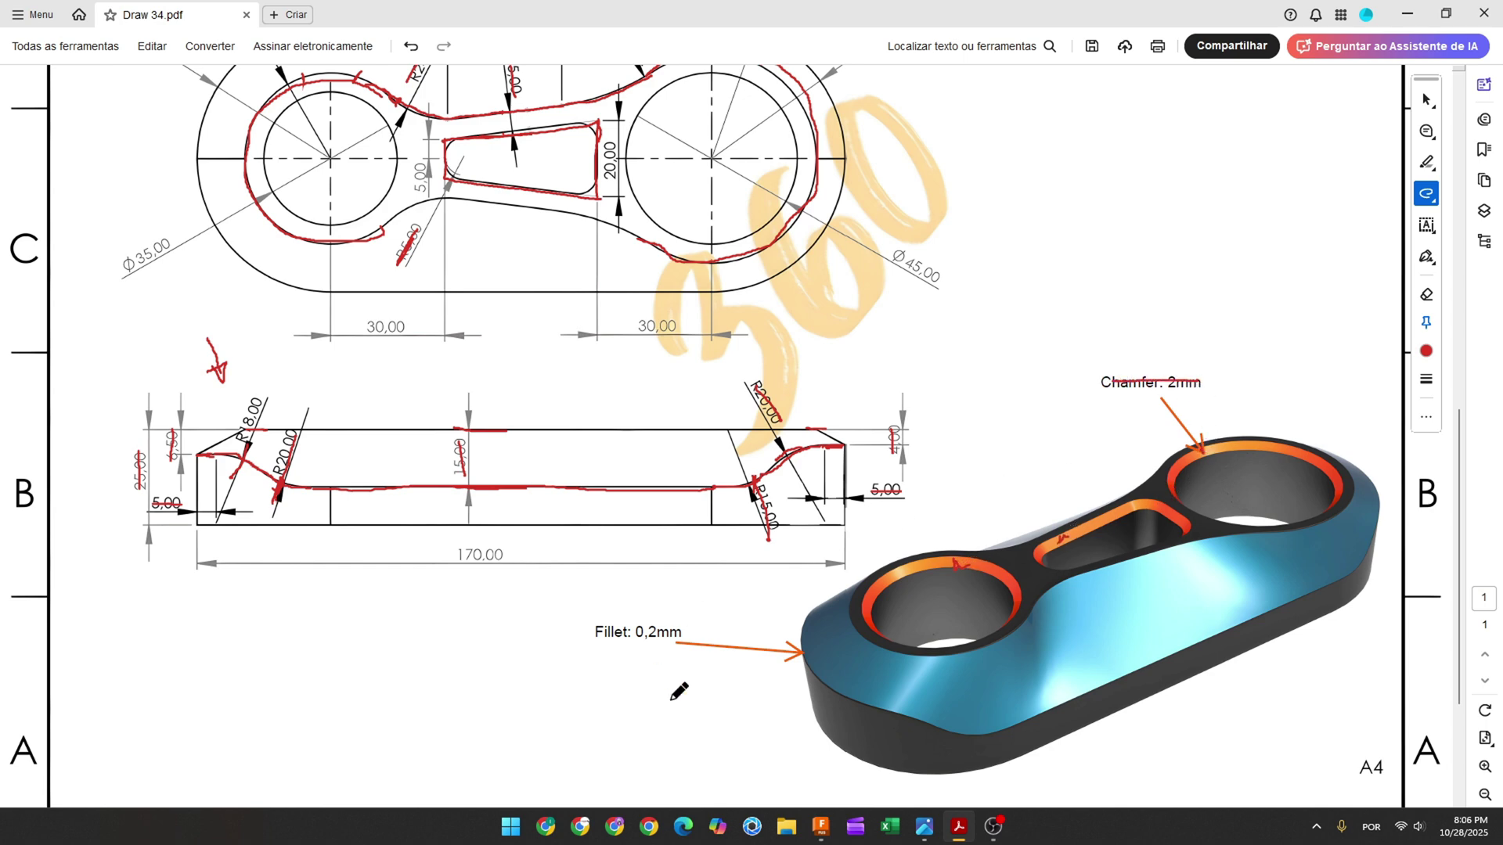
left_click(815, 824)
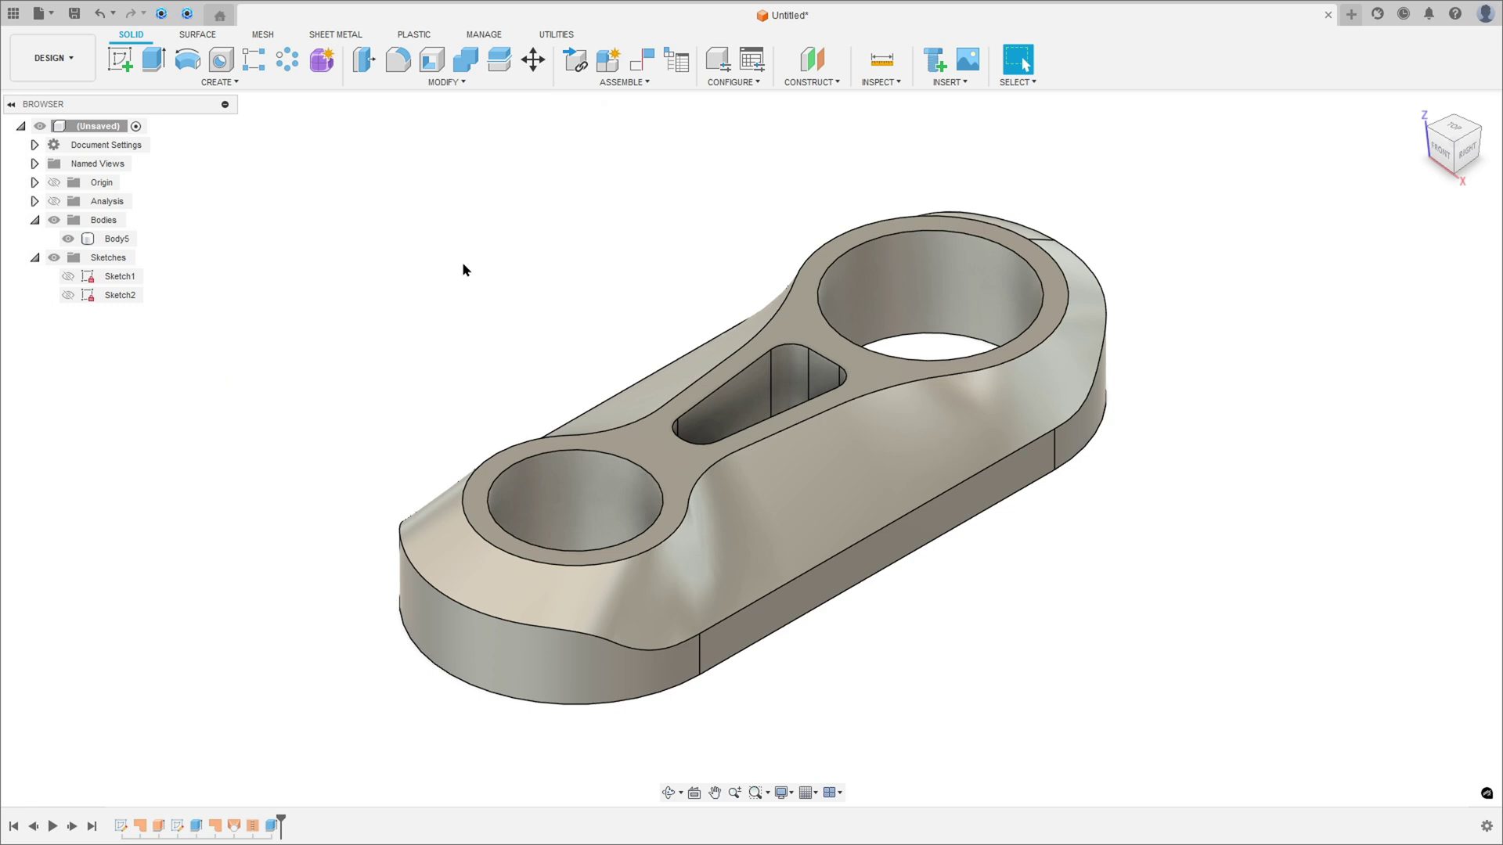
left_click(446, 82)
left_click(383, 129)
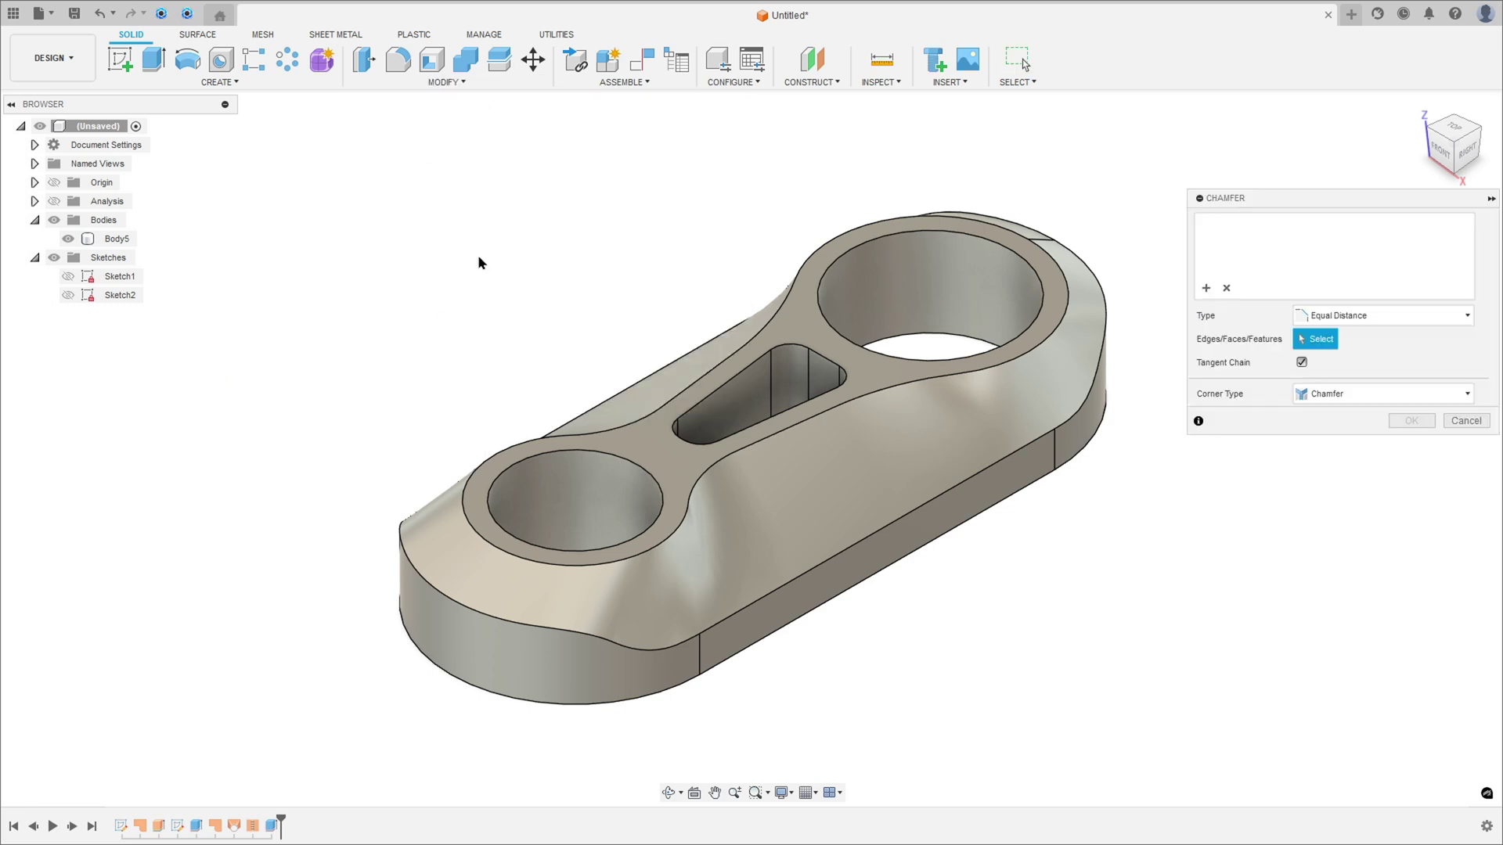
left_click(624, 465)
left_click(706, 402)
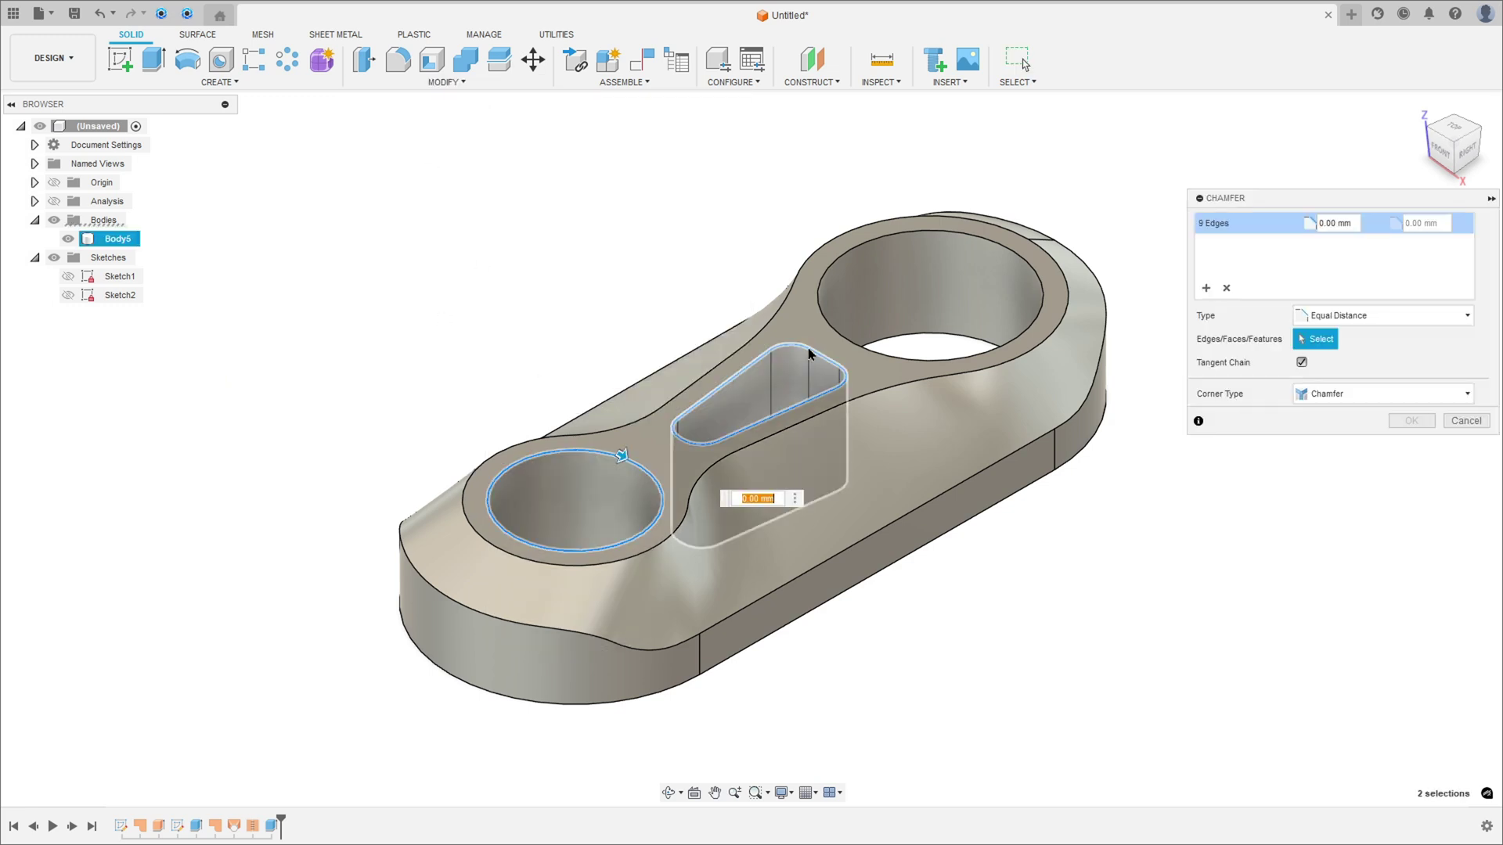
left_click(836, 260)
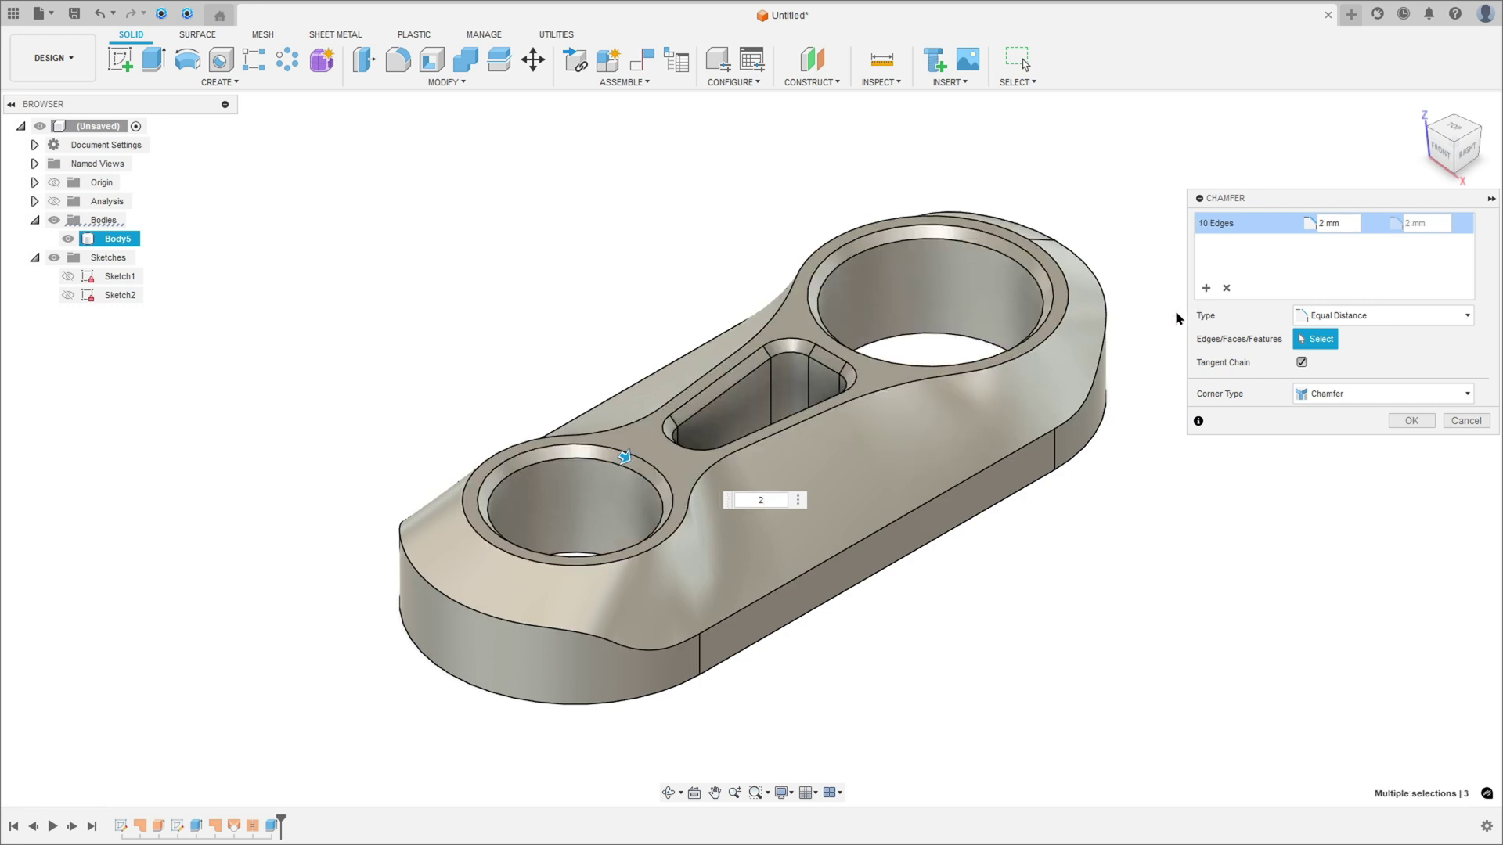
left_click(1413, 422)
middle_click_drag(1272, 335, 1222, 313, "shift")
key("F6")
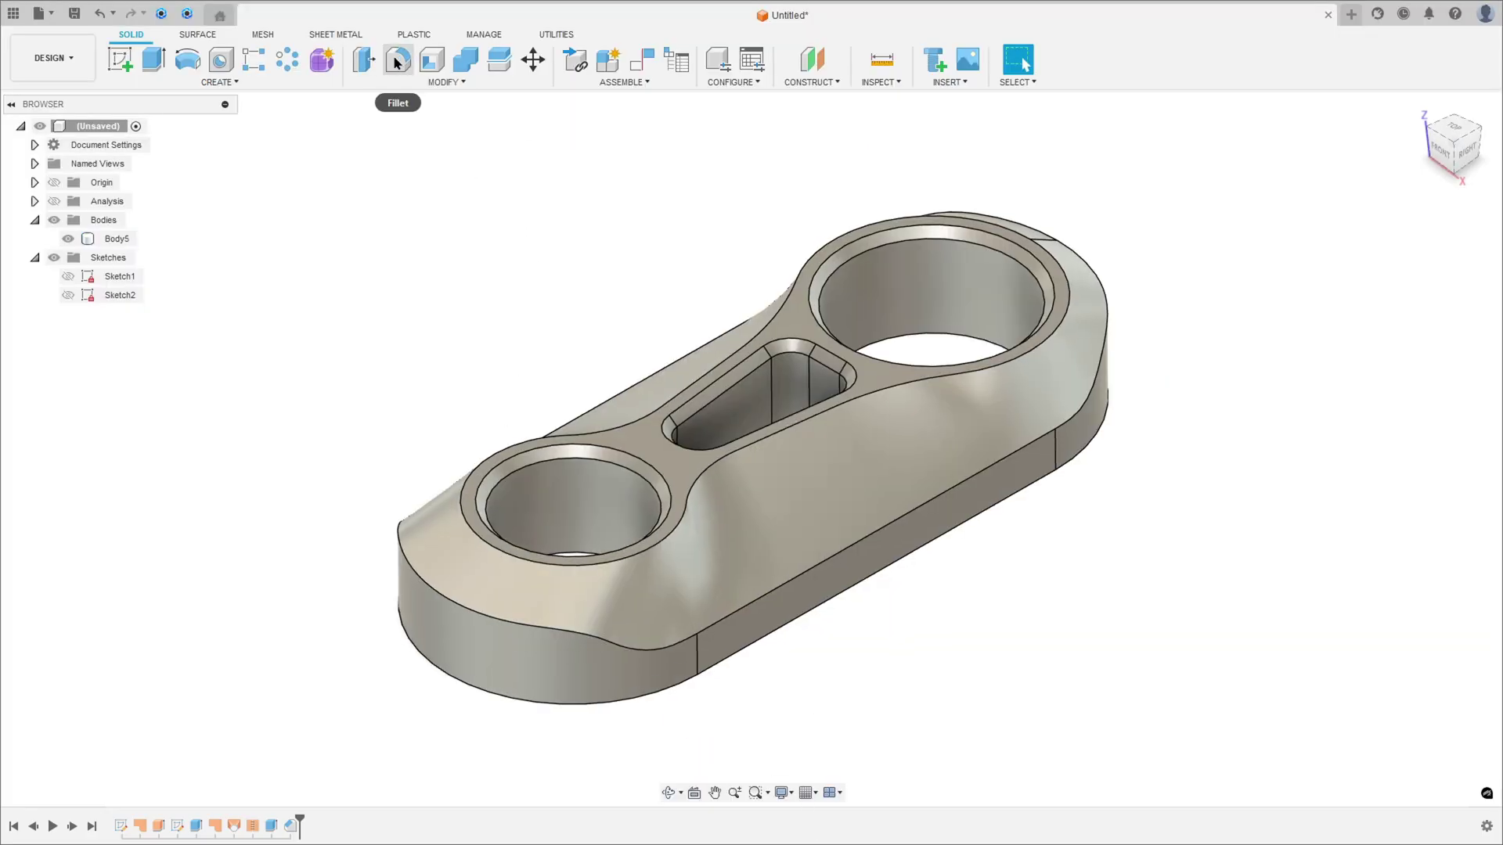
Step: Fillet the curved outer edge between the side wall and the lofted surface with a 0.2 mm radius
left_click(401, 61)
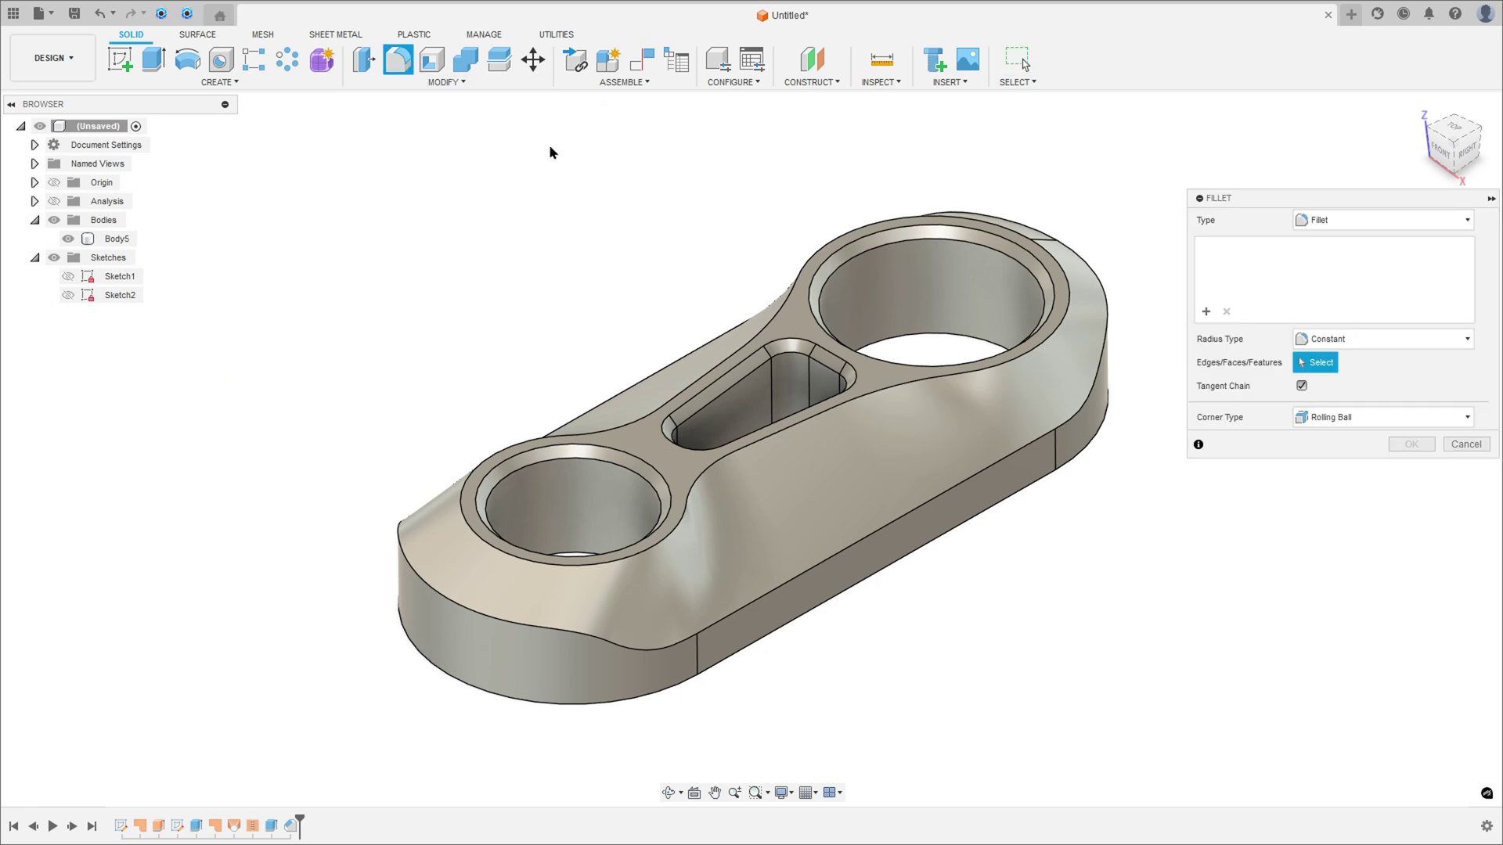
left_click(695, 642)
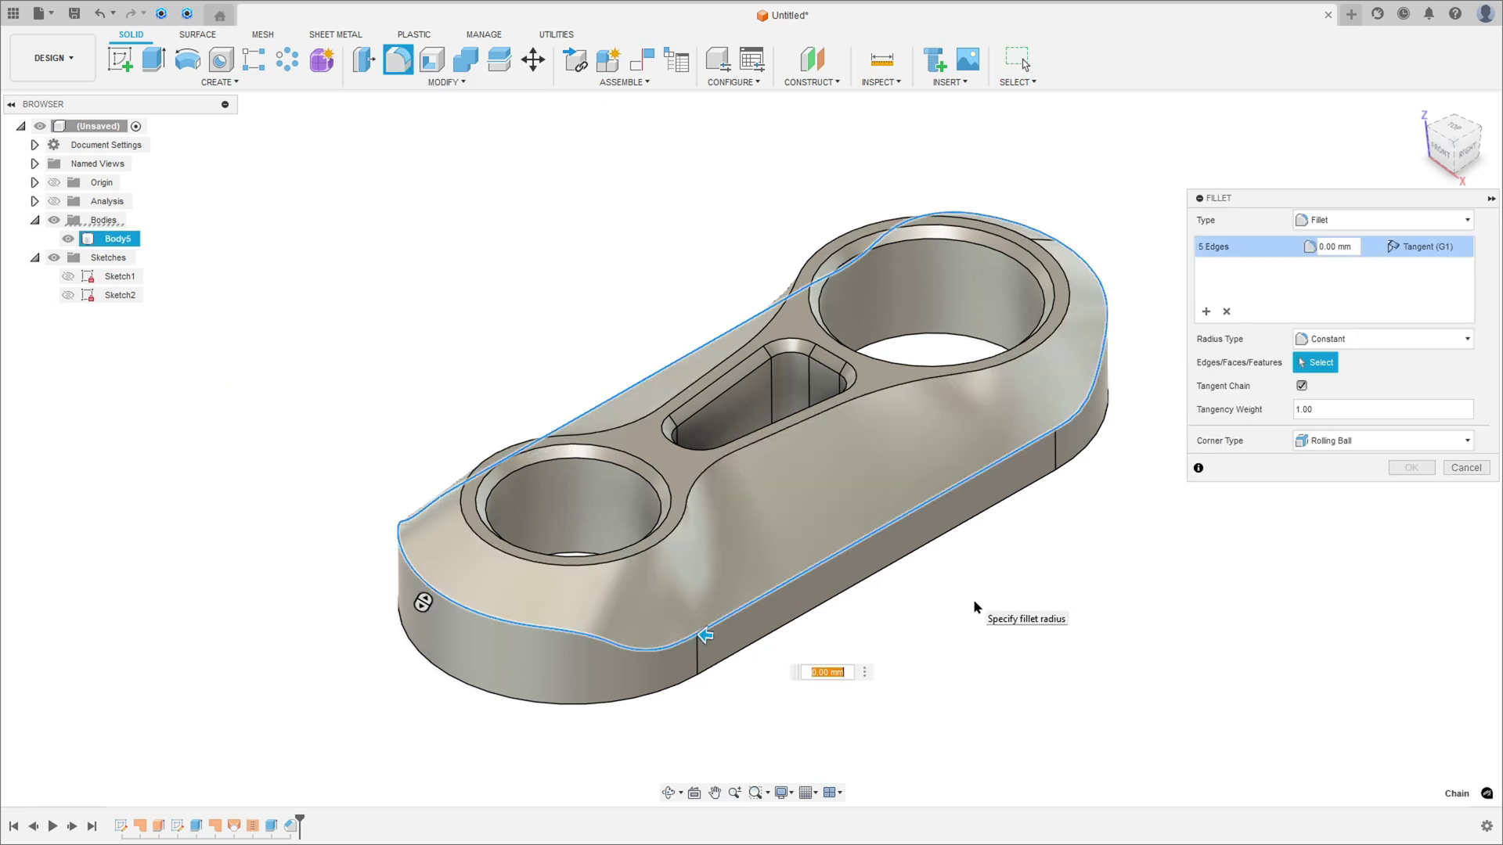
type("0,2")
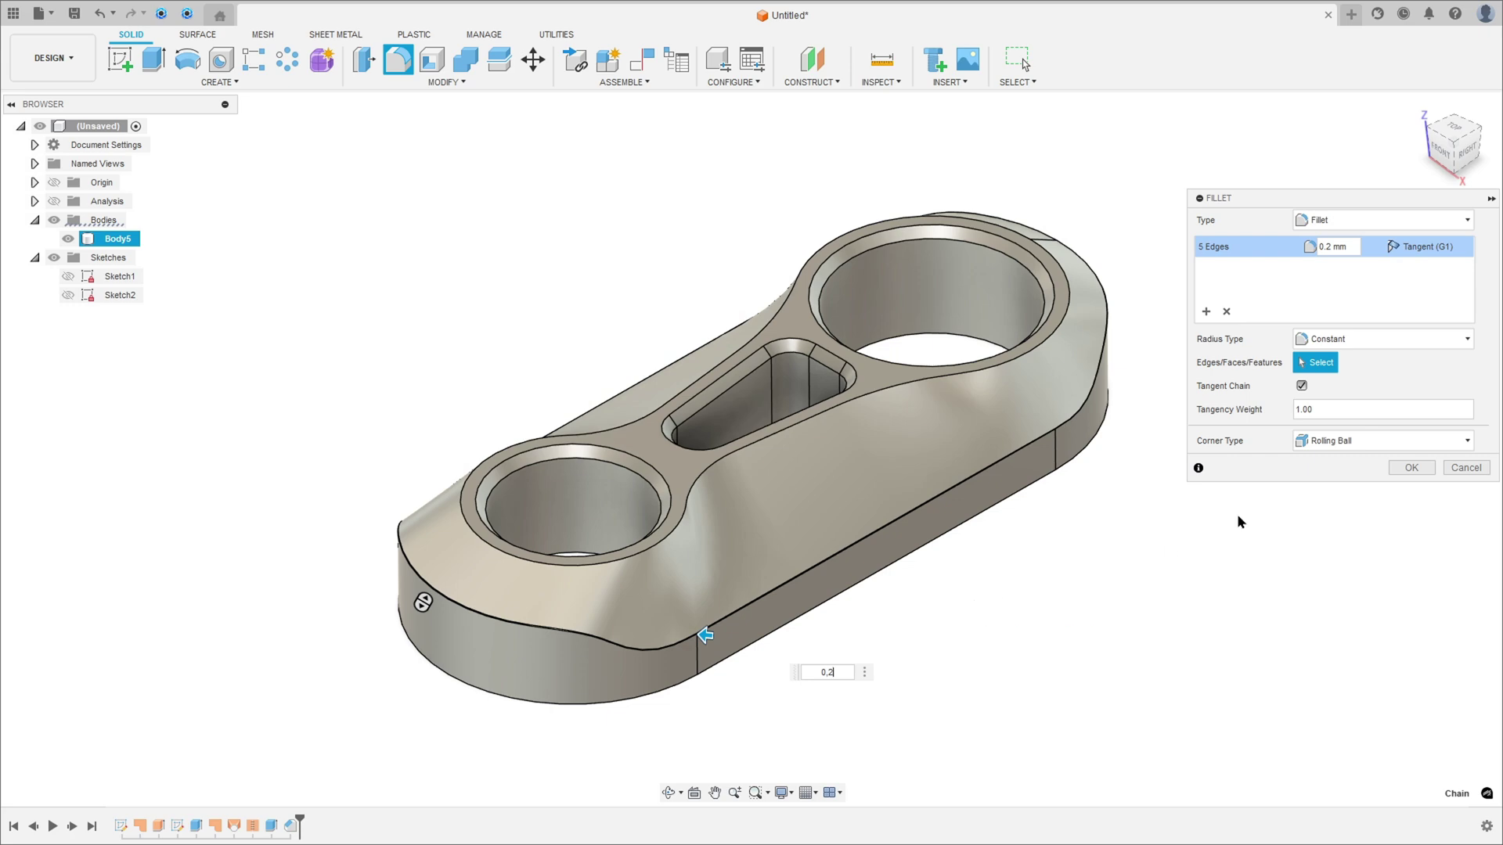
left_click(1410, 471)
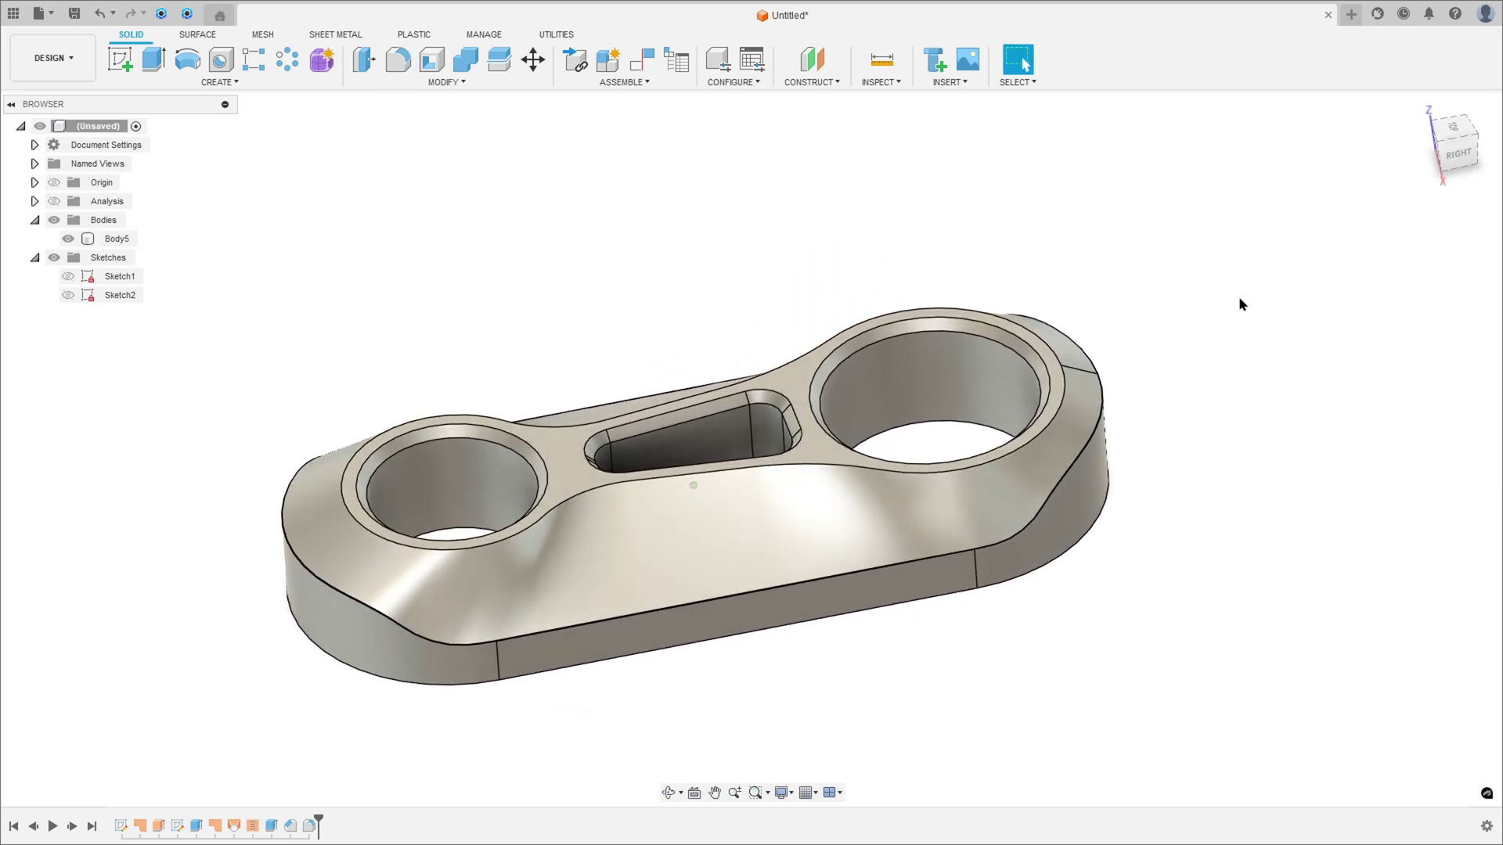
middle_click_drag(1235, 306, 1131, 223, "shift")
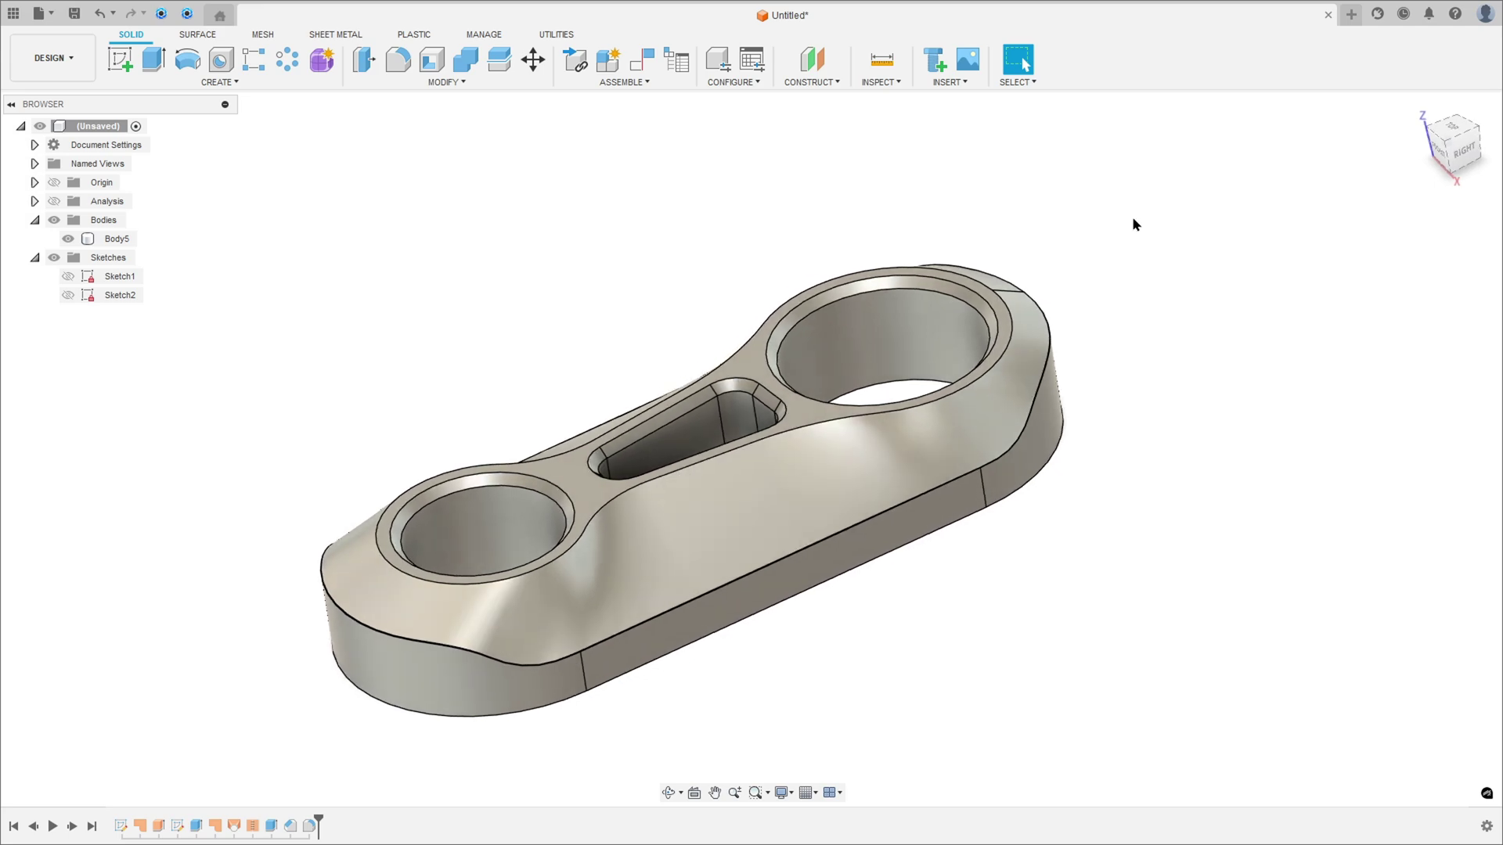
Step: Open the Appearance settings for colouring the faces of the link
key("a")
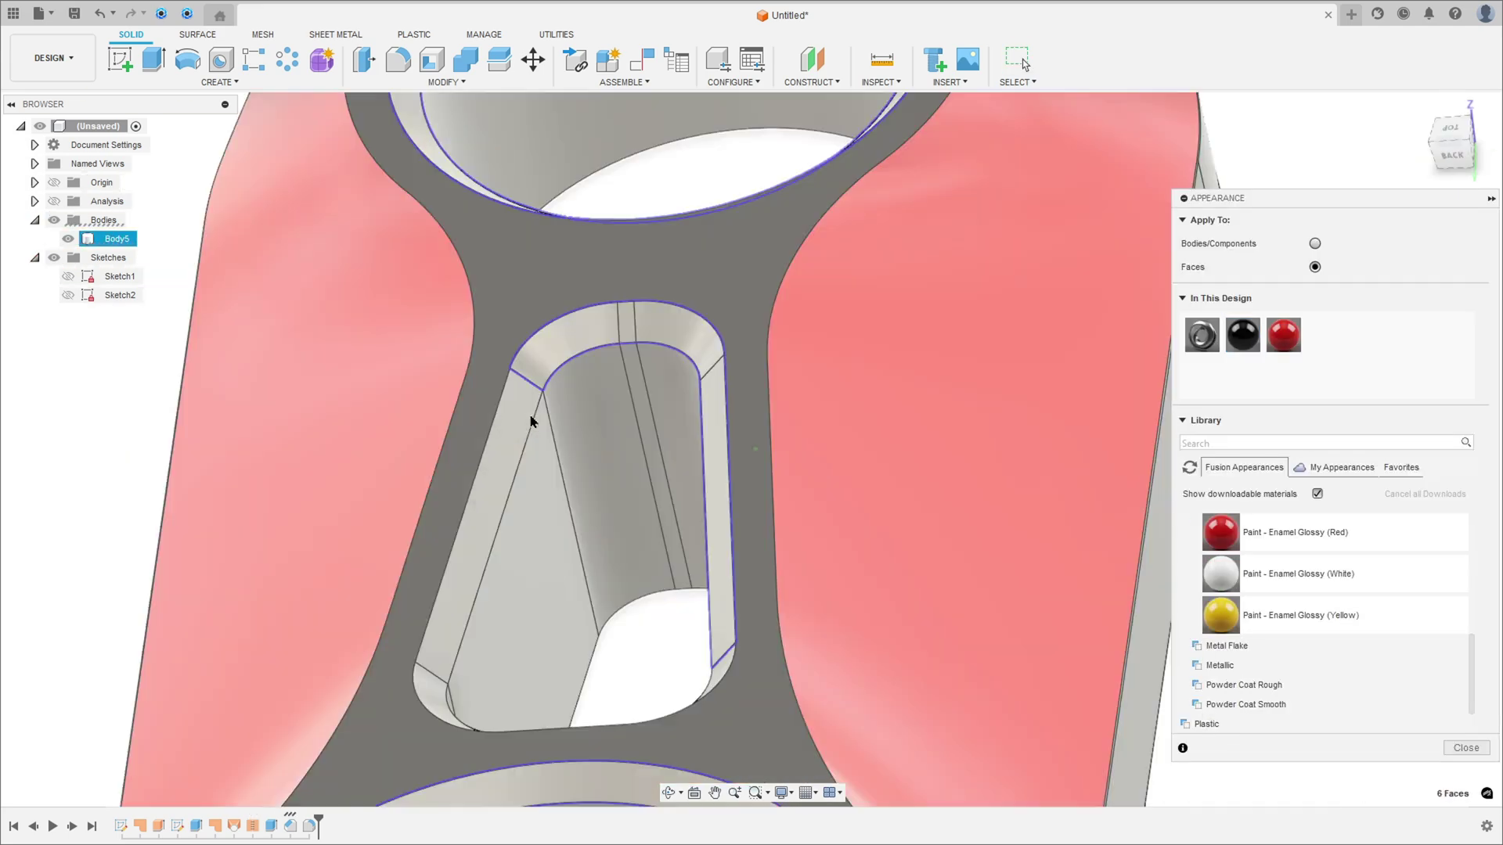